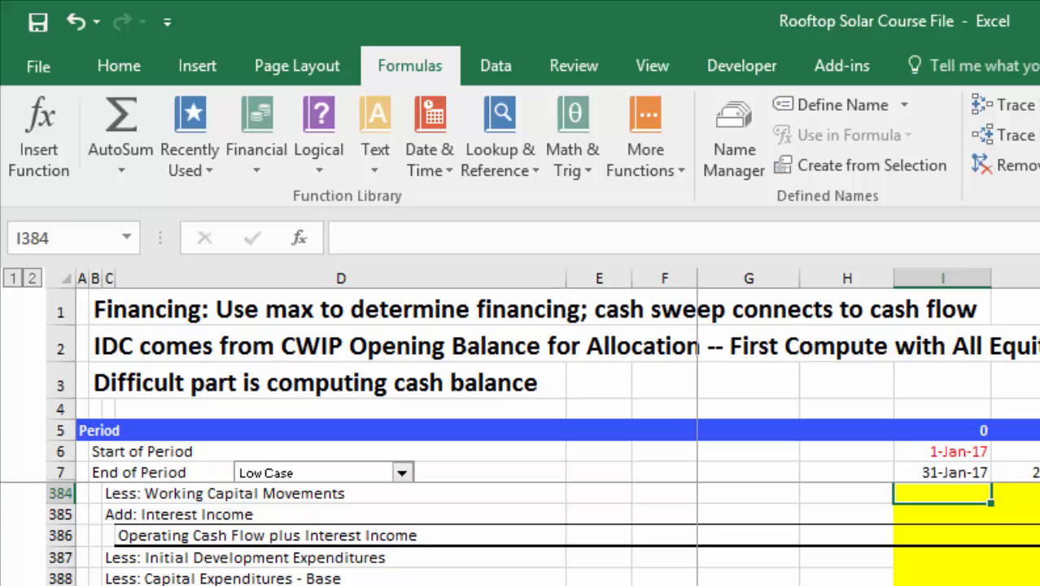
- Look back from the Working Capital Movements row to the Depreciation IDC and Fees and IDC and Fees in Service sections
{"action": "key", "text": "Left"}
{"action": "key", "text": "Left"}
{"action": "key", "text": "Left"}
{"action": "key", "text": "Left"}
{"action": "key", "text": "Left"}
{"action": "key", "text": "Left"}
{"action": "key", "text": "Left"}
{"action": "key", "text": "Left"}
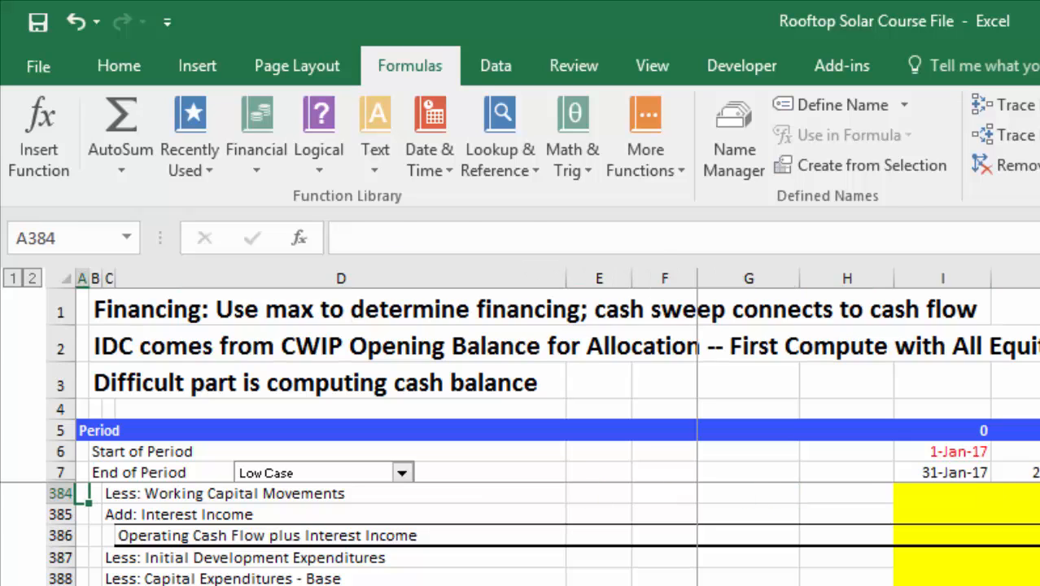
{"action": "key", "text": "Page_Up"}
{"action": "key", "text": "Page_Up"}
{"action": "key", "text": "Page_Up"}
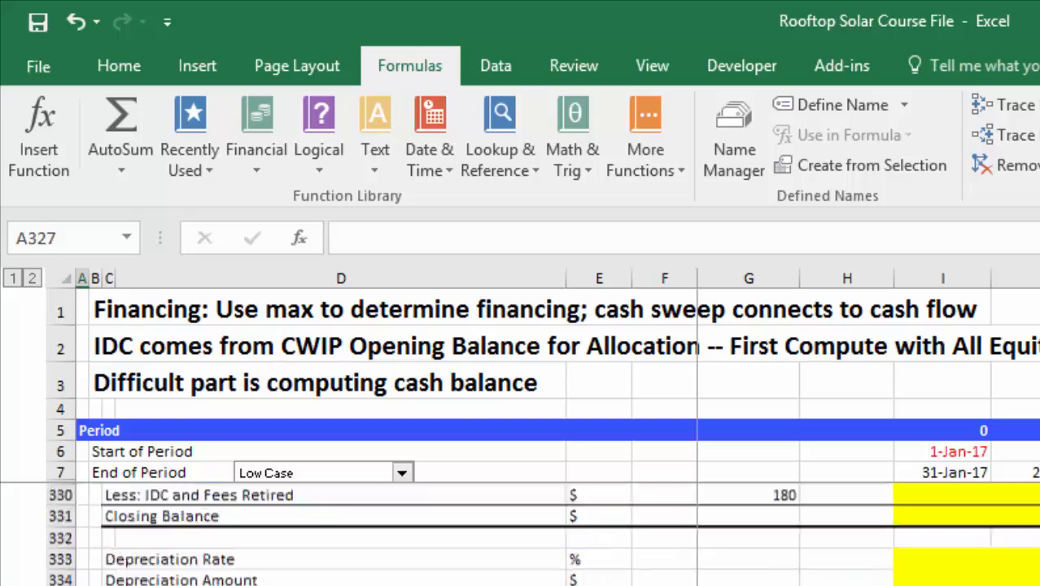
{"action": "key", "text": "Up"}
{"action": "key", "text": "Up"}
{"action": "key", "text": "Up"}
{"action": "key", "text": "Up"}
{"action": "key", "text": "Up"}
{"action": "key", "text": "Up"}
{"action": "key", "text": "Up"}
{"action": "key", "text": "Up"}
{"action": "key", "text": "Up"}
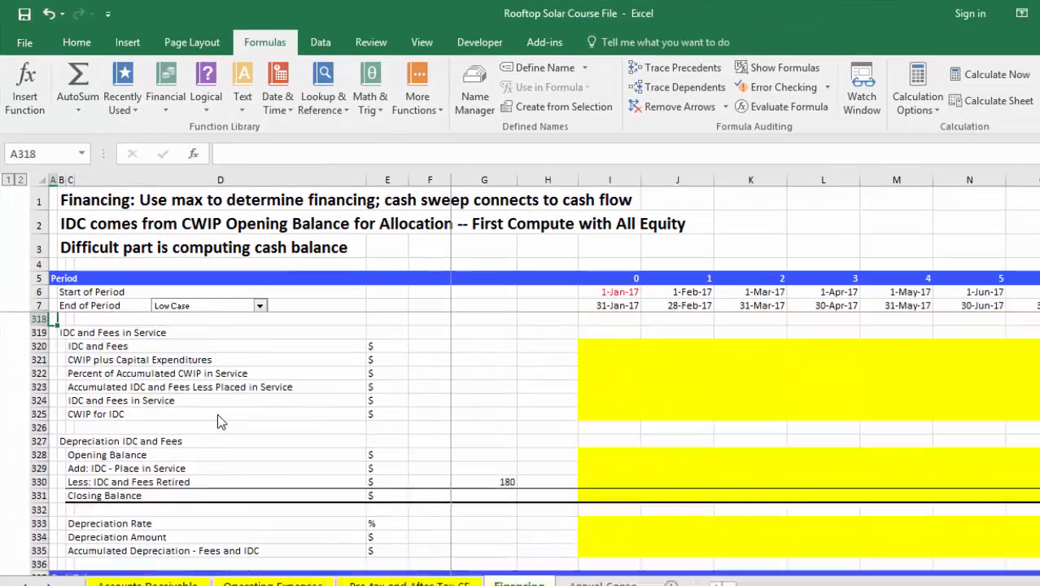
- Examine the IDC and Interest Allocation section, including the Construction Work in Progress Balance rows
{"action": "key", "text": "Up"}
{"action": "key", "text": "Up"}
{"action": "key", "text": "Up"}
{"action": "key", "text": "Up"}
{"action": "key", "text": "Up"}
{"action": "key", "text": "Up"}
{"action": "key", "text": "Up"}
{"action": "key", "text": "Up"}
{"action": "key", "text": "Up"}
{"action": "key", "text": "Up"}
{"action": "key", "text": "Up"}
{"action": "key", "text": "Up"}
{"action": "key", "text": "Up"}
{"action": "key", "text": "Up"}
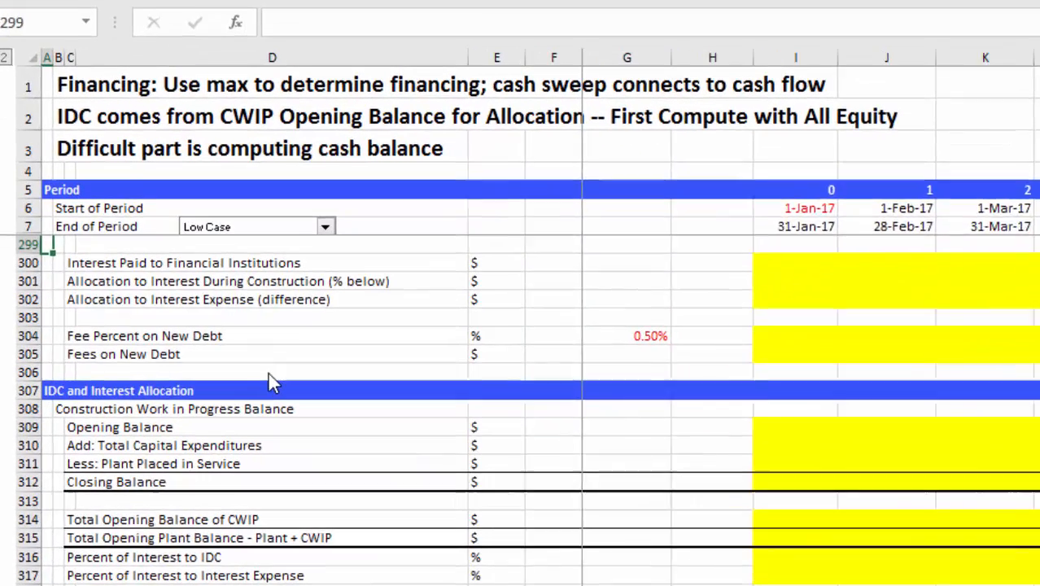
{"action": "key", "text": "Down"}
{"action": "key", "text": "Down"}
{"action": "key", "text": "Down"}
{"action": "key", "text": "Down"}
{"action": "key", "text": "Down"}
{"action": "key", "text": "Down"}
{"action": "key", "text": "Down"}
{"action": "key", "text": "Down"}
- Review the debt balance rows and the swap rate, credit margin and total rate inputs above the interest rows
{"action": "key", "text": "Up"}
{"action": "key", "text": "Up"}
{"action": "key", "text": "Up"}
{"action": "key", "text": "Up"}
{"action": "key", "text": "Up"}
{"action": "key", "text": "Up"}
{"action": "key", "text": "Up"}
{"action": "key", "text": "Up"}
{"action": "key", "text": "Up"}
{"action": "key", "text": "Up"}
{"action": "key", "text": "Up"}
{"action": "key", "text": "Up"}
{"action": "key", "text": "Up"}
{"action": "key", "text": "Up"}
{"action": "key", "text": "Up"}
{"action": "key", "text": "Up"}
{"action": "key", "text": "Up"}
{"action": "key", "text": "Up"}
{"action": "key", "text": "Up"}
{"action": "key", "text": "Up"}
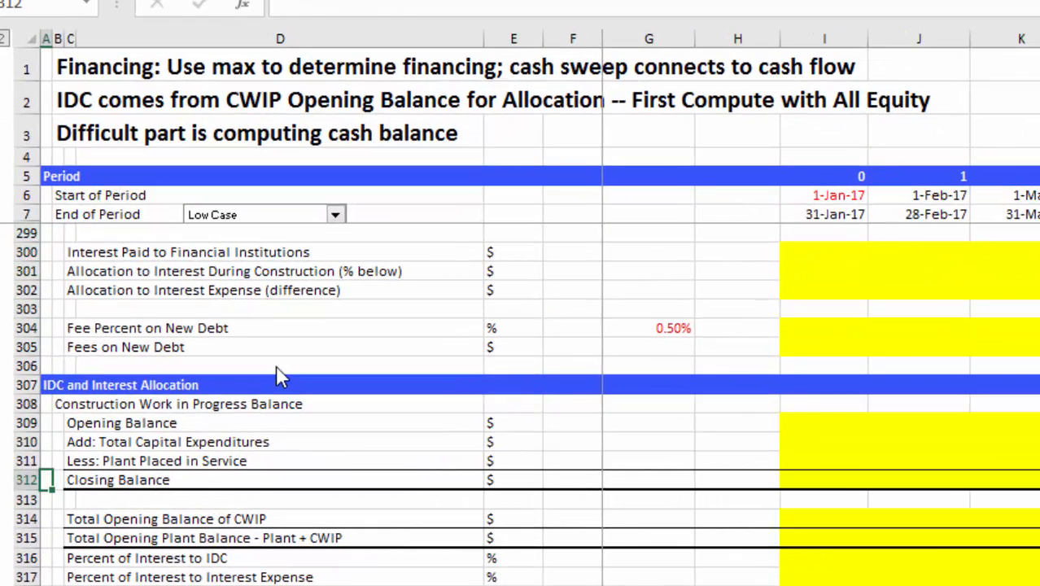
{"action": "key", "text": "Down"}
{"action": "key", "text": "Down"}
{"action": "key", "text": "Down"}
{"action": "key", "text": "Down"}
{"action": "key", "text": "Down"}
{"action": "key", "text": "Down"}
{"action": "key", "text": "Down"}
{"action": "key", "text": "Down"}
{"action": "key", "text": "Down"}
{"action": "key", "text": "Down"}
{"action": "key", "text": "Down"}
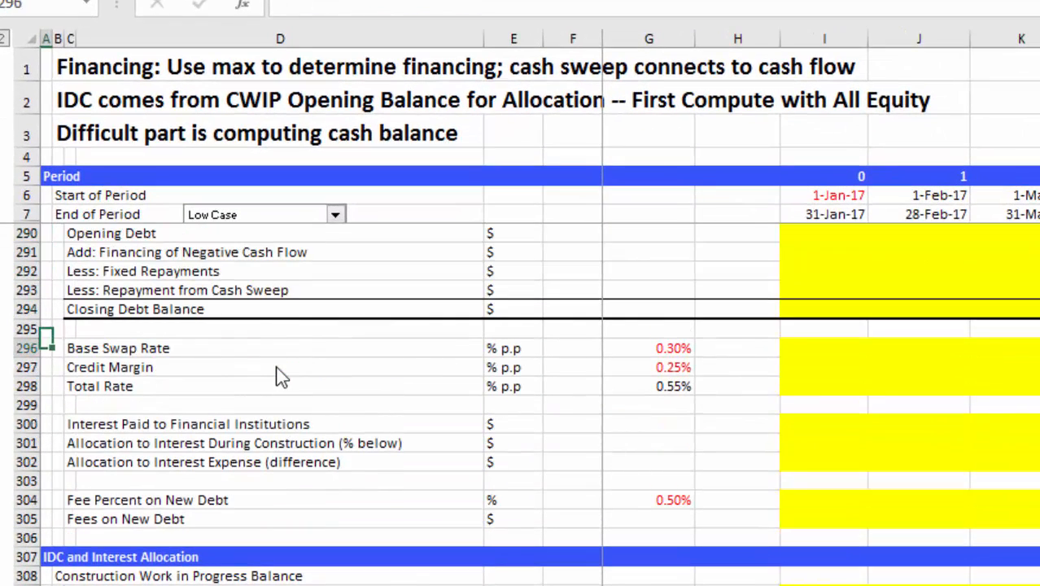
- Examine the period 0 cells for interest paid and its allocation to interest during construction and interest expense in rows 300 to 302
{"action": "key", "text": "Right"}
{"action": "key", "text": "Right"}
{"action": "key", "text": "Up"}
{"action": "key", "text": "Right"}
{"action": "key", "text": "Right"}
{"action": "key", "text": "Right"}
{"action": "key", "text": "Right"}
{"action": "key", "text": "Right"}
{"action": "key", "text": "Right"}
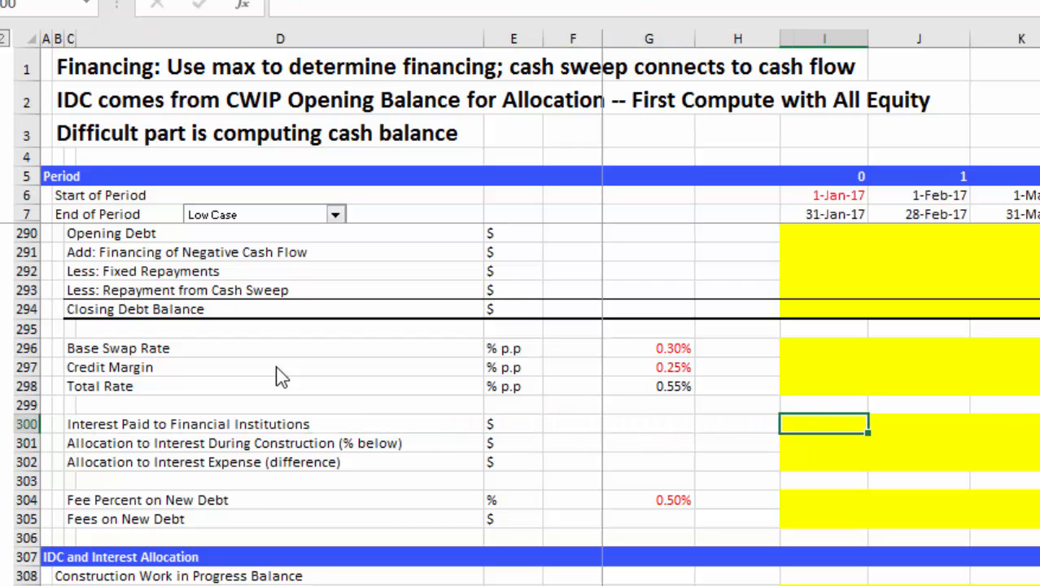
{"action": "key", "text": "Down"}
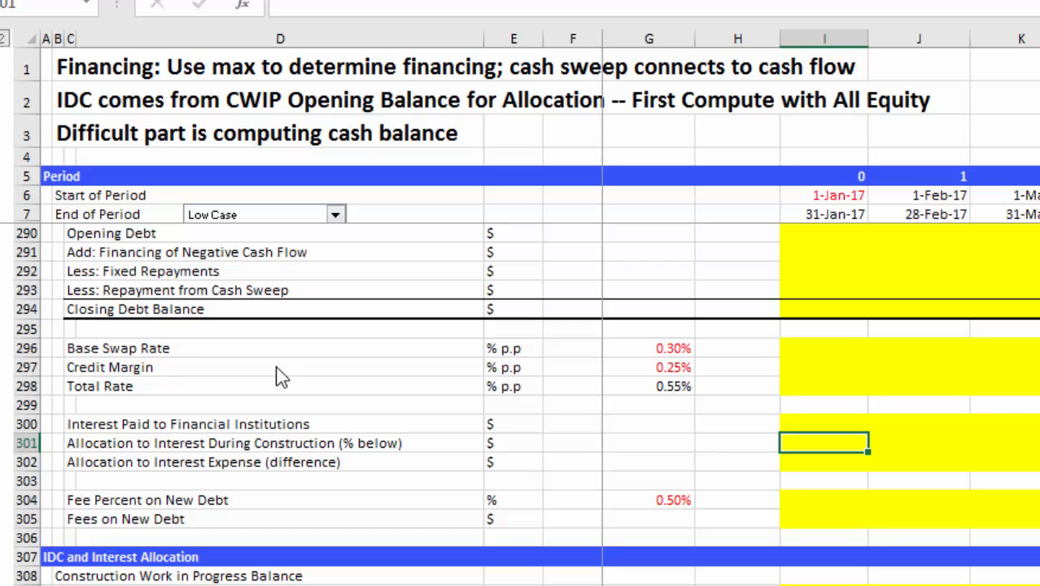
{"action": "key", "text": "Down"}
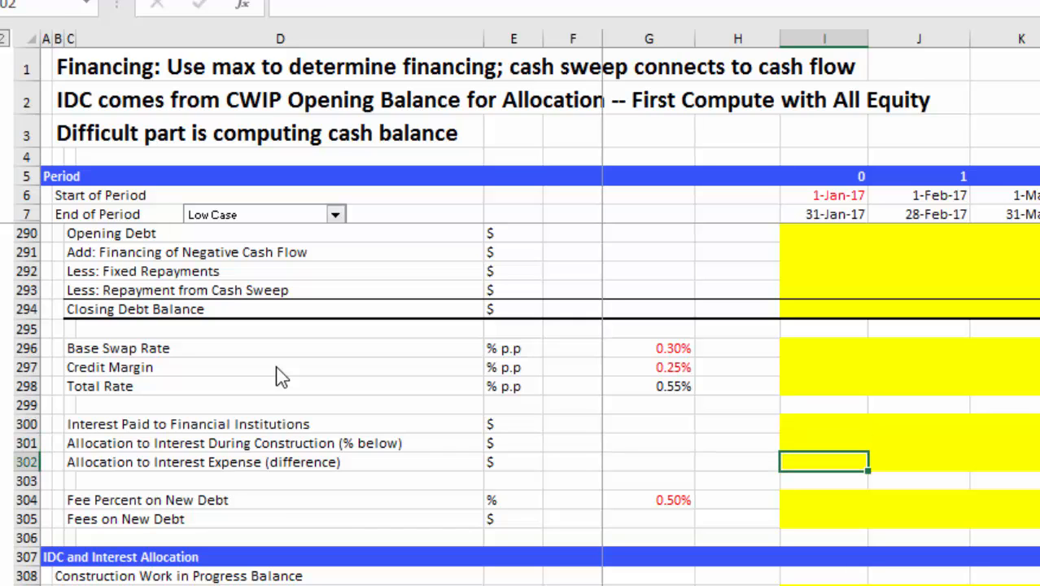
{"action": "key", "text": "Up"}
- Look through the construction work in progress, interest percentage and IDC and Fees in Service rows down to CWIP for IDC
{"action": "key", "text": "Down"}
{"action": "key", "text": "Down"}
{"action": "key", "text": "Down"}
{"action": "key", "text": "Down"}
{"action": "key", "text": "Down"}
{"action": "key", "text": "Down"}
{"action": "key", "text": "Down"}
{"action": "key", "text": "Down"}
{"action": "key", "text": "Down"}
{"action": "key", "text": "Down"}
{"action": "key", "text": "Down"}
{"action": "key", "text": "Down"}
{"action": "key", "text": "Down"}
{"action": "key", "text": "Down"}
{"action": "key", "text": "Down"}
{"action": "key", "text": "Down"}
{"action": "key", "text": "Down"}
{"action": "key", "text": "Down"}
{"action": "key", "text": "Down"}
{"action": "key", "text": "Down"}
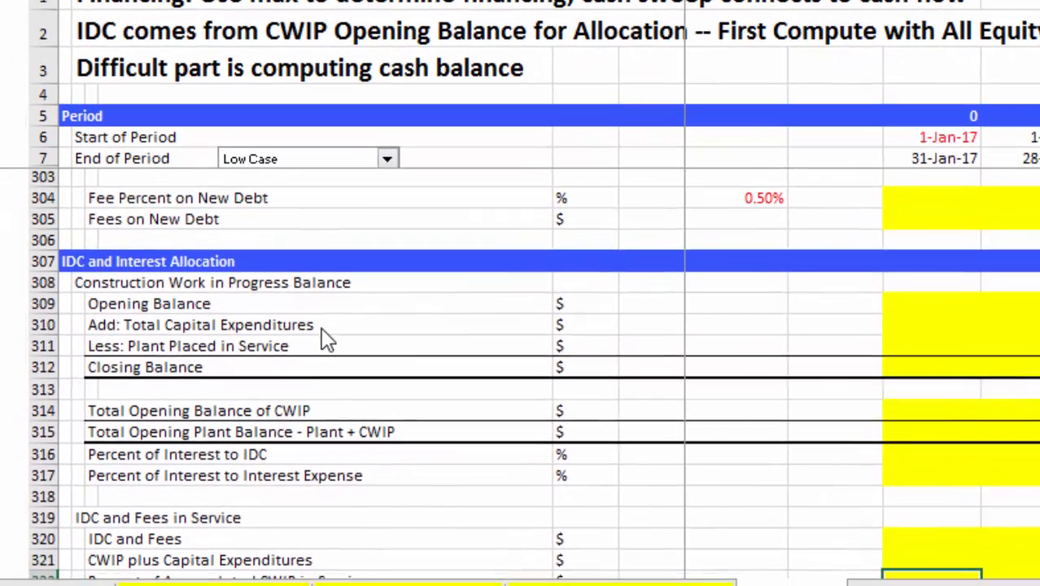
{"action": "key", "text": "Down"}
{"action": "key", "text": "Down"}
{"action": "key", "text": "Down"}
{"action": "key", "text": "Down"}
{"action": "key", "text": "Down"}
- Go back over the IDC and Interest Allocation rows up to Fees on New Debt in row 305
{"action": "key", "text": "Up"}
{"action": "key", "text": "Up"}
{"action": "key", "text": "Up"}
{"action": "key", "text": "Up"}
{"action": "key", "text": "Up"}
{"action": "key", "text": "Up"}
{"action": "key", "text": "Up"}
{"action": "key", "text": "Up"}
{"action": "key", "text": "Up"}
{"action": "key", "text": "Up"}
{"action": "key", "text": "Up"}
{"action": "key", "text": "Up"}
{"action": "key", "text": "Up"}
{"action": "key", "text": "Up"}
{"action": "key", "text": "Up"}
{"action": "key", "text": "Up"}
{"action": "key", "text": "Up"}
{"action": "key", "text": "Up"}
{"action": "key", "text": "Up"}
{"action": "key", "text": "Up"}
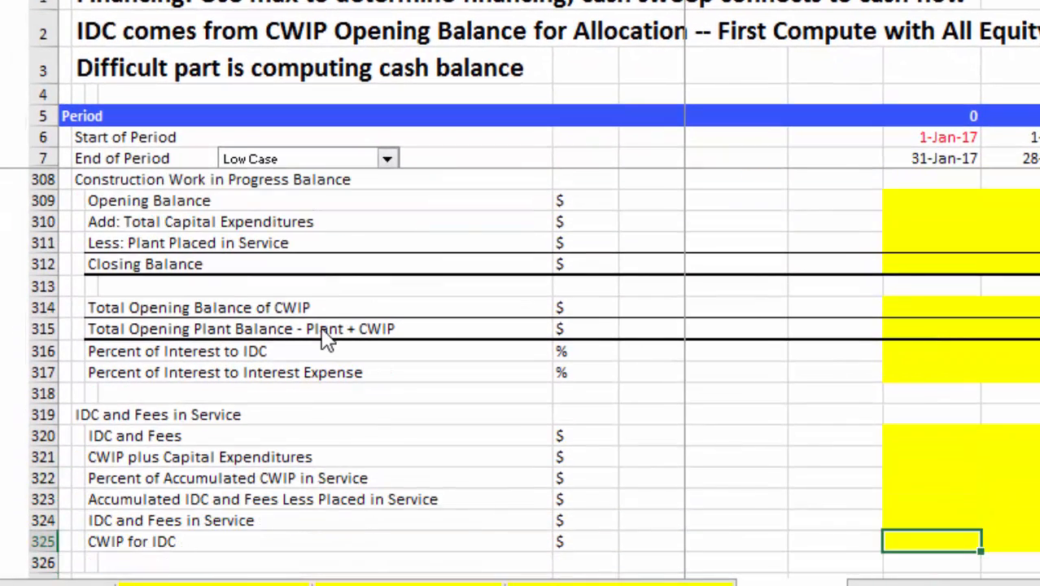
{"action": "key", "text": "Up"}
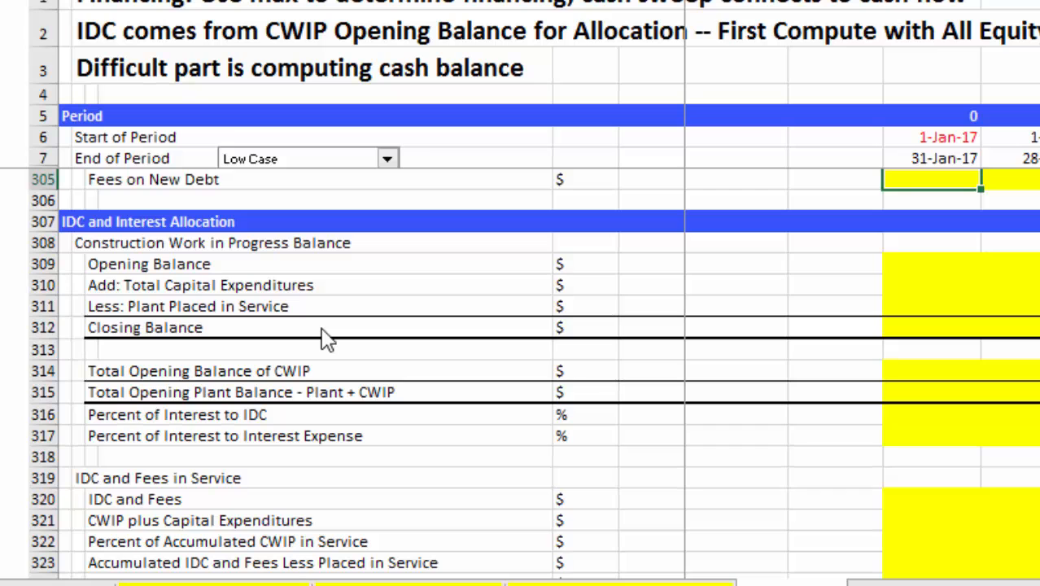
- Examine the opening CWIP and plant balance rows and the Percent of Interest to IDC row in the period 0 column
{"action": "key", "text": "Down"}
{"action": "key", "text": "Down"}
{"action": "key", "text": "Down"}
{"action": "key", "text": "Down"}
{"action": "key", "text": "Down"}
{"action": "key", "text": "Down"}
{"action": "key", "text": "Down"}
{"action": "key", "text": "Down"}
{"action": "key", "text": "Down"}
{"action": "key", "text": "Down"}
{"action": "key", "text": "Down"}
{"action": "key", "text": "Down"}
{"action": "key", "text": "Down"}
{"action": "key", "text": "Down"}
{"action": "key", "text": "Down"}
{"action": "key", "text": "Down"}
{"action": "key", "text": "Down"}
{"action": "key", "text": "Down"}
{"action": "key", "text": "Down"}
{"action": "key", "text": "Down"}
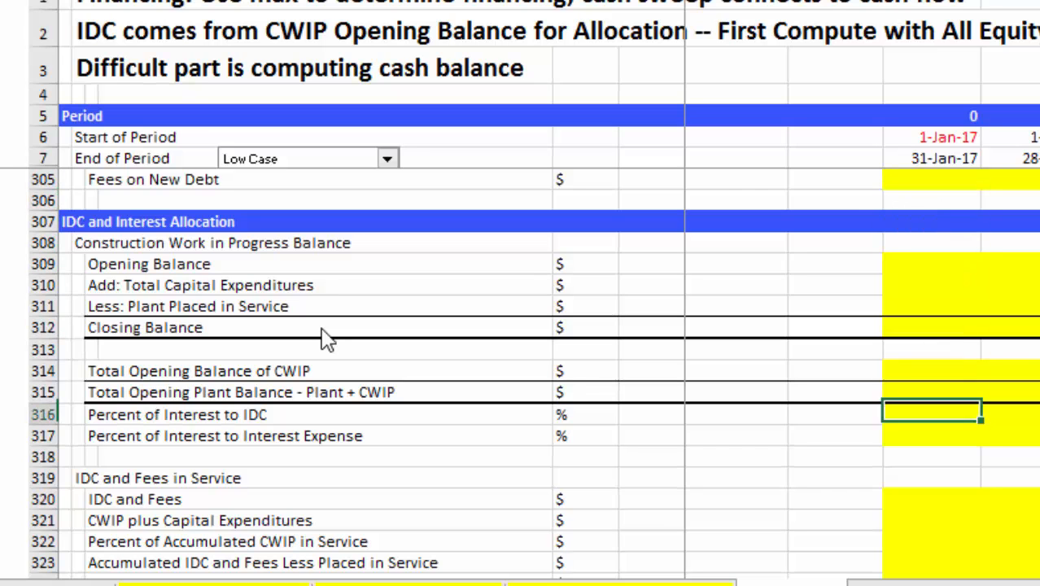
- Look down through the IDC and Fees in Service and Depreciation IDC and Fees rows to the minimum cash rows under Cash Balance
{"action": "key", "text": "Down"}
{"action": "key", "text": "Down"}
{"action": "key", "text": "Down"}
{"action": "key", "text": "Down"}
{"action": "key", "text": "Down"}
{"action": "key", "text": "Down"}
{"action": "key", "text": "Down"}
{"action": "key", "text": "Down"}
{"action": "key", "text": "Down"}
{"action": "key", "text": "Down"}
{"action": "key", "text": "Down"}
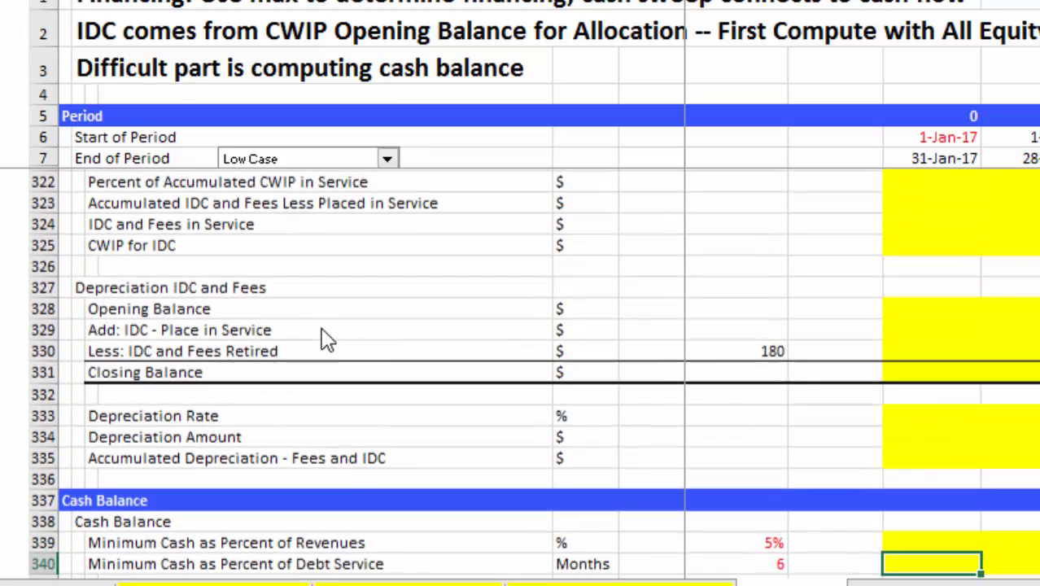
- Return to the IDC and Interest Allocation heading in row 307
{"action": "key", "text": "Up"}
{"action": "key", "text": "Up"}
{"action": "key", "text": "Up"}
{"action": "key", "text": "Up"}
{"action": "key", "text": "Up"}
{"action": "key", "text": "Up"}
{"action": "key", "text": "Up"}
{"action": "key", "text": "Up"}
{"action": "key", "text": "Up"}
{"action": "key", "text": "Up"}
{"action": "key", "text": "Up"}
{"action": "key", "text": "Up"}
{"action": "key", "text": "Up"}
{"action": "key", "text": "Up"}
{"action": "key", "text": "Up"}
{"action": "key", "text": "Up"}
{"action": "key", "text": "Up"}
{"action": "key", "text": "Up"}
{"action": "key", "text": "Up"}
{"action": "key", "text": "Up"}
{"action": "key", "text": "Up"}
{"action": "key", "text": "Up"}
{"action": "key", "text": "Up"}
{"action": "key", "text": "Up"}
{"action": "key", "text": "Up"}
{"action": "key", "text": "Up"}
{"action": "key", "text": "Up"}
{"action": "key", "text": "Up"}
{"action": "key", "text": "Up"}
{"action": "key", "text": "Up"}
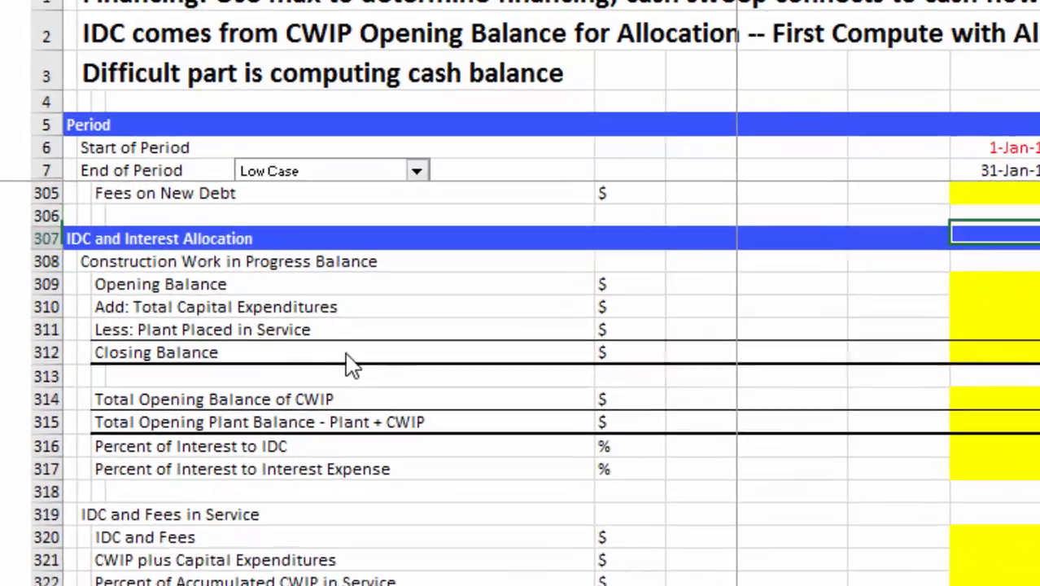
- Examine the Construction Work in Progress Balance rows from Opening Balance to Closing Balance, including Total Capital Expenditures and Plant Placed in Service
{"action": "key", "text": "Down"}
{"action": "key", "text": "Down"}
{"action": "key", "text": "Down"}
{"action": "key", "text": "Down"}
{"action": "key", "text": "Down"}
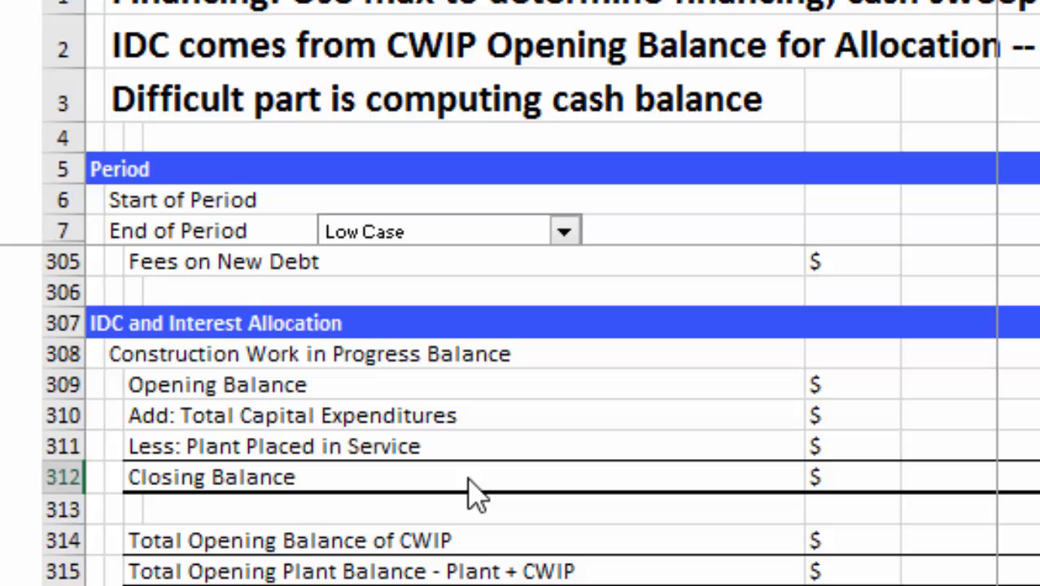
{"action": "key", "text": "Up"}
{"action": "key", "text": "Up"}
{"action": "key", "text": "Up"}
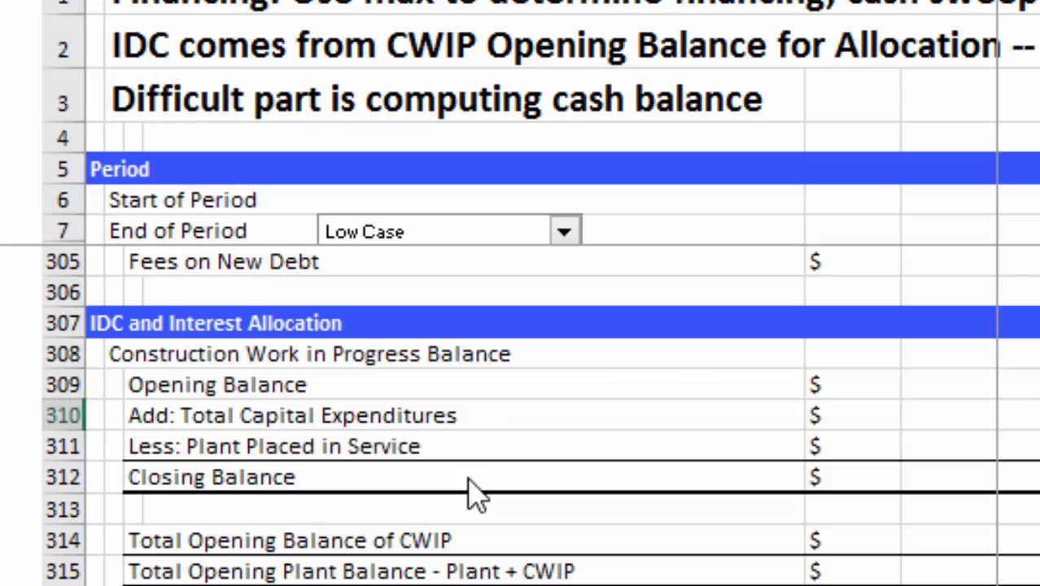
{"action": "key", "text": "Down"}
{"action": "key", "text": "Down"}
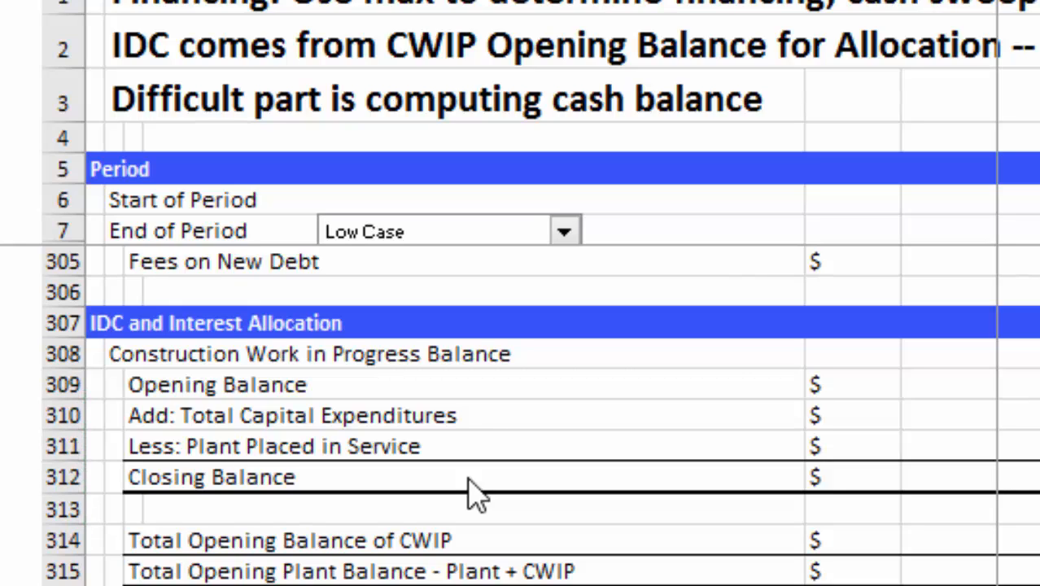
- Examine the interest percentage rows and the Depreciation IDC and Fees balance down to IDC and Fees Retired in row 330
{"action": "scroll", "coordinate": [476, 493], "scroll_direction": "down", "scroll_amount": 2}
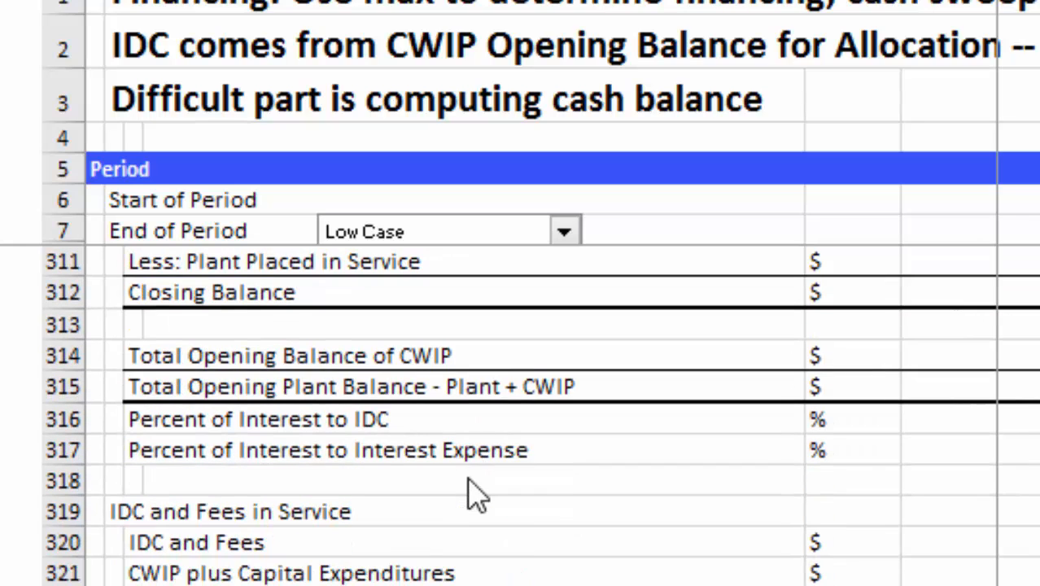
{"action": "key", "text": "Up"}
{"action": "scroll", "coordinate": [477, 492], "scroll_direction": "down", "scroll_amount": 4}
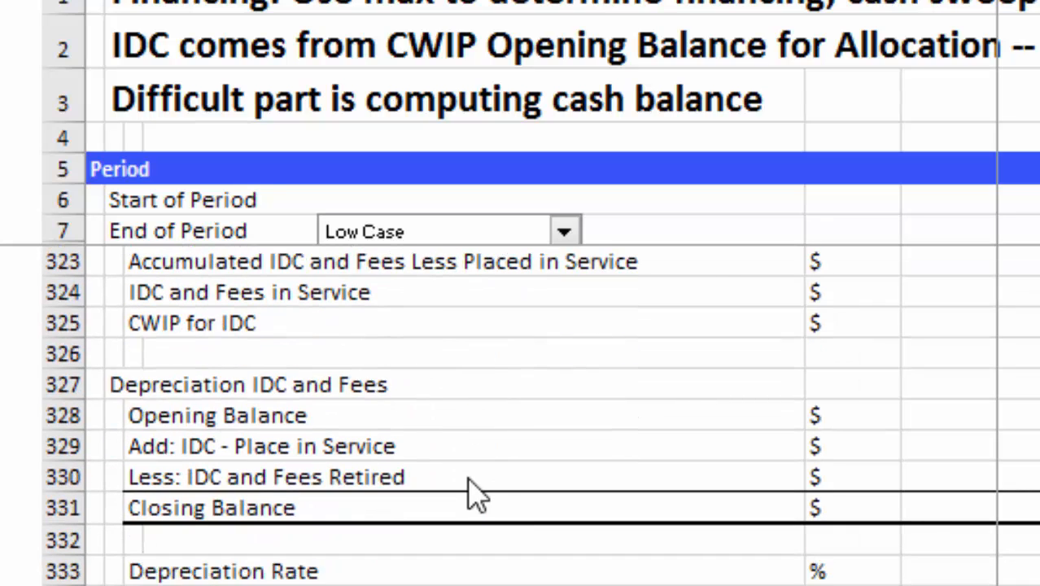
{"action": "key", "text": "Up"}
{"action": "key", "text": "Up"}
{"action": "key", "text": "Up"}
{"action": "key", "text": "Up"}
{"action": "key", "text": "Up"}
{"action": "key", "text": "Up"}
{"action": "key", "text": "Up"}
{"action": "key", "text": "Down"}
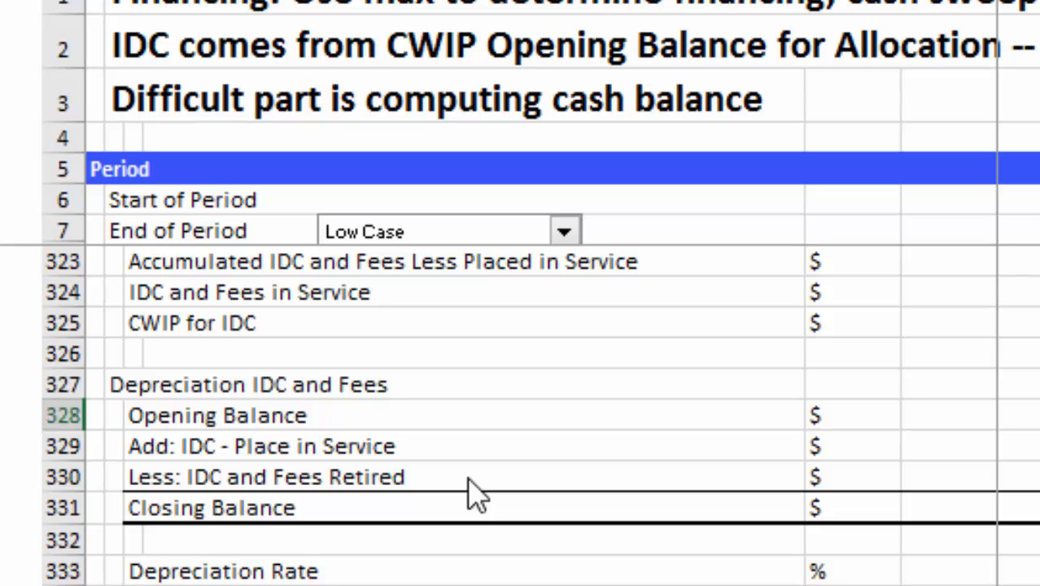
{"action": "key", "text": "Down"}
{"action": "key", "text": "Down"}
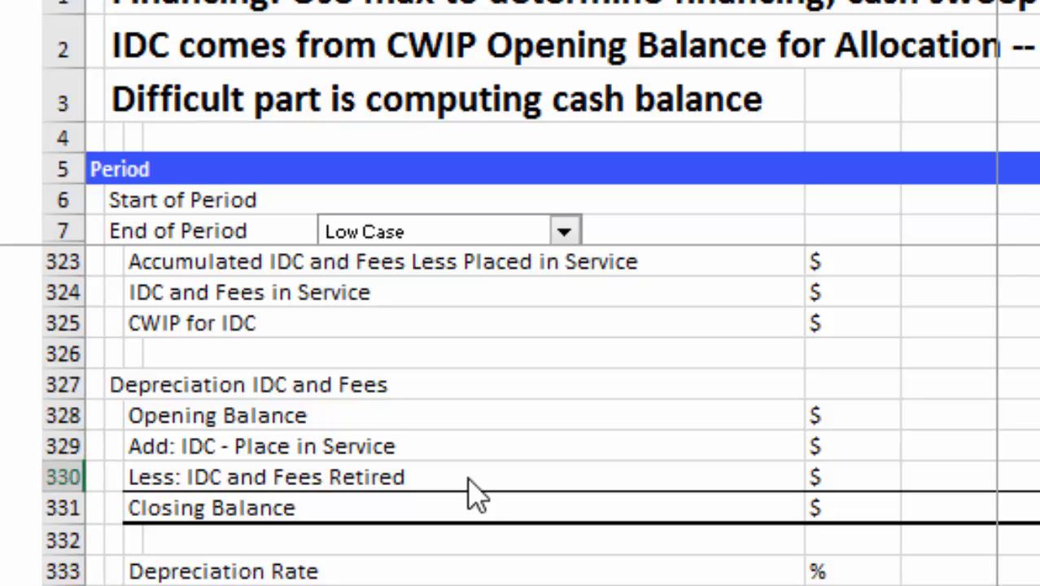
- Look down past the depreciation and cash balance rows to the NOL balance, Taxes Paid and Earnings rows
{"action": "key", "text": "Down"}
{"action": "key", "text": "Down"}
{"action": "key", "text": "Down"}
{"action": "key", "text": "Down"}
{"action": "key", "text": "Down"}
{"action": "key", "text": "Down"}
{"action": "key", "text": "Down"}
{"action": "key", "text": "Down"}
{"action": "key", "text": "Down"}
{"action": "key", "text": "Down"}
{"action": "key", "text": "Down"}
{"action": "key", "text": "Down"}
{"action": "key", "text": "Down"}
{"action": "key", "text": "Down"}
{"action": "key", "text": "Down"}
{"action": "key", "text": "Down"}
{"action": "key", "text": "Down"}
{"action": "key", "text": "Down"}
{"action": "key", "text": "Down"}
{"action": "key", "text": "Down"}
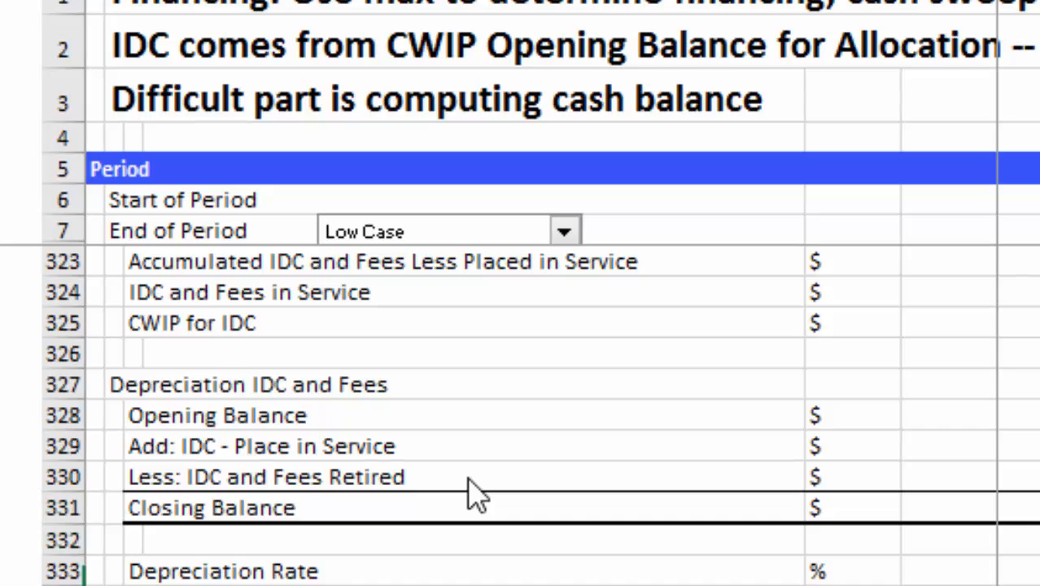
{"action": "key", "text": "Down"}
{"action": "key", "text": "Down"}
{"action": "key", "text": "Down"}
{"action": "key", "text": "Down"}
{"action": "key", "text": "Down"}
{"action": "key", "text": "Down"}
{"action": "key", "text": "Down"}
{"action": "key", "text": "Down"}
{"action": "key", "text": "Down"}
{"action": "key", "text": "Down"}
{"action": "key", "text": "Down"}
{"action": "key", "text": "Down"}
{"action": "key", "text": "Down"}
{"action": "key", "text": "Down"}
{"action": "key", "text": "Down"}
{"action": "key", "text": "Down"}
{"action": "key", "text": "Down"}
{"action": "key", "text": "Down"}
{"action": "key", "text": "Down"}
{"action": "key", "text": "Down"}
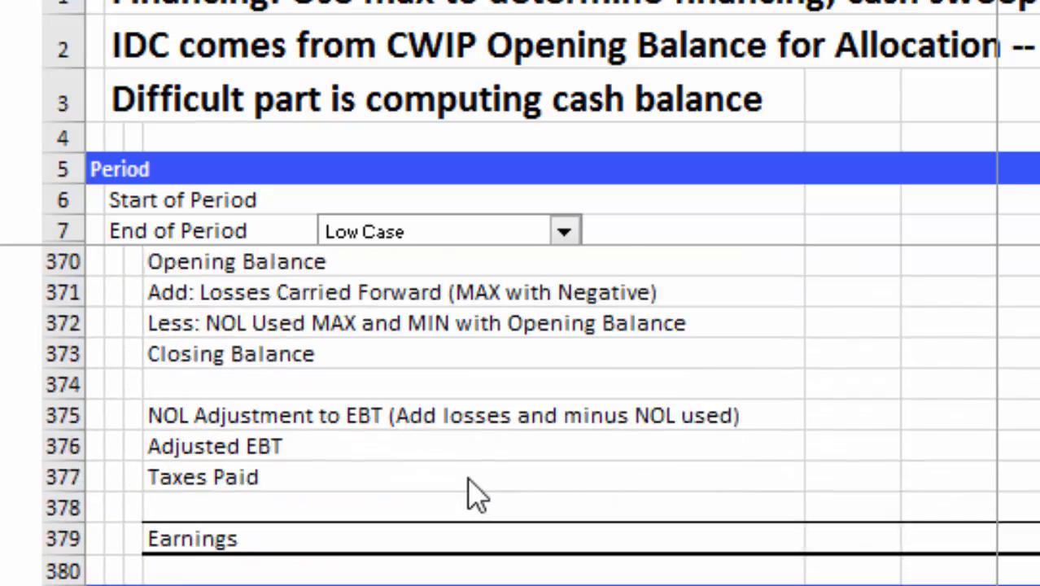
- Examine the Balance Sheet asset rows, including CWIP, gross assets and accumulated depreciation for IDC and Fees
{"action": "key", "text": "Down"}
{"action": "key", "text": "Down"}
{"action": "key", "text": "Down"}
{"action": "key", "text": "Down"}
{"action": "key", "text": "Down"}
{"action": "key", "text": "Down"}
{"action": "key", "text": "Down"}
{"action": "key", "text": "Down"}
{"action": "key", "text": "Down"}
{"action": "key", "text": "Down"}
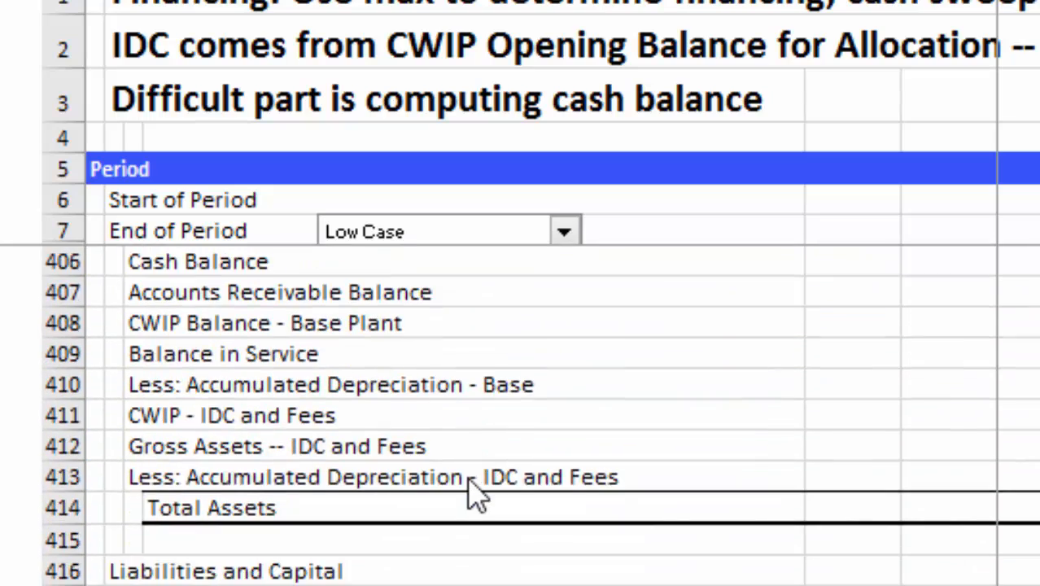
- Go back up from the Balance Sheet past Dividends to the operating cost, EBITDA, depreciation and interest expense rows starting at row 360
{"action": "key", "text": "Up"}
{"action": "key", "text": "Up"}
{"action": "key", "text": "Up"}
{"action": "key", "text": "Up"}
{"action": "key", "text": "Up"}
{"action": "key", "text": "Up"}
{"action": "key", "text": "Up"}
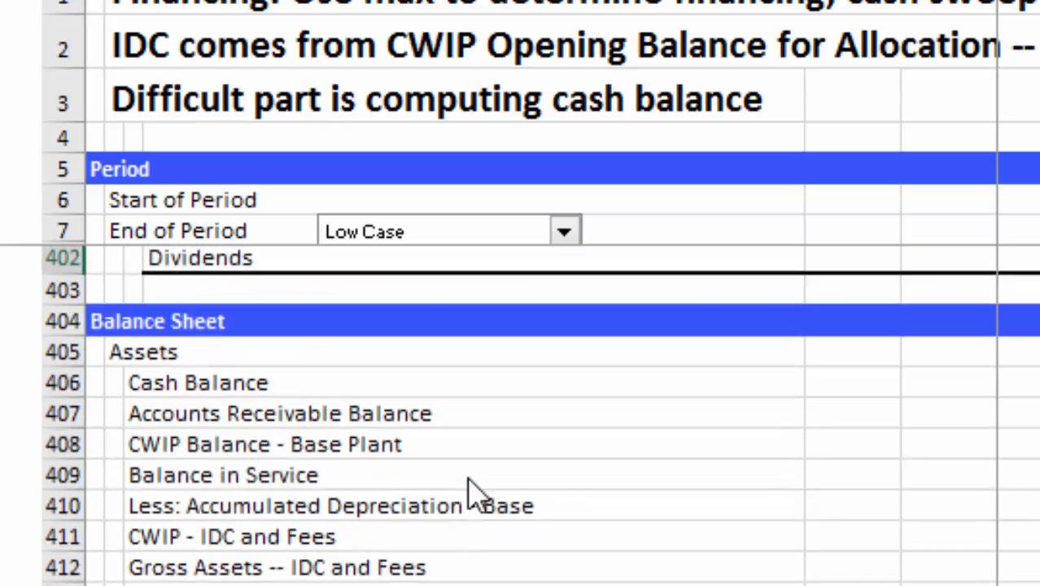
{"action": "key", "text": "Up"}
{"action": "key", "text": "Up"}
{"action": "key", "text": "Up"}
{"action": "key", "text": "Up"}
{"action": "key", "text": "Up"}
{"action": "key", "text": "Up"}
{"action": "key", "text": "Up"}
{"action": "key", "text": "Up"}
{"action": "key", "text": "Up"}
{"action": "key", "text": "Up"}
{"action": "key", "text": "Up"}
{"action": "key", "text": "Up"}
{"action": "key", "text": "Up"}
{"action": "key", "text": "Up"}
{"action": "key", "text": "Up"}
{"action": "key", "text": "Up"}
{"action": "key", "text": "Up"}
{"action": "key", "text": "Up"}
{"action": "key", "text": "Up"}
{"action": "key", "text": "Up"}
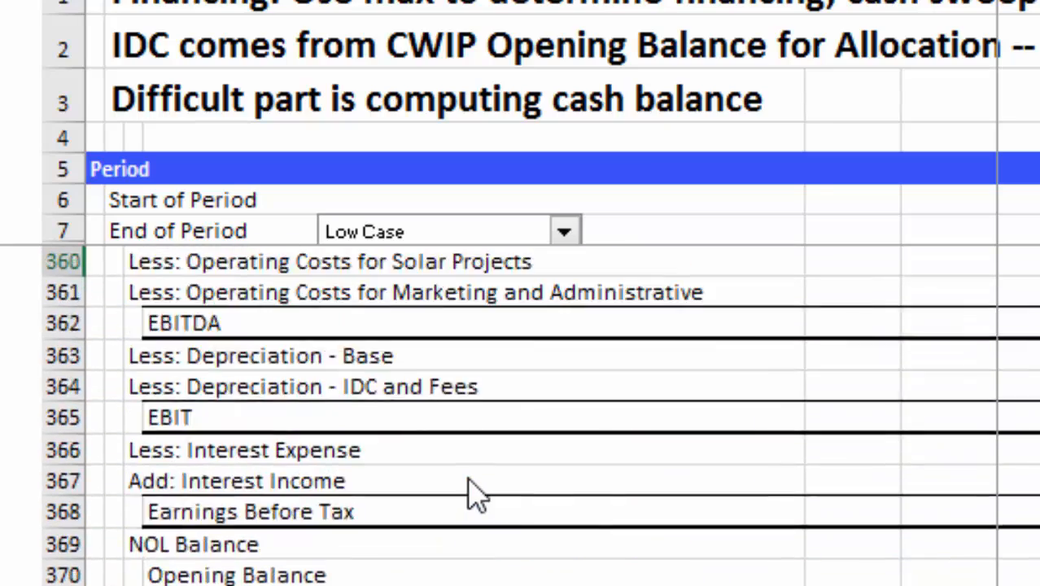
- Go back up from the operating cost rows to the Cash Balance section and the Depreciation Rate in row 333
{"action": "key", "text": "Up"}
{"action": "key", "text": "Up"}
{"action": "key", "text": "Up"}
{"action": "key", "text": "Up"}
{"action": "key", "text": "Up"}
{"action": "key", "text": "Up"}
{"action": "key", "text": "Up"}
{"action": "key", "text": "Up"}
{"action": "key", "text": "Up"}
{"action": "key", "text": "Up"}
{"action": "key", "text": "Up"}
{"action": "key", "text": "Up"}
{"action": "key", "text": "Up"}
{"action": "key", "text": "Up"}
{"action": "key", "text": "Up"}
{"action": "key", "text": "Up"}
{"action": "key", "text": "Up"}
{"action": "key", "text": "Up"}
{"action": "key", "text": "Up"}
{"action": "key", "text": "Up"}
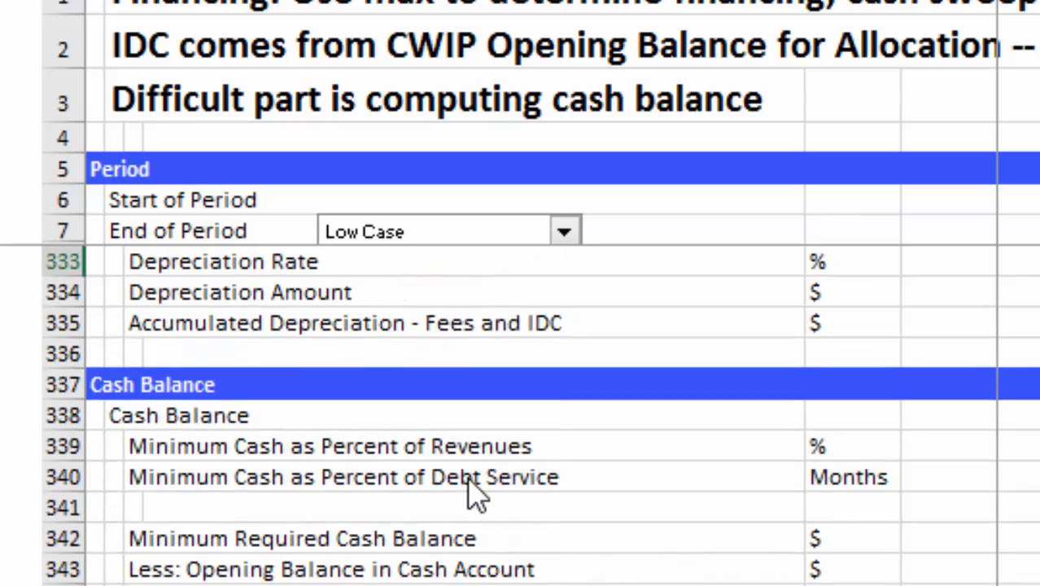
- Look up past the depreciation rows to the Construction Work in Progress Balance and Fees on New Debt in row 305
{"action": "key", "text": "Up"}
{"action": "key", "text": "Up"}
{"action": "key", "text": "Up"}
{"action": "key", "text": "Up"}
{"action": "key", "text": "Up"}
{"action": "key", "text": "Up"}
{"action": "key", "text": "Up"}
{"action": "key", "text": "Up"}
{"action": "key", "text": "Up"}
{"action": "key", "text": "Up"}
{"action": "key", "text": "Up"}
{"action": "key", "text": "Up"}
{"action": "key", "text": "Up"}
{"action": "key", "text": "Up"}
{"action": "key", "text": "Up"}
{"action": "key", "text": "Up"}
{"action": "key", "text": "Up"}
{"action": "key", "text": "Up"}
{"action": "key", "text": "Up"}
{"action": "key", "text": "Up"}
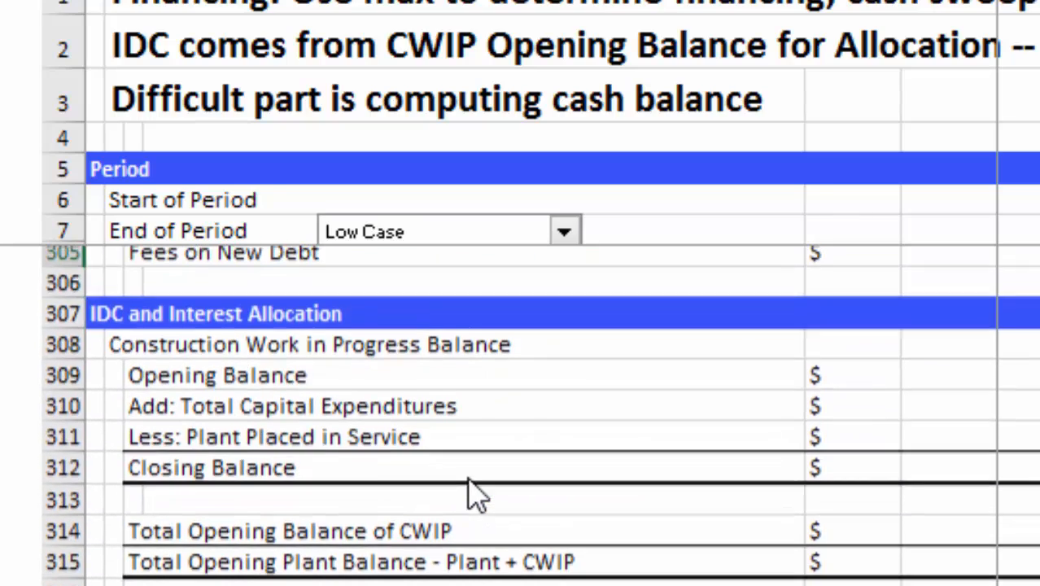
- Look up through the Debt Schedule to the Equity Contributions rows starting at row 281
{"action": "key", "text": "Up"}
{"action": "key", "text": "Up"}
{"action": "key", "text": "Up"}
{"action": "key", "text": "Up"}
{"action": "key", "text": "Up"}
{"action": "key", "text": "Up"}
{"action": "key", "text": "Up"}
{"action": "key", "text": "Up"}
{"action": "key", "text": "Up"}
{"action": "key", "text": "Up"}
{"action": "key", "text": "Up"}
{"action": "key", "text": "Up"}
{"action": "key", "text": "Up"}
{"action": "key", "text": "Up"}
{"action": "key", "text": "Up"}
{"action": "key", "text": "Up"}
{"action": "key", "text": "Up"}
{"action": "key", "text": "Up"}
{"action": "key", "text": "Up"}
{"action": "key", "text": "Up"}
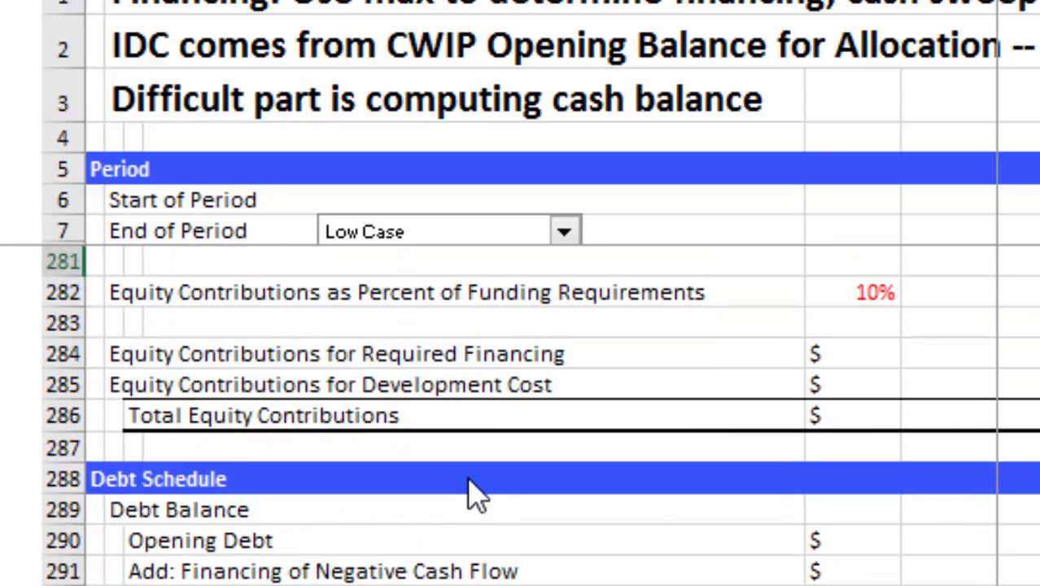
- Examine the Debt Schedule rows for the total rate, interest paid, allocation to interest during construction, and fees on new debt
{"action": "key", "text": "Down"}
{"action": "key", "text": "Down"}
{"action": "key", "text": "Down"}
{"action": "key", "text": "Down"}
{"action": "key", "text": "Down"}
{"action": "key", "text": "Down"}
{"action": "key", "text": "Down"}
{"action": "key", "text": "Down"}
{"action": "key", "text": "Down"}
{"action": "key", "text": "Down"}
{"action": "key", "text": "Down"}
{"action": "key", "text": "Down"}
{"action": "key", "text": "Down"}
{"action": "key", "text": "Down"}
{"action": "key", "text": "Down"}
{"action": "key", "text": "Down"}
{"action": "key", "text": "Down"}
{"action": "key", "text": "Down"}
{"action": "key", "text": "Down"}
{"action": "key", "text": "Down"}
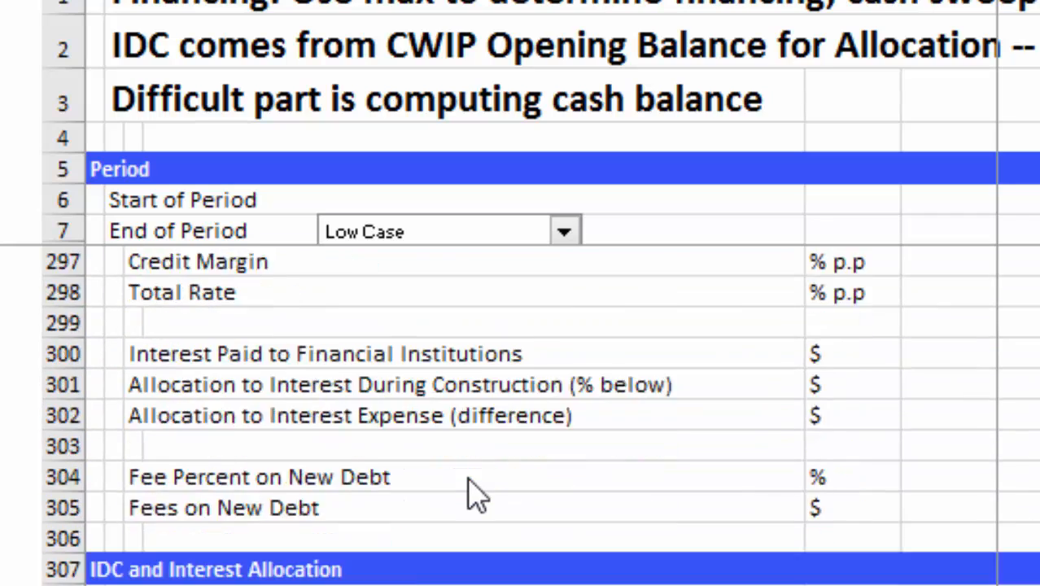
- Look down past the IDC and Interest Allocation section to the Cash Balance rows ending at Closing Cash Balance and Interest Income Rate
{"action": "key", "text": "Down"}
{"action": "key", "text": "Down"}
{"action": "key", "text": "Down"}
{"action": "key", "text": "Down"}
{"action": "key", "text": "Down"}
{"action": "key", "text": "Down"}
{"action": "key", "text": "Down"}
{"action": "key", "text": "Down"}
{"action": "key", "text": "Down"}
{"action": "key", "text": "Down"}
{"action": "key", "text": "Down"}
{"action": "key", "text": "Down"}
{"action": "key", "text": "Down"}
{"action": "key", "text": "Down"}
{"action": "key", "text": "Down"}
{"action": "key", "text": "Down"}
{"action": "key", "text": "Down"}
{"action": "key", "text": "Down"}
{"action": "key", "text": "Down"}
{"action": "key", "text": "Down"}
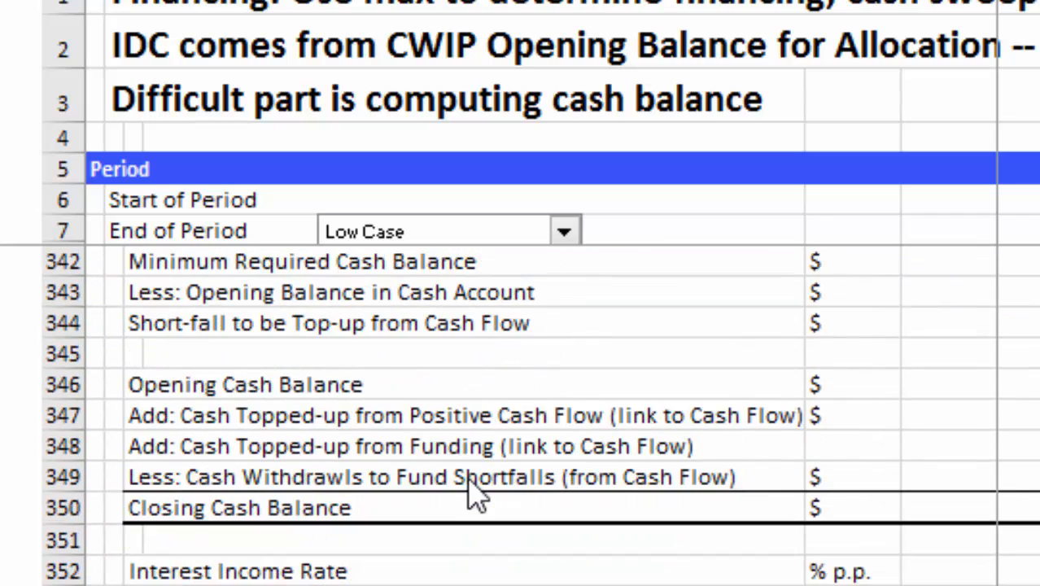
- Examine the Cash Balance section from Minimum Required Cash Balance down to the cash top-up rows 347 and 348
{"action": "key", "text": "Up"}
{"action": "key", "text": "Up"}
{"action": "key", "text": "Up"}
{"action": "key", "text": "Up"}
{"action": "key", "text": "Up"}
{"action": "key", "text": "Up"}
{"action": "key", "text": "Up"}
{"action": "key", "text": "Up"}
{"action": "key", "text": "Up"}
{"action": "key", "text": "Up"}
{"action": "key", "text": "Up"}
{"action": "key", "text": "Up"}
{"action": "key", "text": "Up"}
{"action": "key", "text": "Up"}
{"action": "key", "text": "Up"}
{"action": "key", "text": "Up"}
{"action": "key", "text": "Up"}
{"action": "key", "text": "Up"}
{"action": "key", "text": "Up"}
{"action": "key", "text": "Down"}
{"action": "key", "text": "Down"}
{"action": "key", "text": "Down"}
{"action": "key", "text": "Down"}
{"action": "key", "text": "Down"}
{"action": "key", "text": "Down"}
{"action": "key", "text": "Down"}
{"action": "key", "text": "Down"}
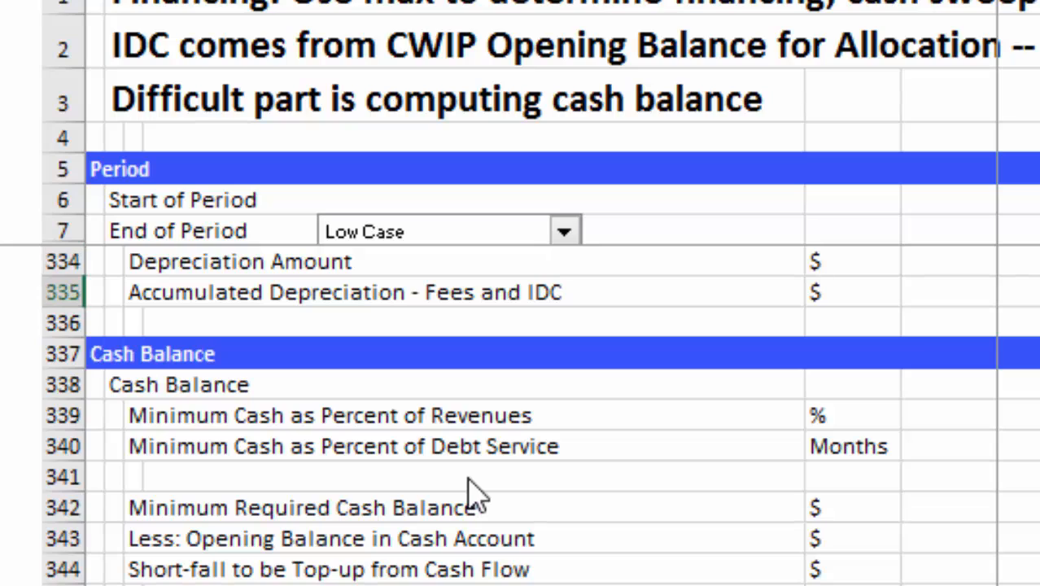
{"action": "key", "text": "Down"}
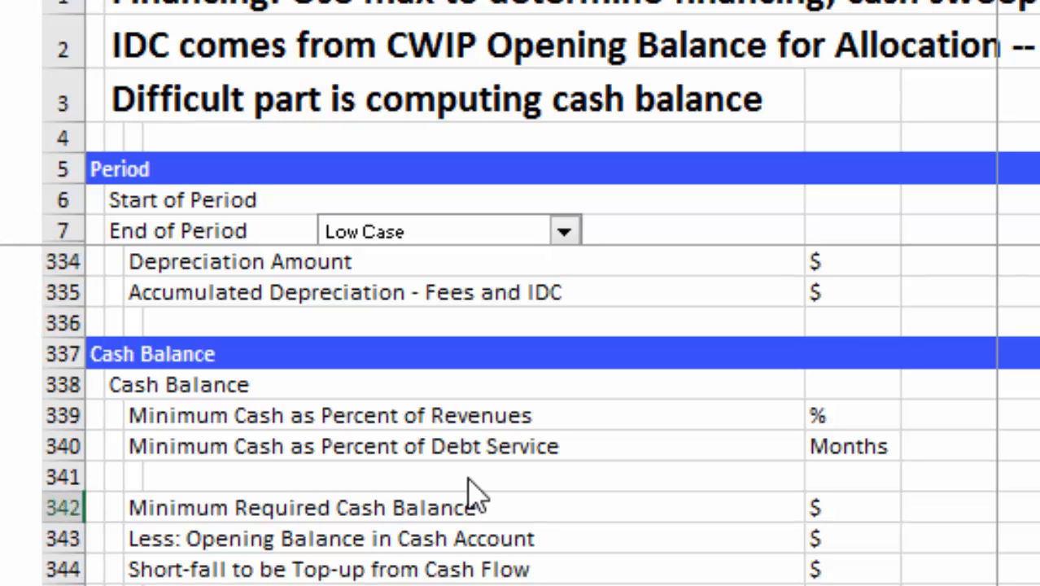
{"action": "key", "text": "Down"}
{"action": "key", "text": "Down"}
{"action": "key", "text": "Down"}
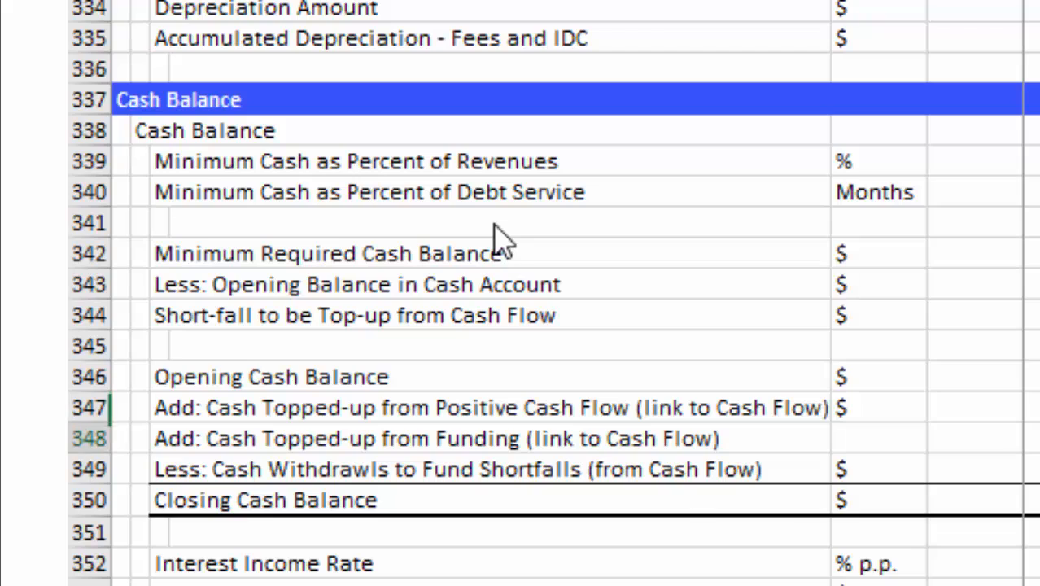
- Go back up from the cash top-up rows to Minimum Required Cash Balance and Minimum Cash as Percent of Revenues in row 339
{"action": "key", "text": "Down"}
{"action": "key", "text": "Up"}
{"action": "key", "text": "Up"}
{"action": "key", "text": "Up"}
{"action": "key", "text": "Up"}
{"action": "key", "text": "Up"}
{"action": "key", "text": "Up"}
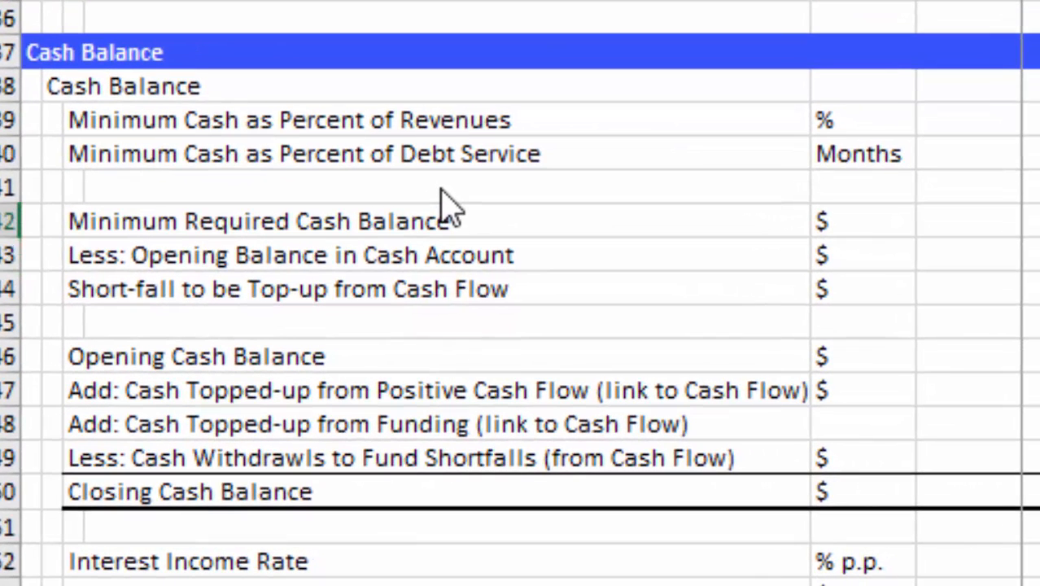
{"action": "key", "text": "Up"}
{"action": "key", "text": "Up"}
{"action": "key", "text": "Up"}
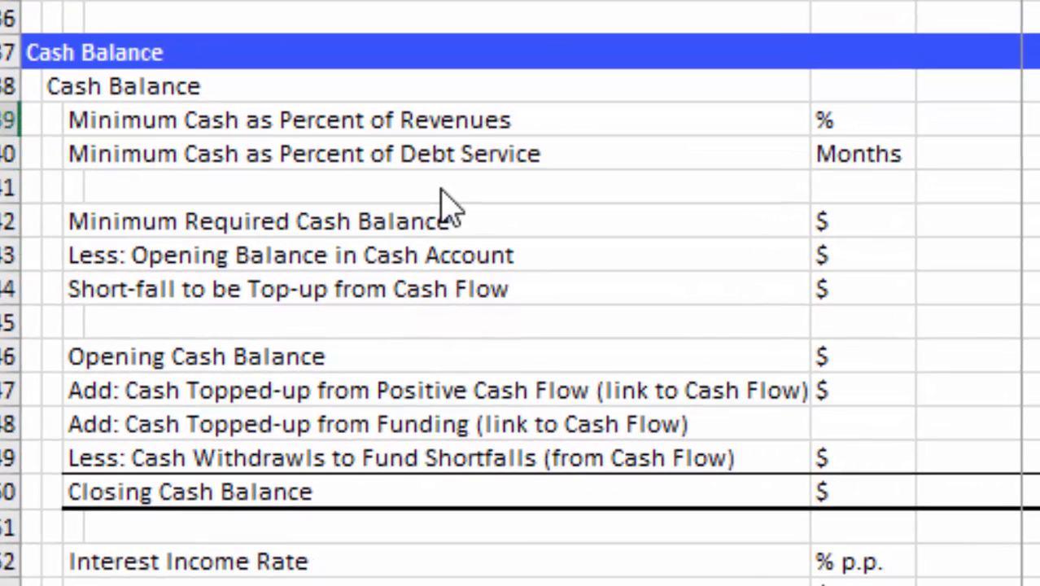
- Examine the rows from Minimum Cash as Percent of Debt Service down to the cash withdrawals funding shortfalls in row 349
{"action": "key", "text": "Down"}
{"action": "key", "text": "Down"}
{"action": "key", "text": "Down"}
{"action": "key", "text": "Down"}
{"action": "key", "text": "Down"}
{"action": "key", "text": "Down"}
{"action": "key", "text": "Down"}
{"action": "key", "text": "Down"}
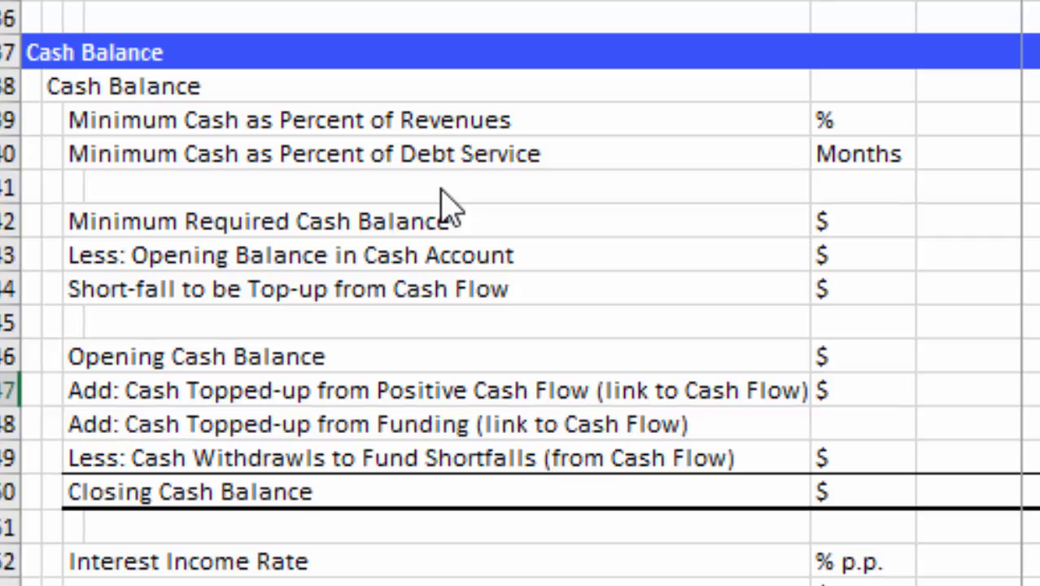
{"action": "key", "text": "Down"}
{"action": "key", "text": "Down"}
{"action": "key", "text": "Down"}
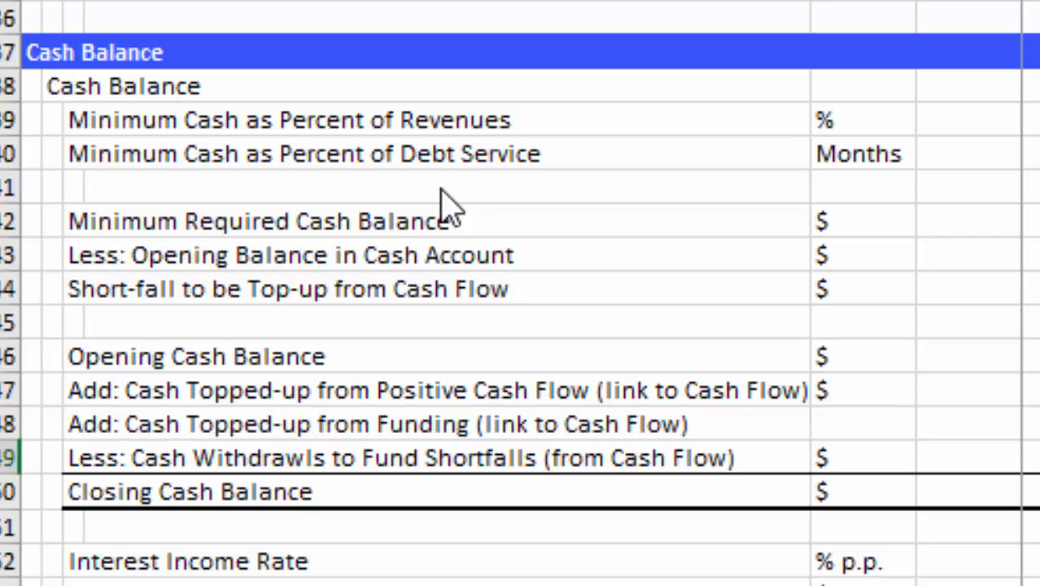
- Select the label cell of the row for cash topped up from positive cash flow in the Cash Balance section
{"action": "key", "text": "Up"}
{"action": "key", "text": "Up"}
{"action": "key", "text": "Left"}
{"action": "key", "text": "Left"}
{"action": "key", "text": "Left"}
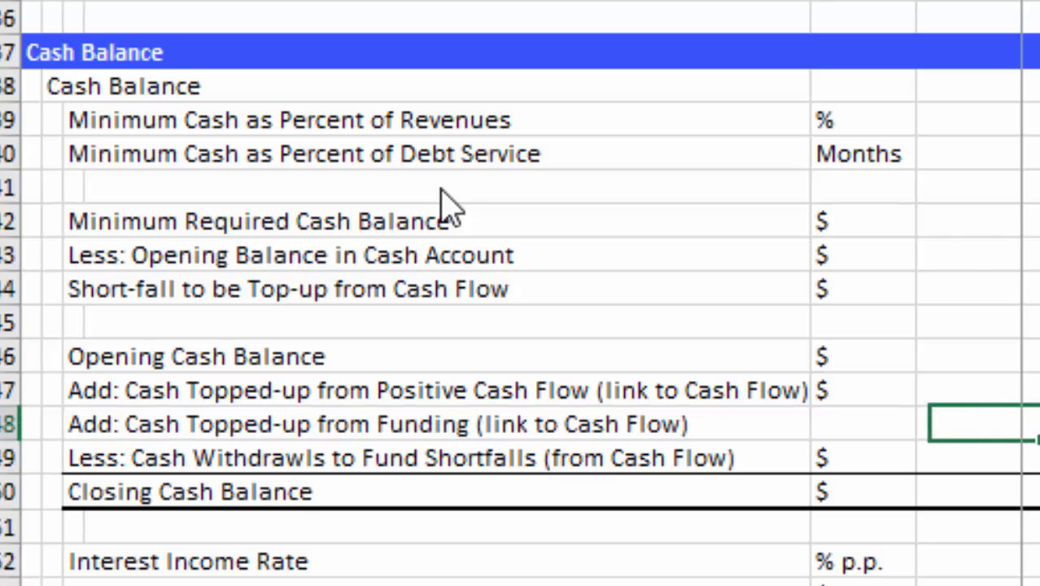
{"action": "key", "text": "Up"}
{"action": "key", "text": "ctrl+shift+Right"}
{"action": "key", "text": "ctrl+shift+Left"}
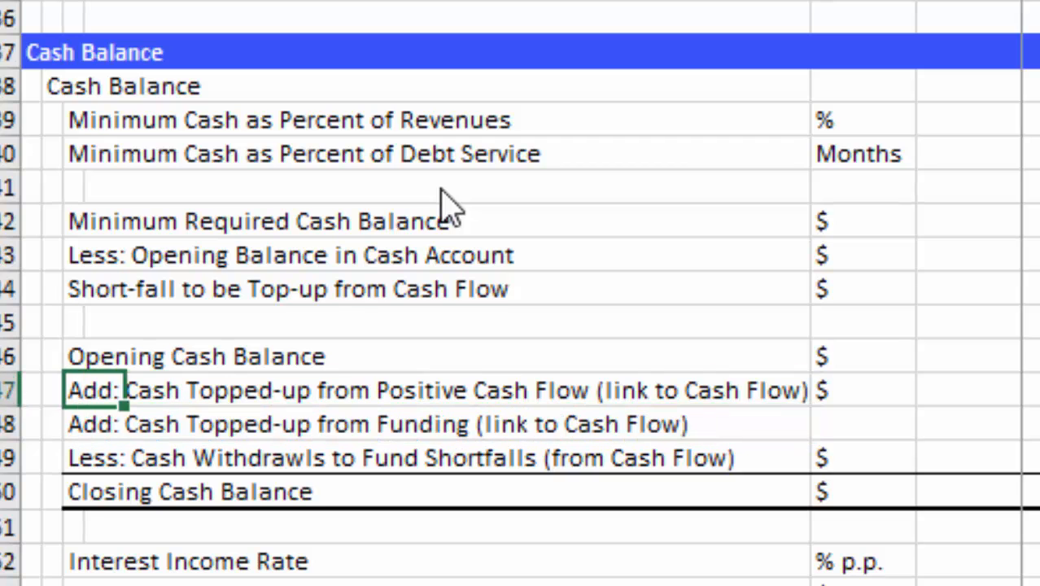
- Examine the cash top-up, withdrawal and Closing Cash Balance rows in the Cash Balance section
{"action": "key", "text": "Down"}
{"action": "key", "text": "Down"}
{"action": "key", "text": "Down"}
{"action": "key", "text": "Up"}
{"action": "key", "text": "Up"}
{"action": "key", "text": "Up"}
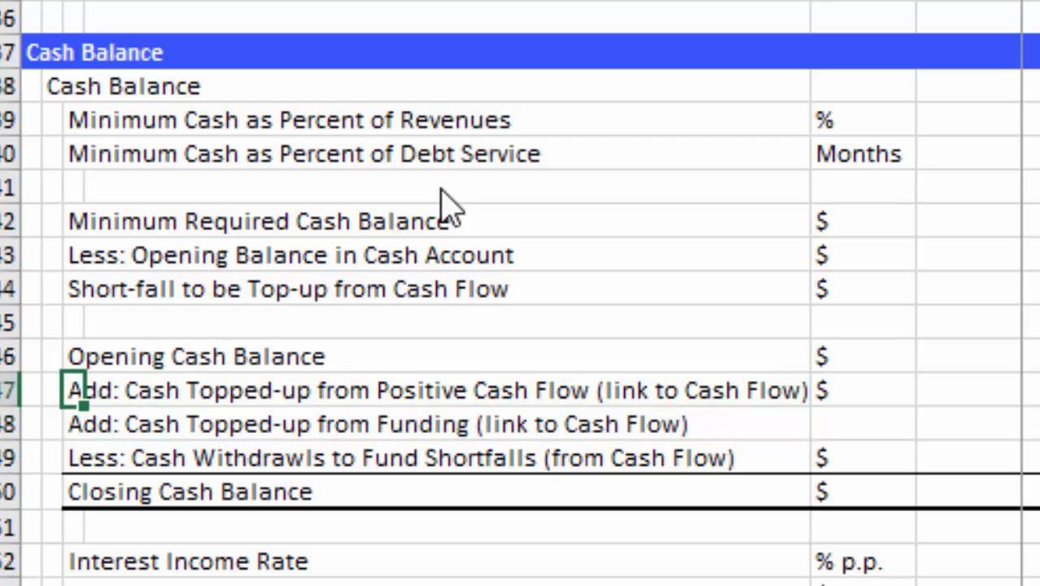
- Go down from the Cash Balance section through the income statement and NOL Balance rows to Taxes Paid in row 377
{"action": "key", "text": "Down"}
{"action": "key", "text": "Down"}
{"action": "key", "text": "Down"}
{"action": "key", "text": "Down"}
{"action": "key", "text": "Down"}
{"action": "key", "text": "Down"}
{"action": "key", "text": "Down"}
{"action": "key", "text": "Down"}
{"action": "key", "text": "Down"}
{"action": "key", "text": "Down"}
{"action": "key", "text": "Down"}
{"action": "key", "text": "Down"}
{"action": "key", "text": "Down"}
{"action": "key", "text": "Down"}
{"action": "key", "text": "Down"}
{"action": "key", "text": "Down"}
{"action": "key", "text": "Down"}
{"action": "key", "text": "Down"}
{"action": "key", "text": "Down"}
{"action": "key", "text": "Down"}
{"action": "key", "text": "Down"}
{"action": "key", "text": "Down"}
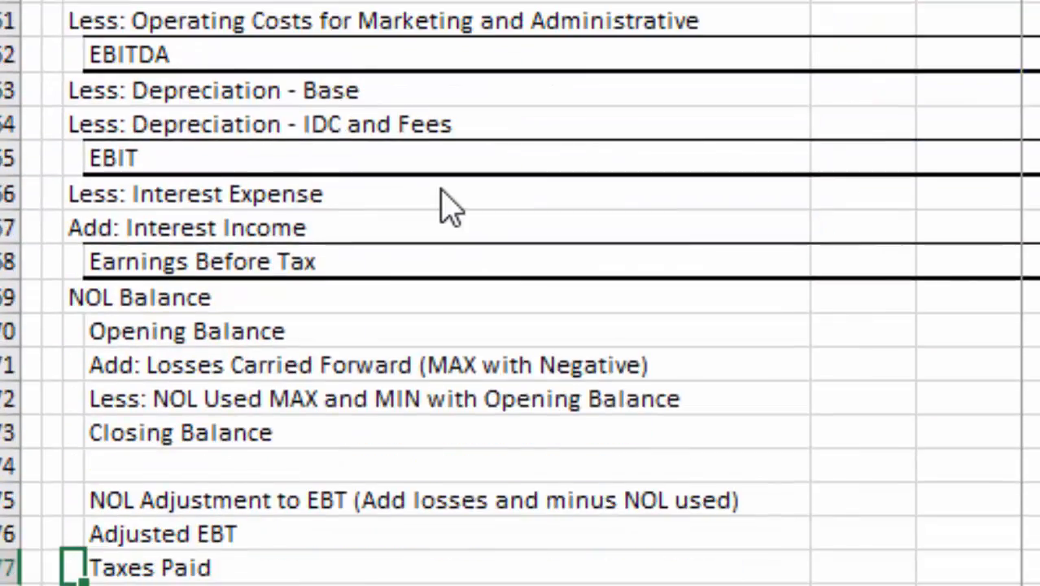
- Move on from Taxes Paid to the lower Cash Flow rows, around Cash Flow Sweep and Net Cash Flow
{"action": "key", "text": "Down"}
{"action": "key", "text": "Down"}
{"action": "key", "text": "Up"}
{"action": "key", "text": "Up"}
{"action": "key", "text": "Up"}
{"action": "key", "text": "Up"}
{"action": "key", "text": "Up"}
{"action": "key", "text": "Up"}
{"action": "key", "text": "Up"}
{"action": "key", "text": "Up"}
{"action": "key", "text": "Up"}
{"action": "key", "text": "Up"}
{"action": "key", "text": "Up"}
{"action": "key", "text": "Up"}
{"action": "key", "text": "Up"}
{"action": "key", "text": "Up"}
{"action": "key", "text": "Up"}
{"action": "key", "text": "Up"}
{"action": "key", "text": "Up"}
{"action": "key", "text": "Up"}
{"action": "key", "text": "Up"}
{"action": "key", "text": "Up"}
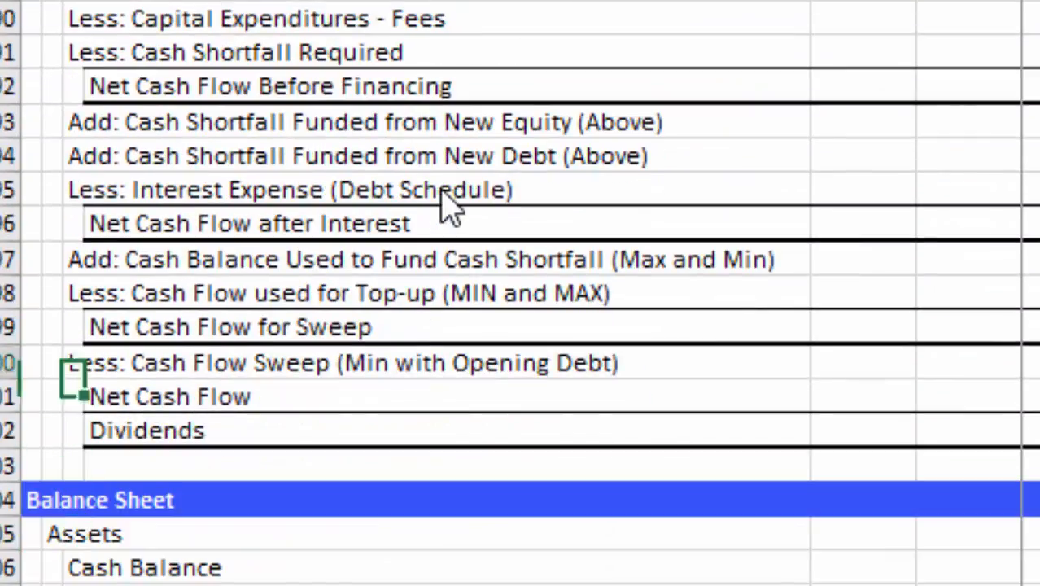
- Go back up the Cash Flow section to the Base and IDC capital expenditure rows 388 and 389
{"action": "key", "text": "Down"}
{"action": "key", "text": "Down"}
{"action": "key", "text": "Down"}
{"action": "key", "text": "Down"}
{"action": "key", "text": "Down"}
{"action": "key", "text": "Down"}
{"action": "key", "text": "Down"}
{"action": "key", "text": "Down"}
{"action": "key", "text": "Down"}
{"action": "key", "text": "Down"}
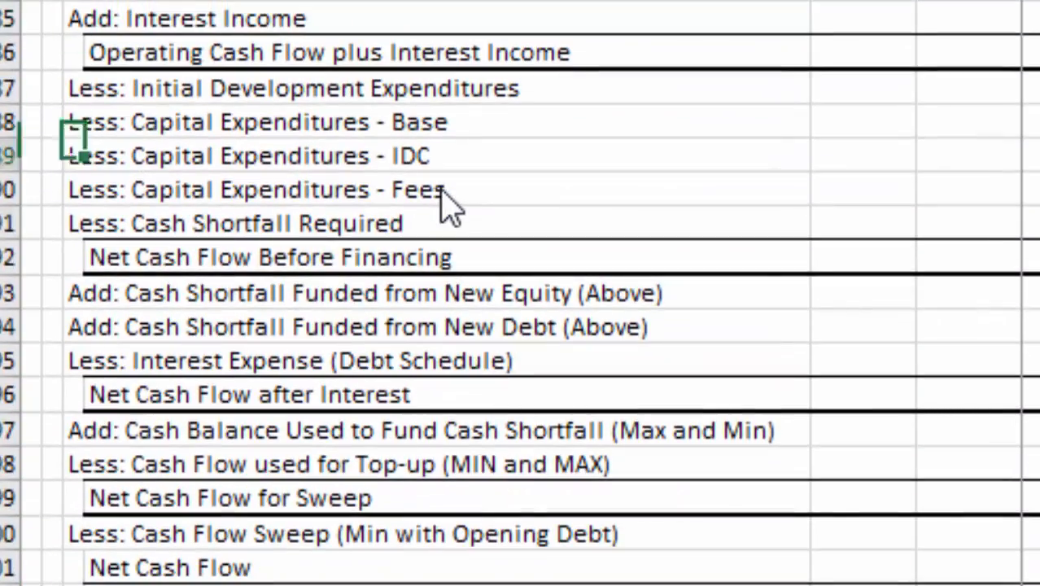
- Move down to Net Cash Flow Before Financing and the cash shortfall funded from new equity in row 393
{"action": "key", "text": "Right"}
{"action": "key", "text": "Up"}
{"action": "key", "text": "Up"}
{"action": "key", "text": "Left"}
{"action": "key", "text": "Down"}
{"action": "key", "text": "Down"}
{"action": "key", "text": "Down"}
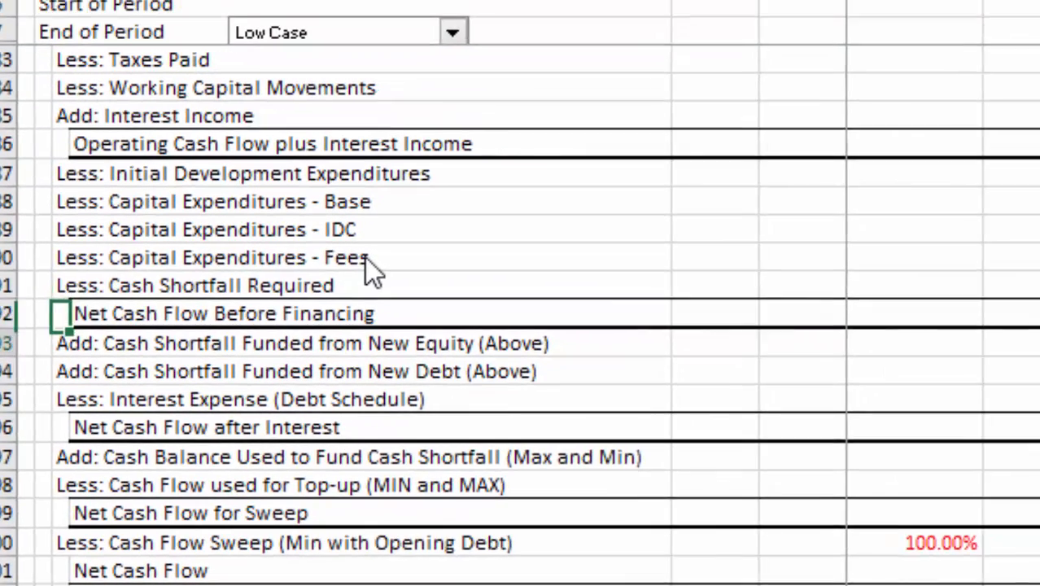
{"action": "key", "text": "Up"}
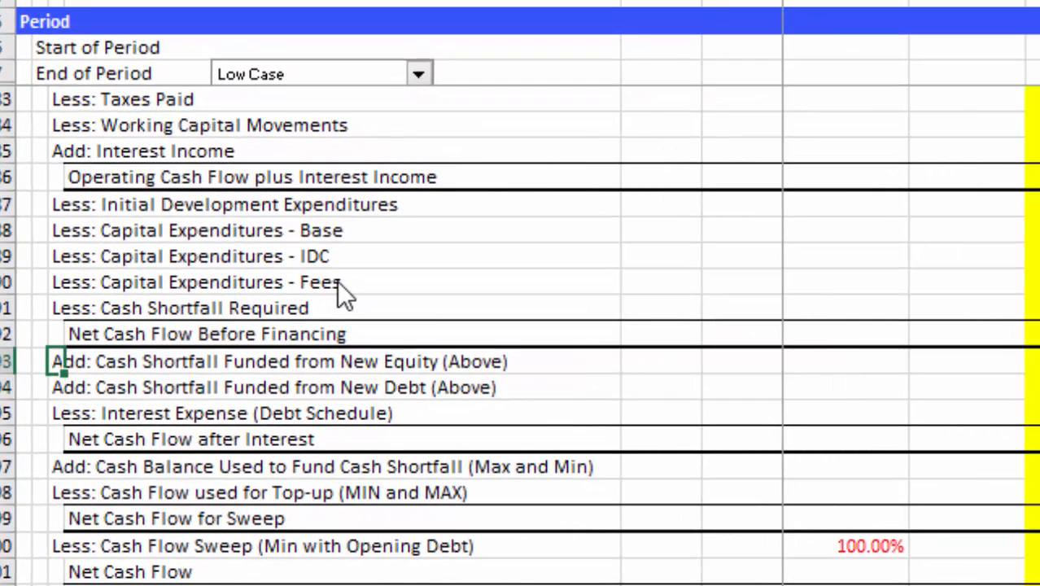
- Examine the rows from new equity funding down to Cash Balance Used to Fund Cash Shortfall in row 397
{"action": "key", "text": "Down"}
{"action": "key", "text": "Down"}
{"action": "key", "text": "Down"}
{"action": "key", "text": "Down"}
{"action": "key", "text": "Down"}
{"action": "key", "text": "Down"}
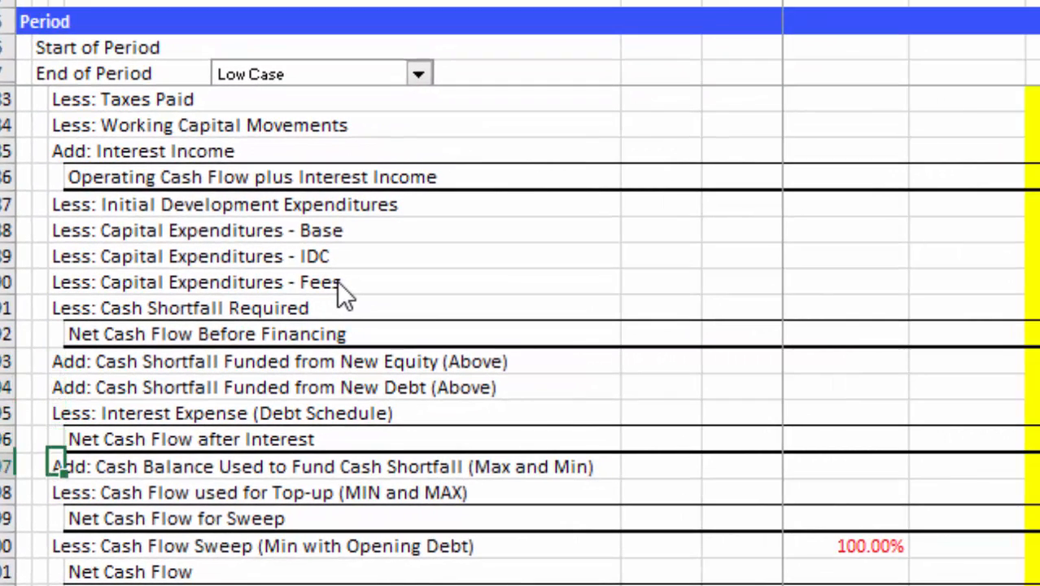
- Compare the row for cash balance used to fund the shortfall with the row for cash flow used for top-up, rows 397 and 398
{"action": "key", "text": "Up"}
{"action": "key", "text": "Up"}
{"action": "key", "text": "Down"}
{"action": "key", "text": "Down"}
{"action": "key", "text": "Down"}
{"action": "key", "text": "Up"}
{"action": "key", "text": "Up"}
{"action": "key", "text": "Up"}
{"action": "key", "text": "Down"}
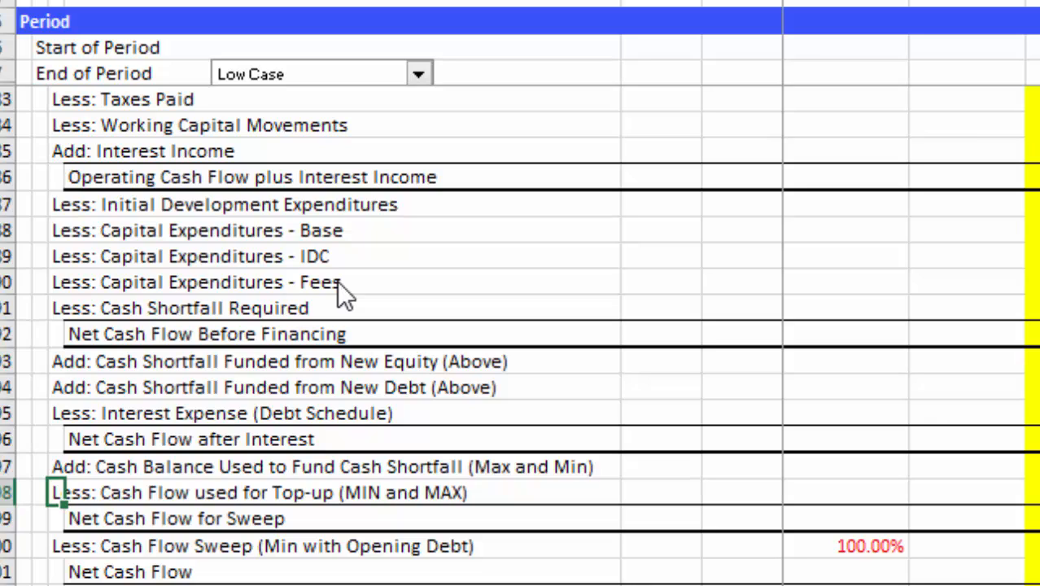
{"action": "key", "text": "Up"}
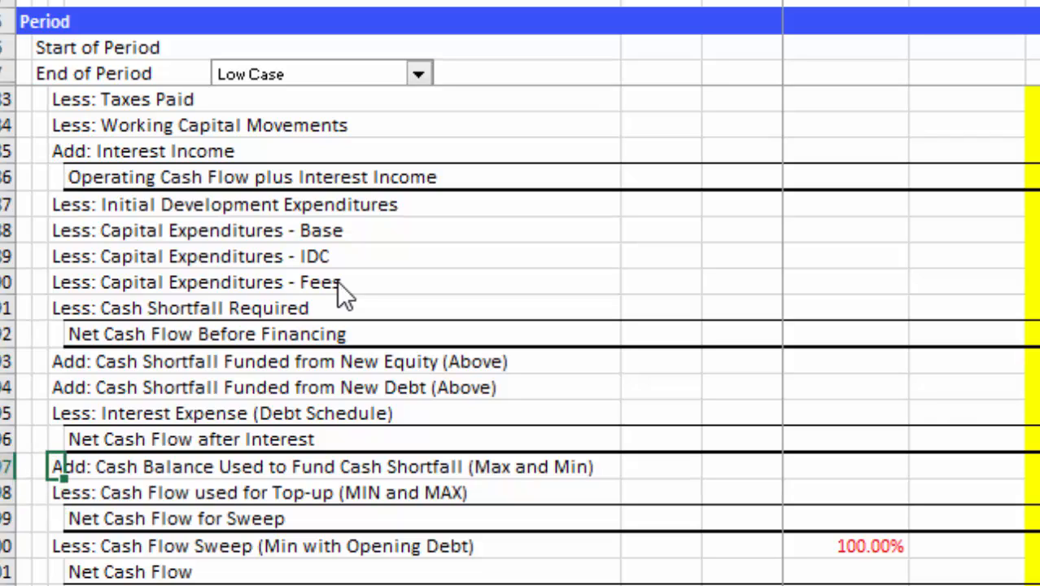
{"action": "key", "text": "Down"}
{"action": "key", "text": "Down"}
{"action": "key", "text": "Up"}
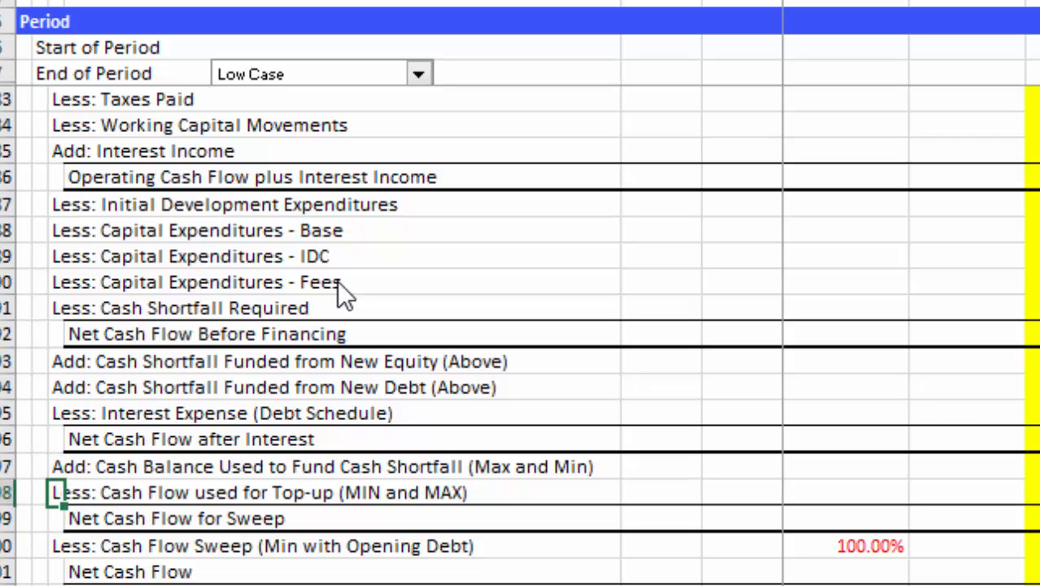
{"action": "key", "text": "Up"}
{"action": "key", "text": "Down"}
{"action": "key", "text": "Down"}
{"action": "key", "text": "Up"}
{"action": "key", "text": "Up"}
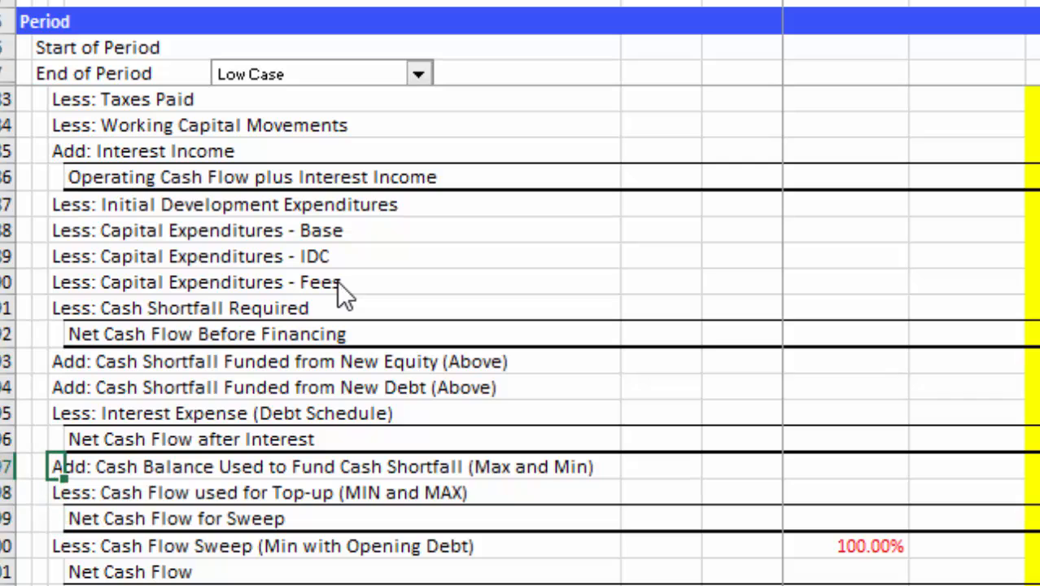
{"action": "key", "text": "Down"}
{"action": "key", "text": "Up"}
{"action": "key", "text": "Down"}
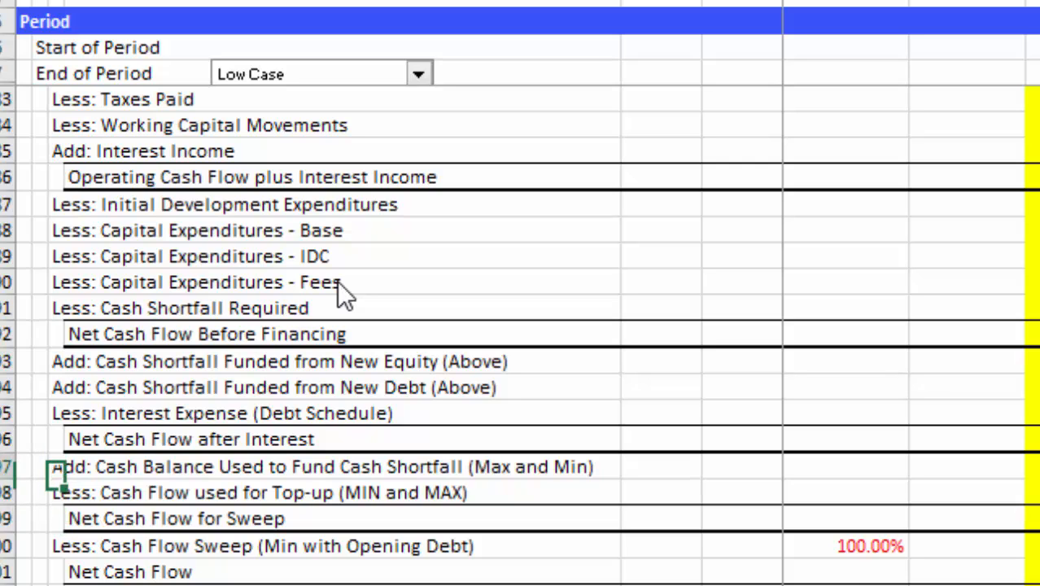
- Go back up from the Cash Flow section to Gross Revenues in row 357 of the income statement
{"action": "key", "text": "Up"}
{"action": "key", "text": "Up"}
{"action": "key", "text": "Up"}
{"action": "key", "text": "Up"}
{"action": "key", "text": "Up"}
{"action": "key", "text": "Up"}
{"action": "key", "text": "Up"}
{"action": "key", "text": "Up"}
{"action": "key", "text": "Up"}
{"action": "key", "text": "Up"}
{"action": "key", "text": "Up"}
{"action": "key", "text": "Up"}
{"action": "key", "text": "Up"}
{"action": "key", "text": "Up"}
{"action": "key", "text": "Up"}
{"action": "key", "text": "Up"}
{"action": "key", "text": "Up"}
{"action": "key", "text": "Up"}
{"action": "key", "text": "Up"}
{"action": "key", "text": "Up"}
{"action": "key", "text": "Up"}
{"action": "key", "text": "Up"}
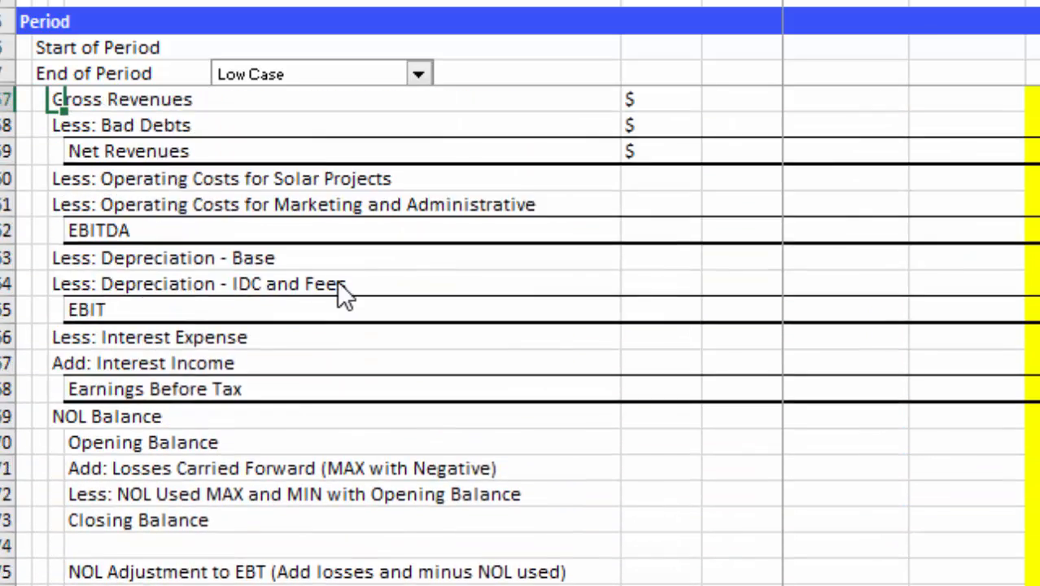
- Examine the income statement and Cash Flow rows from Gross Revenues down to Cash Balance Used to Fund Cash Shortfall in row 397
{"action": "key", "text": "Down"}
{"action": "key", "text": "Down"}
{"action": "key", "text": "Down"}
{"action": "key", "text": "Down"}
{"action": "key", "text": "Down"}
{"action": "key", "text": "Down"}
{"action": "key", "text": "Down"}
{"action": "key", "text": "Down"}
{"action": "key", "text": "Down"}
{"action": "key", "text": "Down"}
{"action": "key", "text": "Down"}
{"action": "key", "text": "Down"}
{"action": "key", "text": "Down"}
{"action": "key", "text": "Down"}
{"action": "key", "text": "Down"}
{"action": "key", "text": "Down"}
{"action": "key", "text": "Down"}
{"action": "key", "text": "Down"}
{"action": "key", "text": "Down"}
{"action": "key", "text": "Down"}
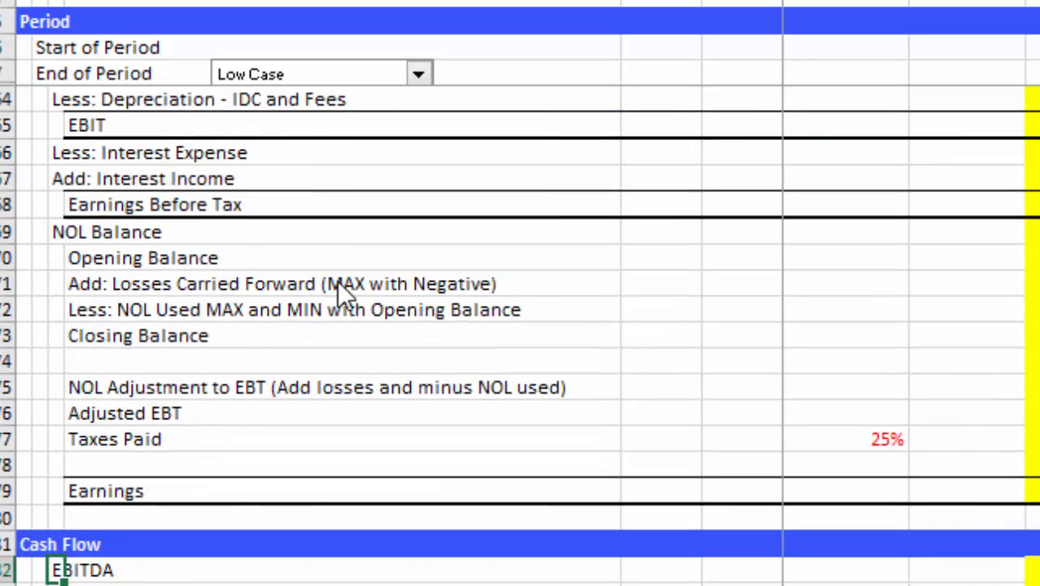
{"action": "key", "text": "Down"}
{"action": "key", "text": "Down"}
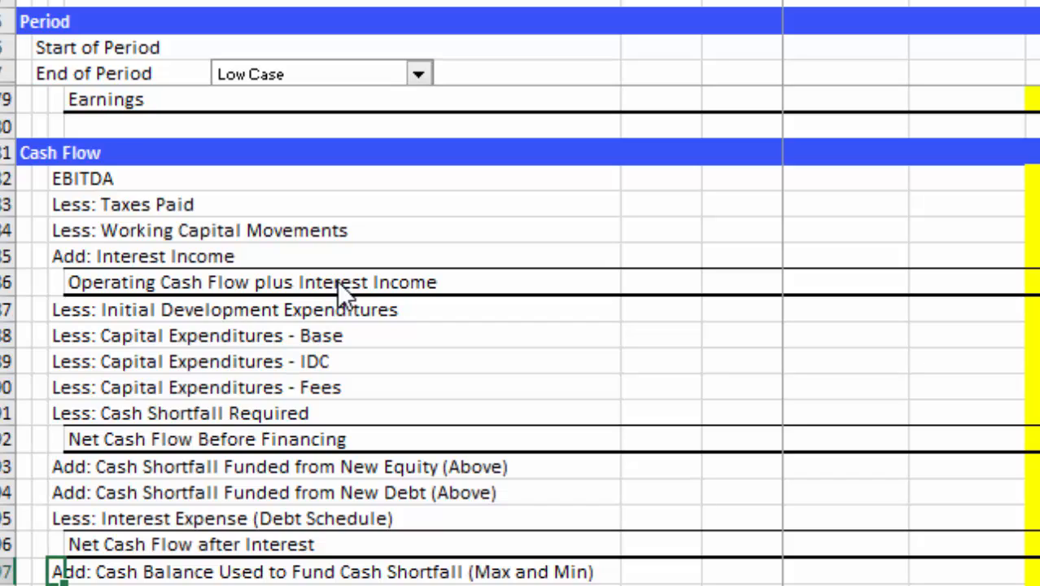
- Select the first-period cell of the Net Cash Flow Before Financing row, I392
{"action": "key", "text": "Up"}
{"action": "key", "text": "Up"}
{"action": "key", "text": "Up"}
{"action": "key", "text": "Up"}
{"action": "key", "text": "Up"}
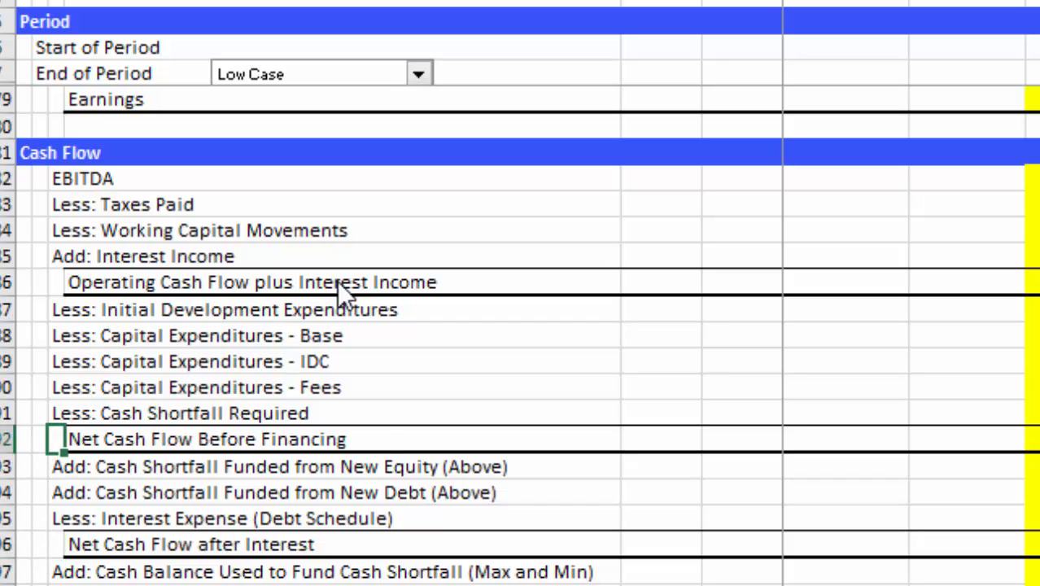
{"action": "key", "text": "Right"}
{"action": "key", "text": "Right"}
{"action": "key", "text": "Right"}
{"action": "key", "text": "Right"}
{"action": "key", "text": "Right"}
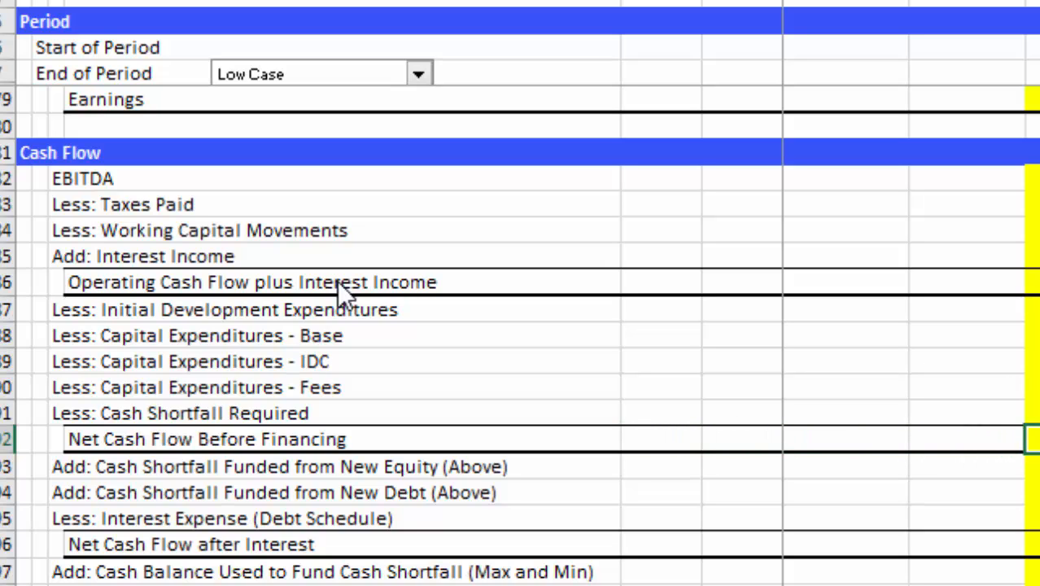
- Go back up from the Cash Flow section to Cash Topped-up from Funding in row 348 of the cash balance
{"action": "key", "text": "Up"}
{"action": "key", "text": "Up"}
{"action": "key", "text": "Up"}
{"action": "key", "text": "Up"}
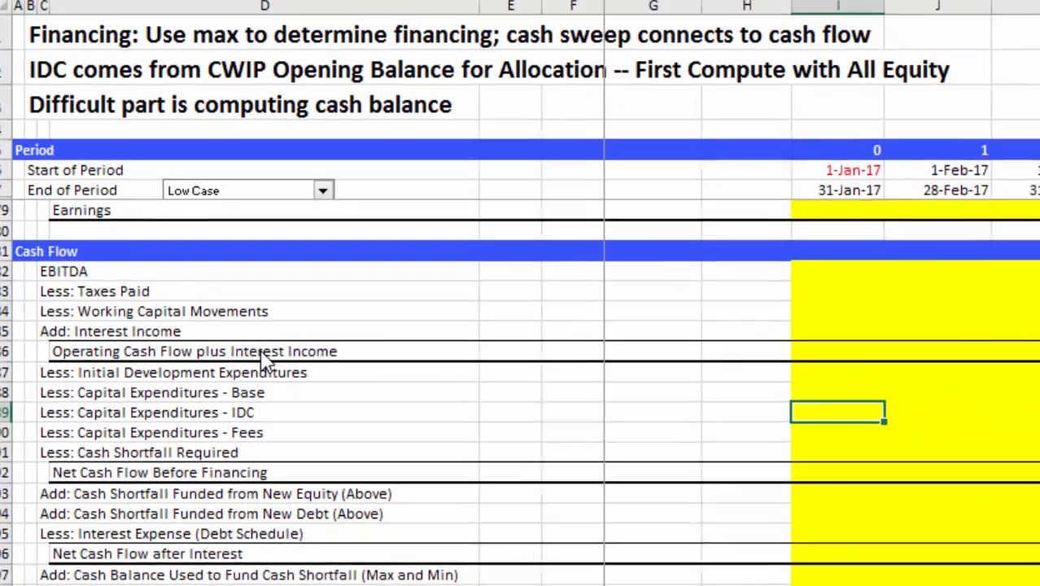
{"action": "key", "text": "Up"}
{"action": "key", "text": "Up"}
{"action": "key", "text": "Up"}
{"action": "key", "text": "Up"}
{"action": "key", "text": "Up"}
{"action": "key", "text": "Up"}
{"action": "key", "text": "Up"}
{"action": "key", "text": "Up"}
{"action": "key", "text": "Up"}
{"action": "key", "text": "Up"}
{"action": "key", "text": "Up"}
{"action": "key", "text": "Up"}
{"action": "key", "text": "Up"}
{"action": "key", "text": "Up"}
{"action": "key", "text": "Up"}
{"action": "key", "text": "Up"}
{"action": "key", "text": "Up"}
{"action": "key", "text": "Up"}
{"action": "key", "text": "Up"}
{"action": "key", "text": "Up"}
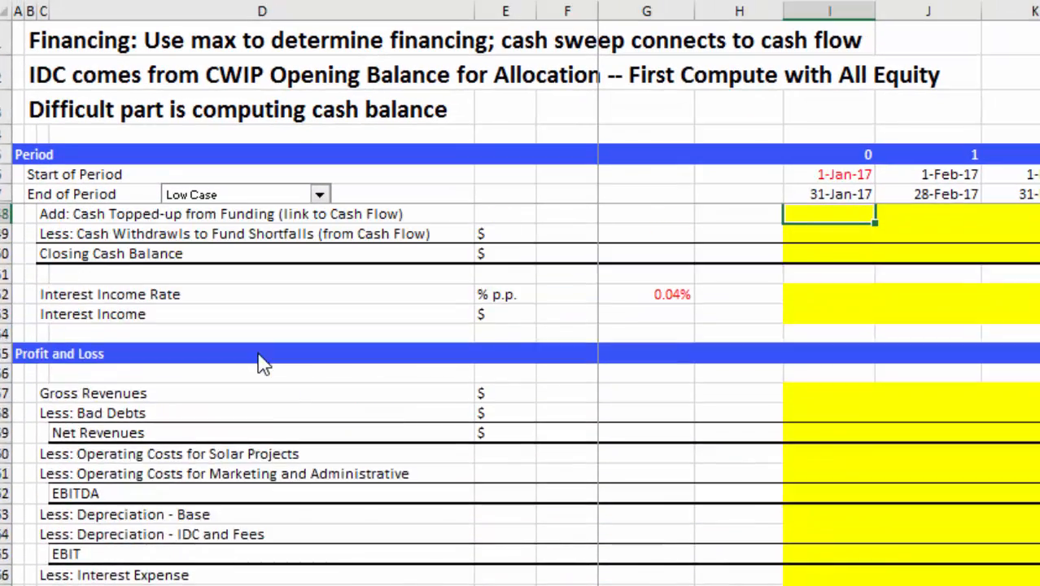
- Examine the Cash Balance section from the minimum cash assumptions down to the Cash Topped-up from Funding row
{"action": "key", "text": "Down"}
{"action": "key", "text": "Down"}
{"action": "key", "text": "Down"}
{"action": "key", "text": "Down"}
{"action": "key", "text": "Down"}
{"action": "key", "text": "Down"}
{"action": "key", "text": "Down"}
{"action": "key", "text": "Down"}
{"action": "key", "text": "Down"}
{"action": "key", "text": "Down"}
{"action": "key", "text": "Down"}
{"action": "key", "text": "Down"}
{"action": "key", "text": "Down"}
{"action": "key", "text": "Down"}
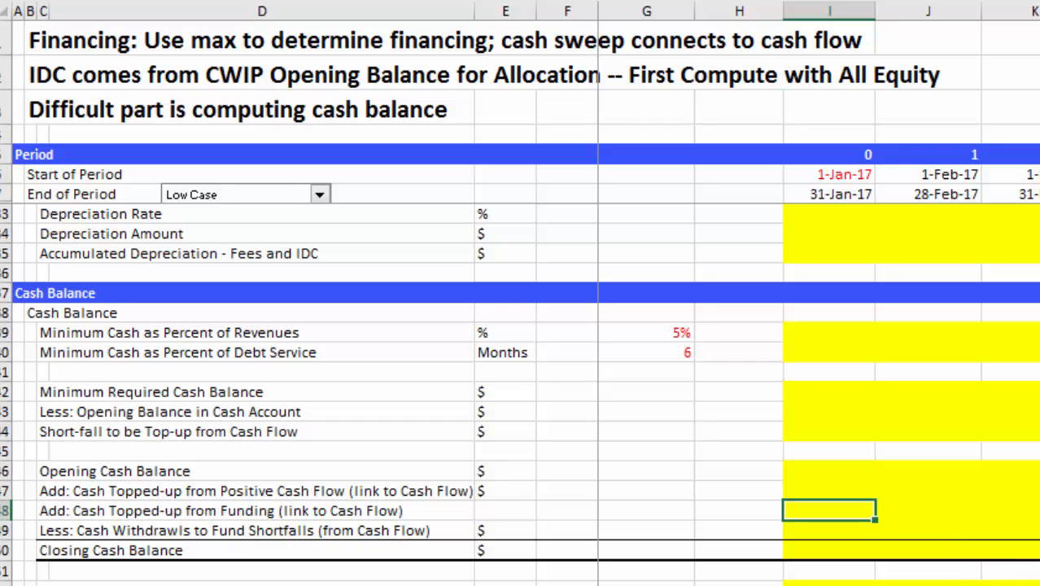
{"action": "left_click", "coordinate": [1010, 575]}
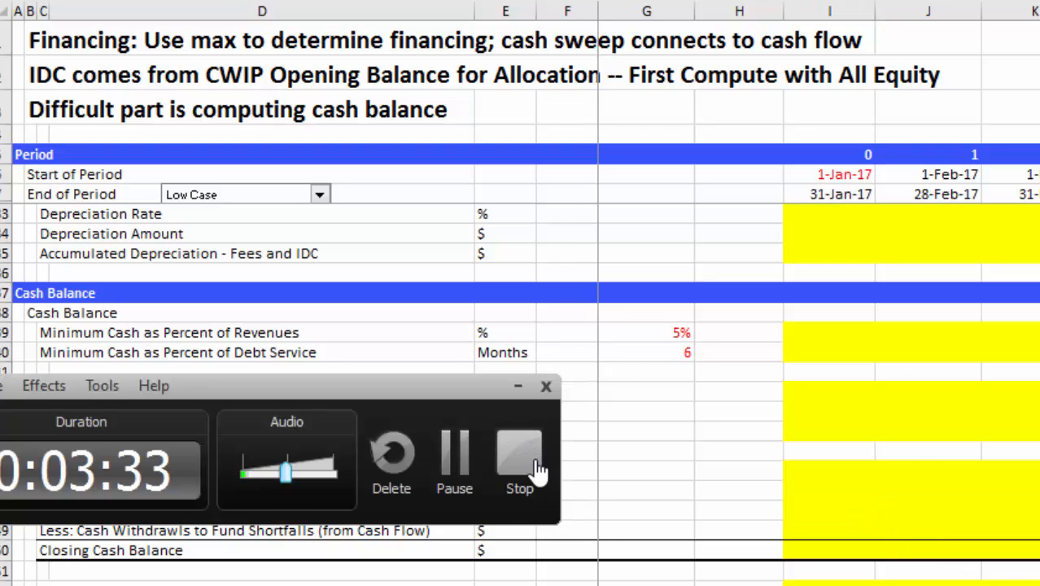
{"action": "left_click", "coordinate": [521, 460]}
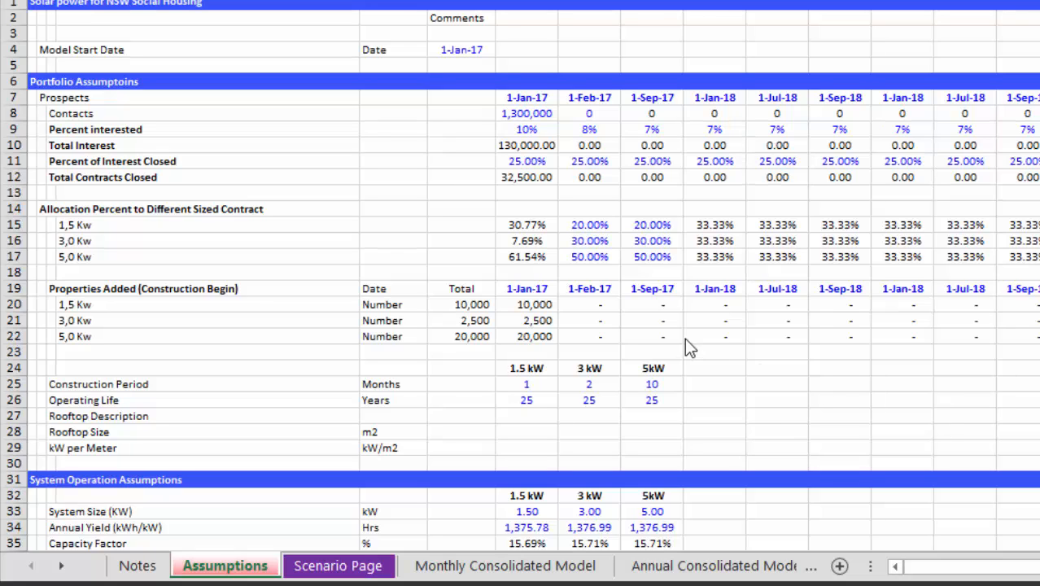
- Set the 1-Jan-17 properties added to 0 for 1,5 Kw, 0 for 3,0 Kw and 1 for 5,0 Kw on the Assumptions sheet
{"action": "left_click", "coordinate": [541, 308]}
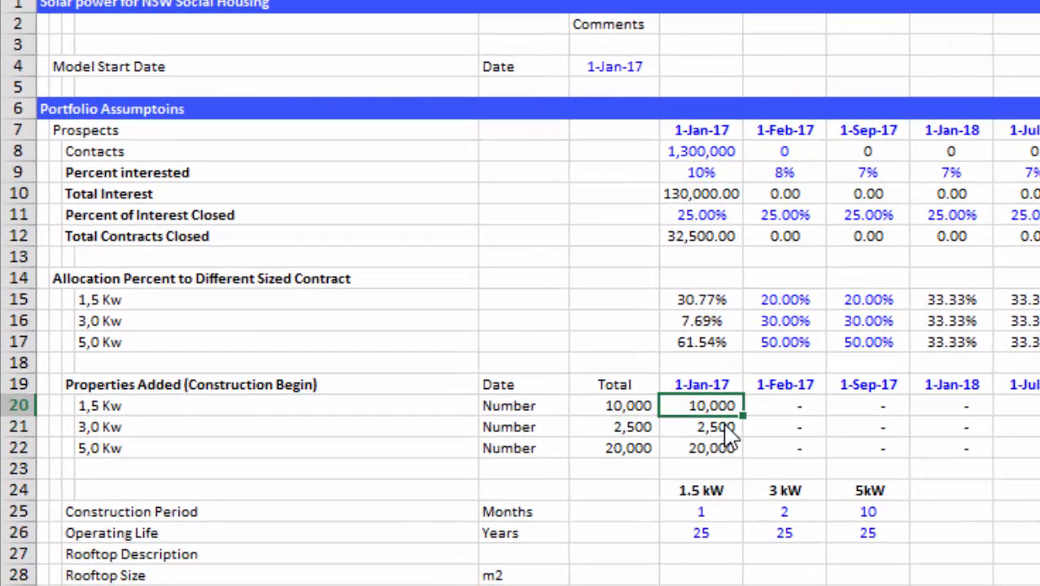
{"action": "type", "text": "0"}
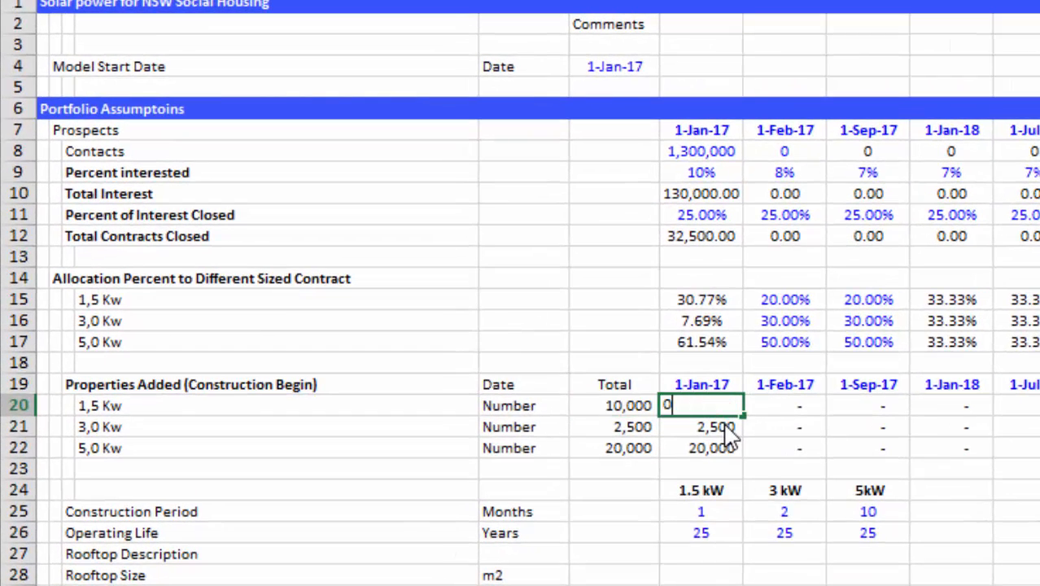
{"action": "key", "text": "Return"}
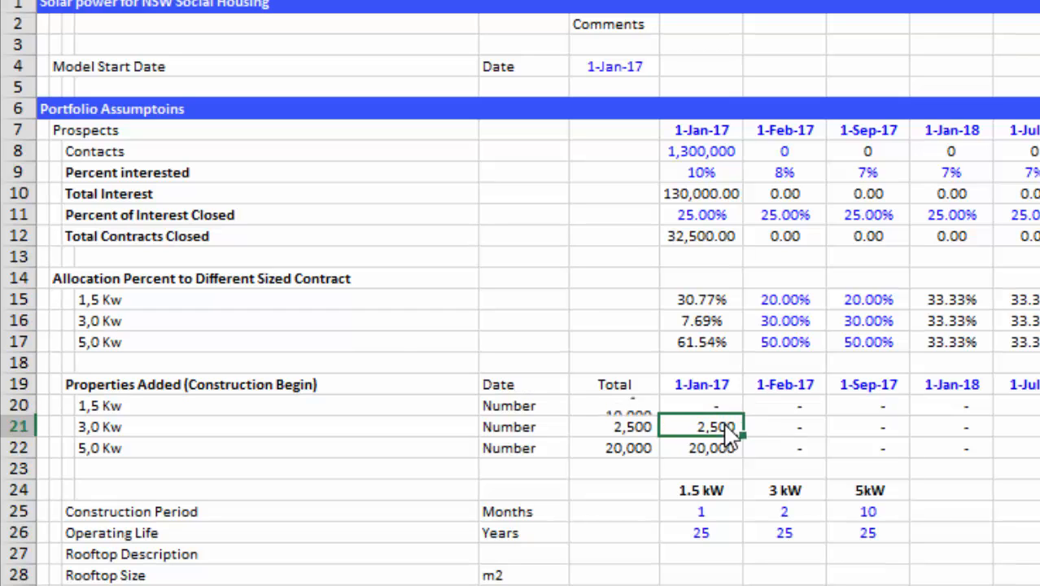
{"action": "type", "text": "0"}
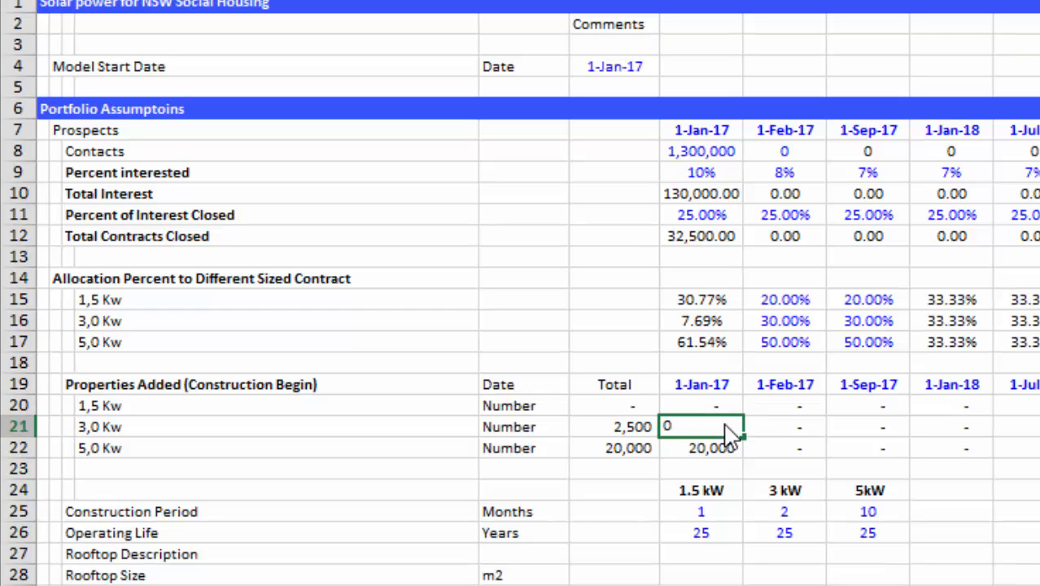
{"action": "key", "text": "Return"}
{"action": "type", "text": "1"}
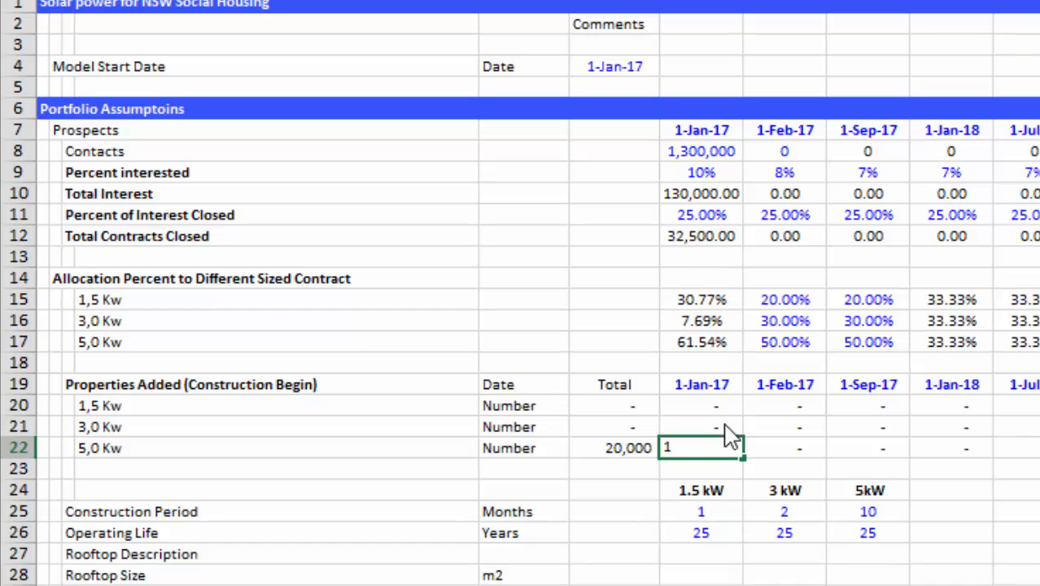
{"action": "key", "text": "Return"}
- Copy the 1-Feb-17 properties added formulas for all three system sizes into the 1-Jan-17 column, rows 20 to 22
{"action": "key", "text": "Right"}
{"action": "key", "text": "Up"}
{"action": "key", "text": "Up"}
{"action": "key", "text": "Up"}
{"action": "key", "text": "Down"}
{"action": "key", "text": "Down"}
{"action": "key", "text": "Down"}
{"action": "key", "text": "Down"}
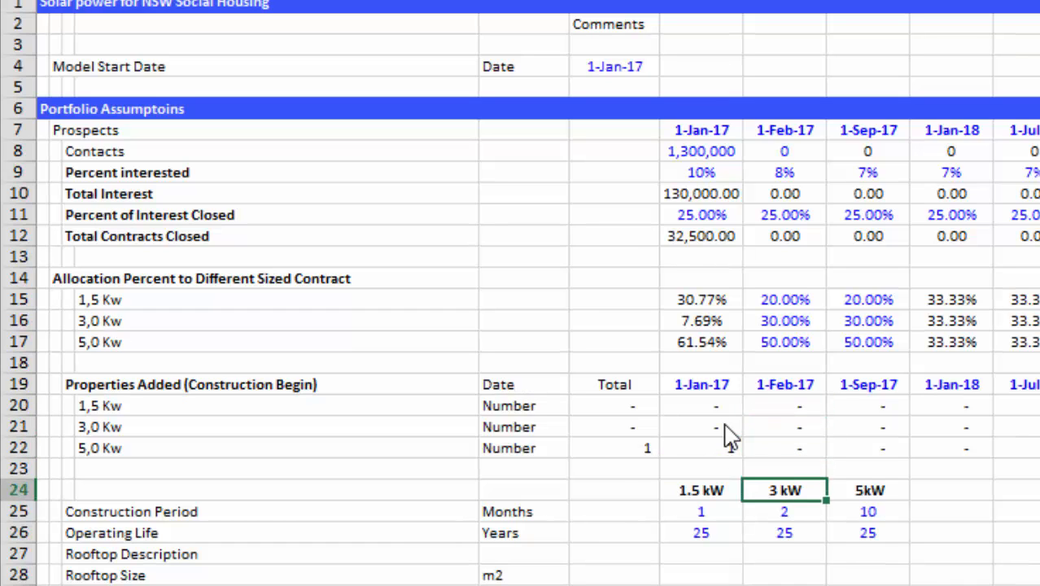
{"action": "key", "text": "Up"}
{"action": "key", "text": "Up"}
{"action": "key", "text": "Up"}
{"action": "key", "text": "Up"}
{"action": "key", "text": "Up"}
{"action": "key", "text": "Down"}
{"action": "key", "text": "shift+Down"}
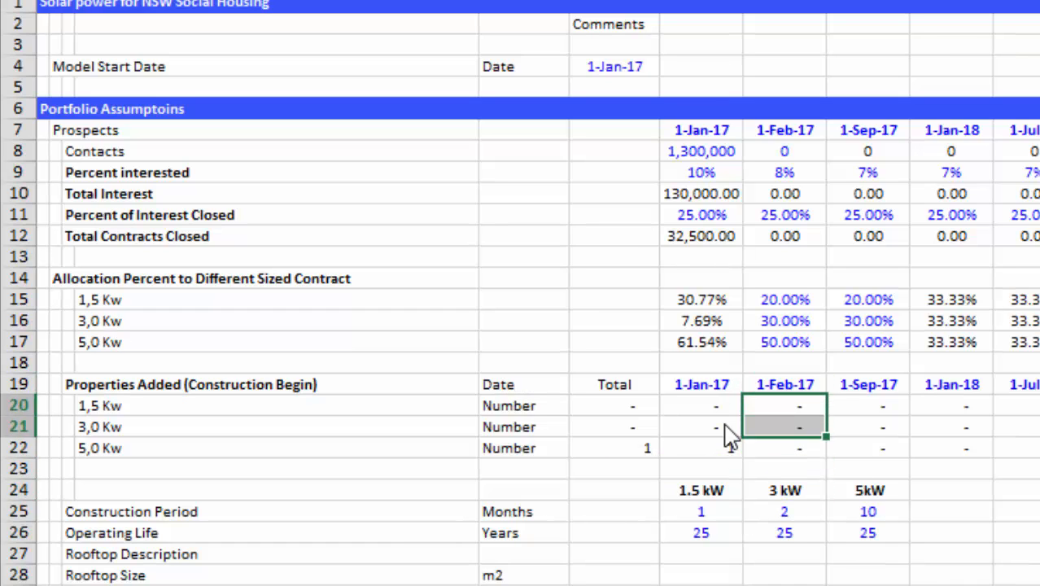
{"action": "key", "text": "shift+Down"}
{"action": "key", "text": "ctrl+c"}
{"action": "key", "text": "Left"}
{"action": "key", "text": "ctrl+v"}
{"action": "key", "text": "Escape"}
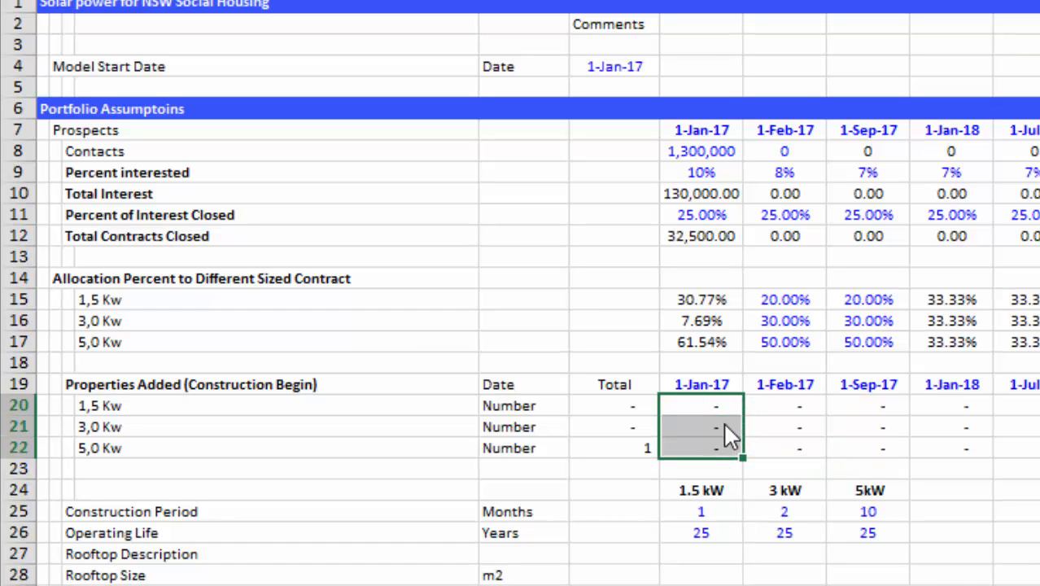
{"action": "key", "text": "ctrl+v"}
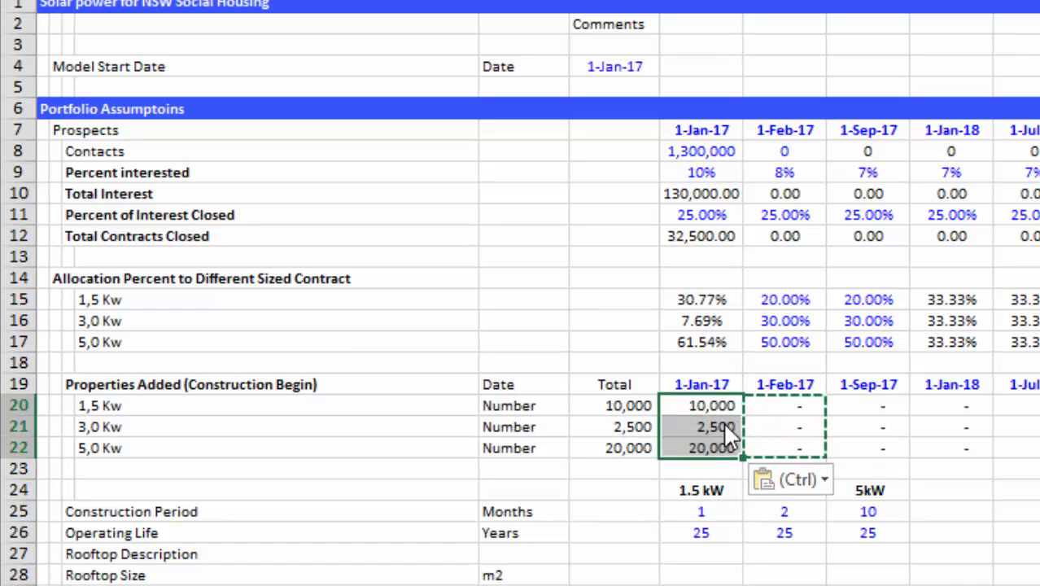
{"action": "key", "text": "Escape"}
- Examine the prospects' Contacts row 8 across the date columns from 1-Jan-17 to past 1-Jul-18
{"action": "key", "text": "Up"}
{"action": "key", "text": "Up"}
{"action": "key", "text": "Up"}
{"action": "key", "text": "Up"}
{"action": "key", "text": "Up"}
{"action": "key", "text": "Up"}
{"action": "key", "text": "Up"}
{"action": "key", "text": "Up"}
{"action": "key", "text": "Up"}
{"action": "key", "text": "Up"}
{"action": "key", "text": "Up"}
{"action": "key", "text": "Up"}
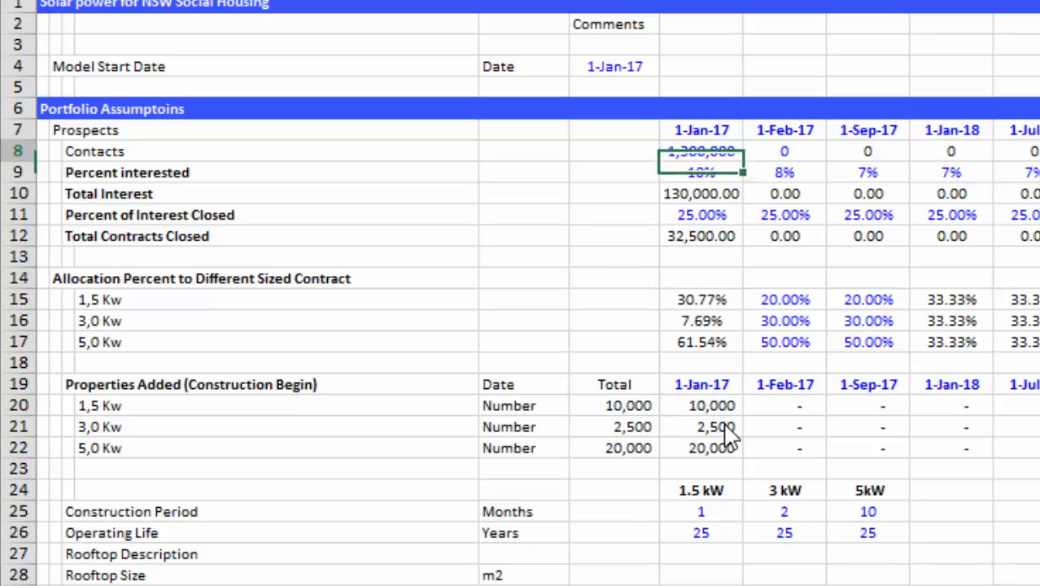
{"action": "key", "text": "Right"}
{"action": "key", "text": "Right"}
{"action": "key", "text": "Right"}
{"action": "key", "text": "Right"}
{"action": "key", "text": "Right"}
{"action": "key", "text": "Right"}
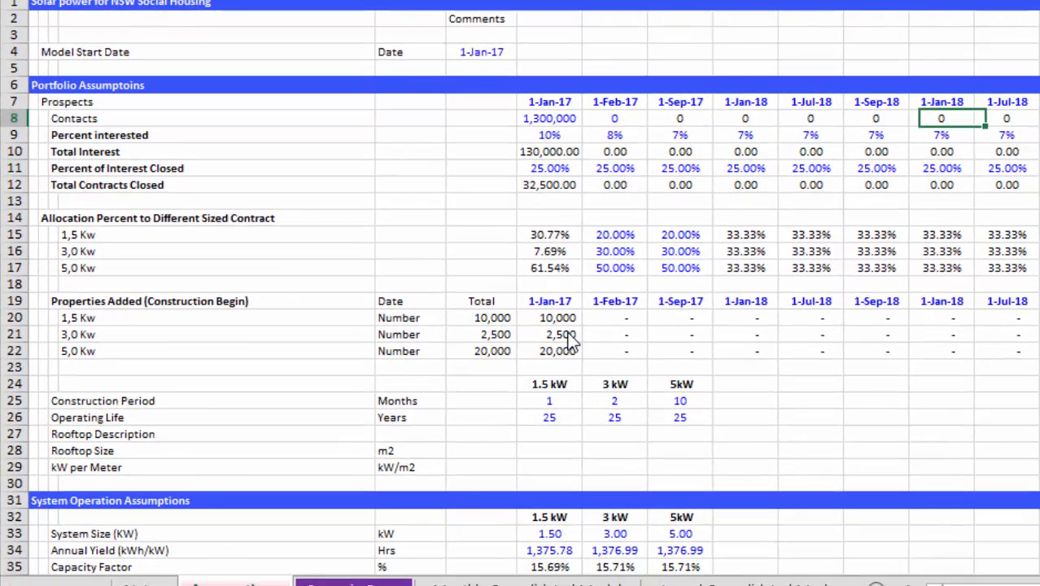
{"action": "key", "text": "Left"}
{"action": "key", "text": "Left"}
{"action": "key", "text": "Left"}
{"action": "key", "text": "Left"}
{"action": "key", "text": "Left"}
{"action": "key", "text": "Left"}
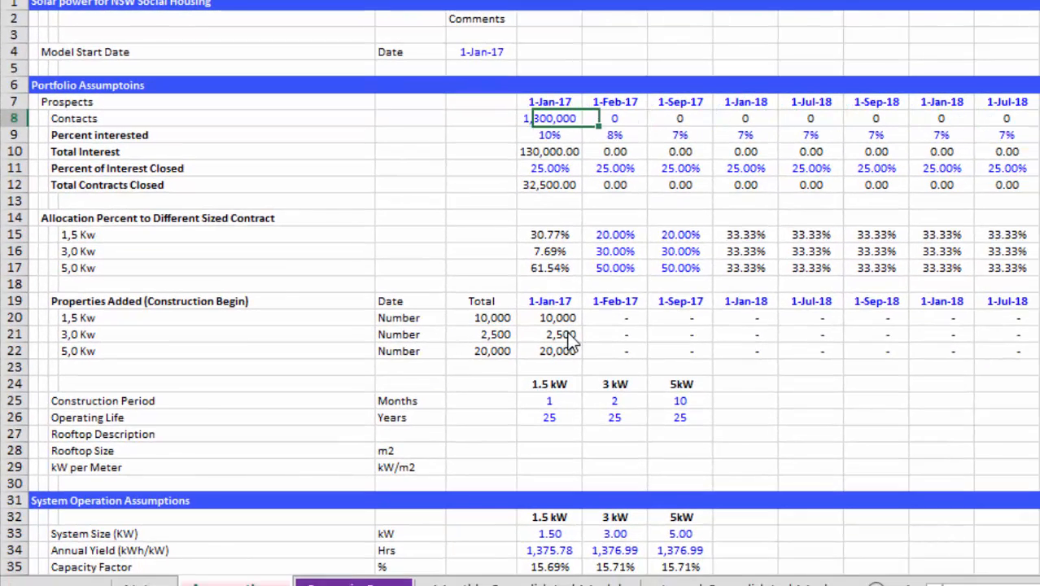
{"action": "key", "text": "Right"}
{"action": "key", "text": "Right"}
{"action": "key", "text": "Right"}
{"action": "key", "text": "Right"}
{"action": "key", "text": "Right"}
{"action": "key", "text": "Right"}
{"action": "key", "text": "Right"}
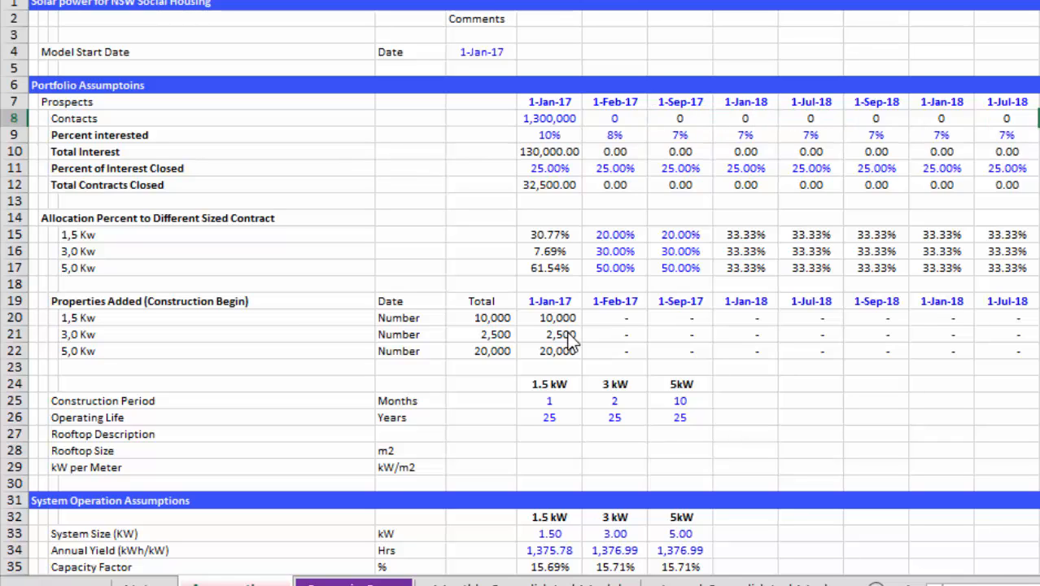
{"action": "key", "text": "Left"}
{"action": "key", "text": "Left"}
{"action": "key", "text": "Left"}
{"action": "key", "text": "Left"}
{"action": "key", "text": "Left"}
{"action": "key", "text": "Left"}
{"action": "key", "text": "Left"}
{"action": "key", "text": "Left"}
- Enter 0, 0 and 1 as the 1-Jan-17 properties added for the 1,5 Kw, 3,0 Kw and 5,0 Kw systems
{"action": "key", "text": "Down"}
{"action": "key", "text": "Down"}
{"action": "key", "text": "Down"}
{"action": "key", "text": "Down"}
{"action": "key", "text": "Down"}
{"action": "key", "text": "Down"}
{"action": "key", "text": "Down"}
{"action": "key", "text": "Down"}
{"action": "key", "text": "Down"}
{"action": "key", "text": "Down"}
{"action": "key", "text": "Down"}
{"action": "key", "text": "Down"}
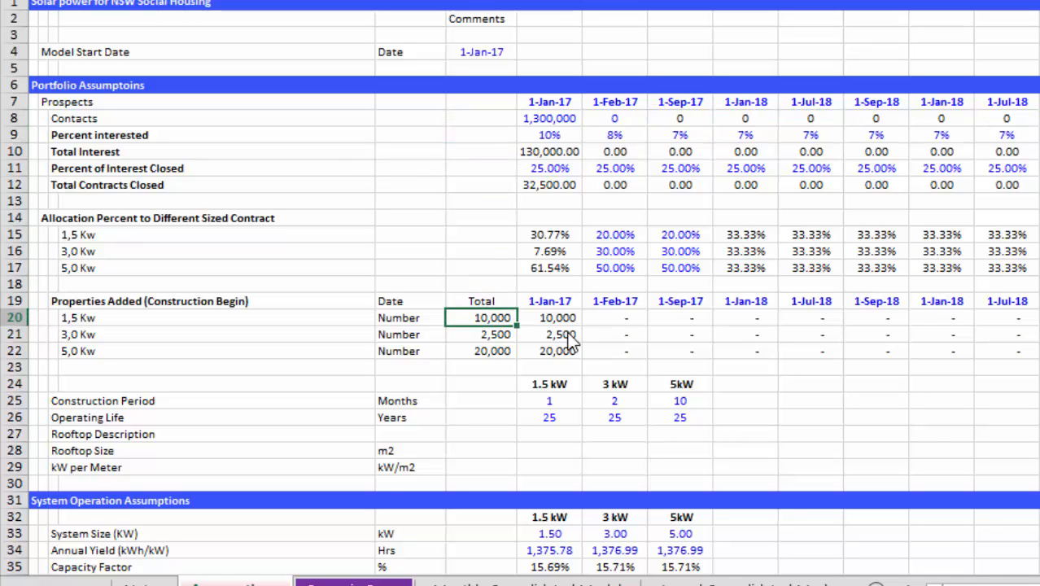
{"action": "key", "text": "Right"}
{"action": "key", "text": "Right"}
{"action": "key", "text": "Left"}
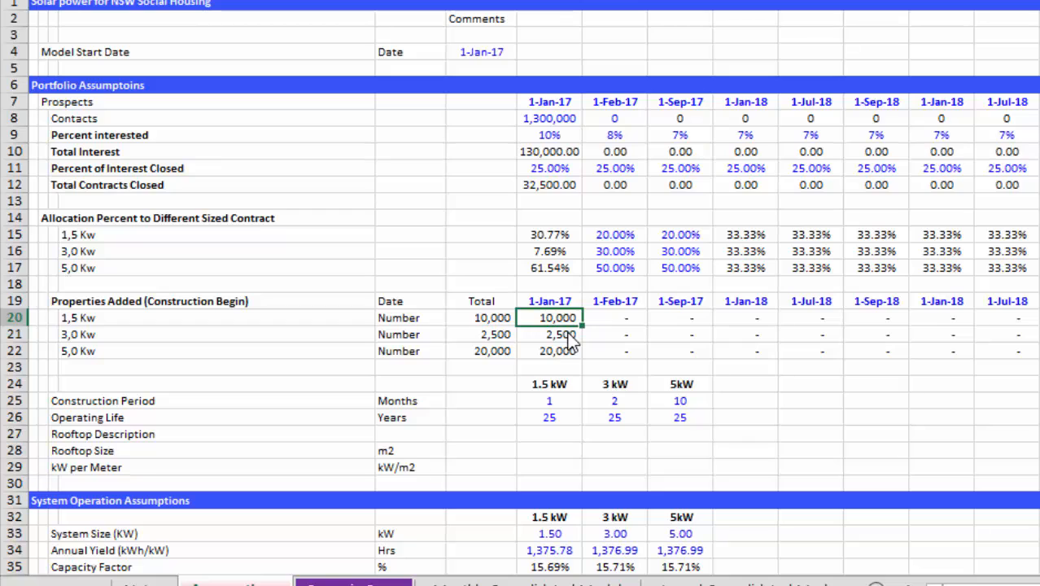
{"action": "type", "text": "0"}
{"action": "key", "text": "Return"}
{"action": "type", "text": "0"}
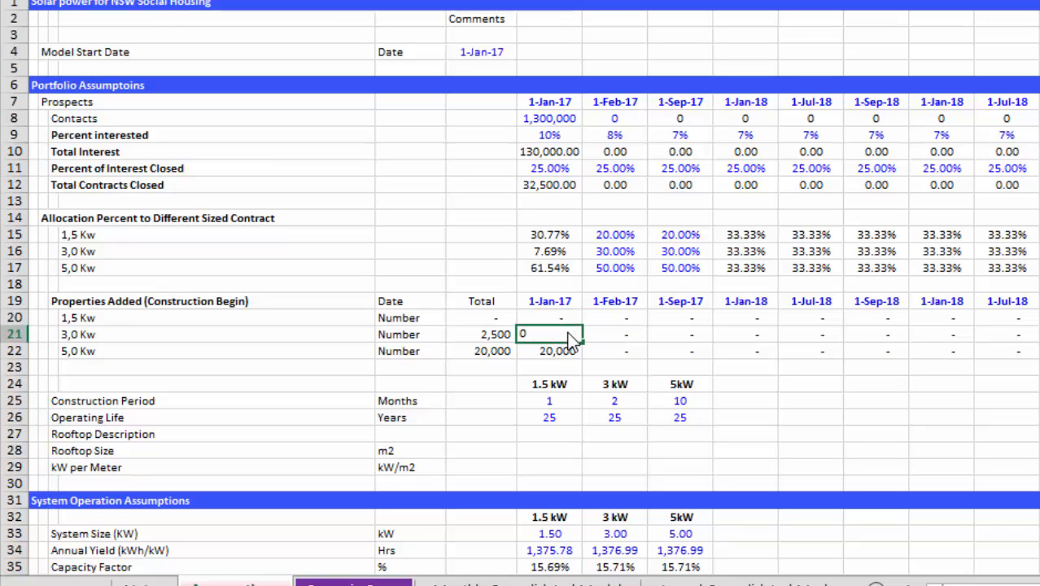
{"action": "key", "text": "Return"}
{"action": "type", "text": "1"}
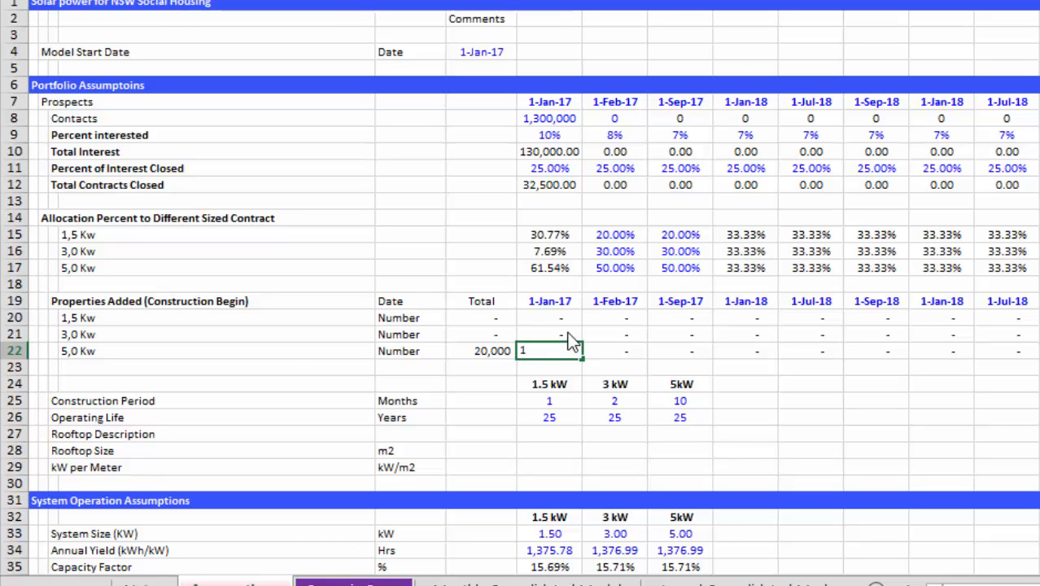
{"action": "key", "text": "Return"}
{"action": "key", "text": "Up"}
- Open the Monthly Consolidated Model sheet and select the 31-Jan-17 cell of the CWIP plus Capital Expenditures row, row 312
{"action": "key", "text": "ctrl+Page_Down"}
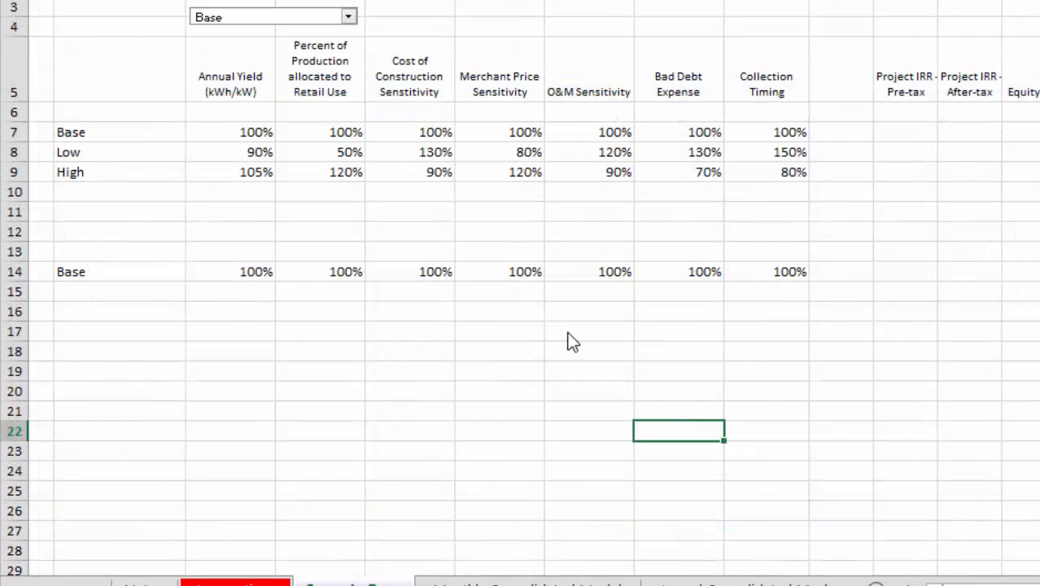
{"action": "key", "text": "ctrl+Page_Down"}
{"action": "key", "text": "Up"}
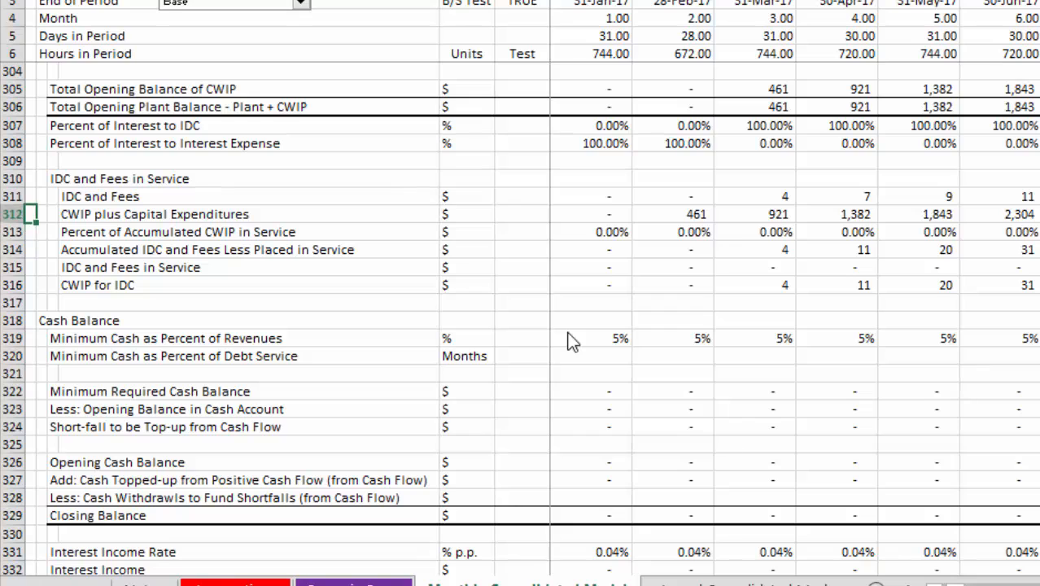
{"action": "key", "text": "Right"}
{"action": "key", "text": "Right"}
{"action": "key", "text": "Right"}
{"action": "key", "text": "Right"}
{"action": "key", "text": "Right"}
{"action": "key", "text": "Right"}
{"action": "key", "text": "Right"}
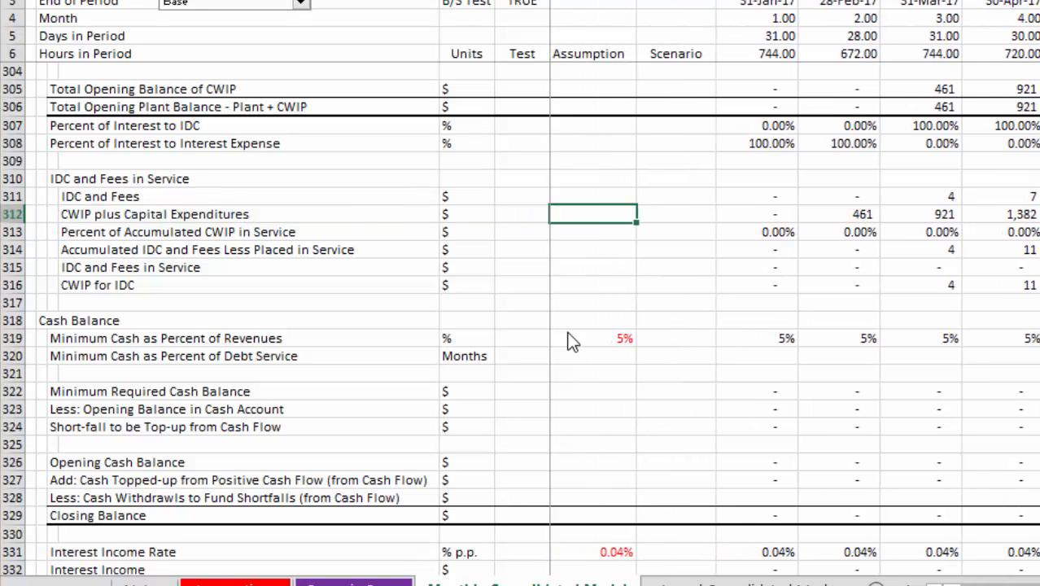
{"action": "key", "text": "Right"}
{"action": "key", "text": "Right"}
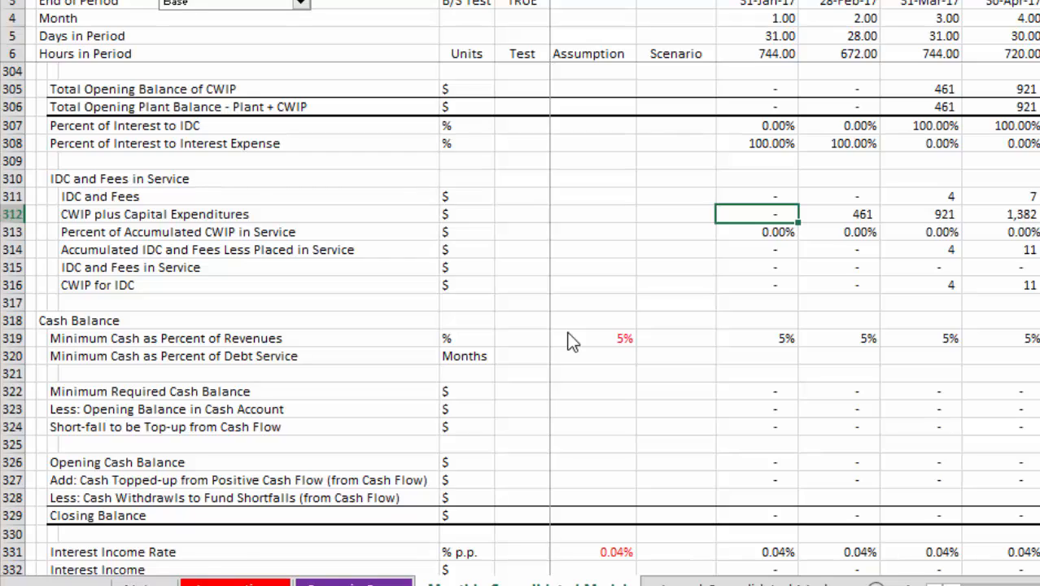
- Examine the Depreciation, After-tax Project IRR and Financing Analysis rows down to Repayment from Cash Sweep, row 285
{"action": "key", "text": "Page_Up"}
{"action": "key", "text": "Page_Up"}
{"action": "key", "text": "Down"}
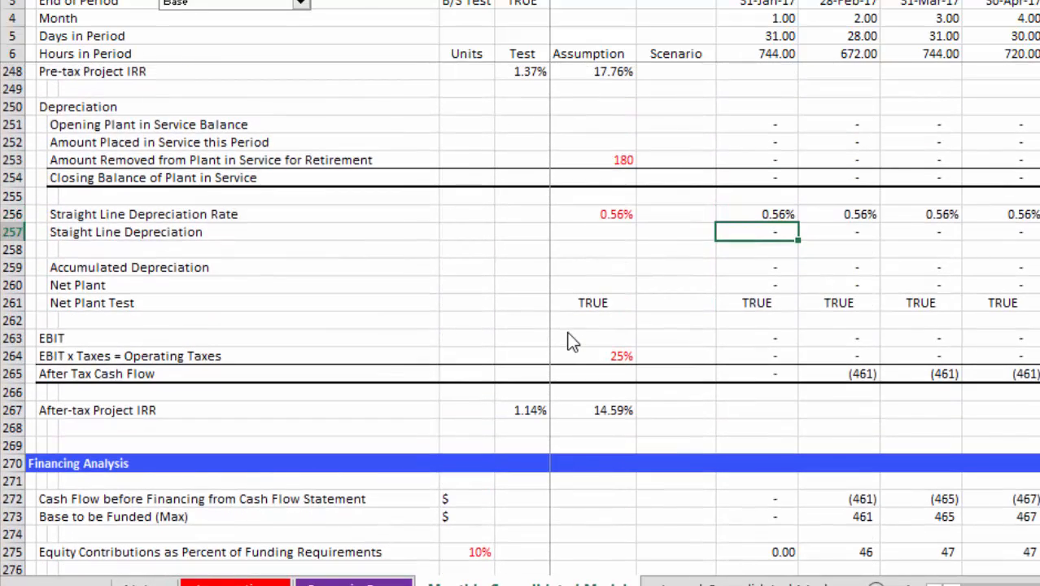
{"action": "key", "text": "Down"}
{"action": "key", "text": "Down"}
{"action": "key", "text": "Down"}
{"action": "key", "text": "Down"}
{"action": "key", "text": "Down"}
{"action": "key", "text": "Down"}
{"action": "key", "text": "Down"}
{"action": "key", "text": "Down"}
{"action": "key", "text": "Down"}
{"action": "key", "text": "Down"}
{"action": "key", "text": "Down"}
{"action": "key", "text": "Down"}
{"action": "key", "text": "Down"}
{"action": "key", "text": "Down"}
{"action": "key", "text": "Down"}
{"action": "key", "text": "Down"}
{"action": "key", "text": "Down"}
{"action": "key", "text": "Down"}
{"action": "key", "text": "Down"}
{"action": "key", "text": "Down"}
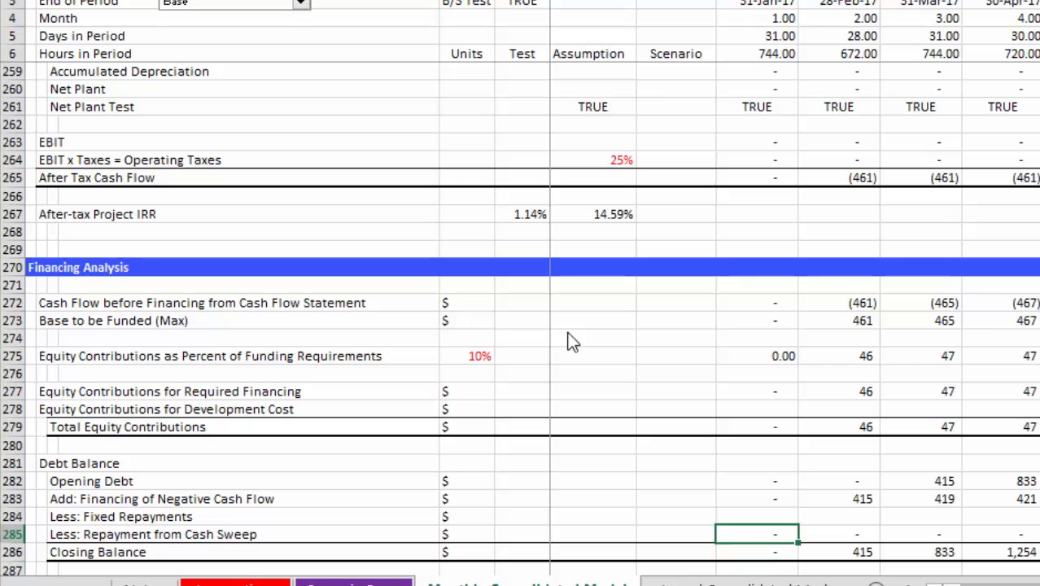
- Examine Base to be Funded and Cash Flow before Financing, rows 273 and 272, across the 2017 construction months
{"action": "key", "text": "Up"}
{"action": "key", "text": "Up"}
{"action": "key", "text": "Up"}
{"action": "key", "text": "Up"}
{"action": "key", "text": "Up"}
{"action": "key", "text": "Up"}
{"action": "key", "text": "Up"}
{"action": "key", "text": "Up"}
{"action": "key", "text": "Up"}
{"action": "key", "text": "Up"}
{"action": "key", "text": "Up"}
{"action": "key", "text": "Up"}
{"action": "key", "text": "Right"}
{"action": "key", "text": "Right"}
{"action": "key", "text": "Right"}
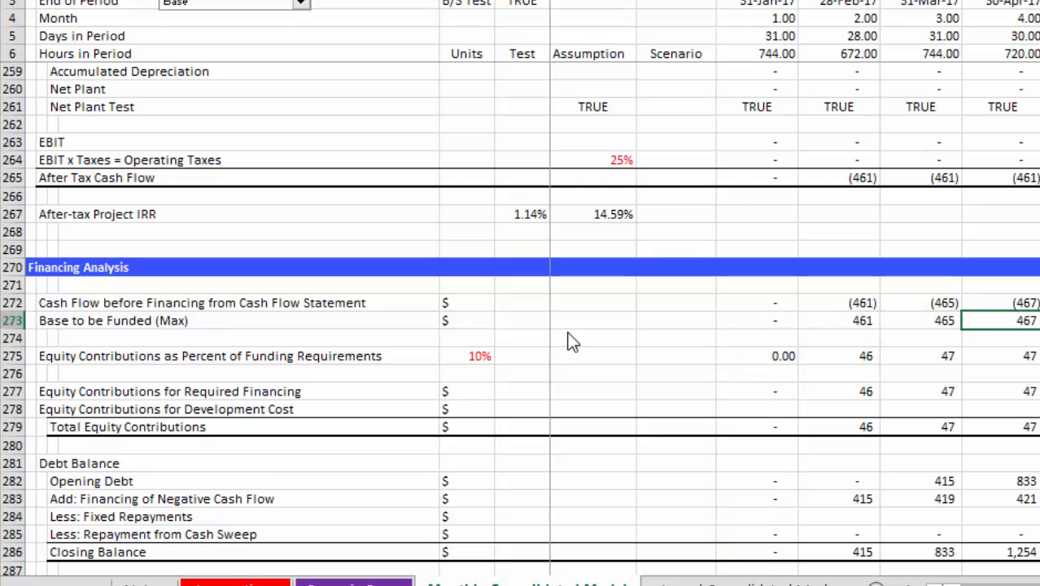
{"action": "key", "text": "Right"}
{"action": "key", "text": "Right"}
{"action": "key", "text": "Up"}
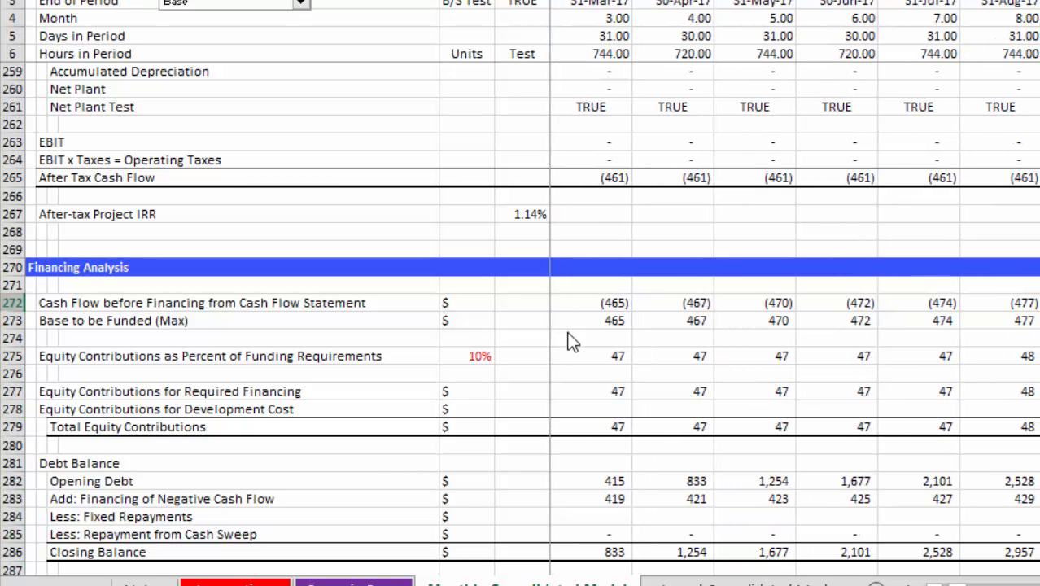
- Examine the Debt Balance section from Fixed Repayments, row 284, across the monthly columns into early 2020
{"action": "key", "text": "Down"}
{"action": "key", "text": "Down"}
{"action": "key", "text": "Down"}
{"action": "key", "text": "Down"}
{"action": "key", "text": "Down"}
{"action": "key", "text": "Down"}
{"action": "key", "text": "Down"}
{"action": "key", "text": "Down"}
{"action": "key", "text": "Down"}
{"action": "key", "text": "Down"}
{"action": "key", "text": "Down"}
{"action": "key", "text": "Down"}
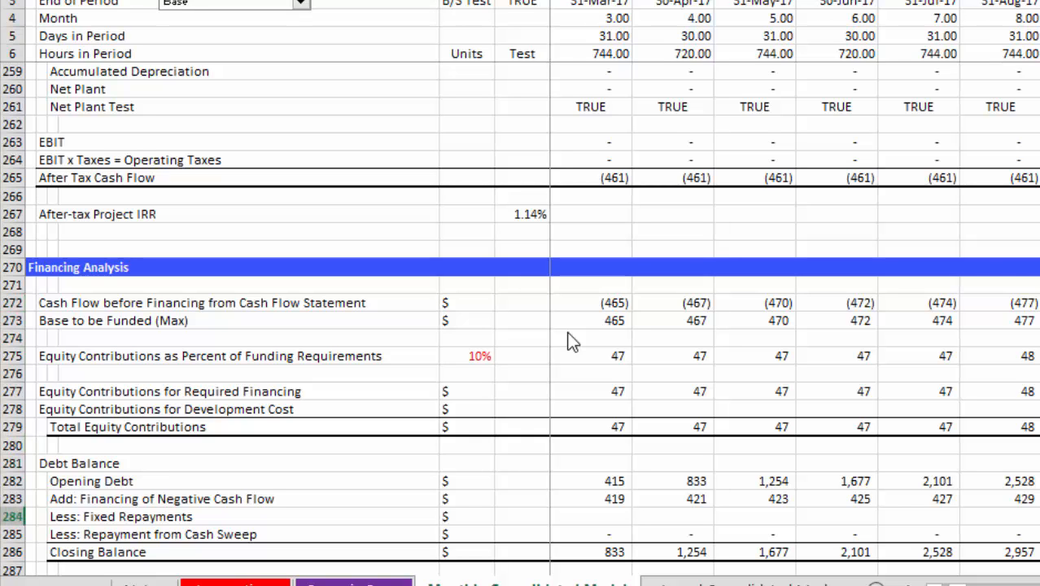
{"action": "key", "text": "Right"}
{"action": "key", "text": "Right"}
{"action": "key", "text": "Right"}
{"action": "key", "text": "Right"}
{"action": "key", "text": "Right"}
{"action": "key", "text": "Right"}
{"action": "key", "text": "Right"}
{"action": "key", "text": "Right"}
{"action": "key", "text": "Right"}
{"action": "key", "text": "Right"}
{"action": "key", "text": "Right"}
{"action": "key", "text": "Right"}
{"action": "key", "text": "Right"}
{"action": "key", "text": "Right"}
{"action": "key", "text": "Right"}
{"action": "key", "text": "Right"}
{"action": "key", "text": "Right"}
{"action": "key", "text": "Right"}
{"action": "key", "text": "Right"}
{"action": "key", "text": "Right"}
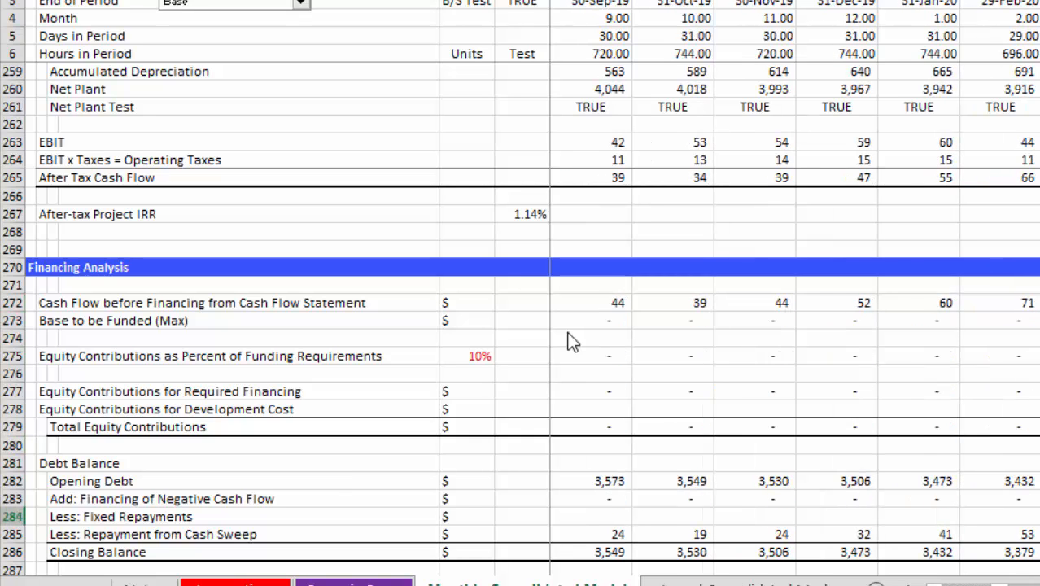
- Return along the Fixed Repayments row to its first months and select the 28-Feb-17 cell
{"action": "key", "text": "ctrl+Left"}
{"action": "key", "text": "Left"}
{"action": "key", "text": "Left"}
{"action": "key", "text": "Right"}
{"action": "key", "text": "Right"}
{"action": "key", "text": "Right"}
{"action": "key", "text": "Right"}
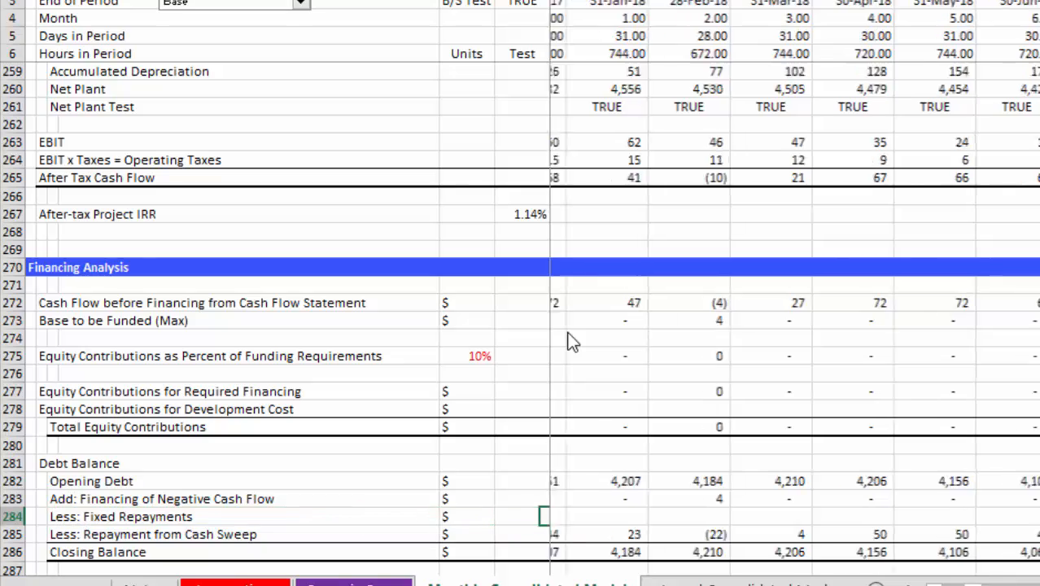
{"action": "key", "text": "Right"}
{"action": "key", "text": "Right"}
{"action": "key", "text": "Right"}
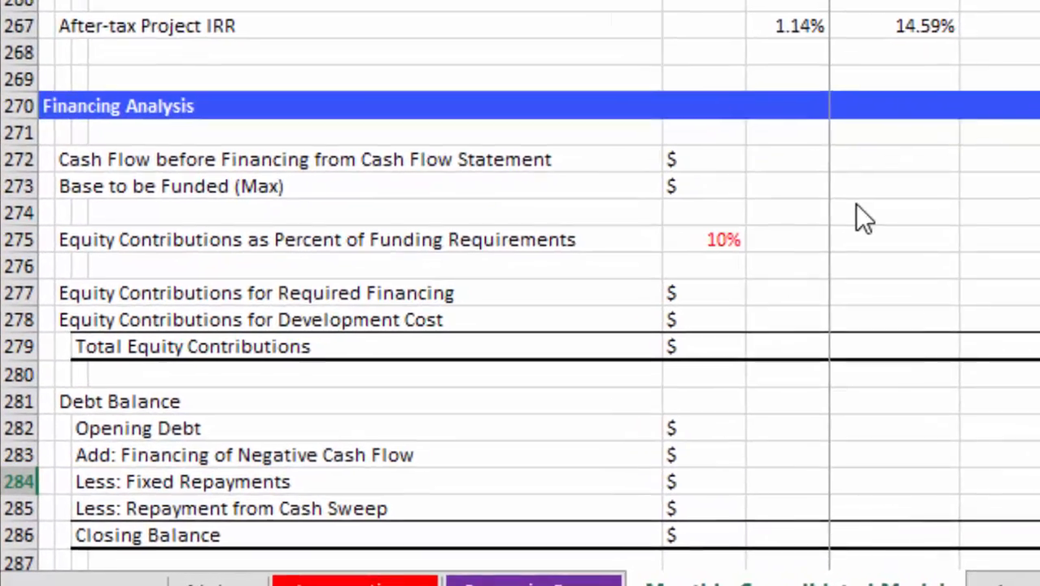
- Open the Assumptions sheet and select the 5kW system's Construction Period cell in row 25
{"action": "key", "text": "ctrl+Page_Up"}
{"action": "key", "text": "ctrl+Page_Up"}
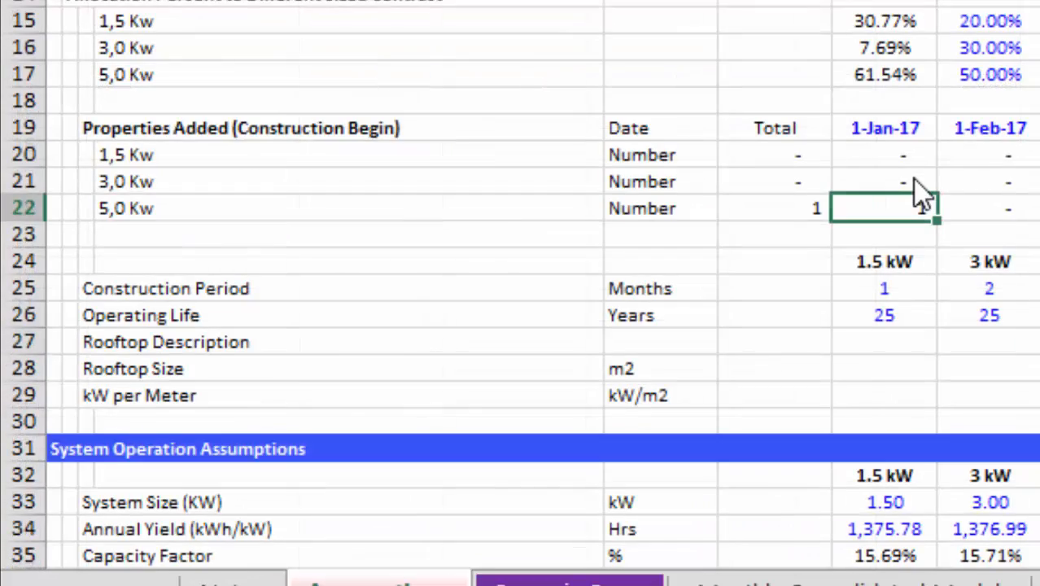
{"action": "key", "text": "Down"}
{"action": "key", "text": "Down"}
{"action": "key", "text": "Down"}
{"action": "key", "text": "Right"}
{"action": "key", "text": "Right"}
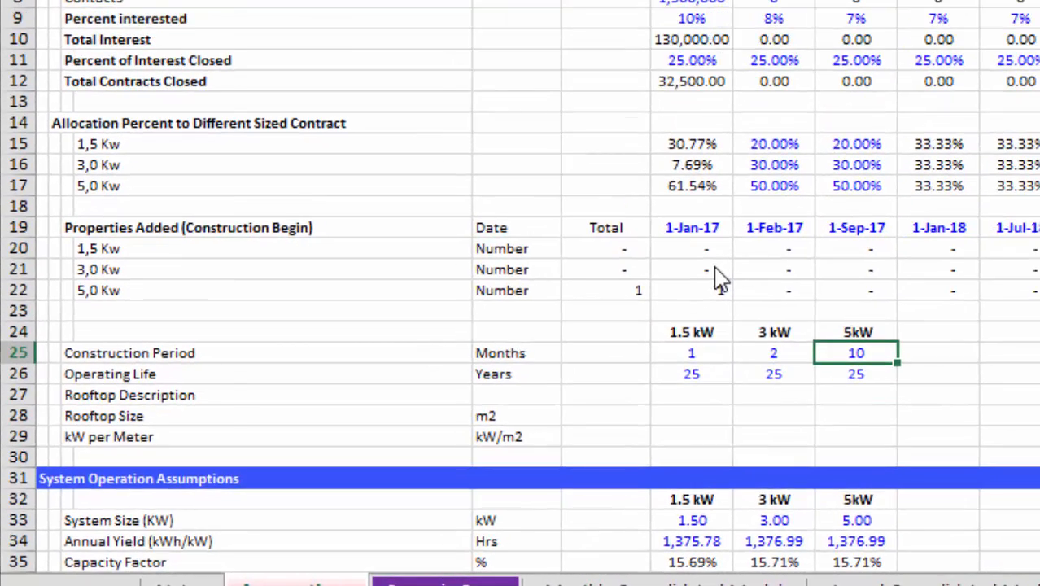
- Return to the Monthly Consolidated Model sheet and examine the 28-Feb-17 debt, interest rate and fee rows down to row 296
{"action": "key", "text": "ctrl+Page_Down"}
{"action": "key", "text": "ctrl+Page_Down"}
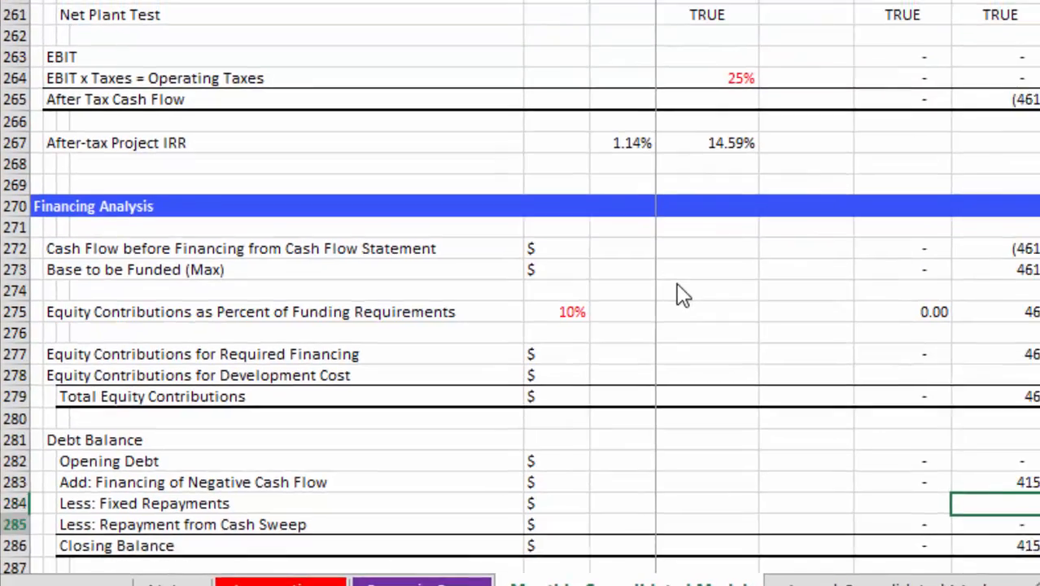
{"action": "key", "text": "Down"}
{"action": "key", "text": "Down"}
{"action": "key", "text": "Down"}
{"action": "key", "text": "Down"}
{"action": "key", "text": "Down"}
{"action": "key", "text": "Down"}
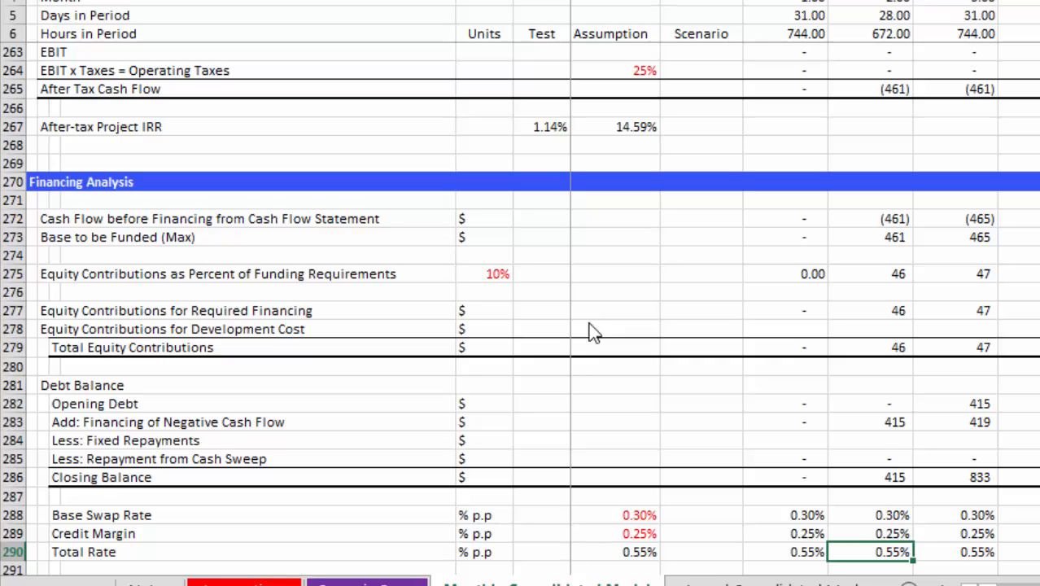
{"action": "key", "text": "Down"}
{"action": "key", "text": "Down"}
{"action": "key", "text": "Down"}
{"action": "key", "text": "Down"}
{"action": "key", "text": "Down"}
{"action": "key", "text": "Down"}
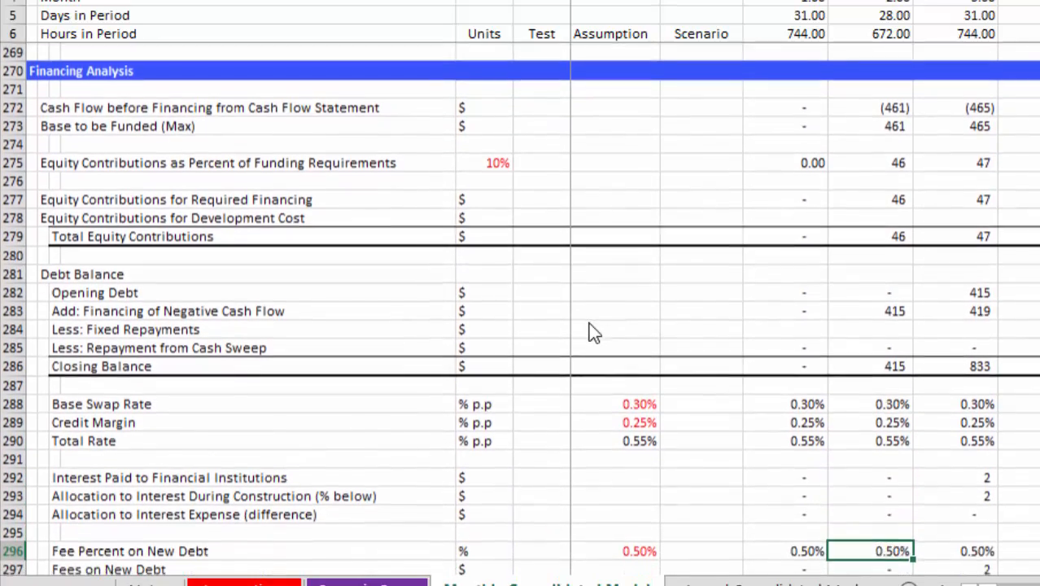
- Examine Interest Paid to Financial Institutions, row 292, and its allocation rows across the 2017 months
{"action": "key", "text": "Up"}
{"action": "key", "text": "Up"}
{"action": "key", "text": "Up"}
{"action": "key", "text": "Up"}
{"action": "key", "text": "Right"}
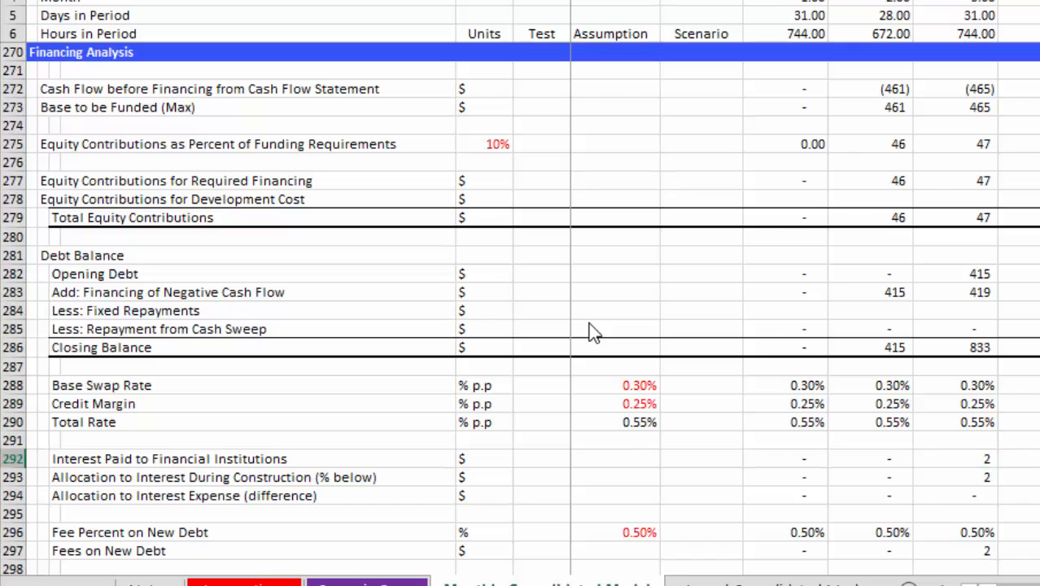
{"action": "key", "text": "Right"}
{"action": "key", "text": "Right"}
{"action": "key", "text": "Right"}
{"action": "key", "text": "Right"}
{"action": "key", "text": "Right"}
{"action": "key", "text": "Right"}
{"action": "key", "text": "Right"}
{"action": "key", "text": "Right"}
{"action": "key", "text": "Right"}
{"action": "key", "text": "Right"}
{"action": "key", "text": "Right"}
{"action": "key", "text": "Right"}
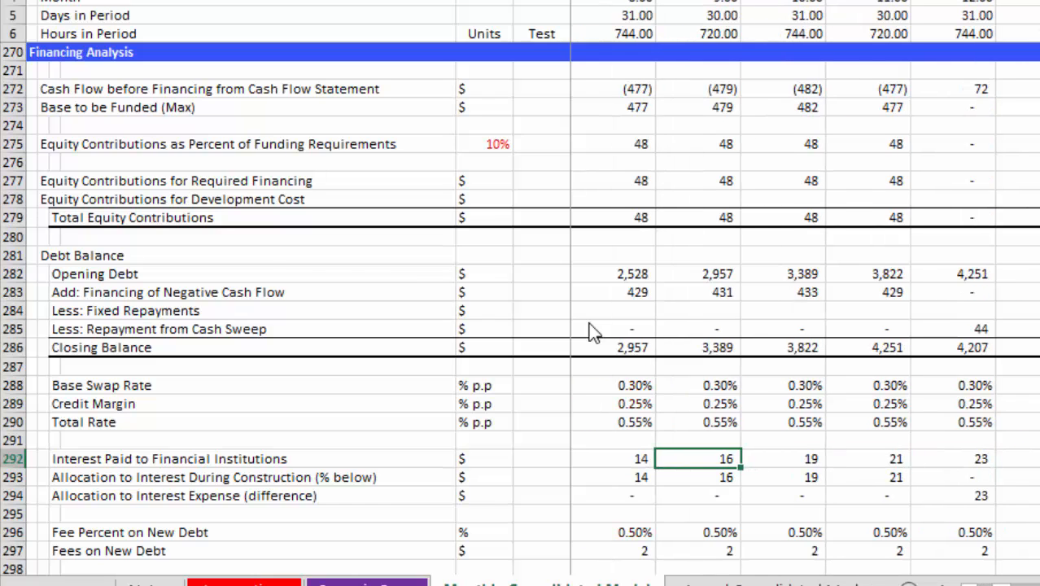
- Examine the new debt fees, Construction Work in Progress Balance and interest percentage rows down to row 309 for late 2017
{"action": "key", "text": "Down"}
{"action": "key", "text": "Down"}
{"action": "key", "text": "Down"}
{"action": "key", "text": "Down"}
{"action": "key", "text": "Down"}
{"action": "key", "text": "Down"}
{"action": "key", "text": "Down"}
{"action": "key", "text": "Down"}
{"action": "key", "text": "Down"}
{"action": "key", "text": "Down"}
{"action": "key", "text": "Down"}
{"action": "key", "text": "Down"}
{"action": "key", "text": "Down"}
{"action": "key", "text": "Down"}
{"action": "key", "text": "Down"}
{"action": "key", "text": "Down"}
{"action": "key", "text": "Down"}
{"action": "key", "text": "Down"}
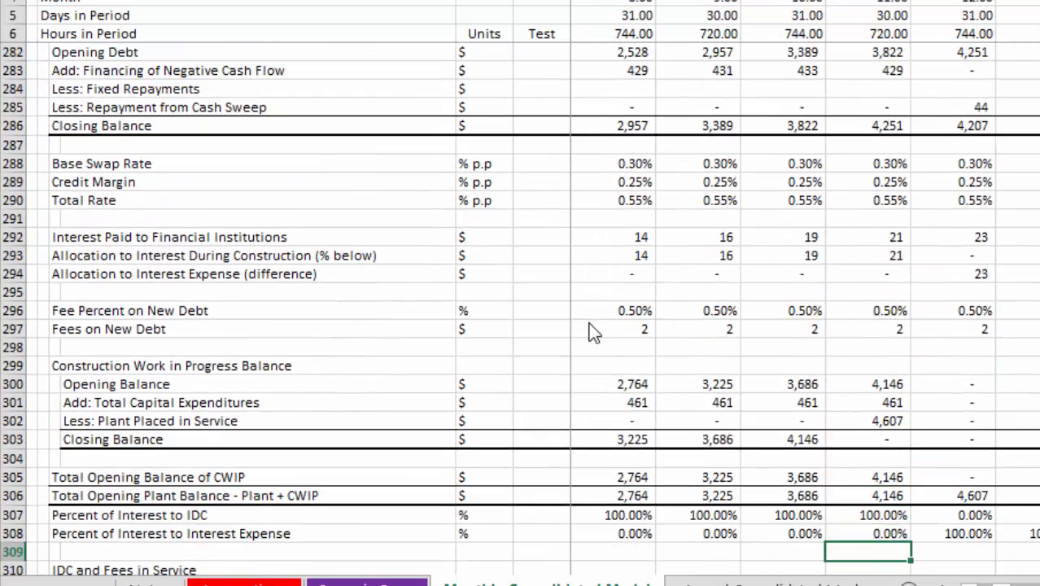
- Go back to the Construction Work in Progress Opening Balance, row 300, and move to the start of that row
{"action": "key", "text": "Up"}
{"action": "key", "text": "Up"}
{"action": "key", "text": "Up"}
{"action": "key", "text": "Up"}
{"action": "key", "text": "Up"}
{"action": "key", "text": "Up"}
{"action": "key", "text": "Up"}
{"action": "key", "text": "Up"}
{"action": "key", "text": "Up"}
{"action": "key", "text": "Left"}
{"action": "key", "text": "Left"}
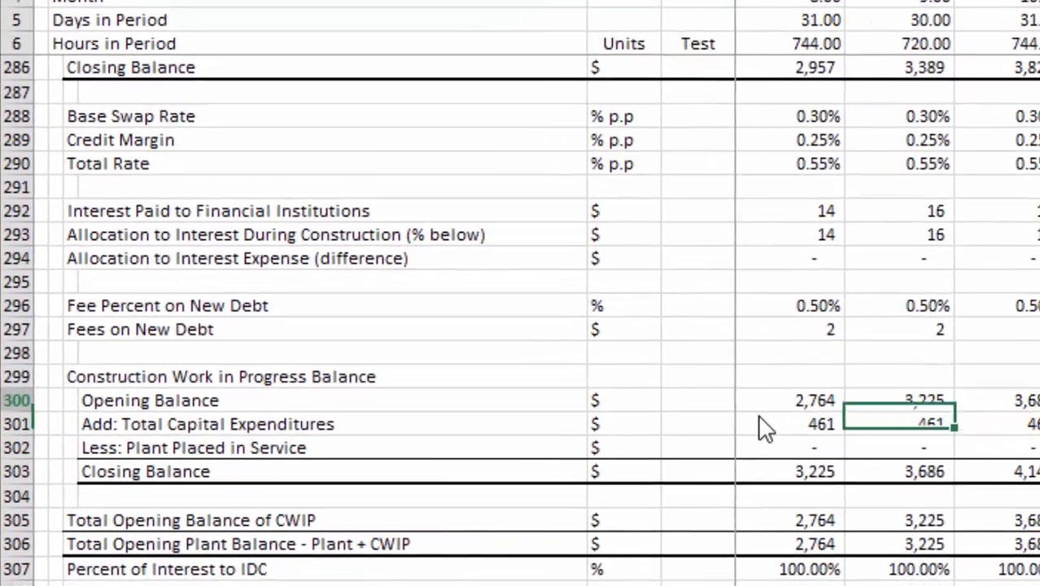
{"action": "key", "text": "Left"}
{"action": "key", "text": "Up"}
{"action": "key", "text": "ctrl+Left"}
{"action": "key", "text": "ctrl+Left"}
{"action": "key", "text": "ctrl+Left"}
{"action": "key", "text": "ctrl+Left"}
{"action": "key", "text": "Right"}
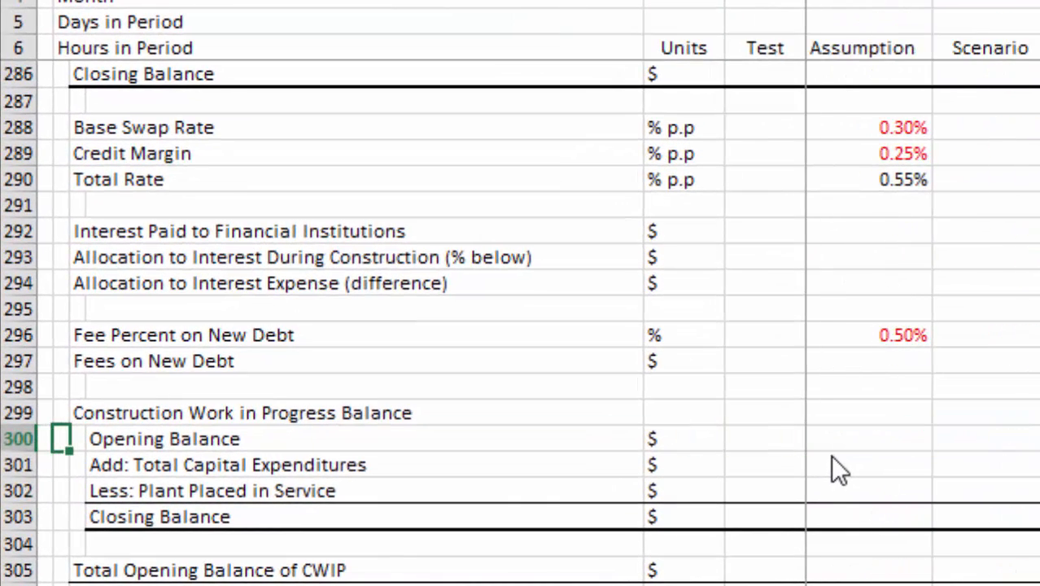
- Examine the Construction Work in Progress Balance, rows 300 to 303, from January 2017 into the following months
{"action": "key", "text": "Right"}
{"action": "key", "text": "Right"}
{"action": "key", "text": "Right"}
{"action": "key", "text": "Right"}
{"action": "key", "text": "Right"}
{"action": "key", "text": "Right"}
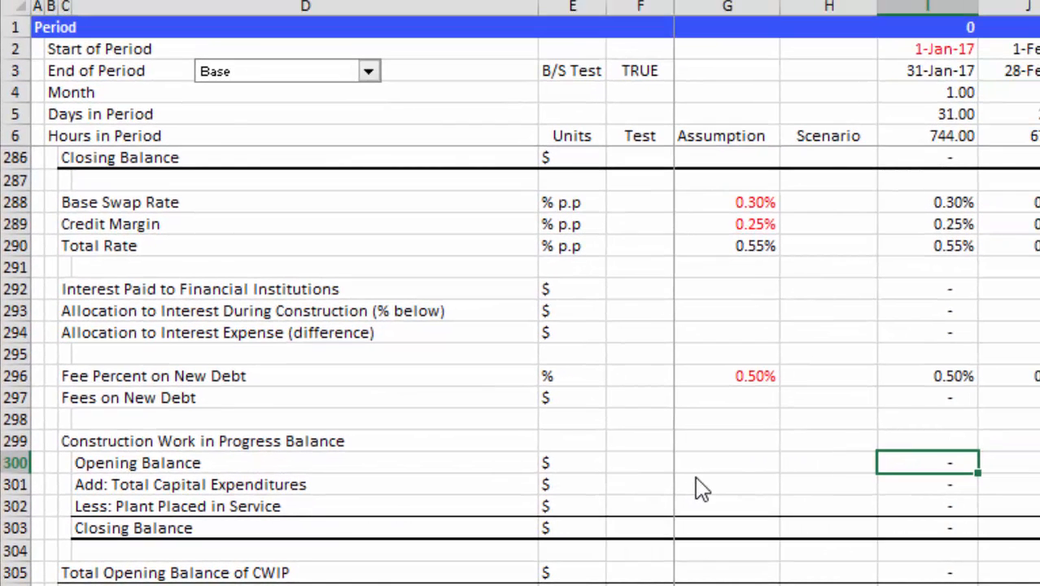
{"action": "key", "text": "Down"}
{"action": "key", "text": "Down"}
{"action": "key", "text": "Down"}
{"action": "key", "text": "Right"}
{"action": "key", "text": "Right"}
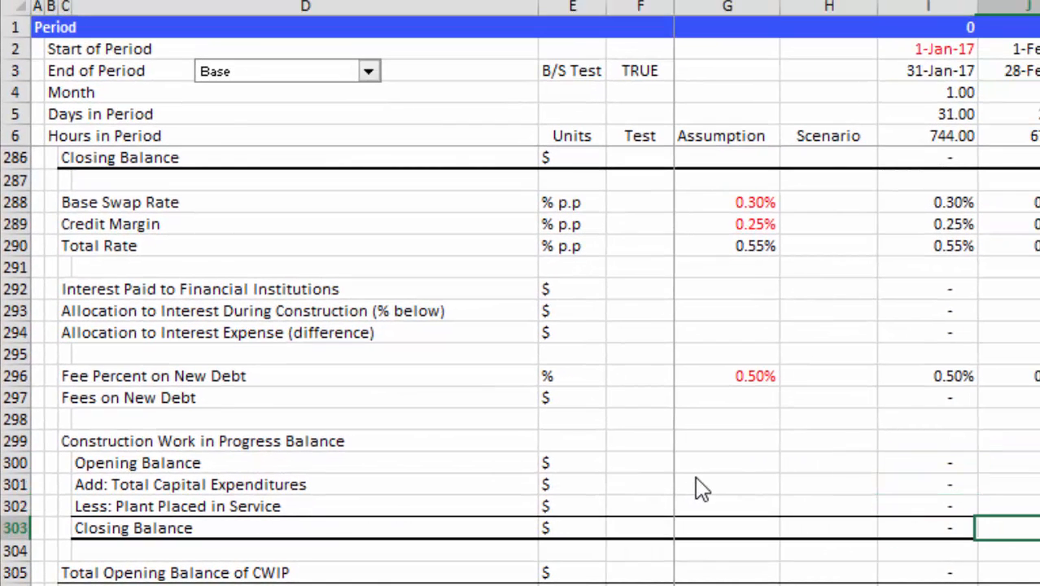
{"action": "key", "text": "Right"}
{"action": "key", "text": "Right"}
{"action": "key", "text": "Right"}
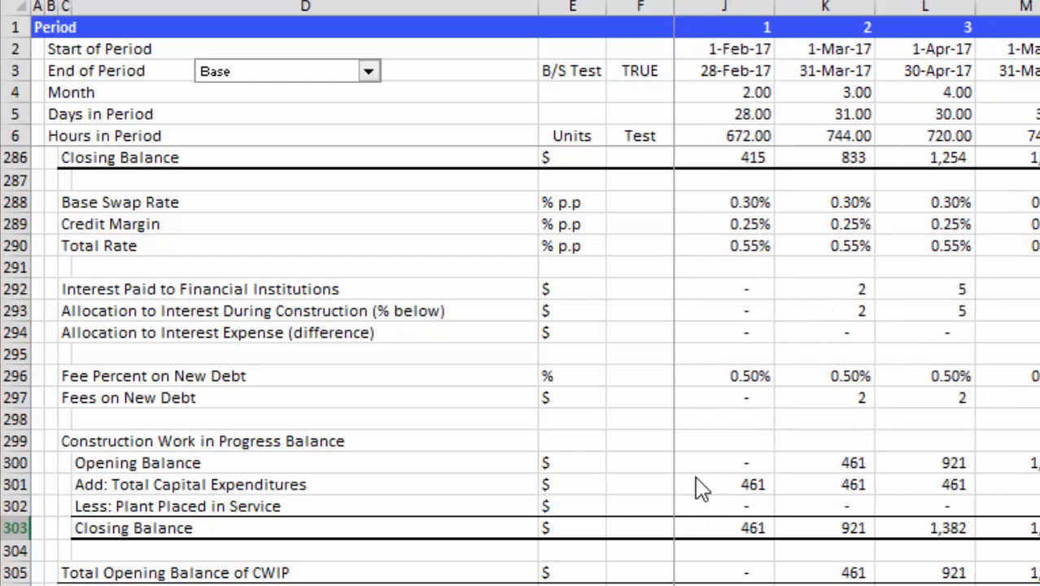
{"action": "key", "text": "Up"}
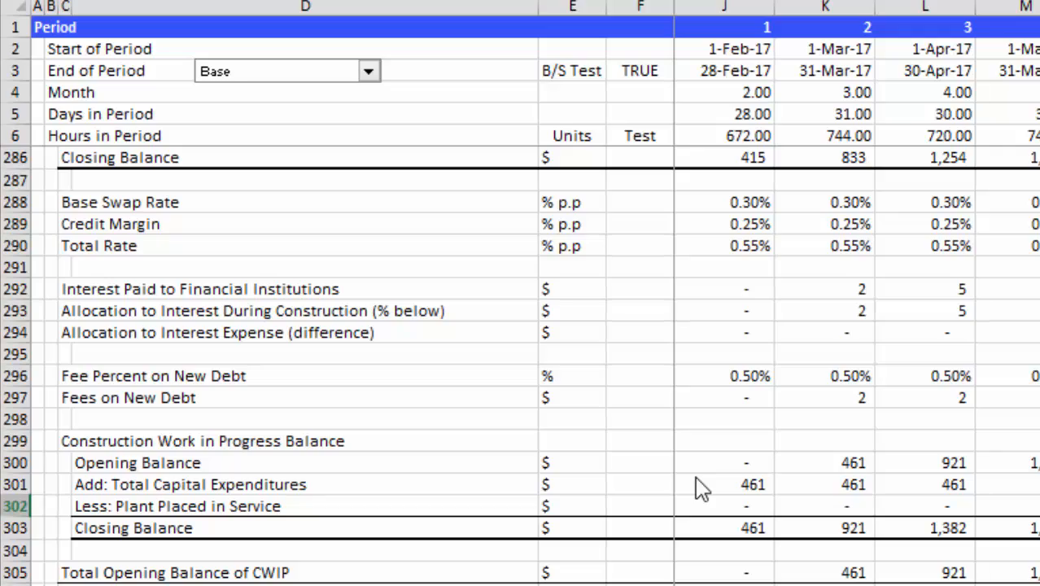
- Go back from the work in progress rows to the start of the sheet's rows and up to the retail price section
{"action": "key", "text": "Left"}
{"action": "key", "text": "Left"}
{"action": "key", "text": "Left"}
{"action": "key", "text": "Left"}
{"action": "key", "text": "Left"}
{"action": "key", "text": "Left"}
{"action": "key", "text": "Left"}
{"action": "key", "text": "Left"}
{"action": "key", "text": "Left"}
{"action": "key", "text": "Left"}
{"action": "key", "text": "Left"}
{"action": "key", "text": "Left"}
{"action": "key", "text": "Left"}
{"action": "key", "text": "Left"}
{"action": "key", "text": "Left"}
{"action": "key", "text": "Page_Up"}
{"action": "key", "text": "Page_Up"}
{"action": "key", "text": "Page_Up"}
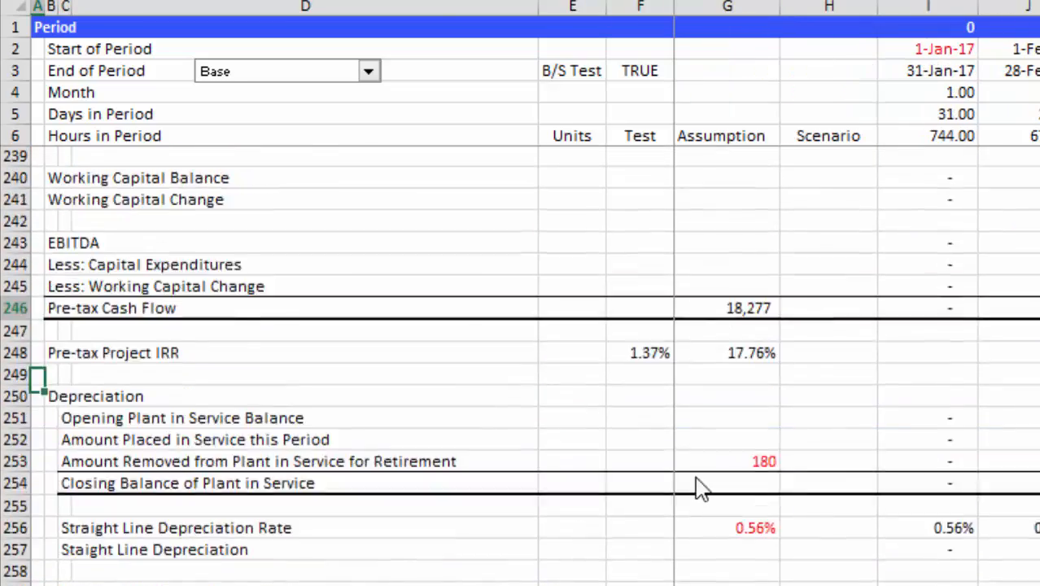
{"action": "key", "text": "Page_Up"}
{"action": "key", "text": "Page_Up"}
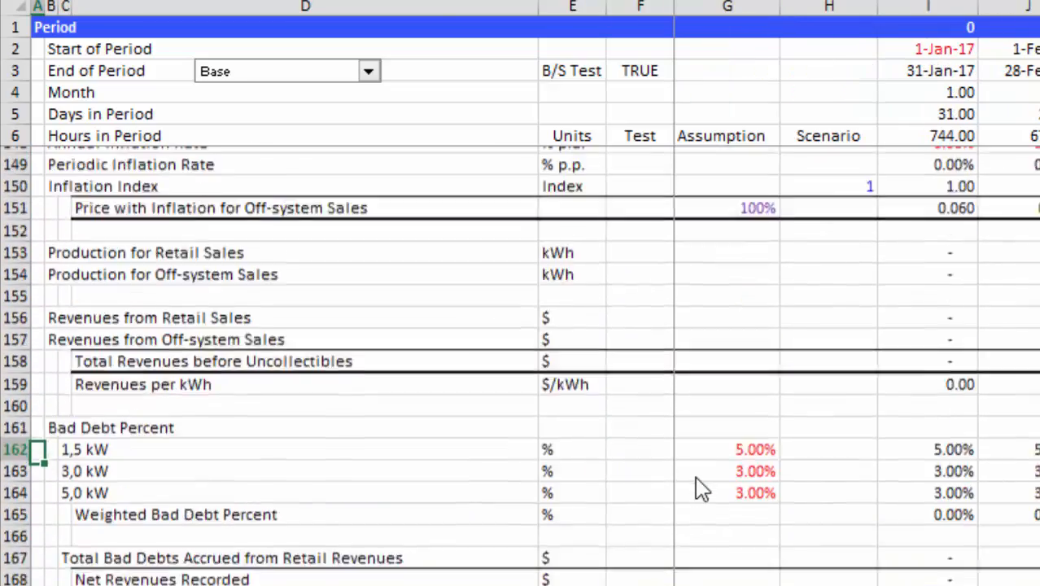
{"action": "key", "text": "Page_Up"}
{"action": "key", "text": "Page_Up"}
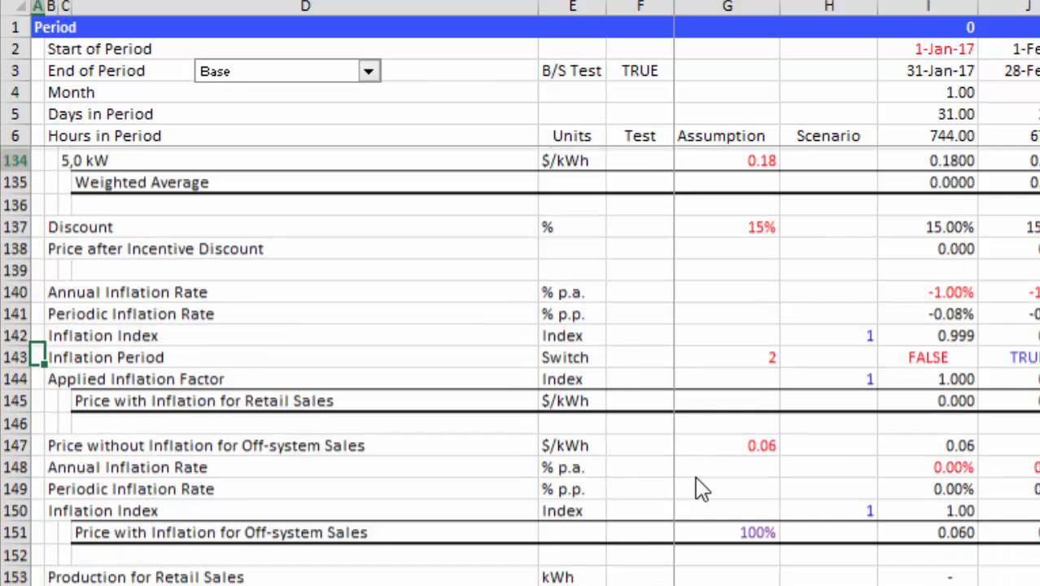
- Move to the Total Subsidies, Subsidies per Period and Net Plant in Service rows, 112 to 129, above the Revenues section
{"action": "key", "text": "Down"}
{"action": "key", "text": "Down"}
{"action": "key", "text": "Down"}
{"action": "key", "text": "Down"}
{"action": "key", "text": "Down"}
{"action": "key", "text": "Down"}
{"action": "key", "text": "Down"}
{"action": "key", "text": "Down"}
{"action": "key", "text": "Down"}
{"action": "key", "text": "Down"}
{"action": "key", "text": "Down"}
{"action": "key", "text": "Down"}
{"action": "key", "text": "Down"}
{"action": "key", "text": "Down"}
{"action": "key", "text": "Down"}
{"action": "key", "text": "Down"}
{"action": "key", "text": "Down"}
{"action": "key", "text": "Down"}
{"action": "key", "text": "Down"}
{"action": "key", "text": "Down"}
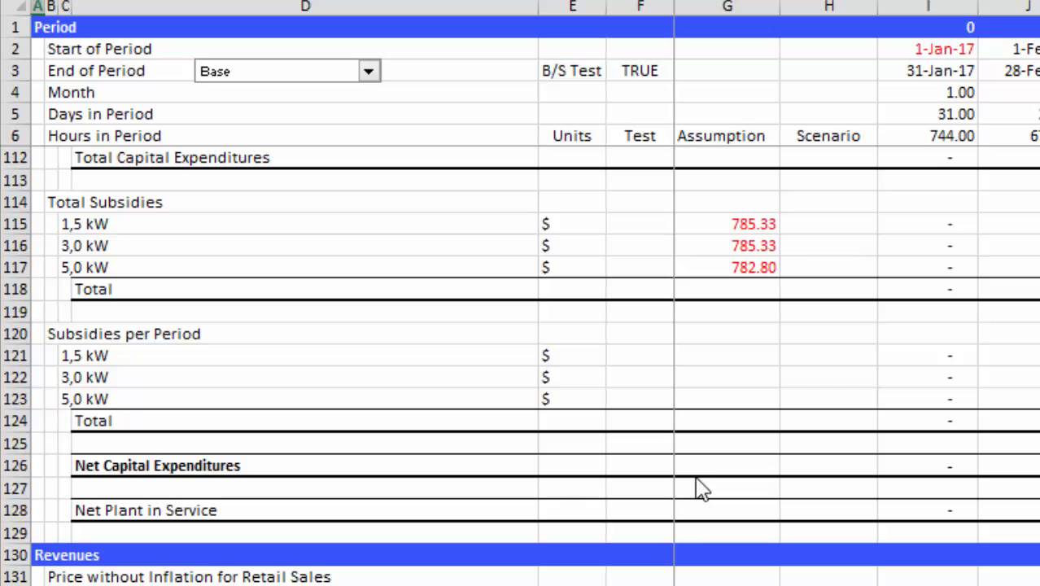
- Compare the Net Plant in Service label, row 128, with Net Capital Expenditures, row 126
{"action": "key", "text": "Up"}
{"action": "key", "text": "Right"}
{"action": "key", "text": "Right"}
{"action": "key", "text": "Right"}
{"action": "key", "text": "Up"}
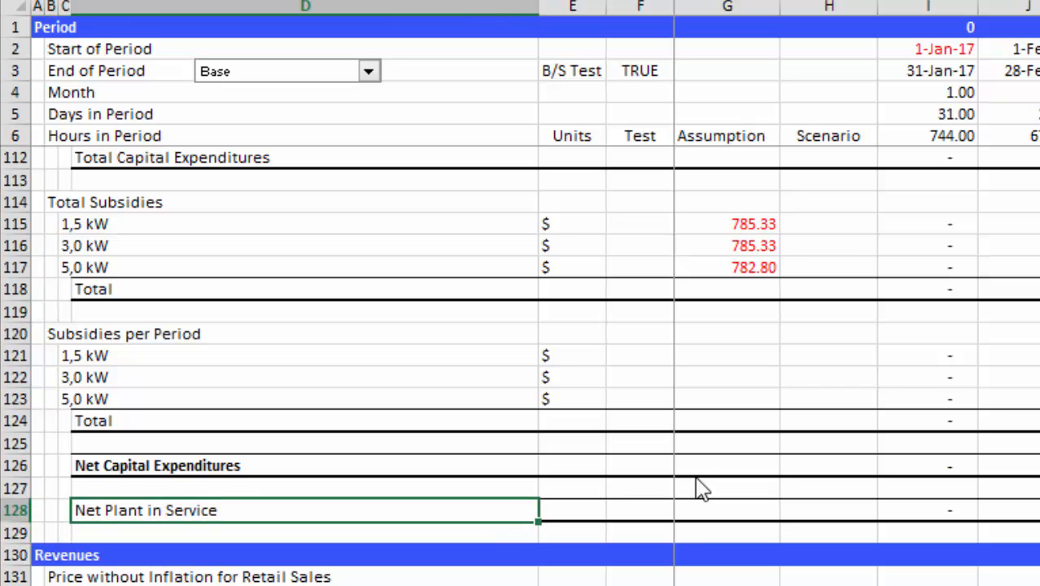
{"action": "key", "text": "Up"}
{"action": "key", "text": "Up"}
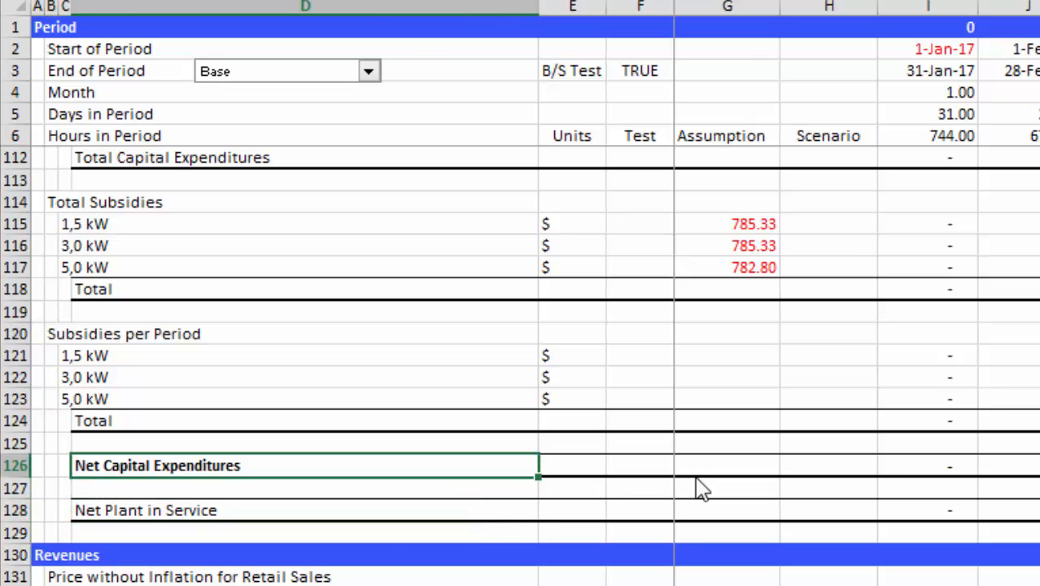
{"action": "key", "text": "Down"}
{"action": "key", "text": "Down"}
{"action": "key", "text": "Left"}
{"action": "key", "text": "Left"}
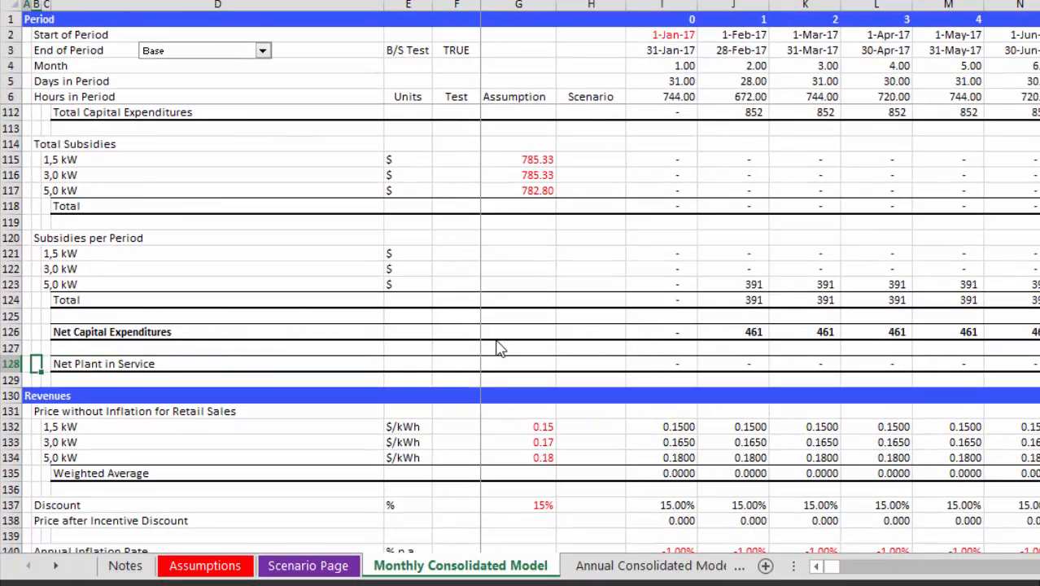
- Trace Net Plant in Service, row 128, across the 2017 months through 31-Dec-17
{"action": "key", "text": "Left"}
{"action": "key", "text": "Right"}
{"action": "key", "text": "Right"}
{"action": "key", "text": "Right"}
{"action": "key", "text": "Right"}
{"action": "key", "text": "Right"}
{"action": "key", "text": "Right"}
{"action": "key", "text": "Right"}
{"action": "key", "text": "Right"}
{"action": "key", "text": "Right"}
{"action": "key", "text": "Right"}
{"action": "key", "text": "Right"}
{"action": "key", "text": "Right"}
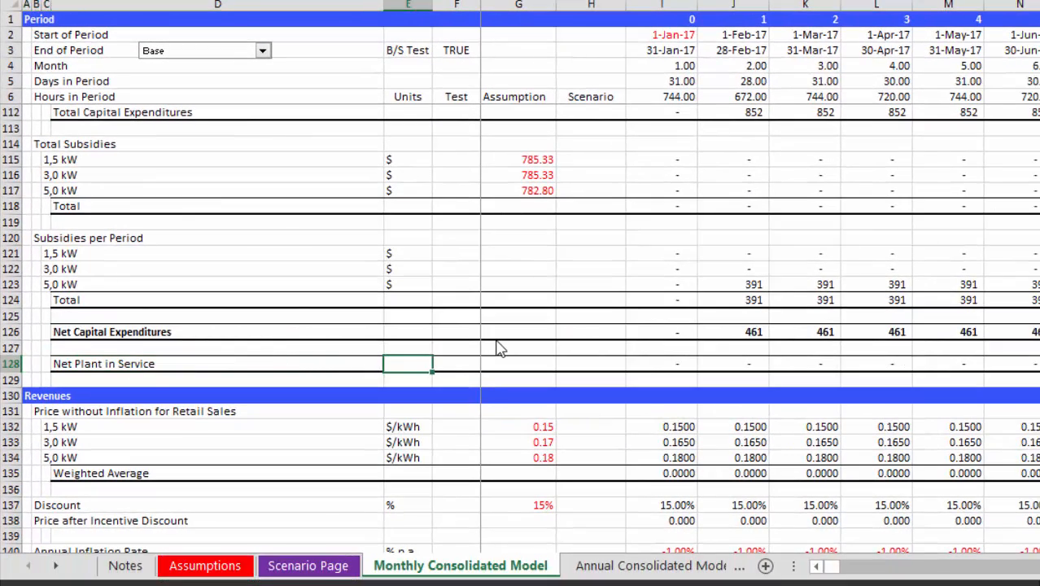
{"action": "key", "text": "Right"}
{"action": "key", "text": "Right"}
{"action": "key", "text": "Right"}
{"action": "key", "text": "Right"}
{"action": "key", "text": "Right"}
{"action": "key", "text": "Right"}
{"action": "key", "text": "Right"}
{"action": "key", "text": "Right"}
{"action": "key", "text": "Right"}
{"action": "key", "text": "Left"}
{"action": "key", "text": "Left"}
{"action": "key", "text": "Left"}
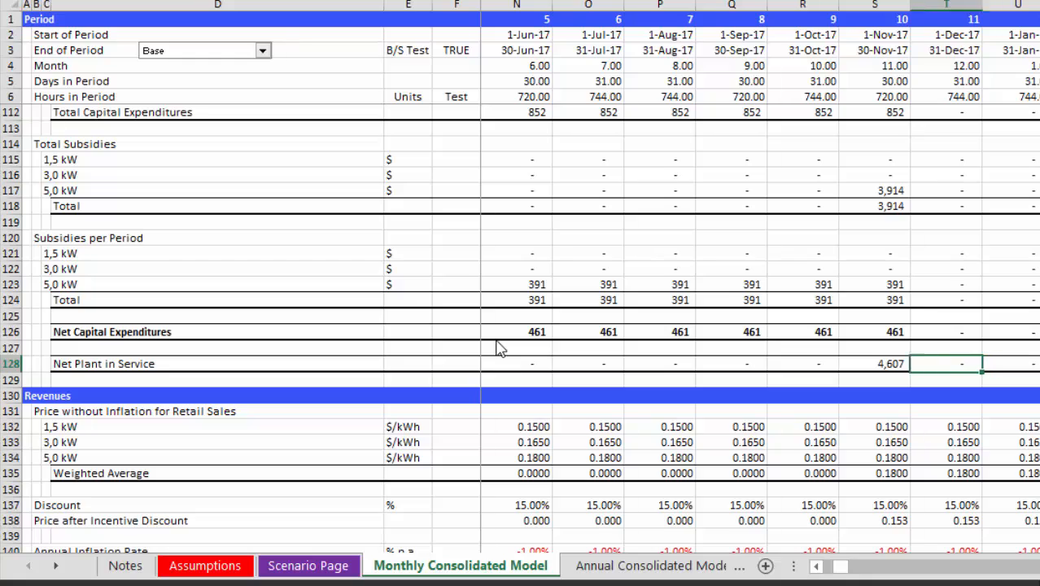
- Move to Net Capital Expenditures, row 126, and follow it back to the row label
{"action": "key", "text": "Up"}
{"action": "key", "text": "Up"}
{"action": "key", "text": "Left"}
{"action": "key", "text": "Left"}
{"action": "key", "text": "Left"}
{"action": "key", "text": "Left"}
{"action": "key", "text": "Left"}
{"action": "key", "text": "Left"}
{"action": "key", "text": "Left"}
{"action": "key", "text": "Left"}
{"action": "key", "text": "Left"}
{"action": "key", "text": "Left"}
{"action": "key", "text": "Left"}
{"action": "key", "text": "Left"}
{"action": "key", "text": "Left"}
{"action": "key", "text": "Left"}
{"action": "key", "text": "Left"}
{"action": "key", "text": "Left"}
{"action": "key", "text": "Left"}
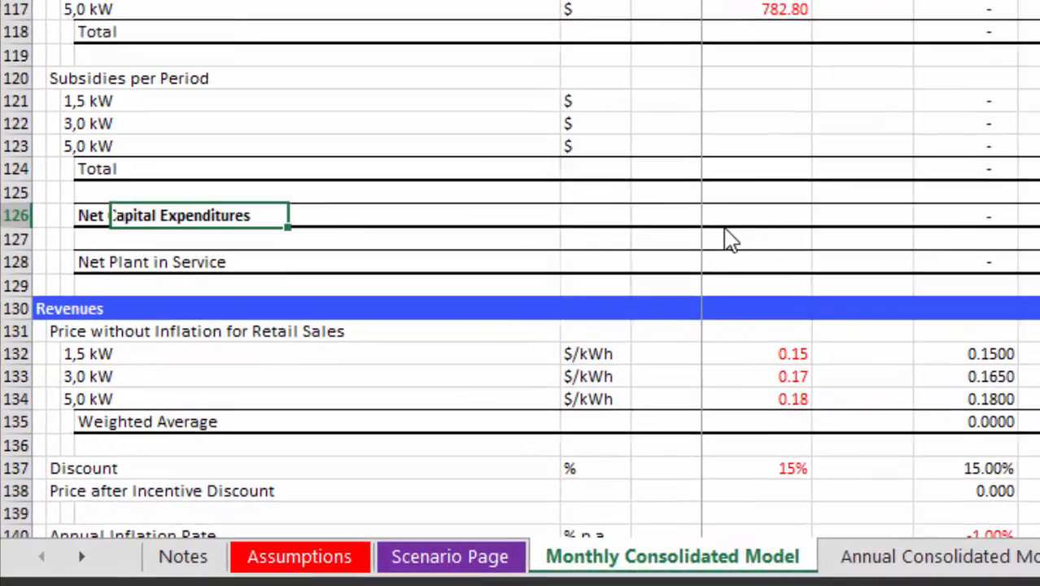
- Examine the monthly values of Net Capital Expenditures, row 126, from its first period
{"action": "key", "text": "ctrl+Right"}
{"action": "key", "text": "ctrl+Right"}
{"action": "key", "text": "ctrl+Right"}
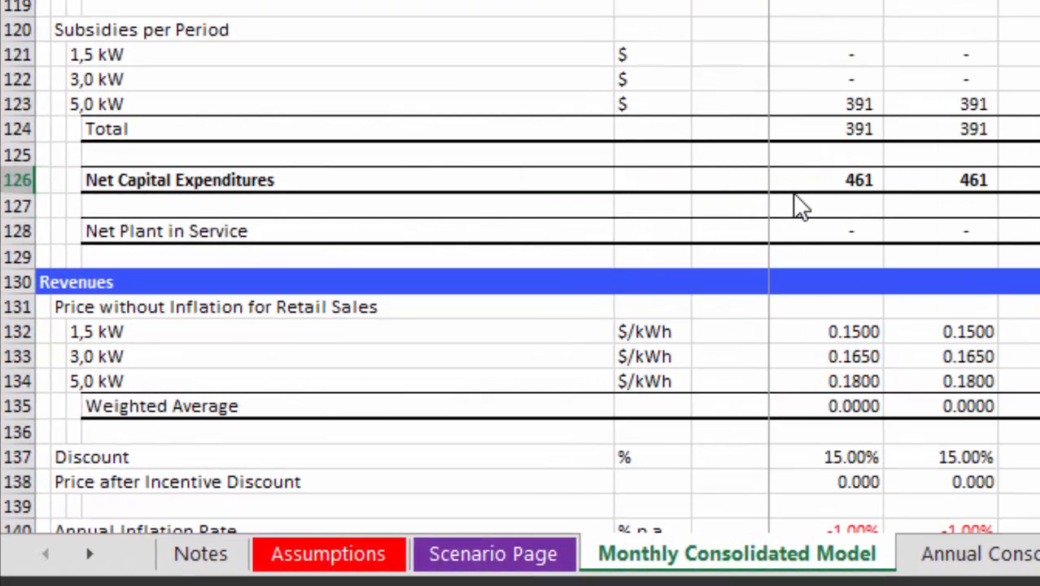
{"action": "key", "text": "ctrl+Left"}
{"action": "key", "text": "ctrl+Left"}
{"action": "key", "text": "ctrl+Left"}
{"action": "key", "text": "Right"}
{"action": "key", "text": "ctrl+Right"}
{"action": "key", "text": "ctrl+Right"}
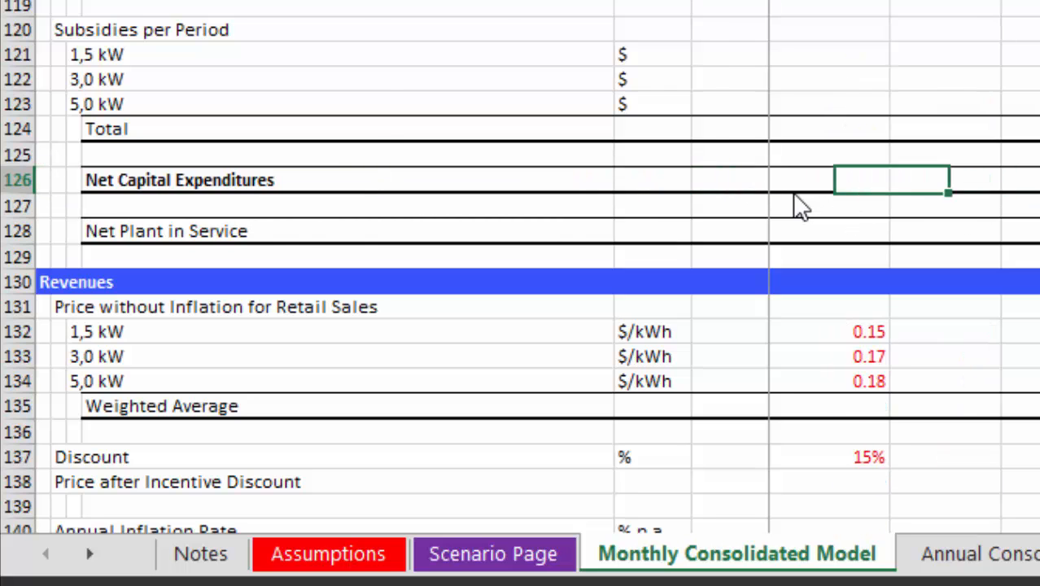
{"action": "key", "text": "Right"}
- Go up to the S-curve Percent section and select the 5,0 kW row, 106
{"action": "key", "text": "Page_Up"}
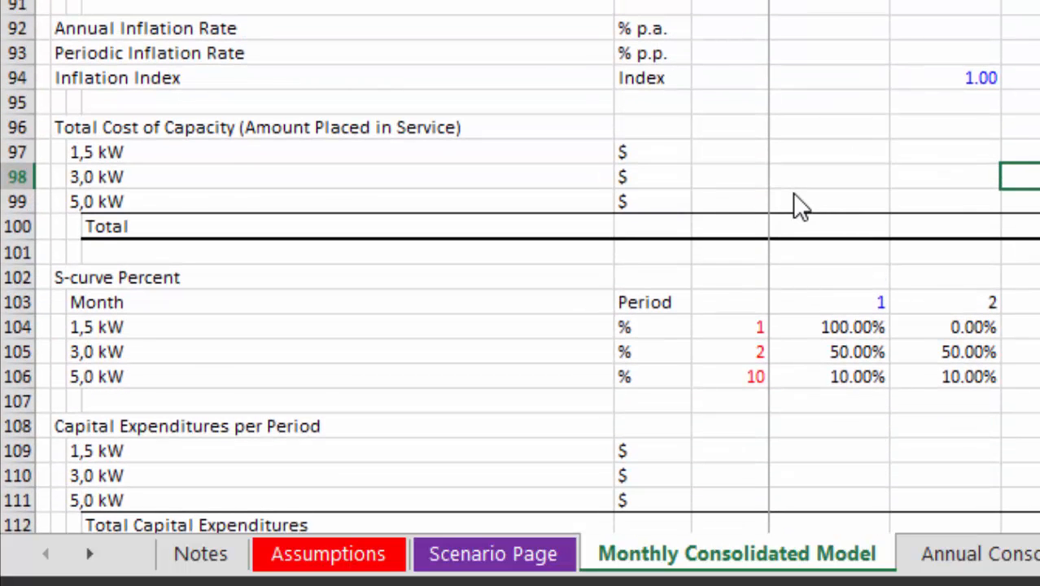
{"action": "key", "text": "Down"}
{"action": "key", "text": "Down"}
{"action": "key", "text": "Down"}
{"action": "key", "text": "Down"}
{"action": "key", "text": "Down"}
{"action": "key", "text": "Down"}
{"action": "key", "text": "Down"}
{"action": "key", "text": "Down"}
{"action": "key", "text": "Down"}
{"action": "key", "text": "Down"}
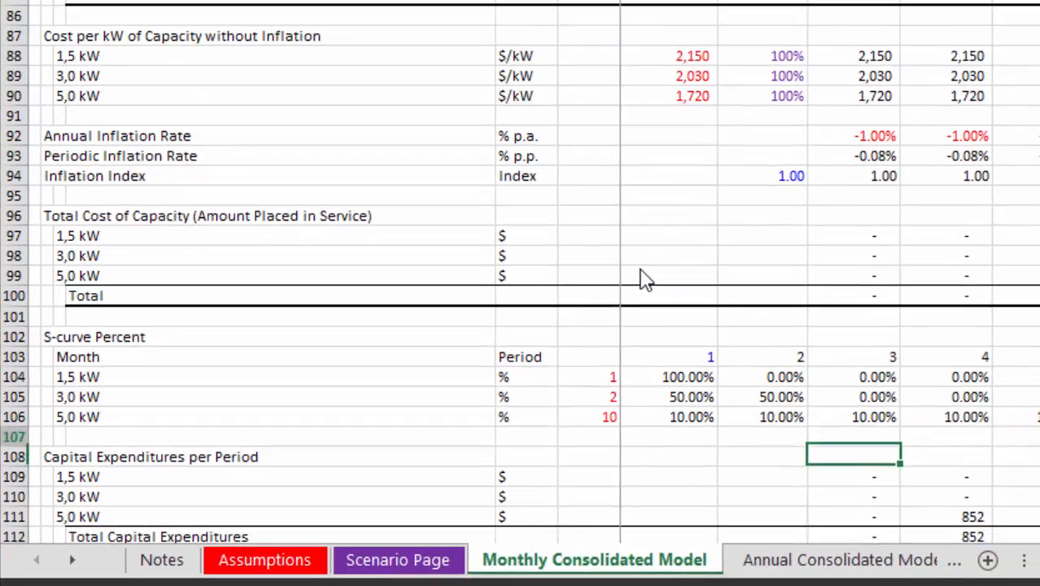
{"action": "key", "text": "Up"}
{"action": "key", "text": "Up"}
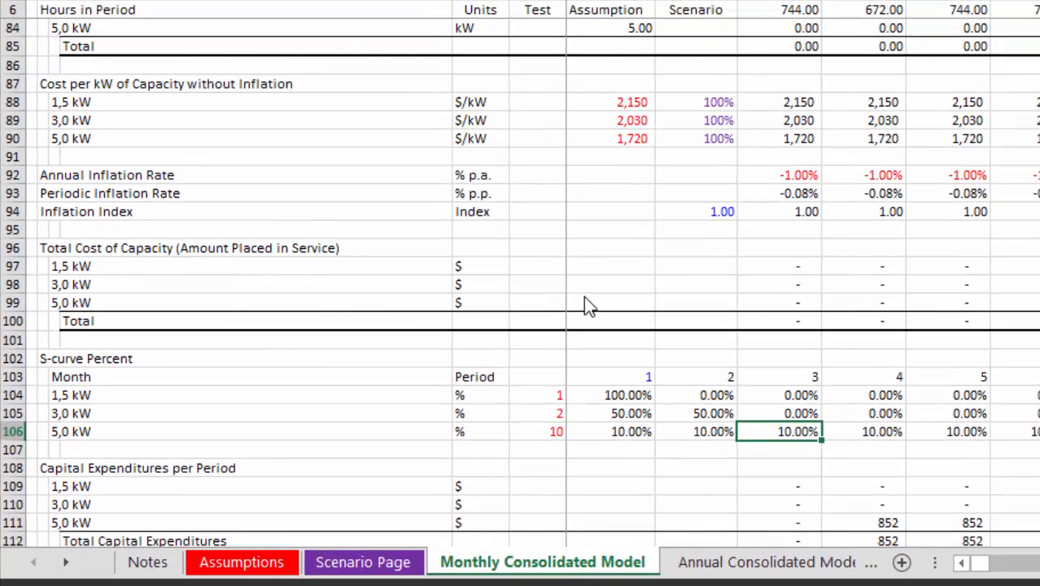
- Compare the 5,0 kW S-curve percentages, row 106, with the 5,0 kW Capital Expenditures per Period, row 111
{"action": "key", "text": "Right"}
{"action": "key", "text": "Right"}
{"action": "key", "text": "Left"}
{"action": "key", "text": "Left"}
{"action": "key", "text": "Down"}
{"action": "key", "text": "Down"}
{"action": "key", "text": "Down"}
{"action": "key", "text": "Down"}
{"action": "key", "text": "Down"}
{"action": "key", "text": "Down"}
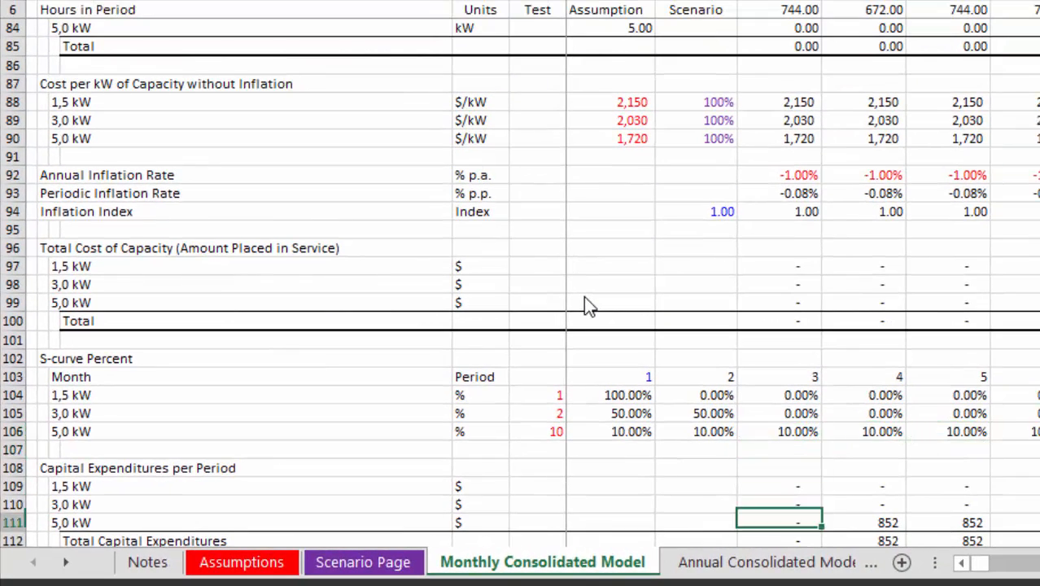
- Inspect the formula for the 5,0 kW Capital Expenditures per Period, row 111, and return to the start of that row
{"action": "key", "text": "Up"}
{"action": "key", "text": "Right"}
{"action": "key", "text": "Right"}
{"action": "key", "text": "Right"}
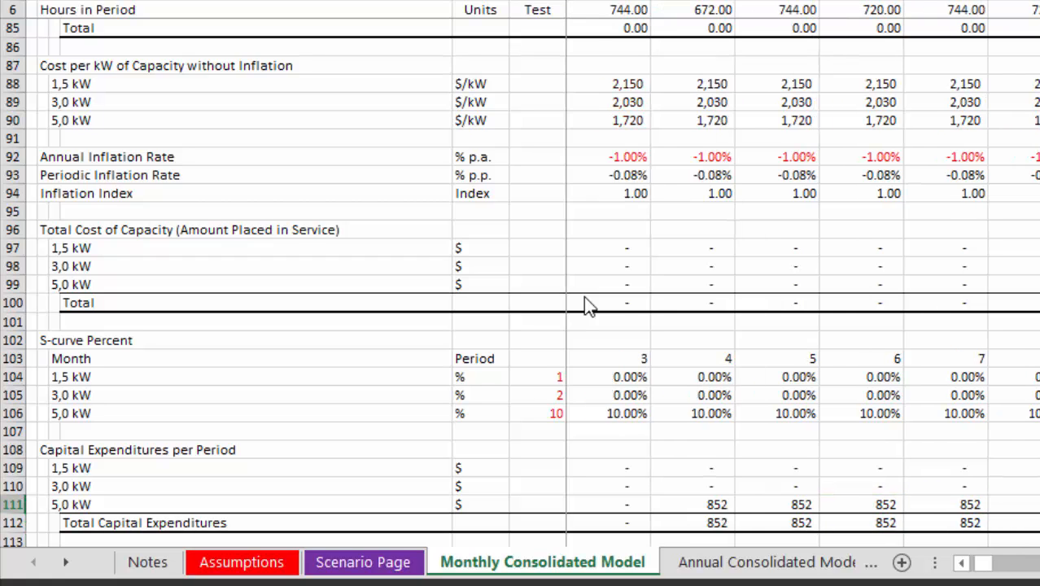
{"action": "key", "text": "F2"}
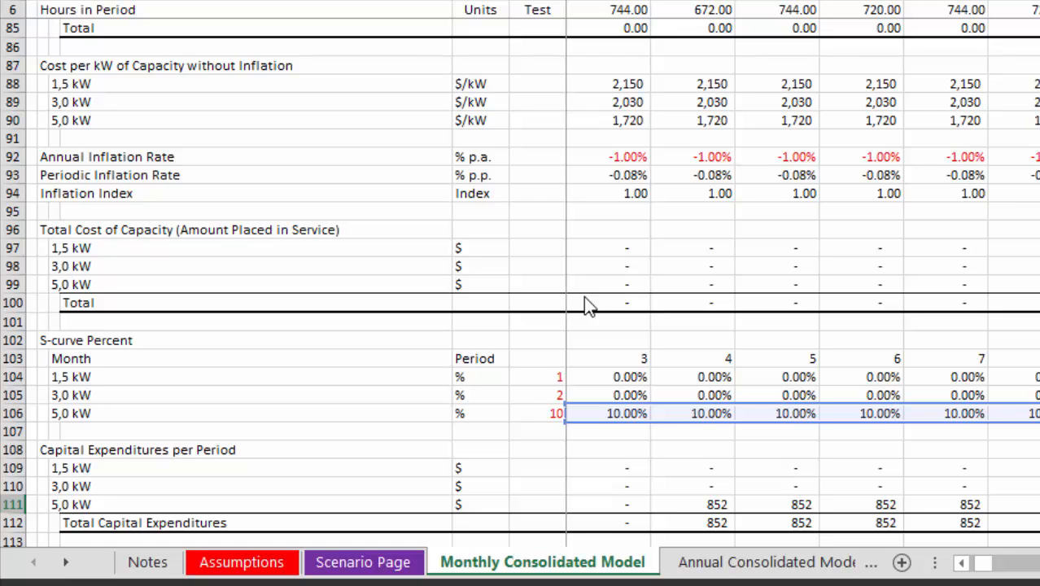
{"action": "key", "text": "Escape"}
{"action": "key", "text": "ctrl+Left"}
{"action": "key", "text": "ctrl+Left"}
{"action": "key", "text": "ctrl+Left"}
{"action": "key", "text": "ctrl+Left"}
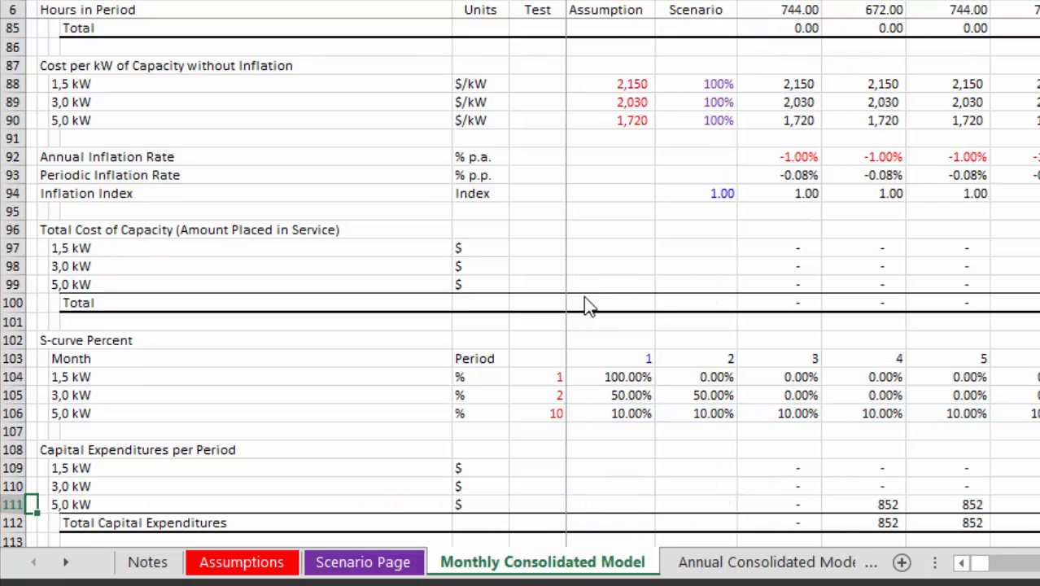
- Go up from the Capital Expenditures per Period rows to the start of the Capital Expenditure section, around row 79
{"action": "key", "text": "Up"}
{"action": "key", "text": "Up"}
{"action": "key", "text": "Up"}
{"action": "key", "text": "Up"}
{"action": "key", "text": "Up"}
{"action": "key", "text": "Up"}
{"action": "key", "text": "Up"}
{"action": "key", "text": "Up"}
{"action": "key", "text": "Up"}
{"action": "key", "text": "Up"}
{"action": "key", "text": "Up"}
{"action": "key", "text": "Up"}
{"action": "key", "text": "Up"}
{"action": "key", "text": "Up"}
{"action": "key", "text": "Up"}
{"action": "key", "text": "Up"}
{"action": "key", "text": "Up"}
{"action": "key", "text": "Up"}
{"action": "key", "text": "Up"}
{"action": "key", "text": "Up"}
{"action": "key", "text": "Up"}
{"action": "key", "text": "Up"}
{"action": "key", "text": "Up"}
{"action": "key", "text": "Up"}
{"action": "key", "text": "Up"}
{"action": "key", "text": "Up"}
{"action": "key", "text": "Up"}
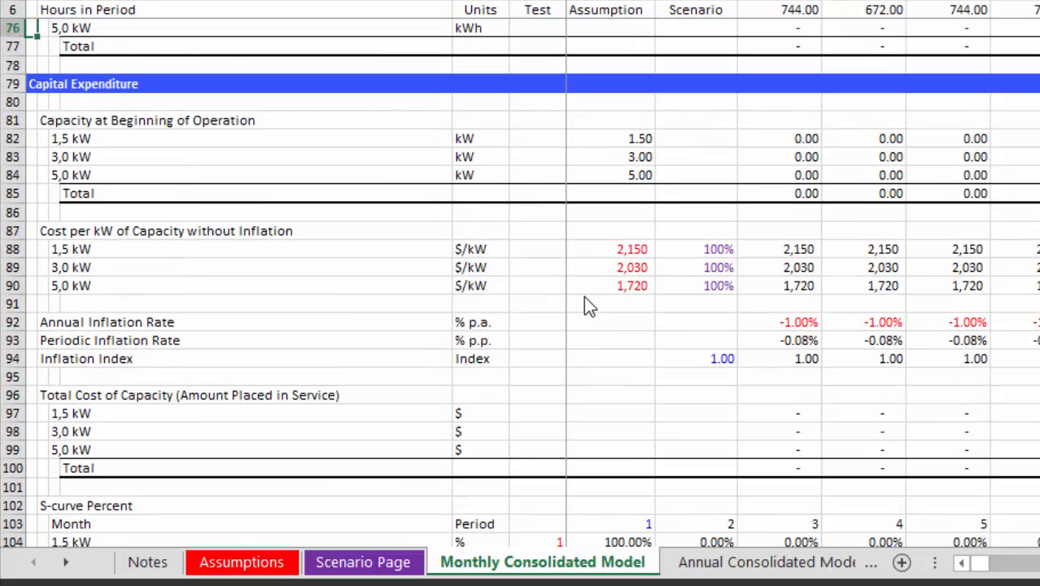
- Examine the Cost per kW of Capacity without Inflation rows, 88 to 90, from their labels to the units
{"action": "key", "text": "Down"}
{"action": "key", "text": "Down"}
{"action": "key", "text": "Down"}
{"action": "key", "text": "Down"}
{"action": "key", "text": "Down"}
{"action": "key", "text": "Down"}
{"action": "key", "text": "Down"}
{"action": "key", "text": "Down"}
{"action": "key", "text": "Down"}
{"action": "key", "text": "Down"}
{"action": "key", "text": "Down"}
{"action": "key", "text": "Down"}
{"action": "key", "text": "Down"}
{"action": "key", "text": "Right"}
{"action": "key", "text": "Right"}
{"action": "key", "text": "Right"}
{"action": "key", "text": "Right"}
{"action": "key", "text": "Right"}
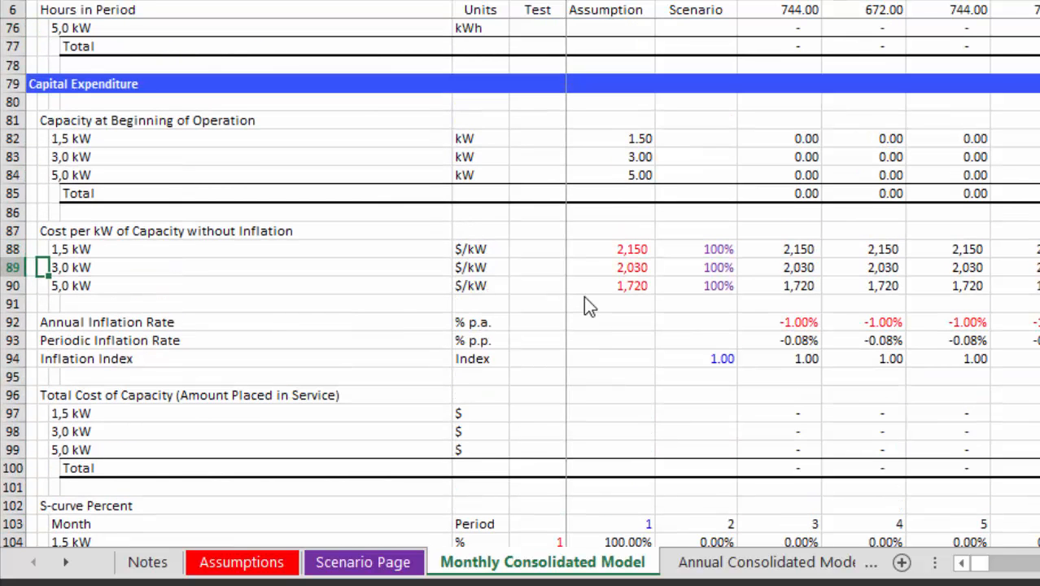
- Examine Capacity at Beginning of Operation and follow the 5,0 kW row, 84, into the monthly periods
{"action": "key", "text": "Down"}
{"action": "key", "text": "Up"}
{"action": "key", "text": "Up"}
{"action": "key", "text": "Up"}
{"action": "key", "text": "Up"}
{"action": "key", "text": "Up"}
{"action": "key", "text": "Up"}
{"action": "key", "text": "Up"}
{"action": "key", "text": "Up"}
{"action": "key", "text": "Up"}
{"action": "key", "text": "Up"}
{"action": "key", "text": "Up"}
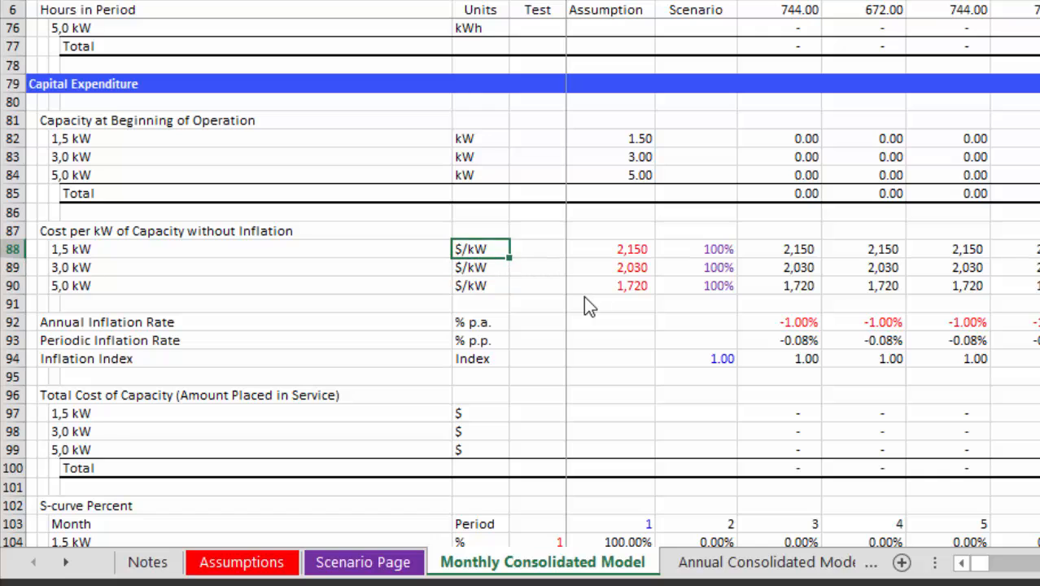
{"action": "key", "text": "Down"}
{"action": "key", "text": "Down"}
{"action": "key", "text": "Right"}
{"action": "key", "text": "Right"}
{"action": "key", "text": "Right"}
{"action": "key", "text": "Right"}
{"action": "key", "text": "Right"}
{"action": "key", "text": "Right"}
{"action": "key", "text": "Right"}
{"action": "key", "text": "Right"}
{"action": "key", "text": "Right"}
{"action": "key", "text": "Right"}
{"action": "key", "text": "Right"}
{"action": "key", "text": "Right"}
{"action": "key", "text": "Right"}
{"action": "key", "text": "Right"}
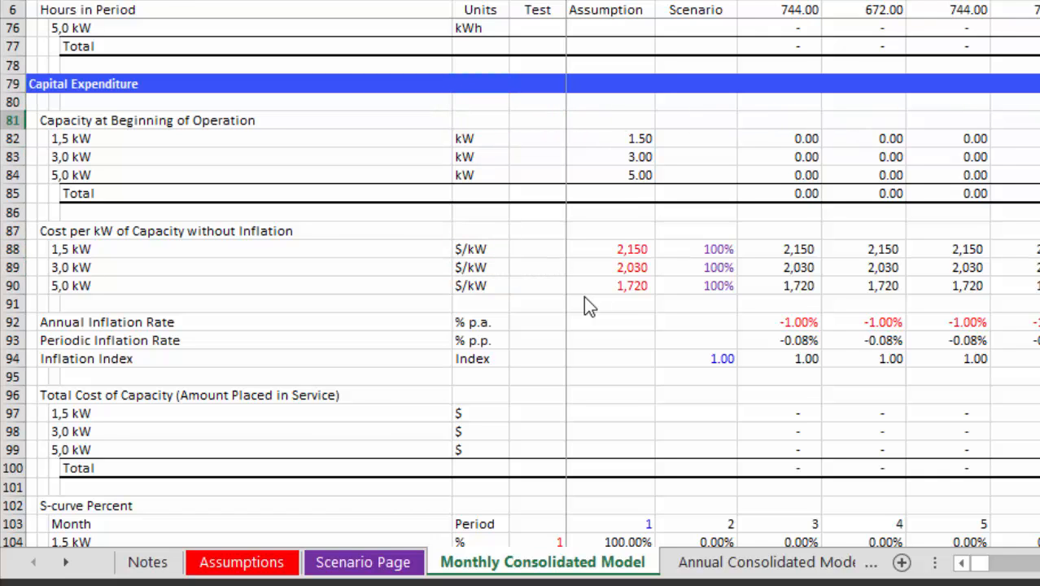
{"action": "key", "text": "Down"}
{"action": "key", "text": "Down"}
{"action": "key", "text": "Down"}
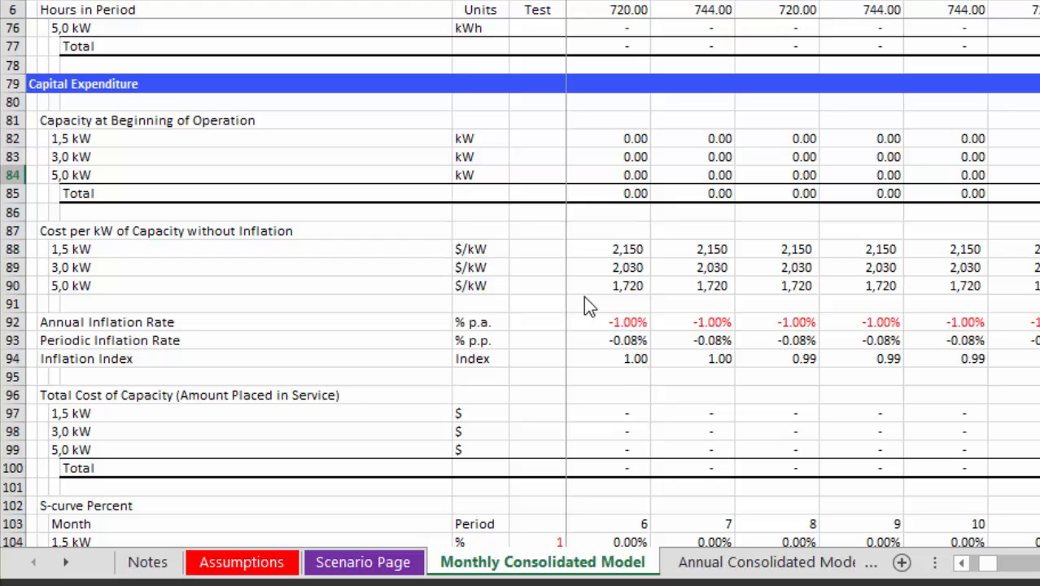
- Trace down the monthly columns to the 5,0 kW Total Cost of Capacity (Amount Placed in Service), row 99
{"action": "key", "text": "Down"}
{"action": "key", "text": "Down"}
{"action": "key", "text": "Down"}
{"action": "key", "text": "Down"}
{"action": "key", "text": "Down"}
{"action": "key", "text": "Down"}
{"action": "key", "text": "Down"}
{"action": "key", "text": "Down"}
{"action": "key", "text": "Down"}
{"action": "key", "text": "Down"}
{"action": "key", "text": "Down"}
{"action": "key", "text": "Down"}
{"action": "key", "text": "Down"}
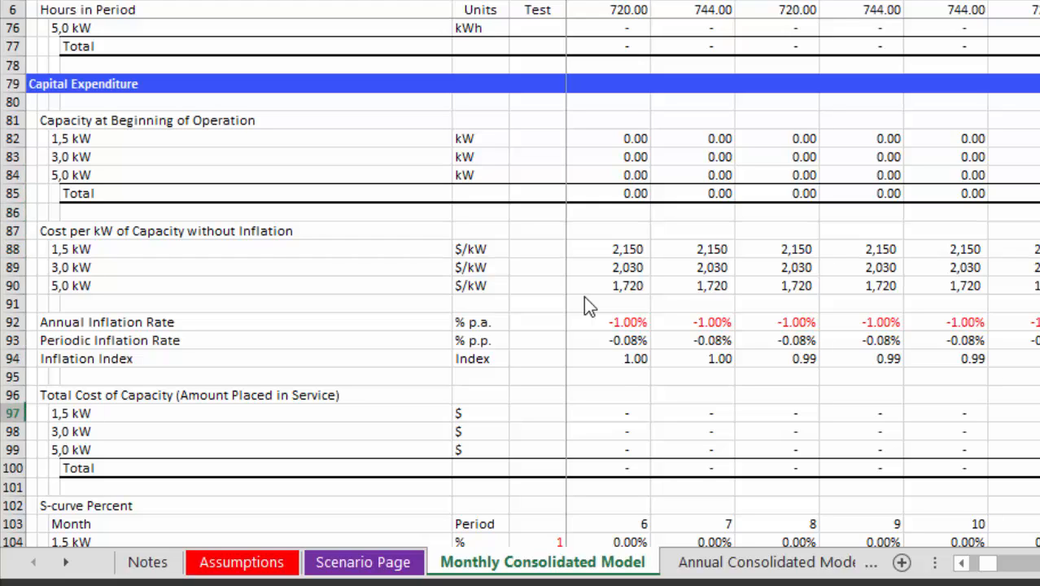
{"action": "key", "text": "Down"}
{"action": "key", "text": "Down"}
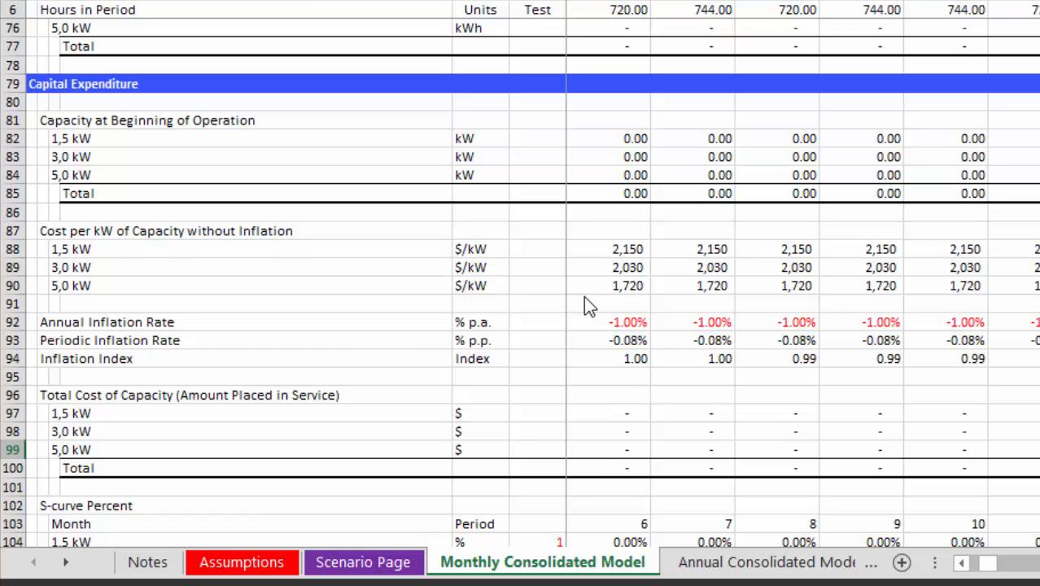
- Go down to the 5,0 kW Capital Expenditures per Period, row 111, and return to the start of that row
{"action": "key", "text": "Down"}
{"action": "key", "text": "Down"}
{"action": "key", "text": "Down"}
{"action": "key", "text": "Down"}
{"action": "key", "text": "Down"}
{"action": "key", "text": "Down"}
{"action": "key", "text": "Down"}
{"action": "key", "text": "Down"}
{"action": "key", "text": "Down"}
{"action": "key", "text": "Down"}
{"action": "key", "text": "Down"}
{"action": "key", "text": "Down"}
{"action": "key", "text": "Down"}
{"action": "key", "text": "Down"}
{"action": "key", "text": "Down"}
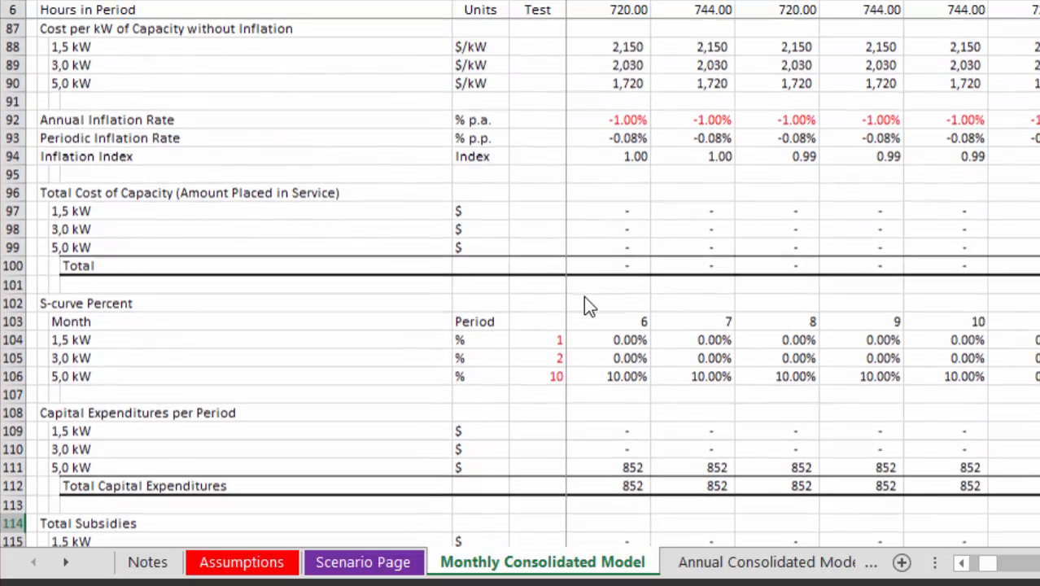
{"action": "key", "text": "Up"}
{"action": "key", "text": "Up"}
{"action": "key", "text": "Up"}
{"action": "key", "text": "Left"}
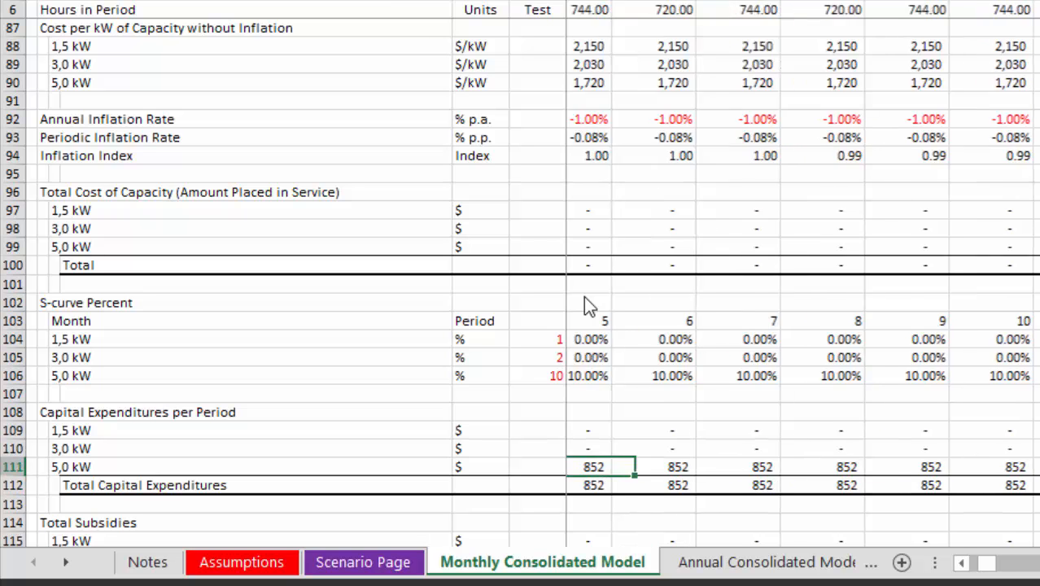
{"action": "key", "text": "Home"}
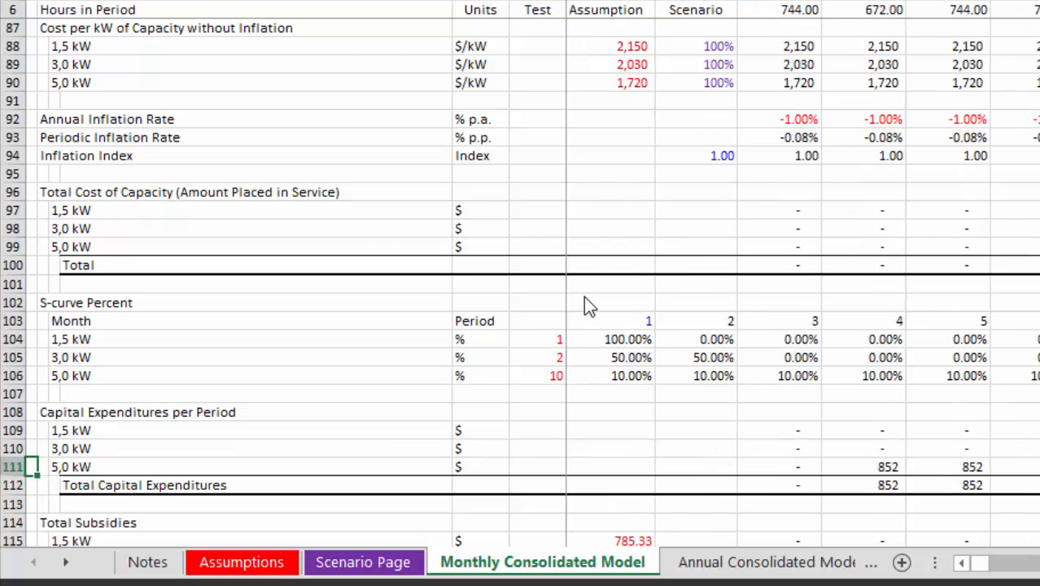
- Go down past the revenue, working capital and depreciation sections to the Construction Work in Progress Balance, rows 299 to 308
{"action": "key", "text": "Page_Down"}
{"action": "key", "text": "Page_Down"}
{"action": "key", "text": "Page_Down"}
{"action": "key", "text": "Page_Down"}
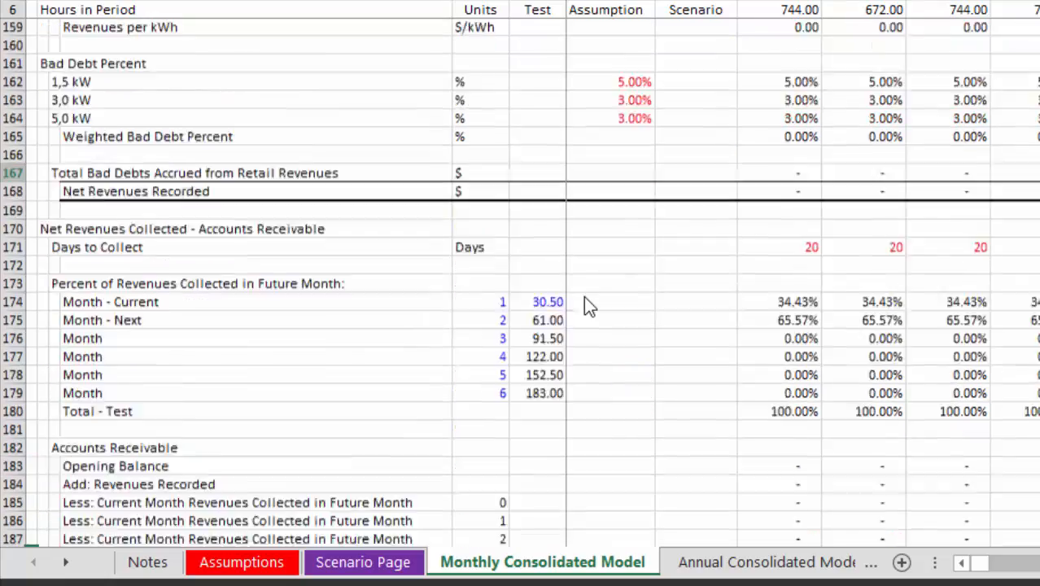
{"action": "key", "text": "Page_Down"}
{"action": "key", "text": "Page_Down"}
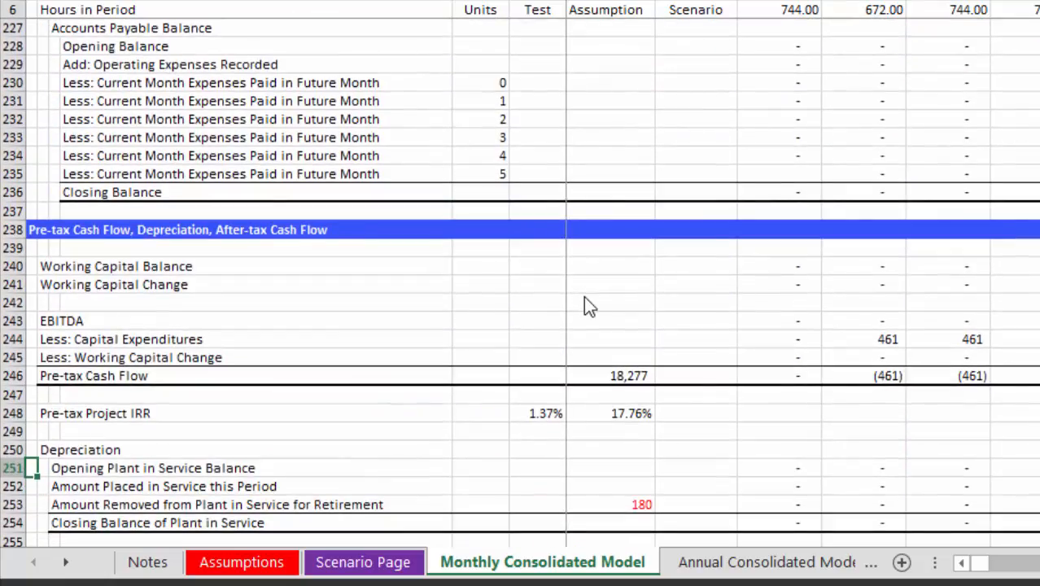
{"action": "key", "text": "Down"}
{"action": "key", "text": "Down"}
{"action": "key", "text": "Down"}
{"action": "key", "text": "Down"}
{"action": "key", "text": "Down"}
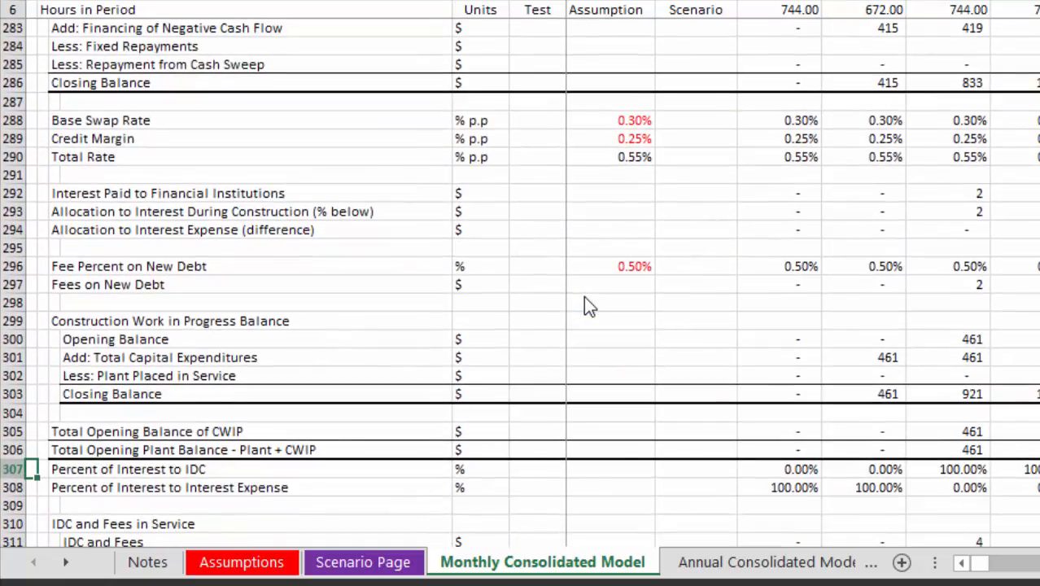
- Bring the full IDC and Fees in Service block, rows 310 to 316, into view and examine it
{"action": "key", "text": "Down"}
{"action": "key", "text": "Down"}
{"action": "key", "text": "Down"}
{"action": "key", "text": "Down"}
{"action": "key", "text": "Down"}
{"action": "key", "text": "Down"}
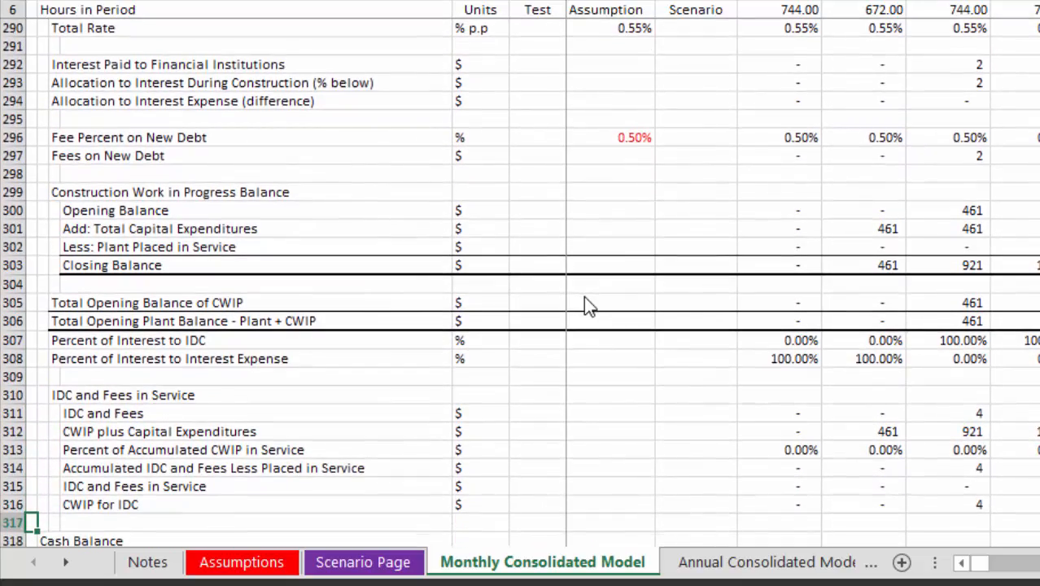
- Go down to the Profit and Loss section and settle on its Depreciation IDC and Fees block, rows 335 to 340
{"action": "key", "text": "Page_Down"}
{"action": "key", "text": "Down"}
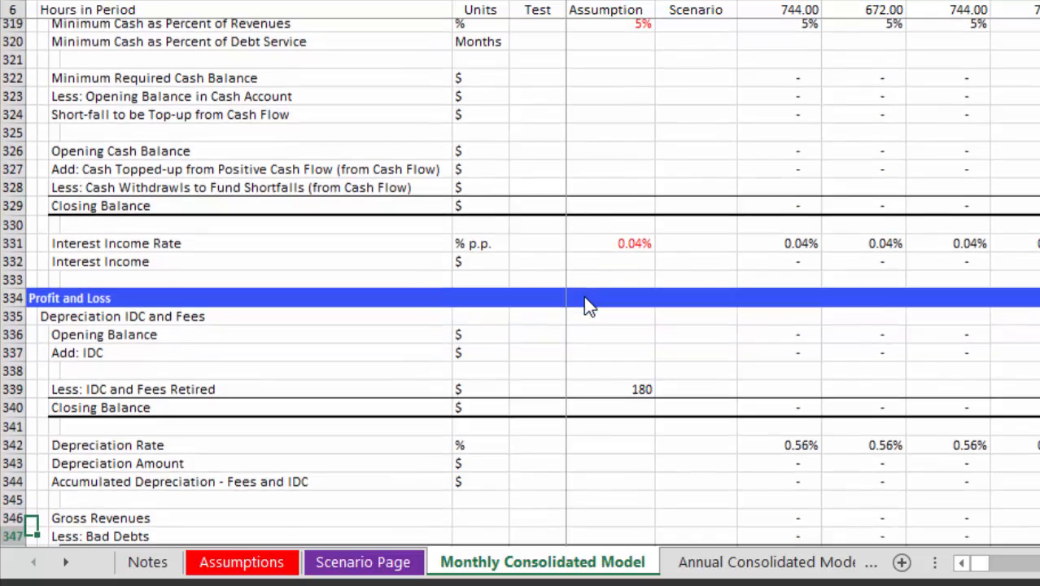
{"action": "key", "text": "Down"}
{"action": "key", "text": "Down"}
{"action": "key", "text": "Down"}
{"action": "key", "text": "Down"}
{"action": "key", "text": "Down"}
{"action": "key", "text": "Down"}
{"action": "key", "text": "Down"}
{"action": "key", "text": "Up"}
{"action": "key", "text": "Up"}
{"action": "key", "text": "Up"}
{"action": "key", "text": "Up"}
{"action": "key", "text": "Up"}
{"action": "key", "text": "Up"}
{"action": "key", "text": "Up"}
{"action": "key", "text": "Up"}
{"action": "key", "text": "Up"}
{"action": "key", "text": "Up"}
{"action": "key", "text": "Up"}
{"action": "key", "text": "Up"}
{"action": "key", "text": "Up"}
{"action": "key", "text": "Up"}
{"action": "key", "text": "Up"}
{"action": "key", "text": "Up"}
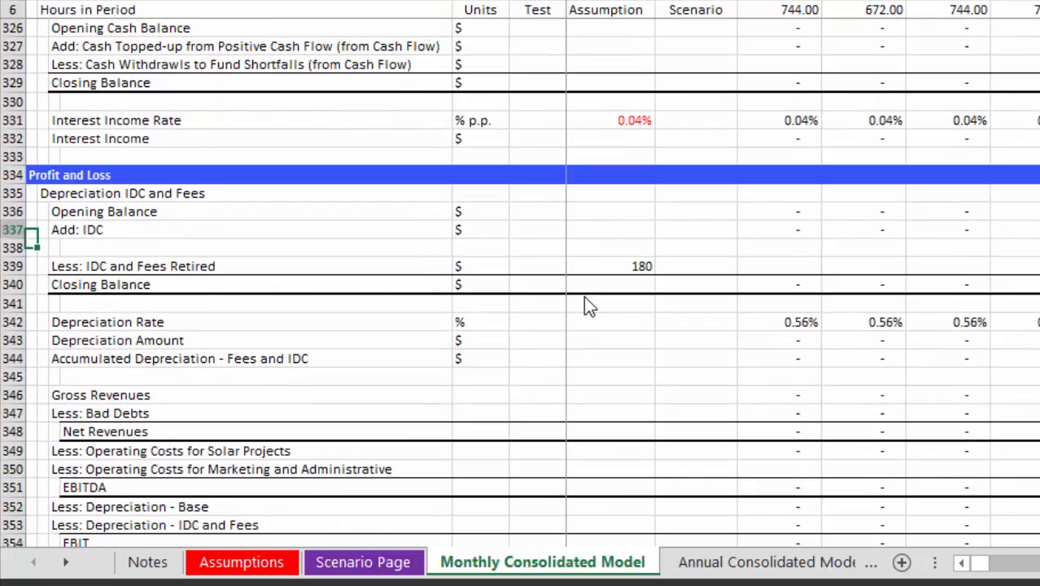
- Scan the Depreciation IDC and Fees Opening Balance, row 336, across the monthly columns to the periods that carry balances
{"action": "key", "text": "Up"}
{"action": "key", "text": "Right"}
{"action": "key", "text": "Right"}
{"action": "key", "text": "Right"}
{"action": "key", "text": "Right"}
{"action": "key", "text": "Right"}
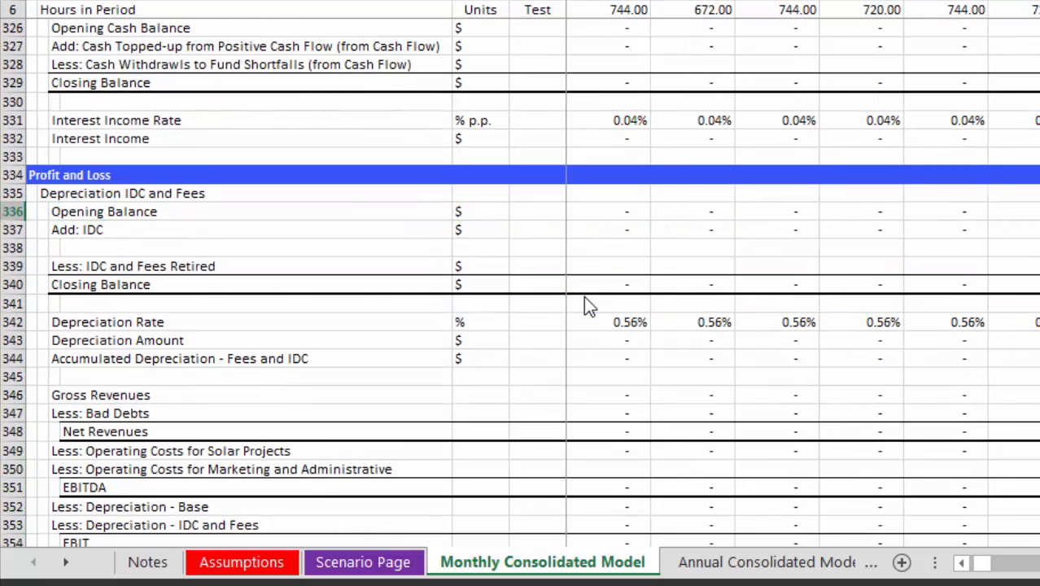
{"action": "key", "text": "Right"}
{"action": "key", "text": "Right"}
{"action": "key", "text": "Right"}
{"action": "key", "text": "Right"}
{"action": "key", "text": "Right"}
{"action": "key", "text": "Right"}
{"action": "key", "text": "Right"}
{"action": "key", "text": "Right"}
{"action": "key", "text": "Right"}
{"action": "key", "text": "Right"}
{"action": "key", "text": "Right"}
{"action": "key", "text": "Right"}
{"action": "key", "text": "Right"}
{"action": "key", "text": "Right"}
{"action": "key", "text": "Right"}
{"action": "key", "text": "Right"}
{"action": "key", "text": "Right"}
{"action": "key", "text": "Right"}
{"action": "key", "text": "Right"}
- Go back along row 336 and examine the months around the first IDC addition in the Depreciation IDC and Fees block
{"action": "key", "text": "Left"}
{"action": "key", "text": "Left"}
{"action": "key", "text": "Left"}
{"action": "key", "text": "Left"}
{"action": "key", "text": "Left"}
{"action": "key", "text": "Left"}
{"action": "key", "text": "Left"}
{"action": "key", "text": "Left"}
{"action": "key", "text": "Left"}
{"action": "key", "text": "Left"}
{"action": "key", "text": "Left"}
{"action": "key", "text": "Left"}
{"action": "key", "text": "Left"}
{"action": "key", "text": "Left"}
{"action": "key", "text": "Left"}
{"action": "key", "text": "Left"}
{"action": "key", "text": "Left"}
{"action": "key", "text": "Left"}
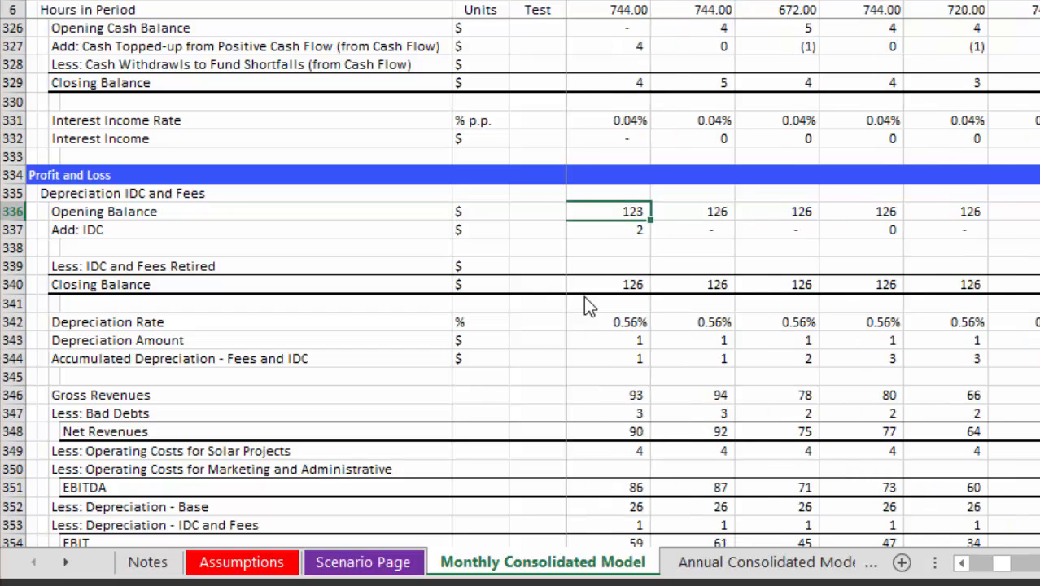
{"action": "key", "text": "Left"}
{"action": "key", "text": "Left"}
{"action": "key", "text": "Left"}
{"action": "key", "text": "Left"}
{"action": "key", "text": "Left"}
{"action": "key", "text": "Left"}
{"action": "key", "text": "Left"}
{"action": "key", "text": "Left"}
{"action": "key", "text": "Right"}
{"action": "key", "text": "Right"}
{"action": "key", "text": "Right"}
{"action": "key", "text": "Right"}
{"action": "key", "text": "Right"}
{"action": "key", "text": "Right"}
{"action": "key", "text": "Right"}
{"action": "key", "text": "Right"}
{"action": "key", "text": "Right"}
{"action": "key", "text": "Right"}
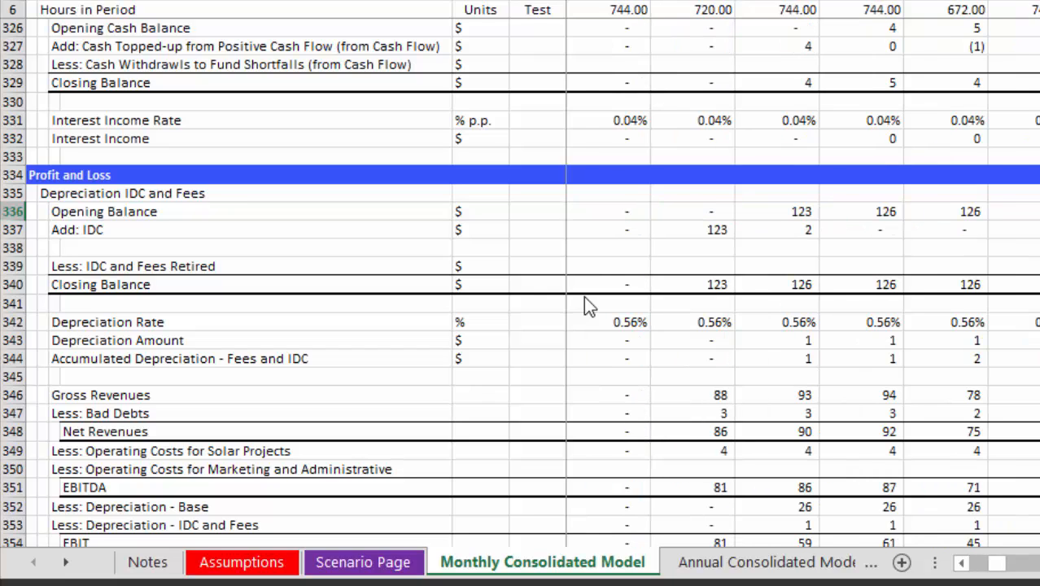
- Extend the "Add: IDC" label in row 337 to read "Add: IDC - Place in Service"
{"action": "key", "text": "Down"}
{"action": "key", "text": "Left"}
{"action": "key", "text": "Left"}
{"action": "key", "text": "Left"}
{"action": "key", "text": "Left"}
{"action": "key", "text": "Left"}
{"action": "key", "text": "Left"}
{"action": "key", "text": "Left"}
{"action": "key", "text": "Left"}
{"action": "key", "text": "Left"}
{"action": "key", "text": "Left"}
{"action": "key", "text": "Left"}
{"action": "key", "text": "Left"}
{"action": "key", "text": "Left"}
{"action": "key", "text": "Left"}
{"action": "key", "text": "Left"}
{"action": "key", "text": "Left"}
{"action": "key", "text": "Left"}
{"action": "key", "text": "Left"}
{"action": "key", "text": "Left"}
{"action": "key", "text": "Left"}
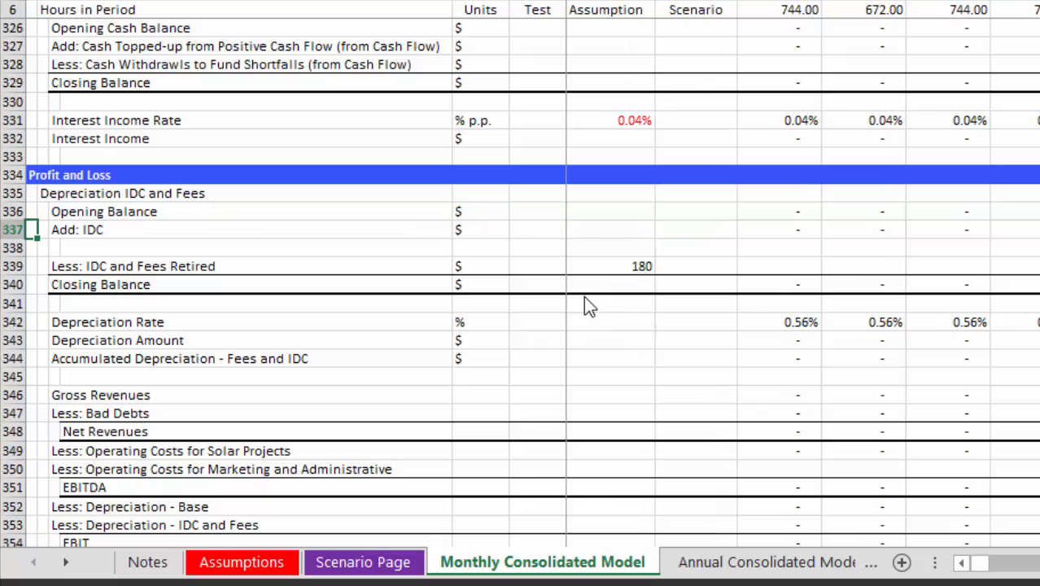
{"action": "key", "text": "Right"}
{"action": "key", "text": "F2"}
{"action": "type", "text": "- Place in Sr"}
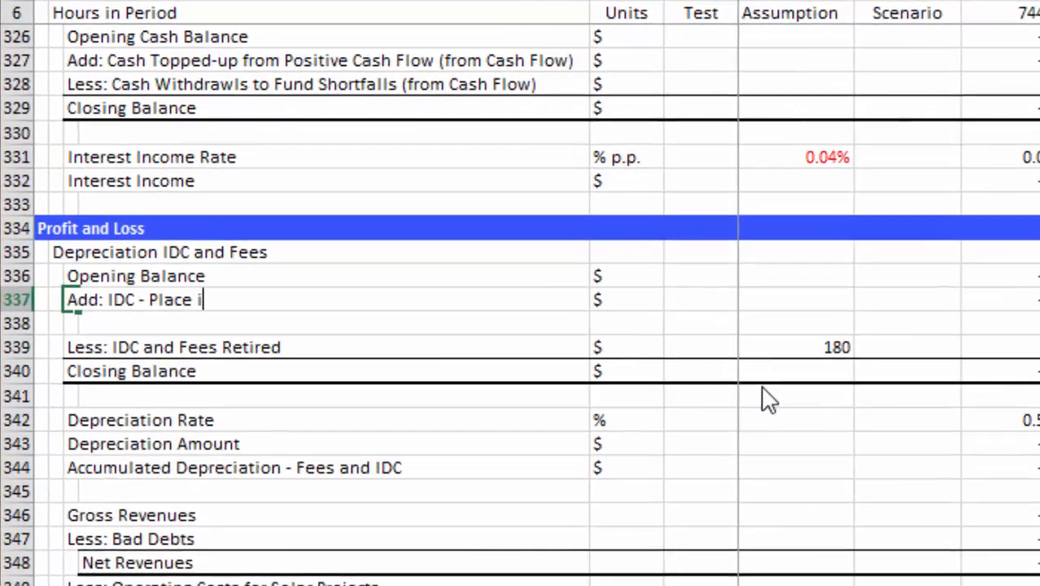
{"action": "key", "text": "BackSpace"}
{"action": "type", "text": "ervice"}
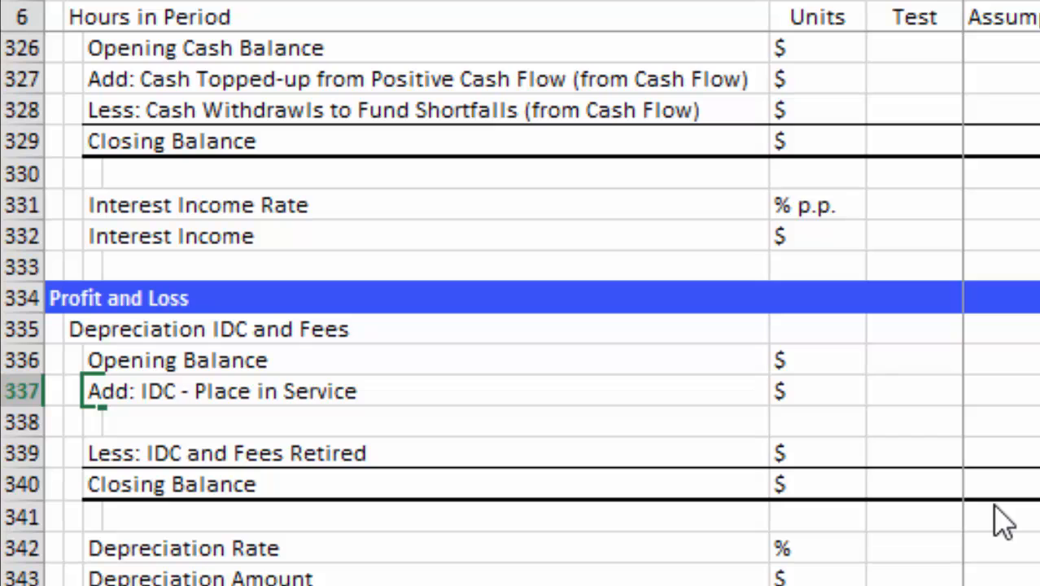
{"action": "key", "text": "Return"}
- Go back up to the IDC and Fees in Service block and select the Percent of Accumulated CWIP in Service label, row 313
{"action": "key", "text": "Left"}
{"action": "key", "text": "Up"}
{"action": "key", "text": "Right"}
{"action": "key", "text": "Down"}
{"action": "key", "text": "Up"}
{"action": "key", "text": "Up"}
{"action": "key", "text": "Up"}
{"action": "key", "text": "Up"}
{"action": "key", "text": "Up"}
{"action": "key", "text": "Up"}
{"action": "key", "text": "Up"}
{"action": "key", "text": "Up"}
{"action": "key", "text": "Up"}
{"action": "key", "text": "Up"}
{"action": "key", "text": "Up"}
{"action": "key", "text": "Up"}
{"action": "key", "text": "Up"}
{"action": "key", "text": "Up"}
{"action": "key", "text": "Up"}
{"action": "key", "text": "Up"}
{"action": "key", "text": "Up"}
{"action": "key", "text": "Up"}
{"action": "key", "text": "Up"}
{"action": "key", "text": "Up"}
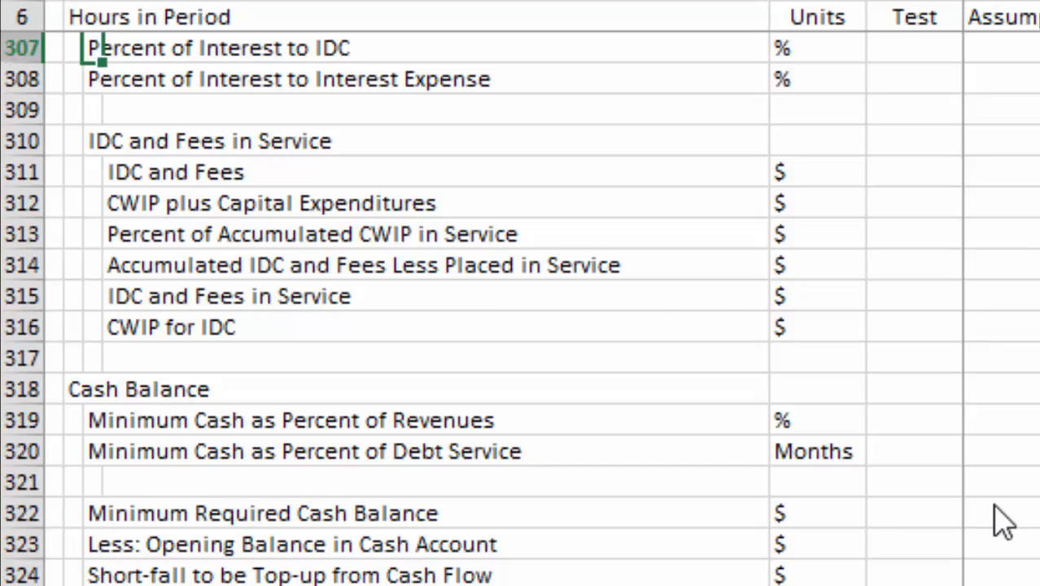
{"action": "key", "text": "Down"}
{"action": "key", "text": "Down"}
{"action": "key", "text": "Down"}
{"action": "key", "text": "Down"}
{"action": "key", "text": "Down"}
{"action": "key", "text": "Down"}
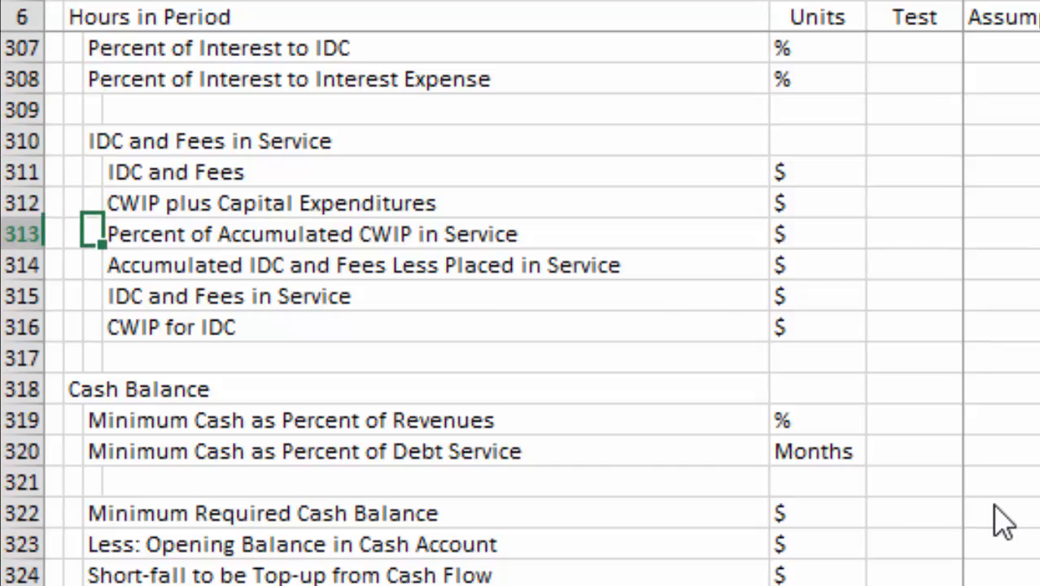
{"action": "key", "text": "Right"}
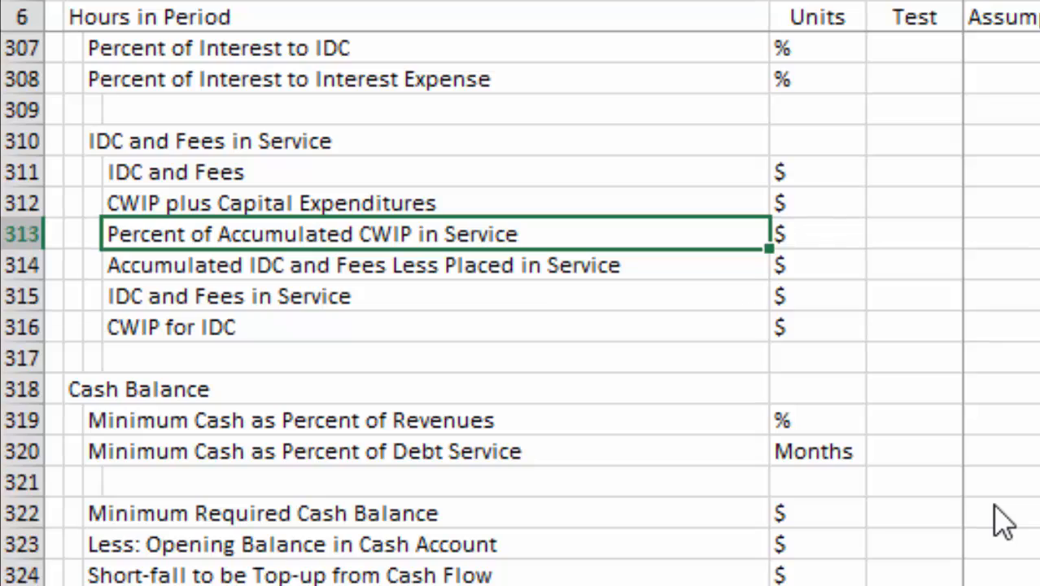
- In the first monthly column, examine the interest, fee and Construction Work in Progress rows above the IDC and Fees in Service block
{"action": "key", "text": "Right"}
{"action": "key", "text": "Right"}
{"action": "key", "text": "Right"}
{"action": "key", "text": "Right"}
{"action": "key", "text": "Right"}
{"action": "key", "text": "Up"}
{"action": "key", "text": "Up"}
{"action": "key", "text": "Up"}
{"action": "key", "text": "Up"}
{"action": "key", "text": "Up"}
{"action": "key", "text": "Up"}
{"action": "key", "text": "Up"}
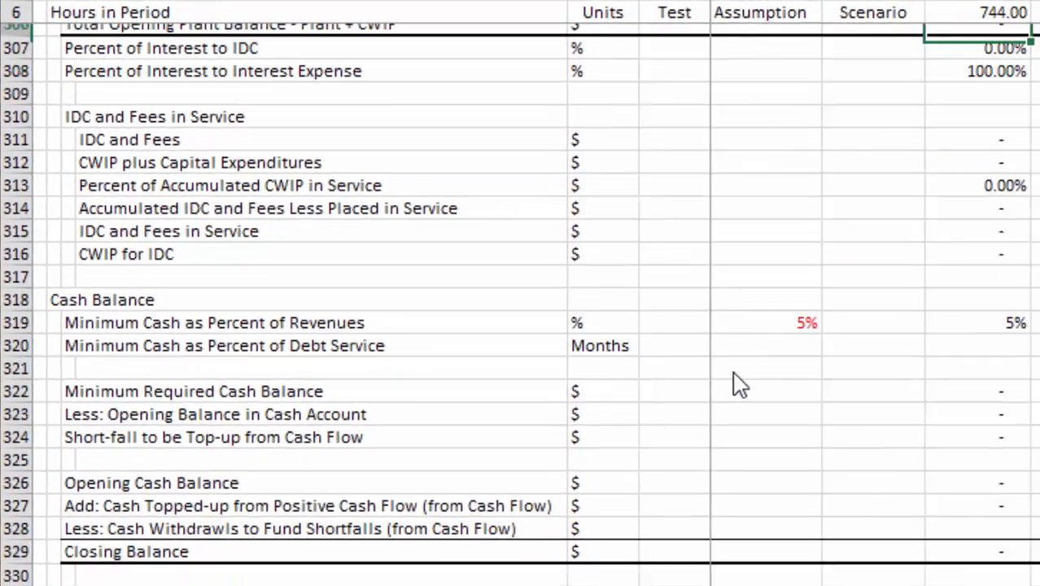
{"action": "key", "text": "Up"}
{"action": "key", "text": "Up"}
{"action": "key", "text": "Up"}
{"action": "key", "text": "Up"}
{"action": "key", "text": "Up"}
{"action": "key", "text": "Up"}
{"action": "key", "text": "Up"}
{"action": "key", "text": "Up"}
{"action": "key", "text": "Up"}
{"action": "key", "text": "Up"}
{"action": "key", "text": "Up"}
{"action": "key", "text": "Up"}
{"action": "key", "text": "Up"}
{"action": "key", "text": "Up"}
{"action": "key", "text": "Up"}
{"action": "key", "text": "Down"}
{"action": "key", "text": "Down"}
{"action": "key", "text": "Down"}
{"action": "key", "text": "Down"}
{"action": "key", "text": "Down"}
{"action": "key", "text": "Down"}
{"action": "key", "text": "Down"}
{"action": "key", "text": "Down"}
{"action": "key", "text": "Down"}
{"action": "key", "text": "Down"}
{"action": "key", "text": "Down"}
{"action": "key", "text": "Down"}
{"action": "key", "text": "Down"}
{"action": "key", "text": "Down"}
{"action": "key", "text": "Down"}
{"action": "key", "text": "Down"}
{"action": "key", "text": "Down"}
{"action": "key", "text": "Down"}
{"action": "key", "text": "Down"}
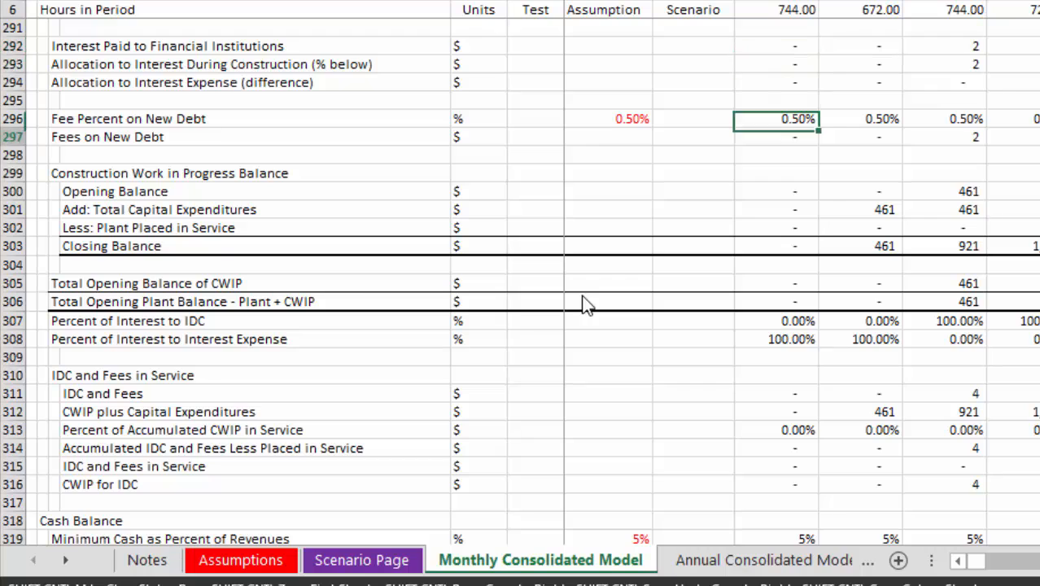
{"action": "key", "text": "Down"}
{"action": "key", "text": "Down"}
{"action": "key", "text": "Up"}
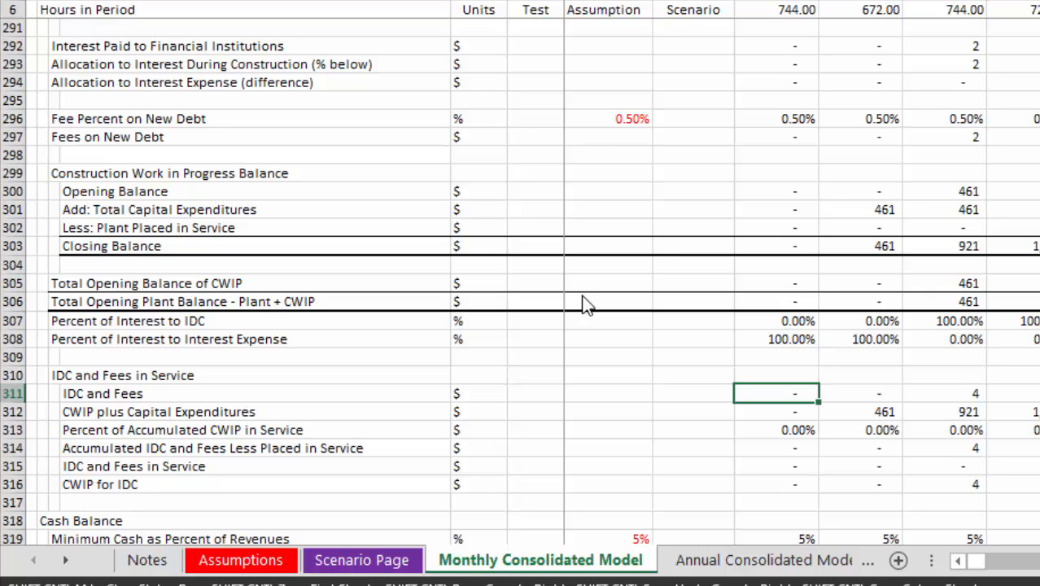
- Inspect the first-month formulas for CWIP plus Capital Expenditures, row 312, and Percent of Accumulated CWIP in Service, row 313
{"action": "key", "text": "Down"}
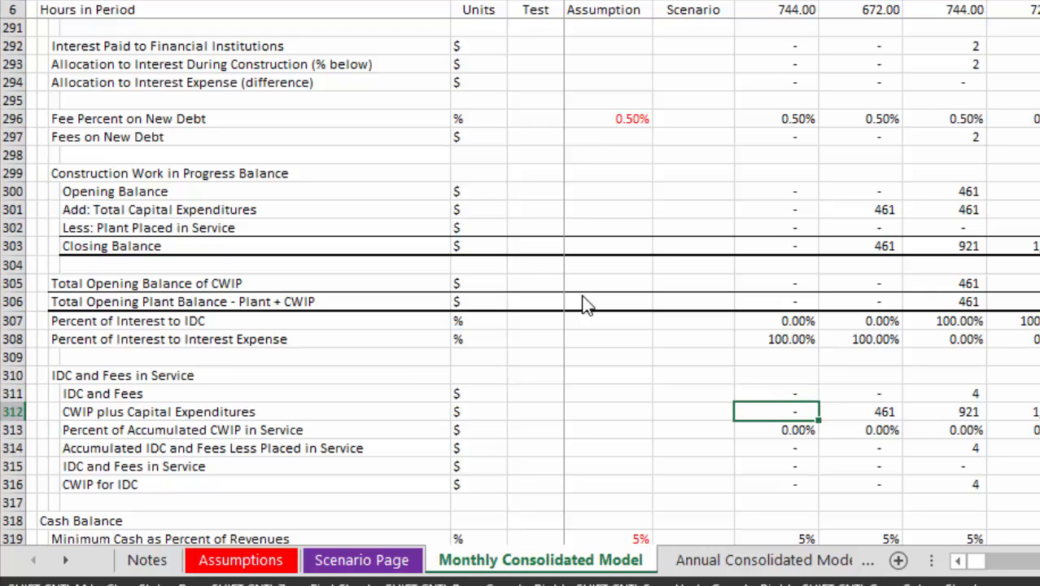
{"action": "key", "text": "F2"}
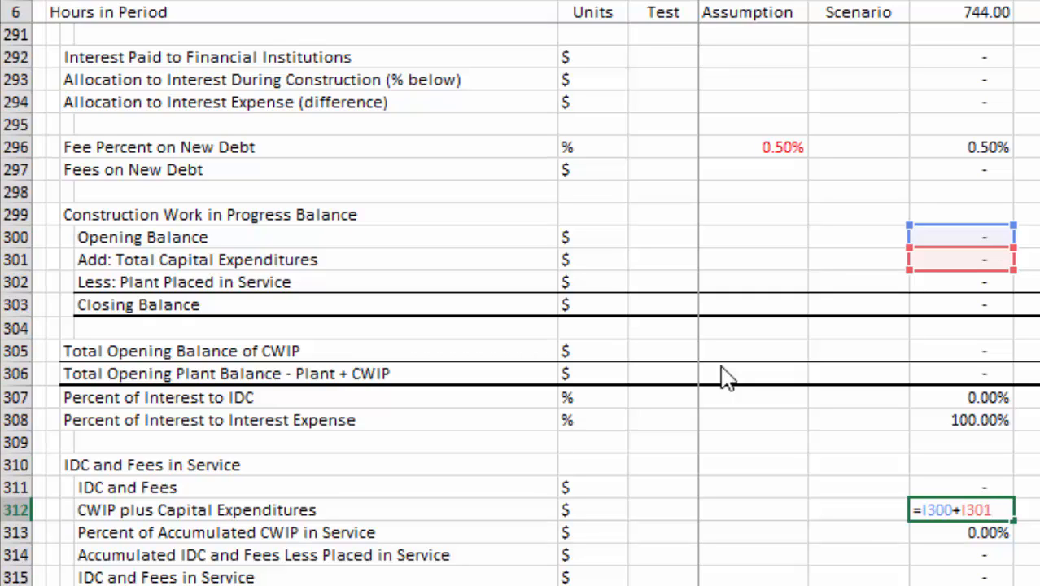
{"action": "key", "text": "Return"}
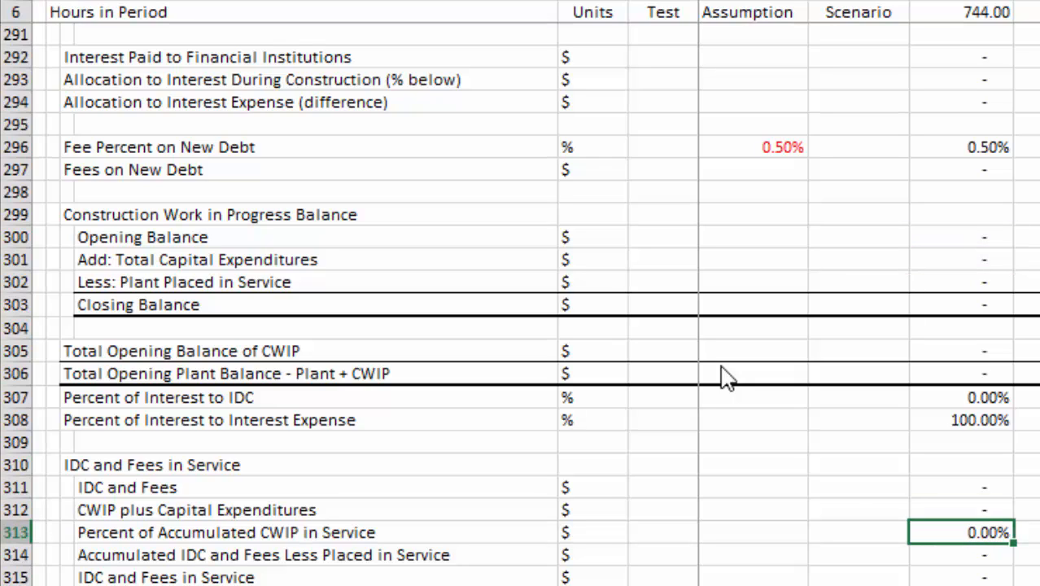
{"action": "key", "text": "F2"}
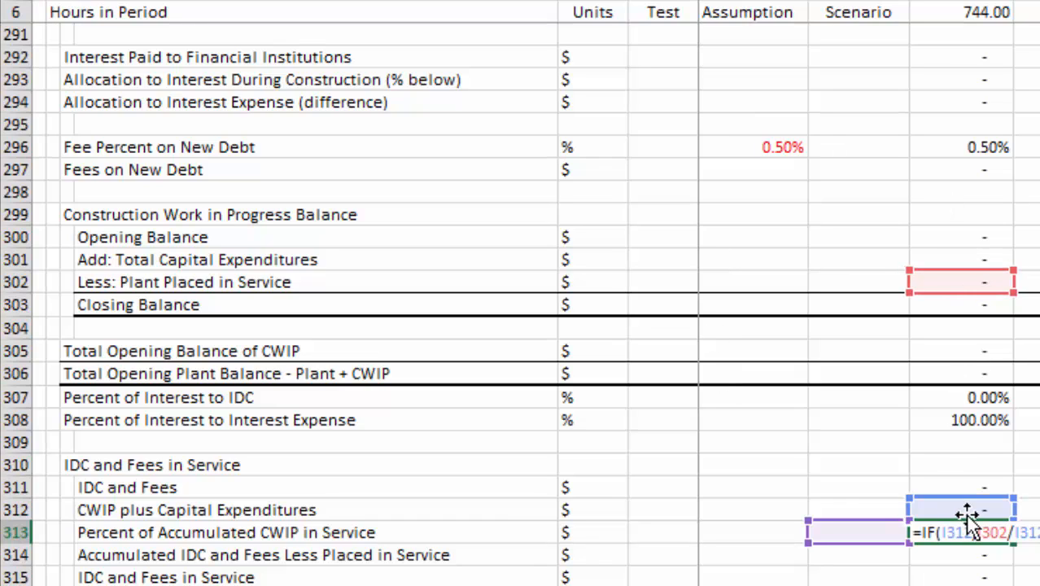
{"action": "left_click", "coordinate": [986, 580]}
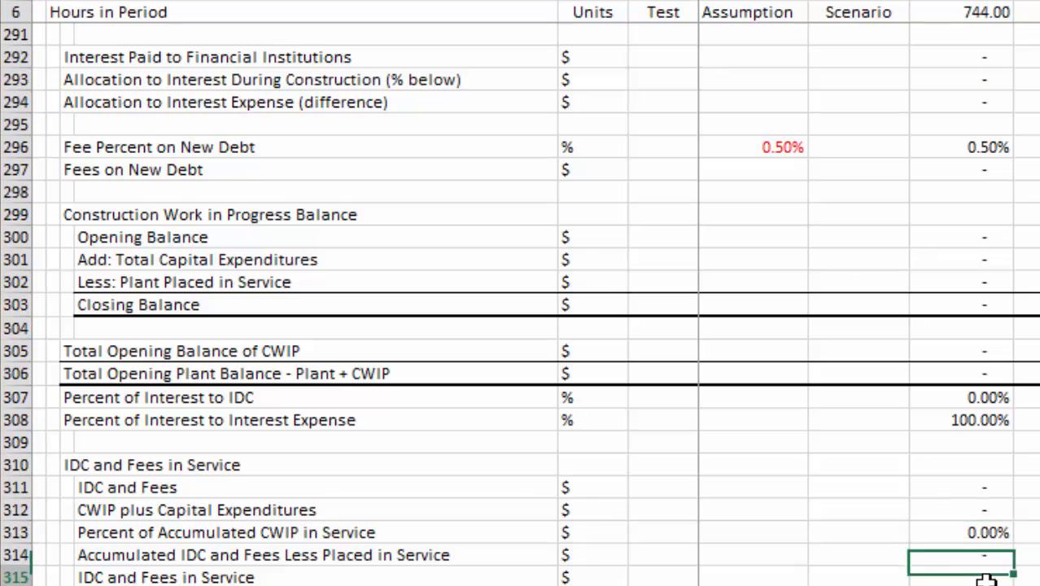
- Follow Percent of Accumulated CWIP in Service, row 313, across the months and examine the periods leading up to November 2017
{"action": "key", "text": "Up"}
{"action": "key", "text": "Up"}
{"action": "key", "text": "Right"}
{"action": "key", "text": "Right"}
{"action": "key", "text": "Right"}
{"action": "key", "text": "Right"}
{"action": "key", "text": "Right"}
{"action": "key", "text": "Right"}
{"action": "key", "text": "Right"}
{"action": "key", "text": "Right"}
{"action": "key", "text": "Right"}
{"action": "key", "text": "Right"}
{"action": "key", "text": "Right"}
{"action": "key", "text": "Right"}
{"action": "key", "text": "Right"}
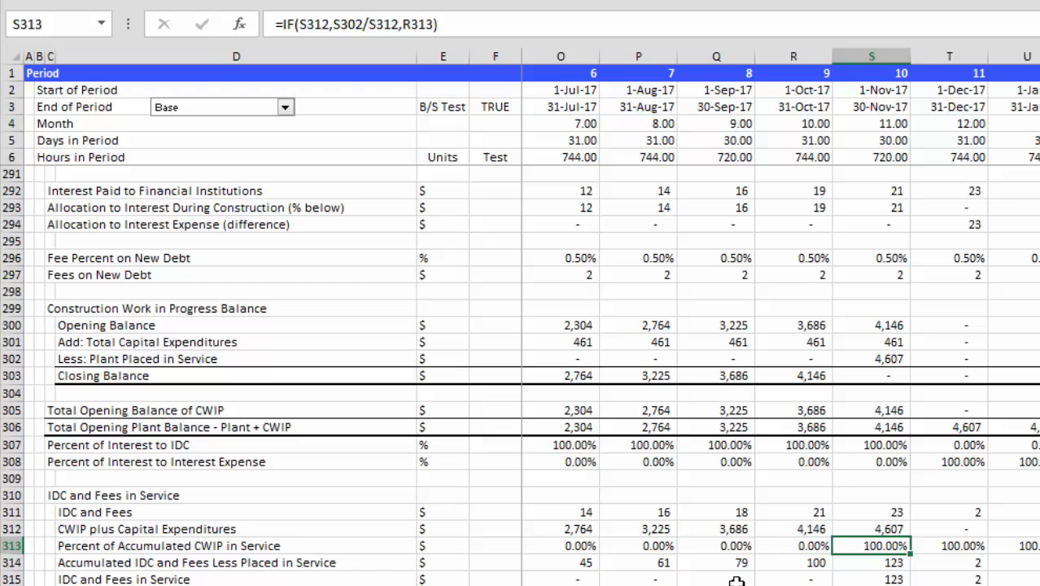
{"action": "key", "text": "Left"}
{"action": "key", "text": "Left"}
{"action": "key", "text": "Right"}
{"action": "key", "text": "Right"}
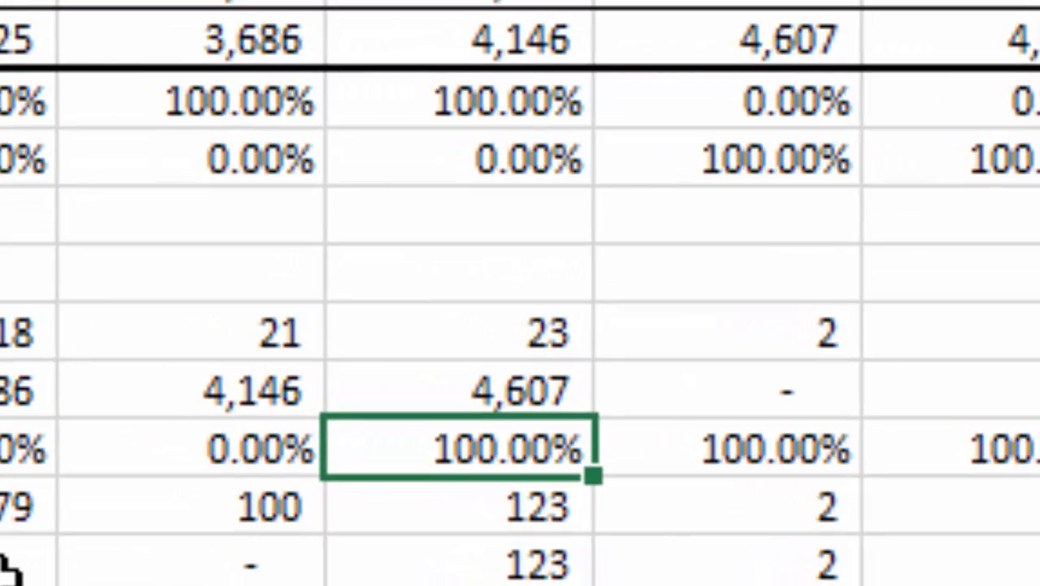
- Go back along row 313 to the first month and recheck which cells the Percent of Accumulated CWIP in Service formula references
{"action": "key", "text": "Left"}
{"action": "key", "text": "Left"}
{"action": "key", "text": "Left"}
{"action": "key", "text": "Left"}
{"action": "key", "text": "Left"}
{"action": "key", "text": "Left"}
{"action": "key", "text": "Left"}
{"action": "key", "text": "Left"}
{"action": "key", "text": "Left"}
{"action": "key", "text": "Left"}
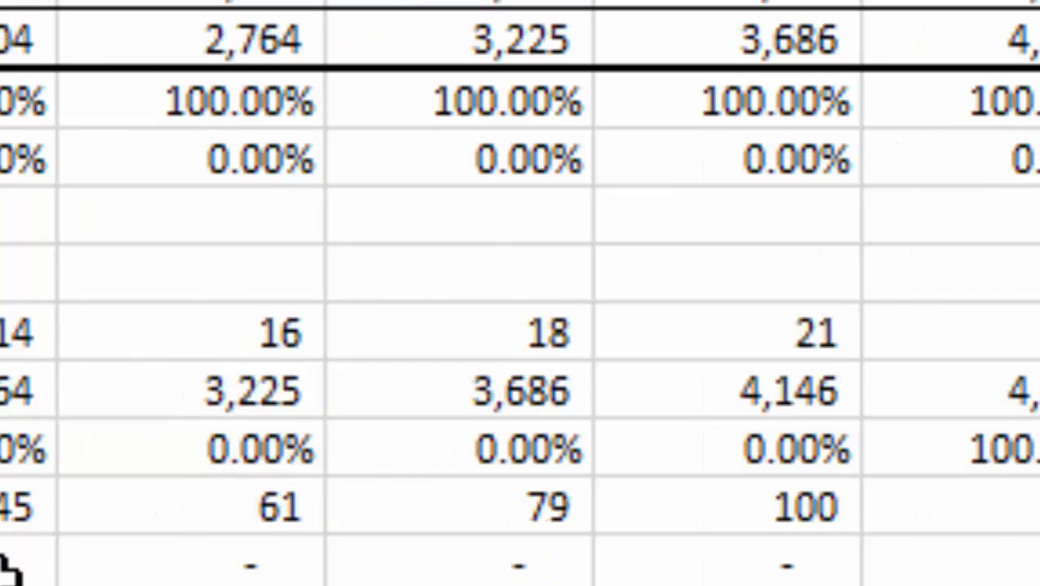
{"action": "key", "text": "F2"}
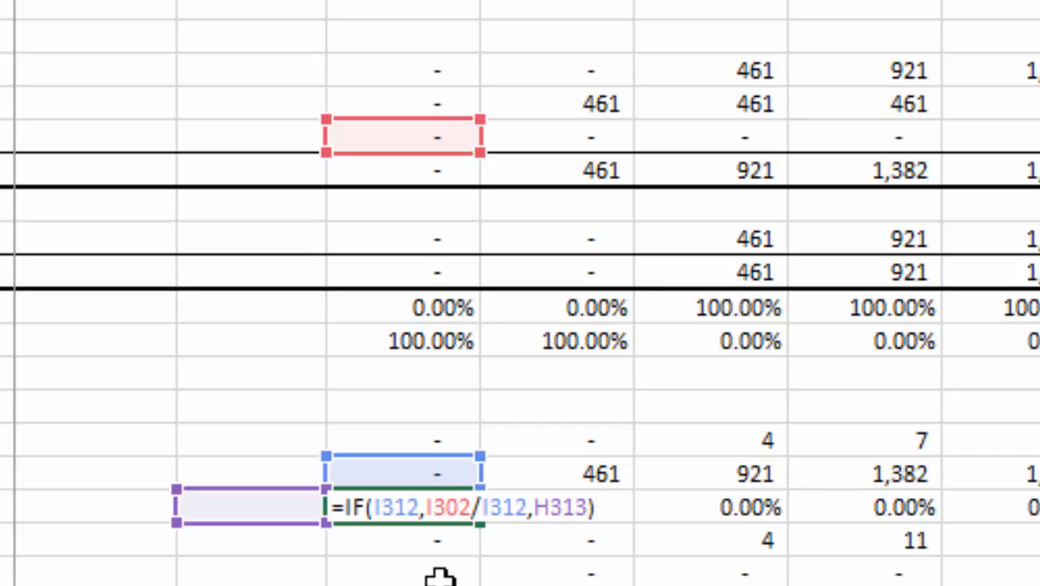
{"action": "key", "text": "Return"}
{"action": "key", "text": "Return"}
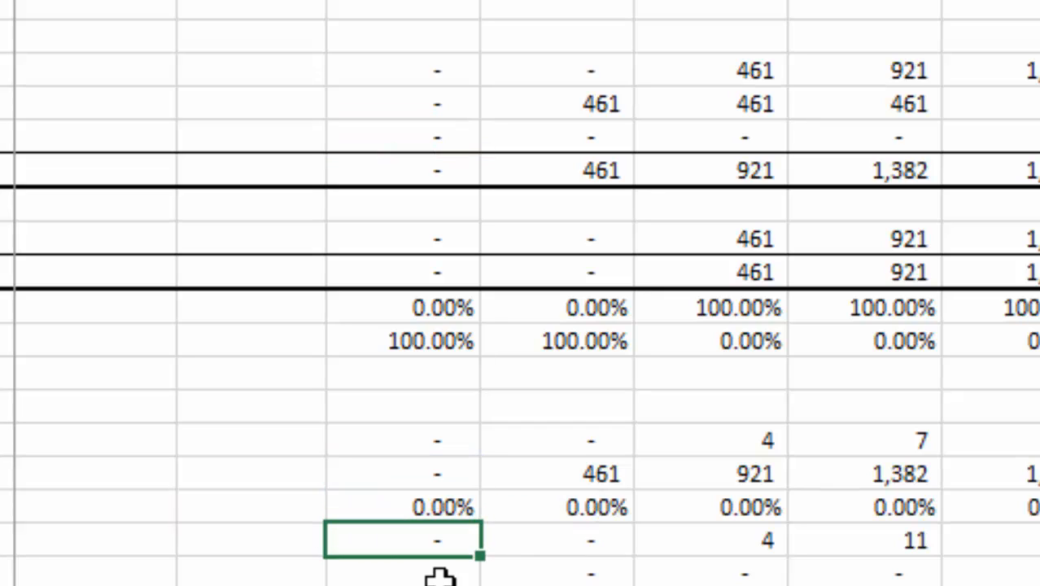
- Inspect the first-month formulas for Accumulated IDC and Fees Less Placed in Service, row 314, and IDC and Fees in Service, row 315
{"action": "key", "text": "Up"}
{"action": "key", "text": "Down"}
{"action": "key", "text": "F2"}
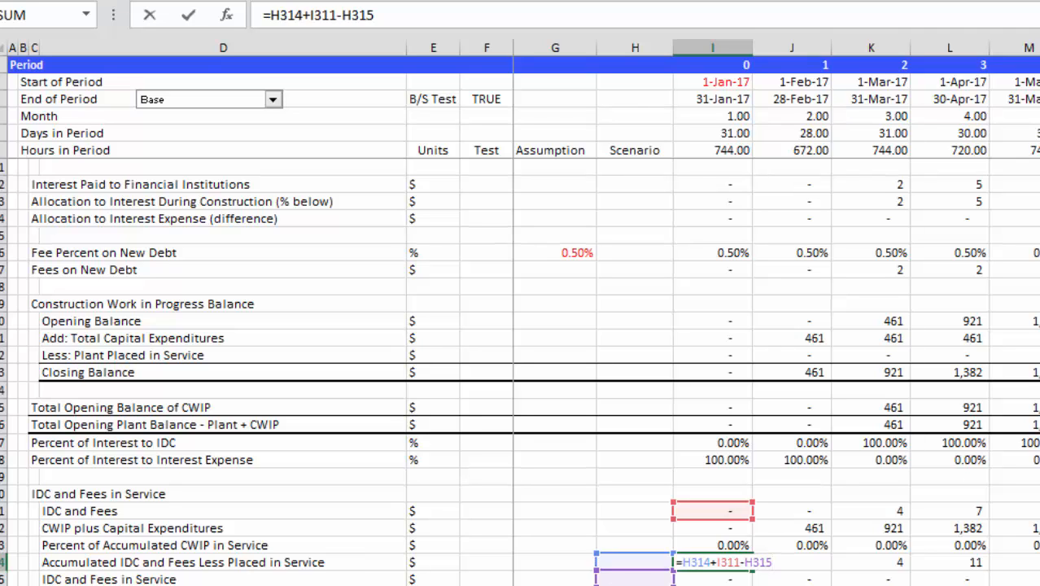
{"action": "key", "text": "Return"}
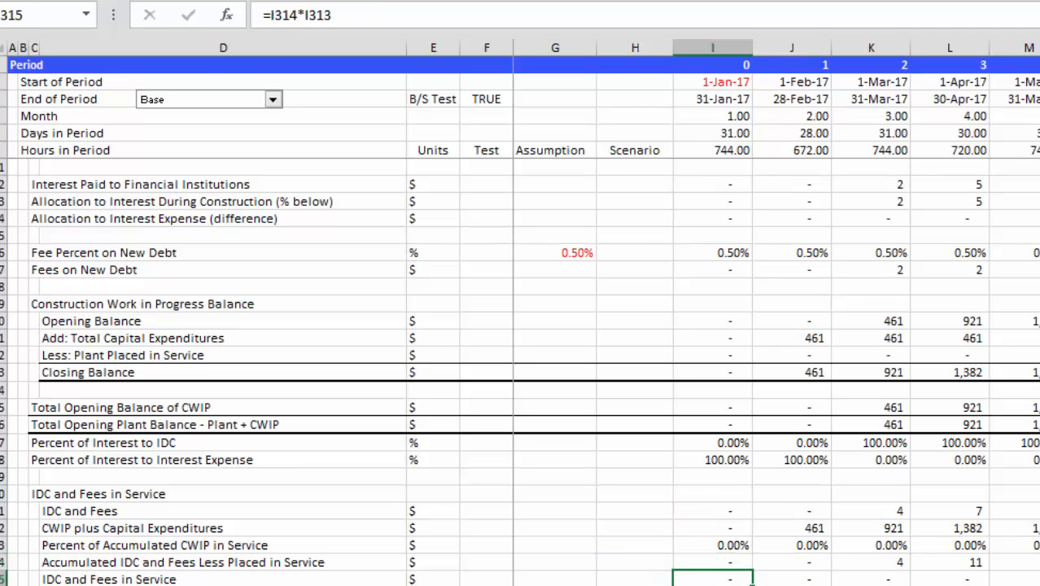
{"action": "key", "text": "F2"}
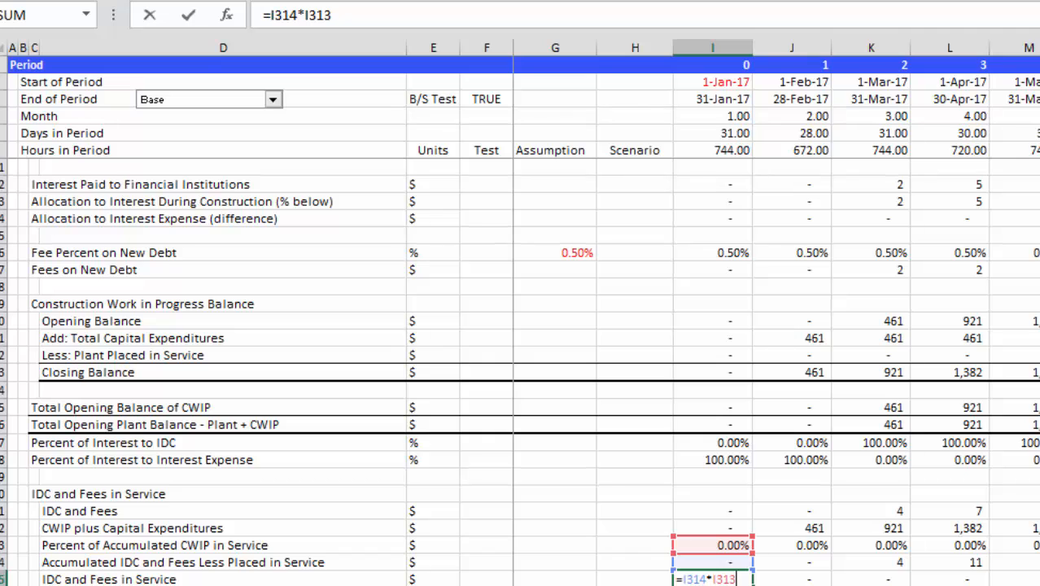
{"action": "key", "text": "Return"}
{"action": "key", "text": "Left"}
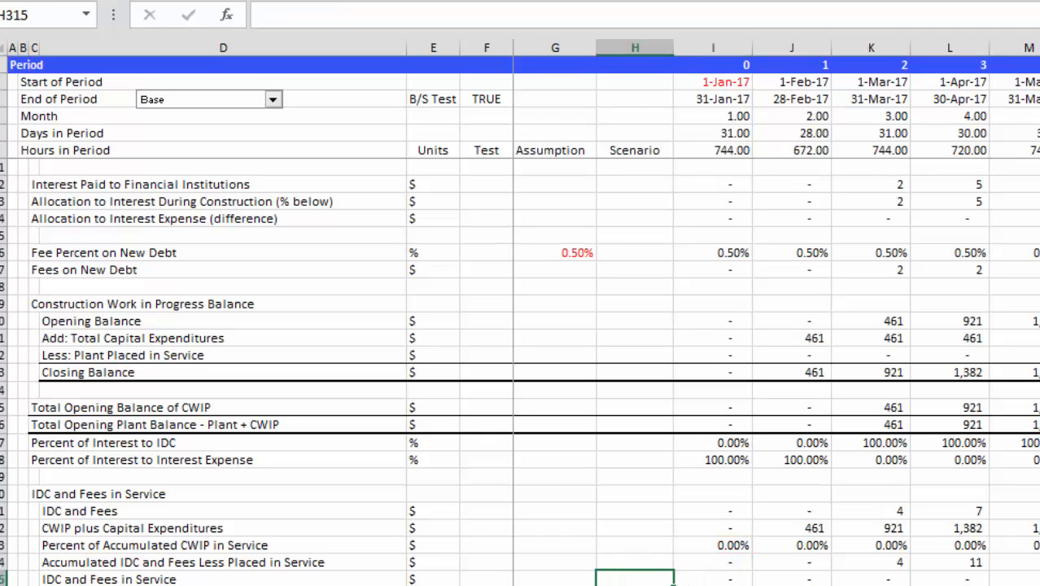
- Follow IDC and Fees in Service, row 315, across the months and examine the November and December 2017 cells
{"action": "key", "text": "Right"}
{"action": "key", "text": "Right"}
{"action": "key", "text": "Right"}
{"action": "key", "text": "Right"}
{"action": "key", "text": "Right"}
{"action": "key", "text": "Right"}
{"action": "key", "text": "Right"}
{"action": "key", "text": "Right"}
{"action": "key", "text": "Right"}
{"action": "key", "text": "Right"}
{"action": "key", "text": "Right"}
{"action": "key", "text": "Right"}
{"action": "key", "text": "Right"}
{"action": "key", "text": "Right"}
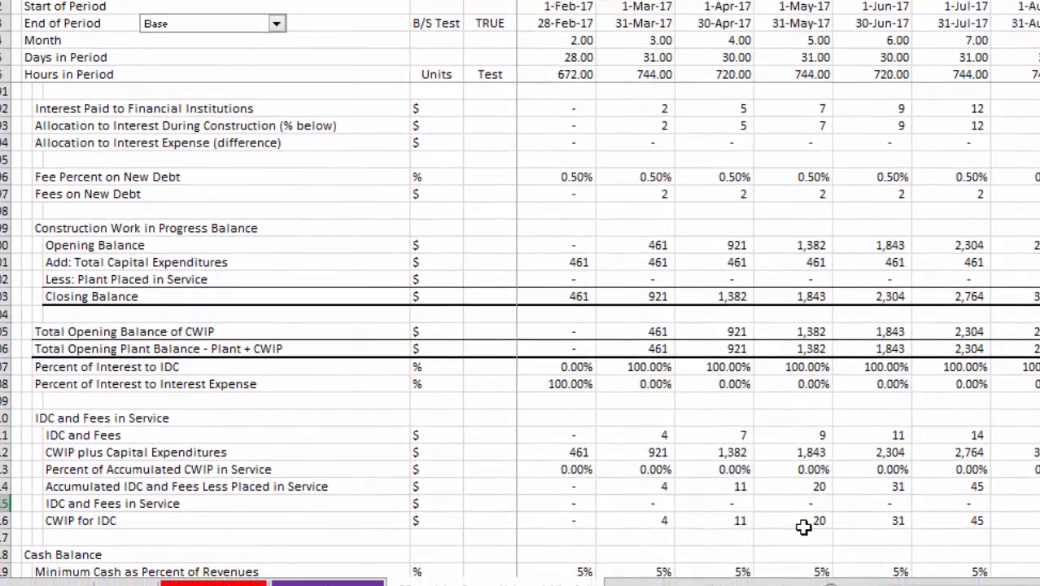
{"action": "key", "text": "Right"}
{"action": "key", "text": "Right"}
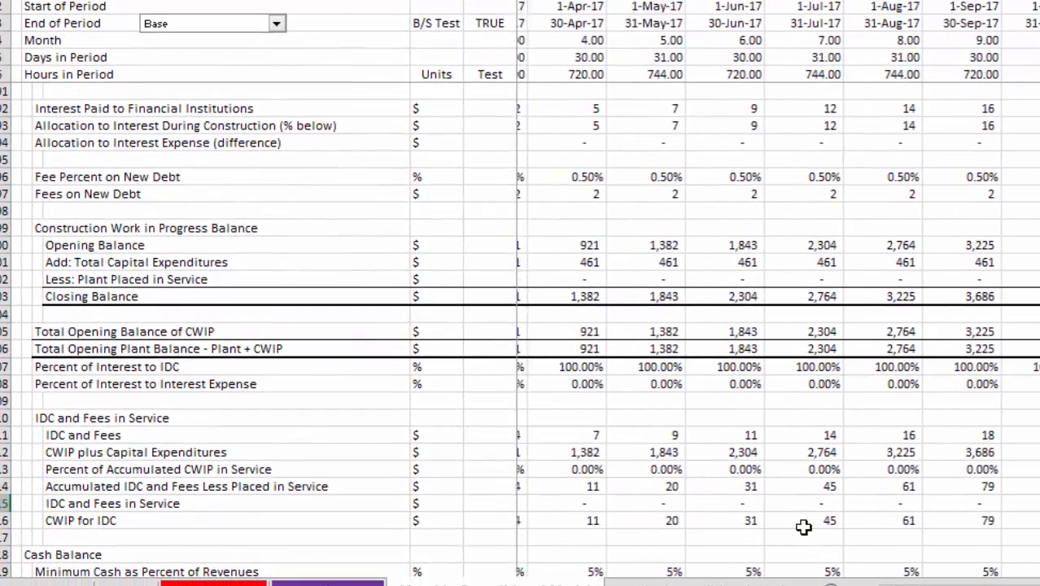
{"action": "key", "text": "Up"}
{"action": "key", "text": "Down"}
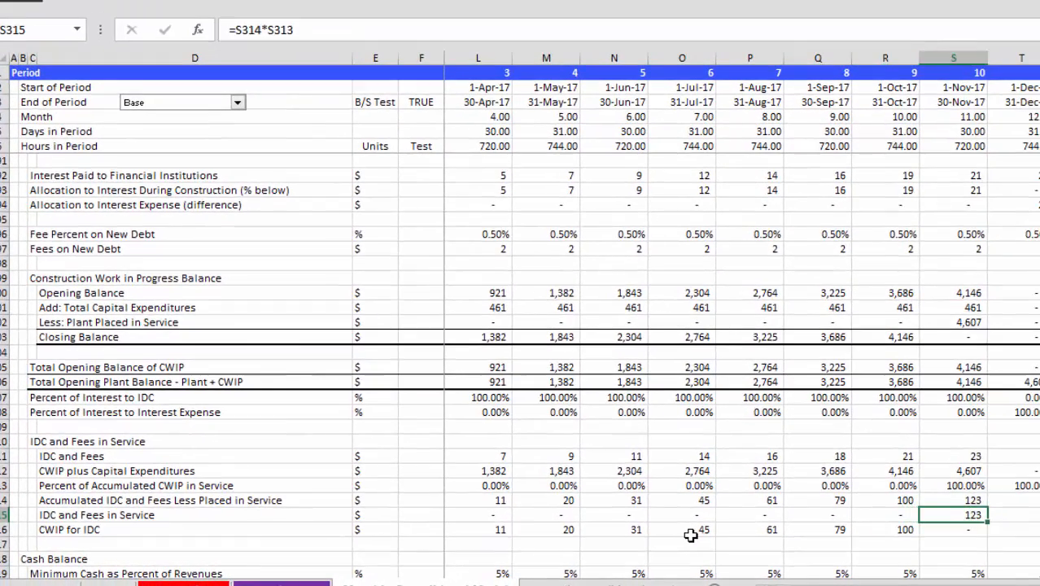
{"action": "key", "text": "Right"}
{"action": "key", "text": "Up"}
{"action": "key", "text": "Down"}
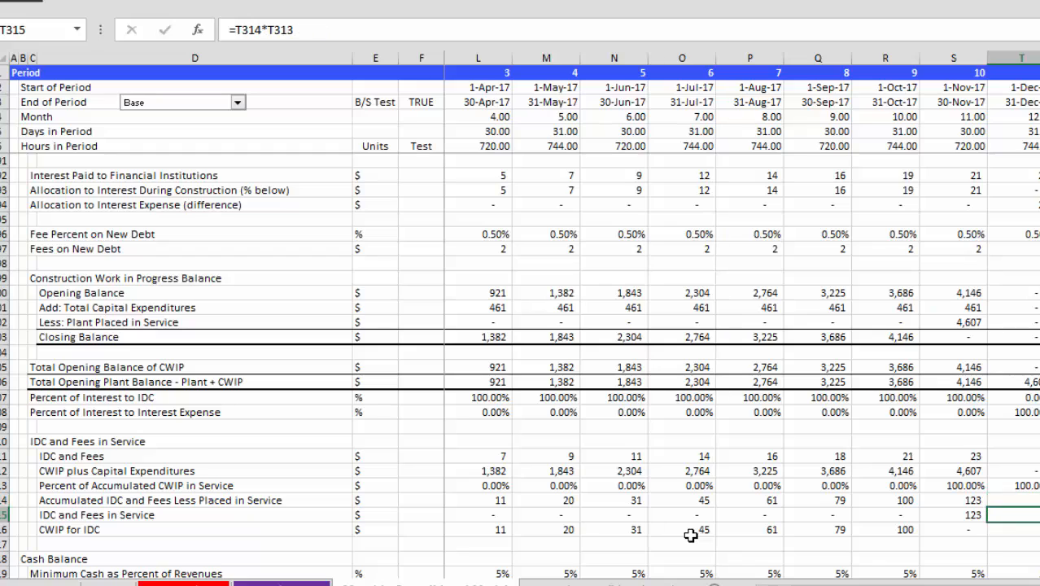
- Examine the December 2017 column from IDC and Fees in Service up through the Construction Work in Progress rows and back
{"action": "key", "text": "Up"}
{"action": "key", "text": "Up"}
{"action": "key", "text": "Up"}
{"action": "key", "text": "Up"}
{"action": "key", "text": "Up"}
{"action": "key", "text": "Up"}
{"action": "key", "text": "Up"}
{"action": "key", "text": "Up"}
{"action": "key", "text": "Up"}
{"action": "key", "text": "Up"}
{"action": "key", "text": "Up"}
{"action": "key", "text": "Up"}
{"action": "key", "text": "Up"}
{"action": "key", "text": "Up"}
{"action": "key", "text": "Up"}
{"action": "key", "text": "Up"}
{"action": "key", "text": "Up"}
{"action": "key", "text": "Up"}
{"action": "key", "text": "Down"}
{"action": "key", "text": "Down"}
{"action": "key", "text": "Down"}
{"action": "key", "text": "Down"}
{"action": "key", "text": "Down"}
{"action": "key", "text": "Down"}
{"action": "key", "text": "Down"}
{"action": "key", "text": "Down"}
{"action": "key", "text": "Down"}
{"action": "key", "text": "Down"}
{"action": "key", "text": "Down"}
{"action": "key", "text": "Down"}
{"action": "key", "text": "Down"}
{"action": "key", "text": "Down"}
{"action": "key", "text": "Down"}
{"action": "key", "text": "Down"}
{"action": "key", "text": "Down"}
{"action": "key", "text": "Down"}
{"action": "key", "text": "Down"}
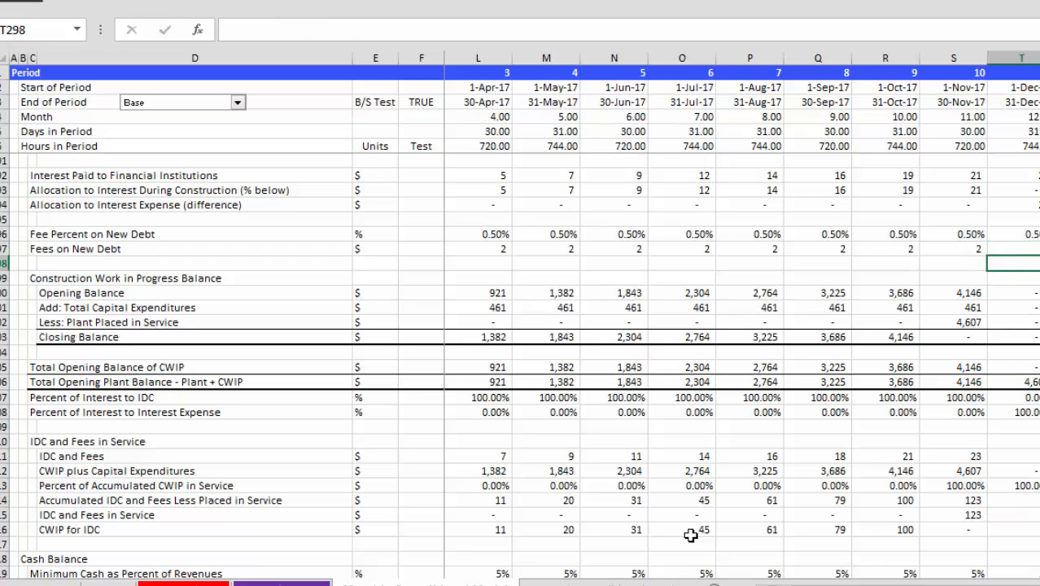
- Compare the October, November and December 2017 cells of IDC and Fees in Service, row 315
{"action": "key", "text": "Up"}
{"action": "key", "text": "Left"}
{"action": "key", "text": "Left"}
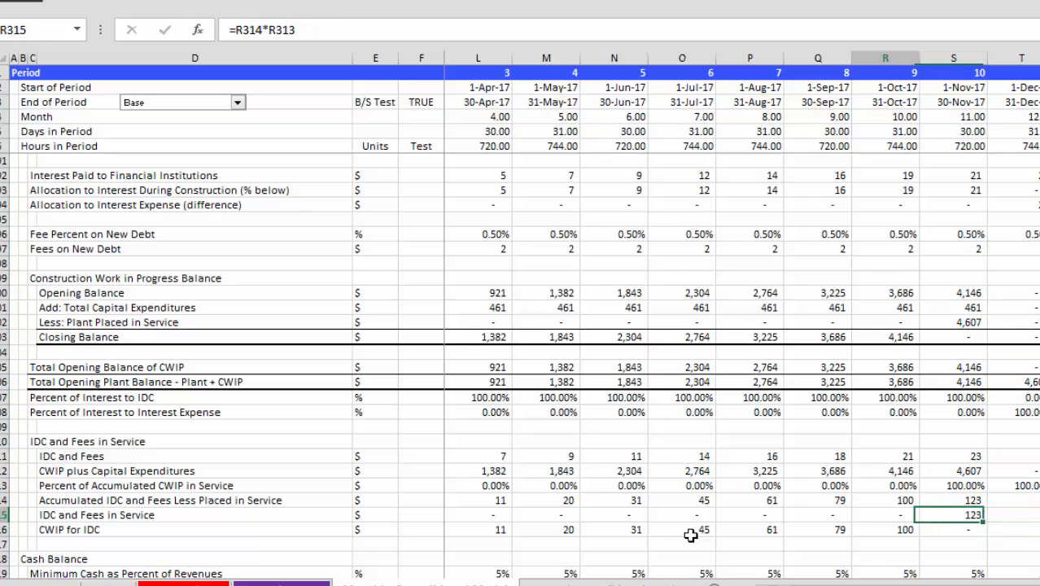
{"action": "key", "text": "Right"}
{"action": "key", "text": "Right"}
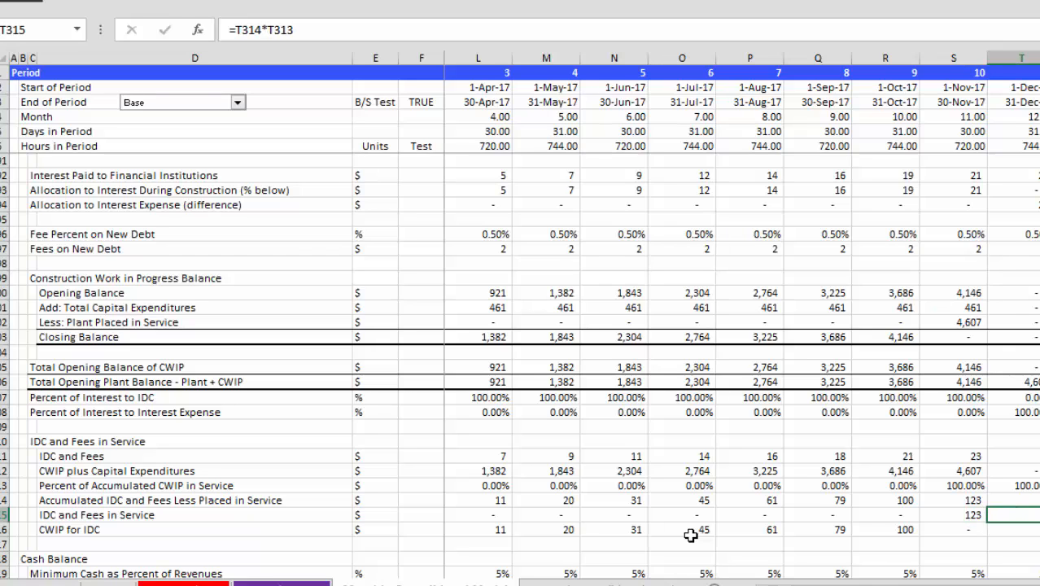
- Examine the CWIP for IDC formulas in row 316 from December 2017 back to April 2017
{"action": "key", "text": "Down"}
{"action": "key", "text": "Left"}
{"action": "key", "text": "Left"}
{"action": "key", "text": "Left"}
{"action": "key", "text": "Left"}
{"action": "key", "text": "Left"}
{"action": "key", "text": "Left"}
{"action": "key", "text": "Left"}
{"action": "key", "text": "Left"}
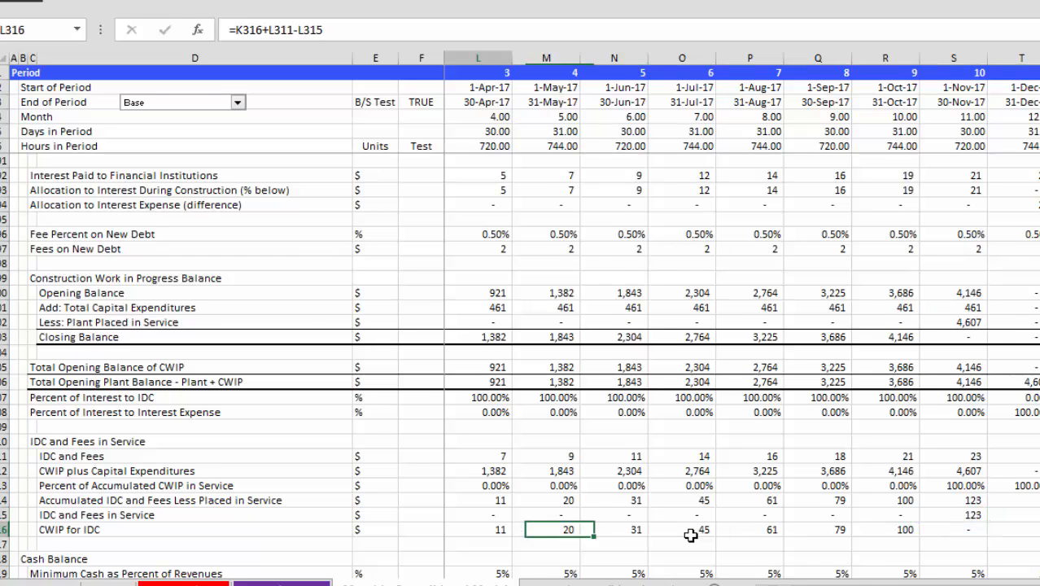
- Re-enter the January 2017 CWIP for IDC formula in cell I316 as =H316+I311-I315
{"action": "key", "text": "Home"}
{"action": "key", "text": "Right"}
{"action": "key", "text": "Right"}
{"action": "key", "text": "Right"}
{"action": "key", "text": "Right"}
{"action": "key", "text": "Right"}
{"action": "key", "text": "Right"}
{"action": "key", "text": "Right"}
{"action": "key", "text": "Right"}
{"action": "key", "text": "Right"}
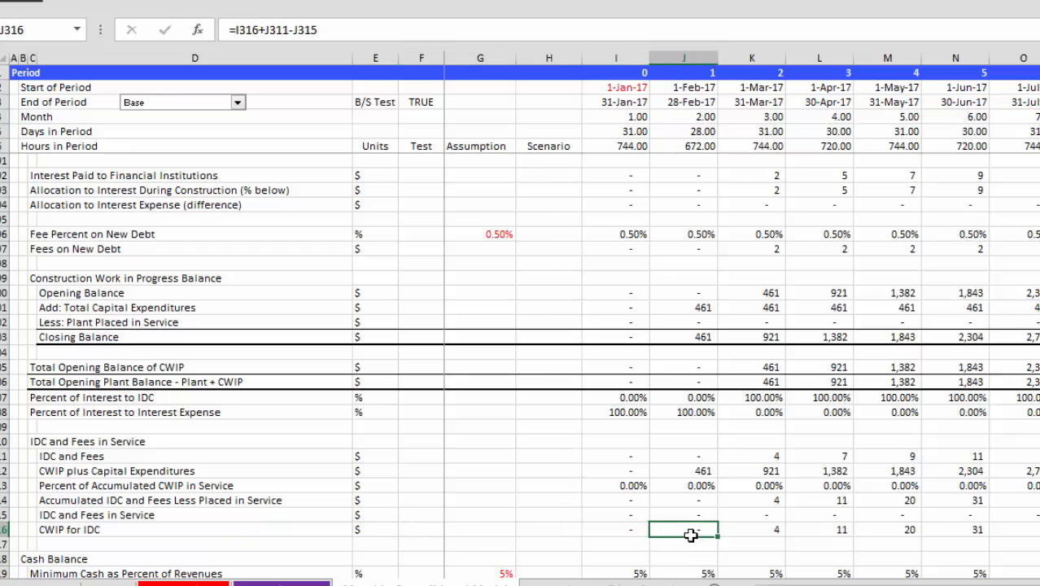
{"action": "key", "text": "Left"}
{"action": "type", "text": "="}
{"action": "key", "text": "Left"}
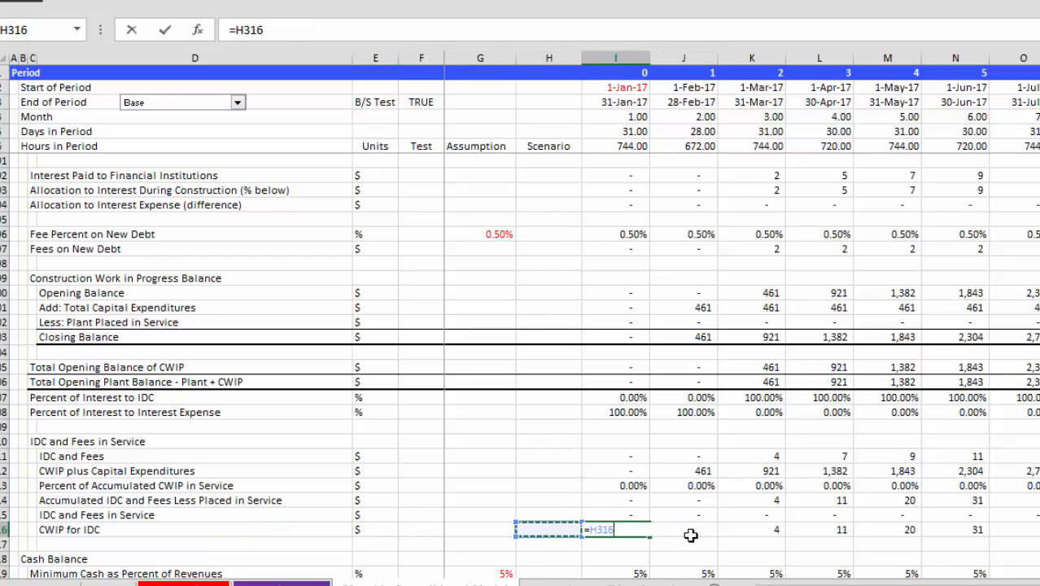
{"action": "type", "text": "+I311-I315"}
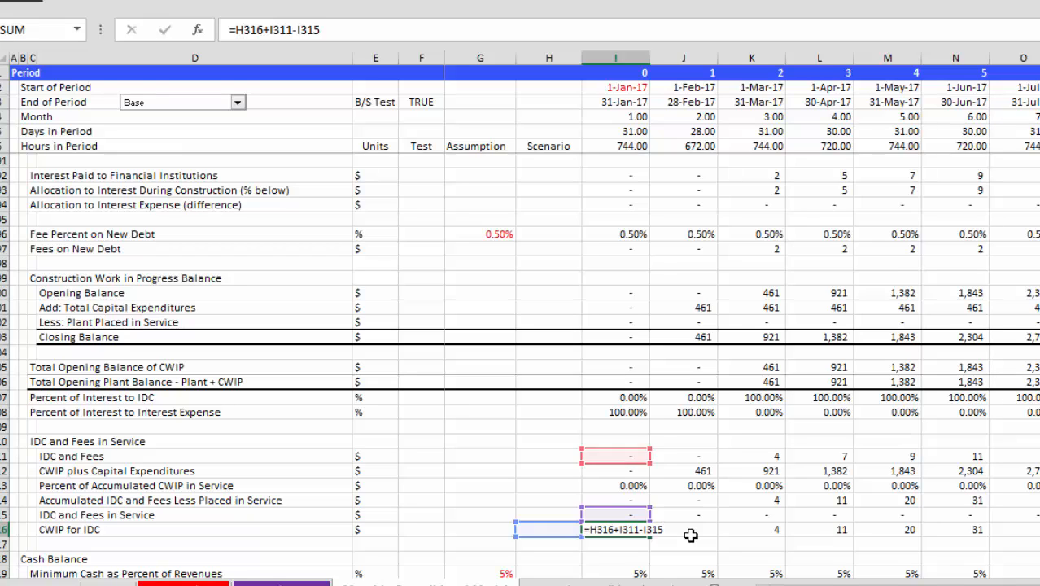
{"action": "key", "text": "ctrl+Return"}
{"action": "key", "text": "Return"}
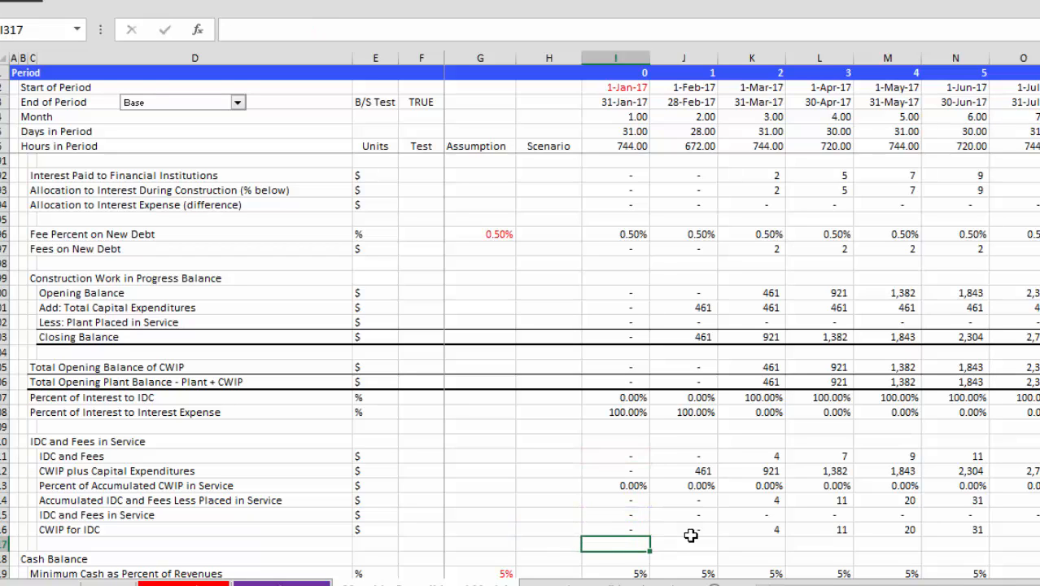
- Examine the CWIP for IDC label in row 316 and the rows between it and the Cash Balance section
{"action": "key", "text": "Up"}
{"action": "key", "text": "Left"}
{"action": "key", "text": "Left"}
{"action": "key", "text": "Left"}
{"action": "key", "text": "Left"}
{"action": "key", "text": "Left"}
{"action": "key", "text": "Left"}
{"action": "key", "text": "Left"}
{"action": "key", "text": "Left"}
{"action": "key", "text": "Right"}
{"action": "key", "text": "Right"}
{"action": "key", "text": "Right"}
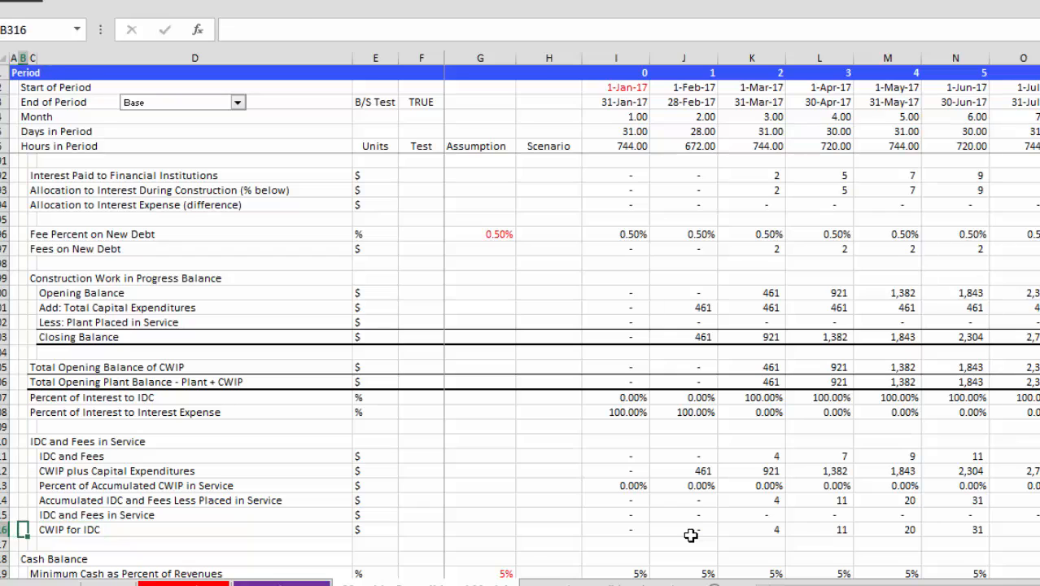
{"action": "key", "text": "Down"}
{"action": "key", "text": "Down"}
{"action": "key", "text": "Down"}
{"action": "key", "text": "Down"}
{"action": "key", "text": "Down"}
{"action": "key", "text": "Down"}
{"action": "key", "text": "Down"}
{"action": "key", "text": "Down"}
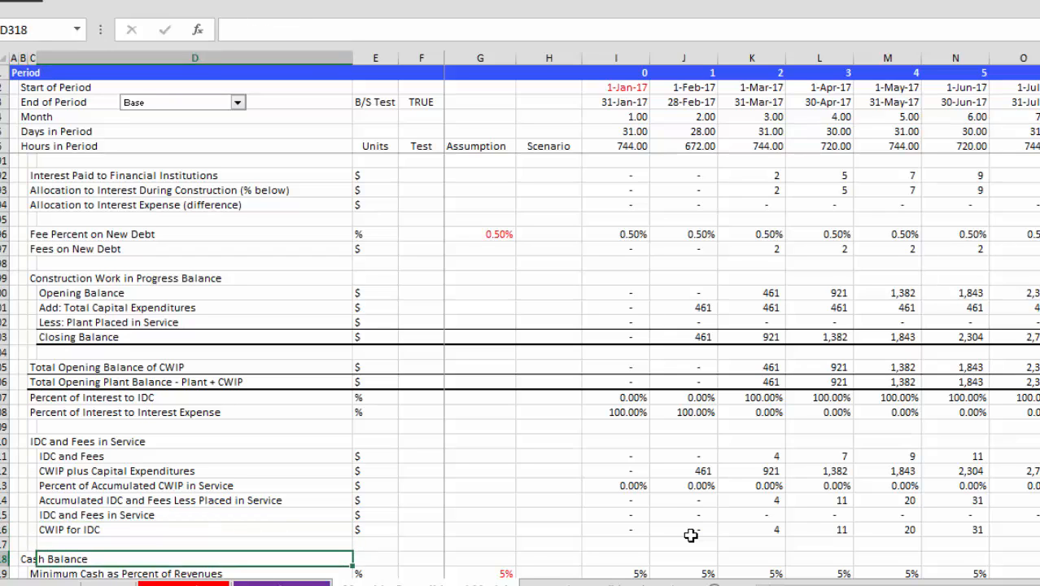
{"action": "key", "text": "Up"}
{"action": "key", "text": "Up"}
{"action": "key", "text": "Up"}
{"action": "key", "text": "Up"}
{"action": "key", "text": "Up"}
{"action": "key", "text": "Up"}
{"action": "key", "text": "Up"}
{"action": "key", "text": "Up"}
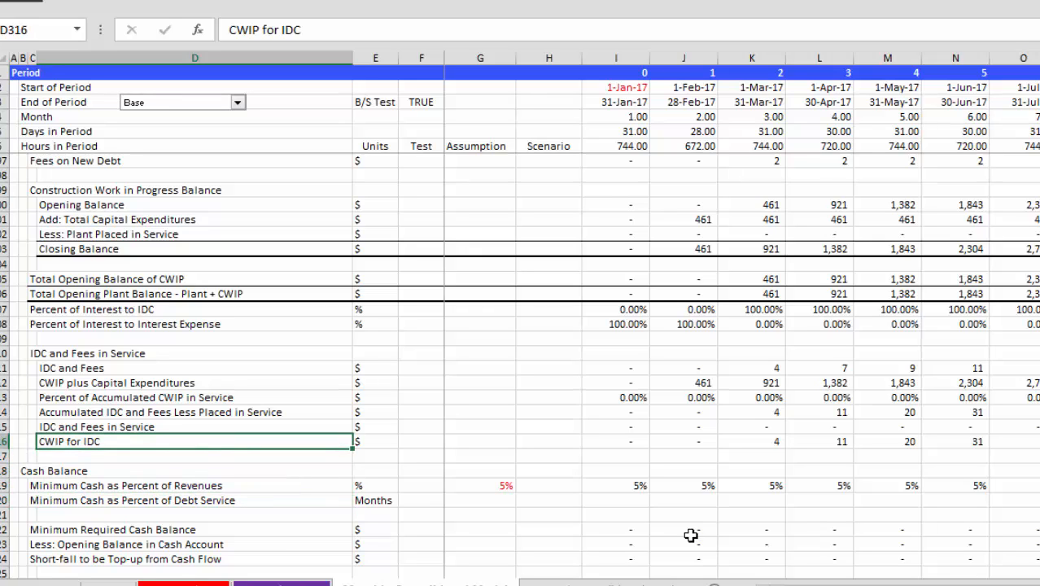
- Review the Cash Balance section and continue down to the Depreciation Amount row under Profit and Loss
{"action": "key", "text": "Down"}
{"action": "key", "text": "Down"}
{"action": "key", "text": "Down"}
{"action": "key", "text": "Down"}
{"action": "key", "text": "Down"}
{"action": "key", "text": "Down"}
{"action": "key", "text": "Down"}
{"action": "key", "text": "Down"}
{"action": "key", "text": "Down"}
{"action": "key", "text": "Down"}
{"action": "key", "text": "Down"}
{"action": "key", "text": "Down"}
{"action": "key", "text": "Down"}
{"action": "key", "text": "Down"}
{"action": "key", "text": "Down"}
{"action": "key", "text": "Down"}
{"action": "key", "text": "Down"}
{"action": "key", "text": "Down"}
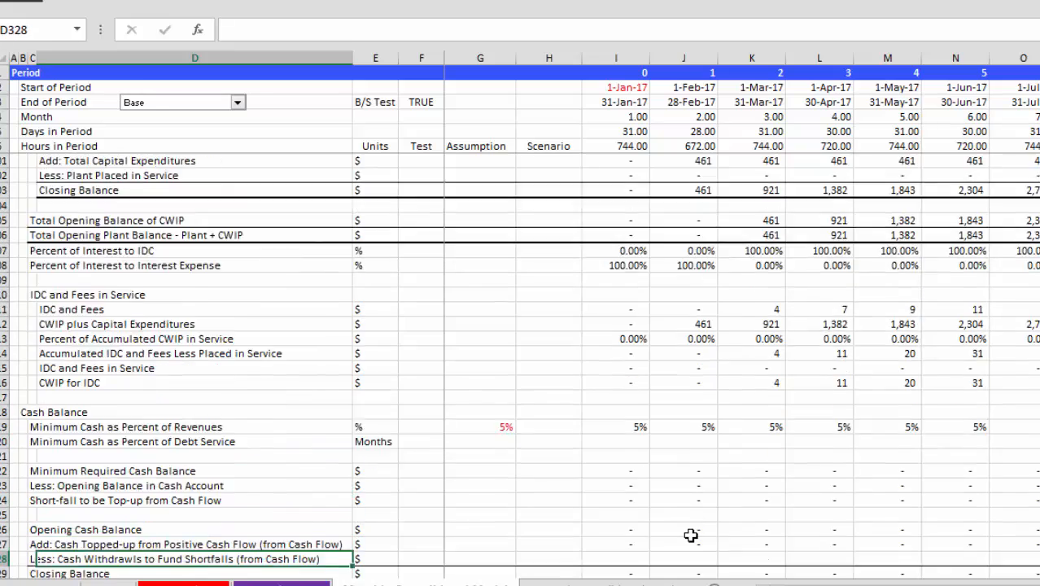
{"action": "key", "text": "Up"}
{"action": "key", "text": "Up"}
{"action": "key", "text": "Down"}
{"action": "key", "text": "Down"}
{"action": "key", "text": "Down"}
{"action": "key", "text": "Down"}
{"action": "key", "text": "Down"}
{"action": "key", "text": "Down"}
{"action": "key", "text": "Down"}
{"action": "key", "text": "Down"}
{"action": "key", "text": "Down"}
{"action": "key", "text": "Down"}
{"action": "key", "text": "Down"}
{"action": "key", "text": "Down"}
{"action": "key", "text": "Down"}
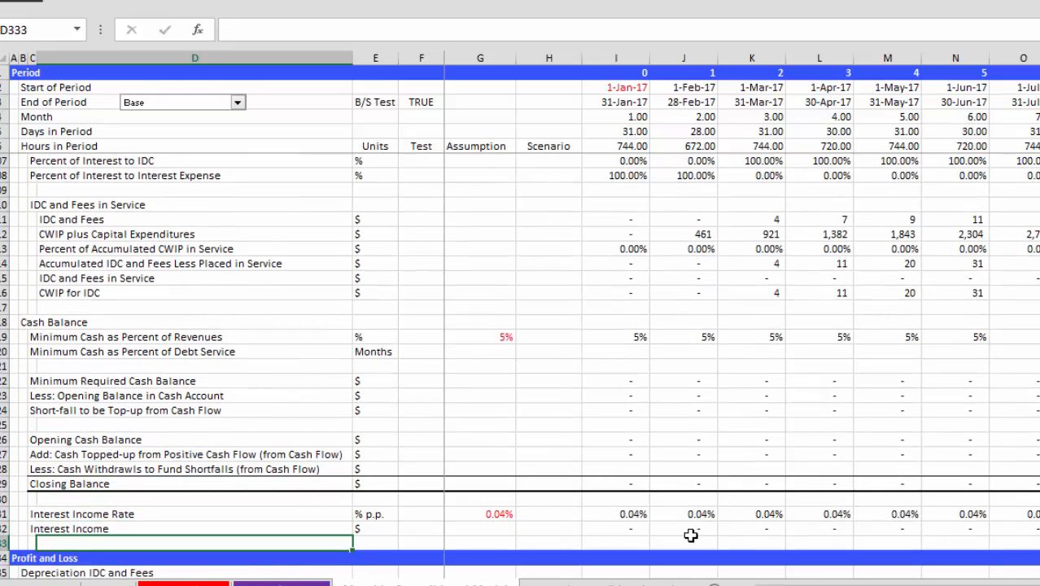
{"action": "key", "text": "Up"}
{"action": "key", "text": "Up"}
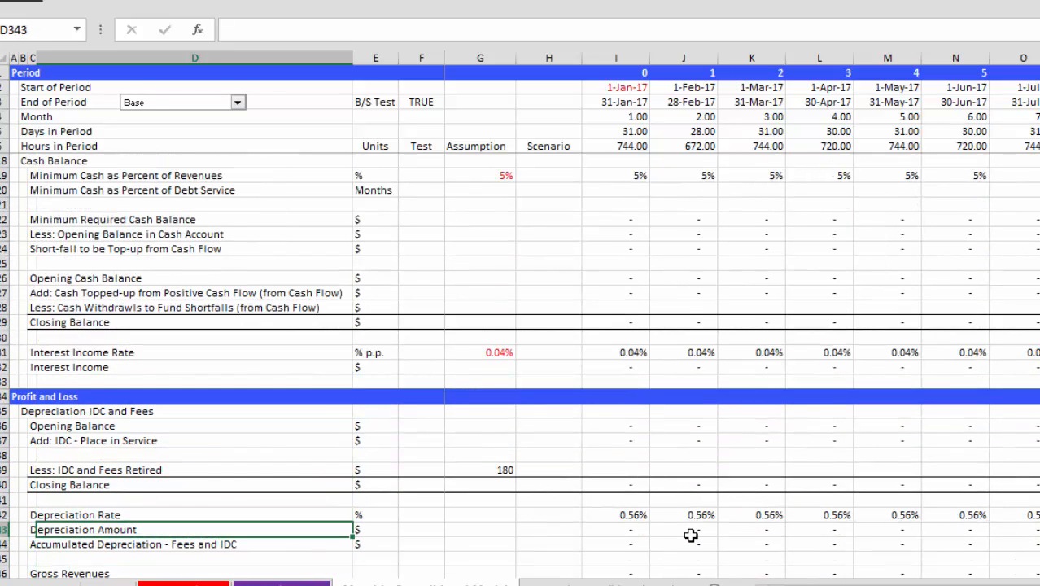
- Examine the Depreciation IDC and Fees block from Depreciation Amount up to the Profit and Loss heading
{"action": "key", "text": "Down"}
{"action": "key", "text": "Up"}
{"action": "key", "text": "Up"}
{"action": "key", "text": "Up"}
{"action": "key", "text": "Up"}
{"action": "key", "text": "Up"}
{"action": "key", "text": "Up"}
{"action": "key", "text": "Up"}
{"action": "key", "text": "Up"}
{"action": "key", "text": "Up"}
{"action": "key", "text": "Up"}
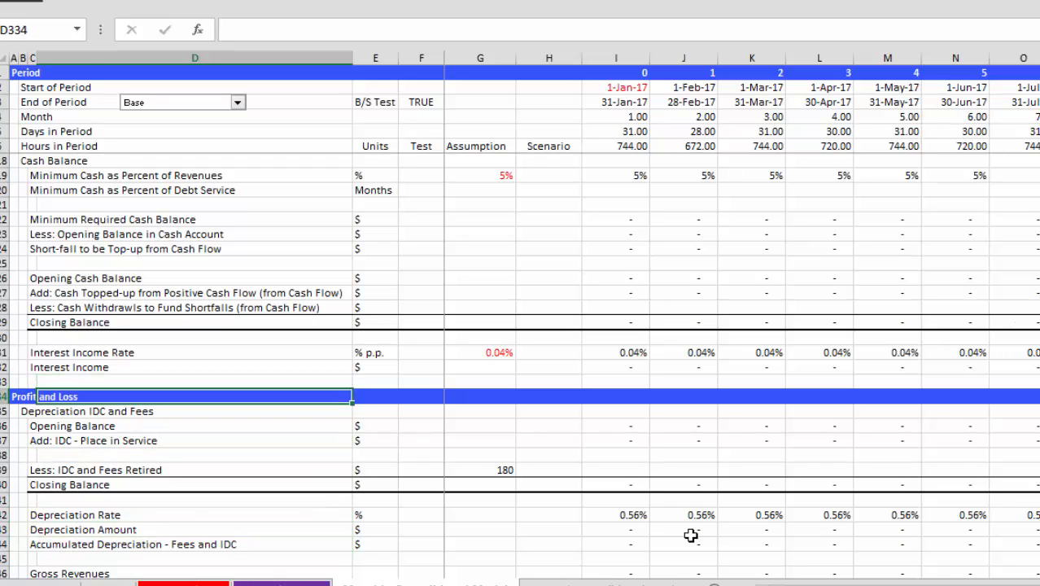
- Delete the blank row 338 between Add: IDC - Place in Service and Less: IDC and Fees Retired
{"action": "key", "text": "Down"}
{"action": "key", "text": "Down"}
{"action": "key", "text": "Down"}
{"action": "key", "text": "Down"}
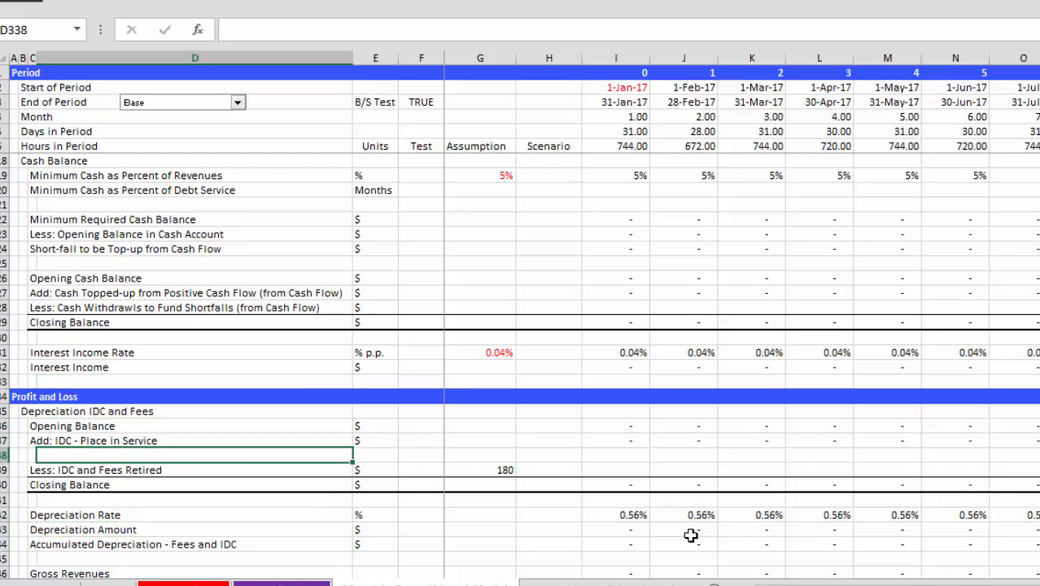
{"action": "key", "text": "Left"}
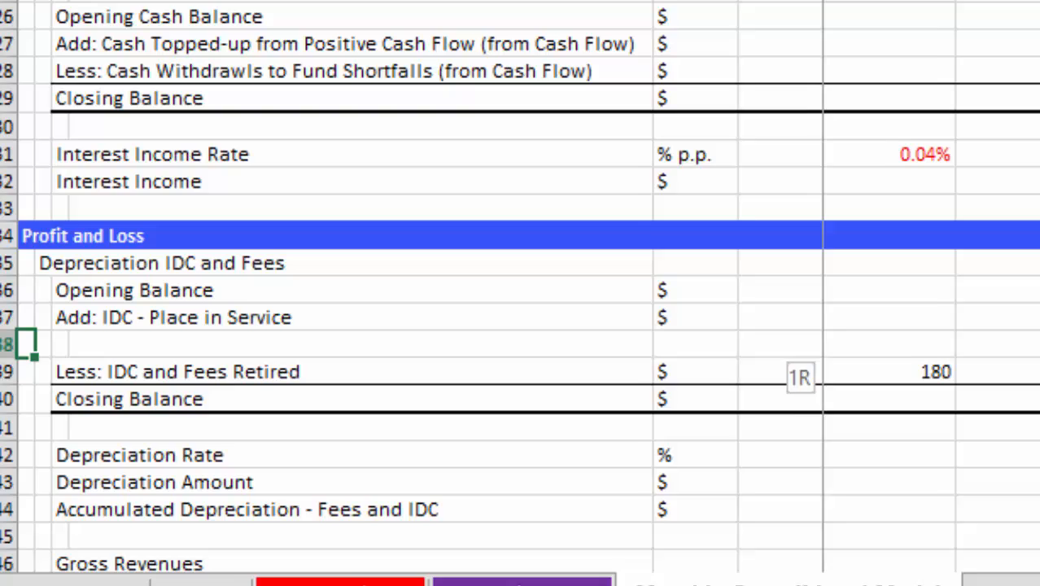
{"action": "key", "text": "shift+space"}
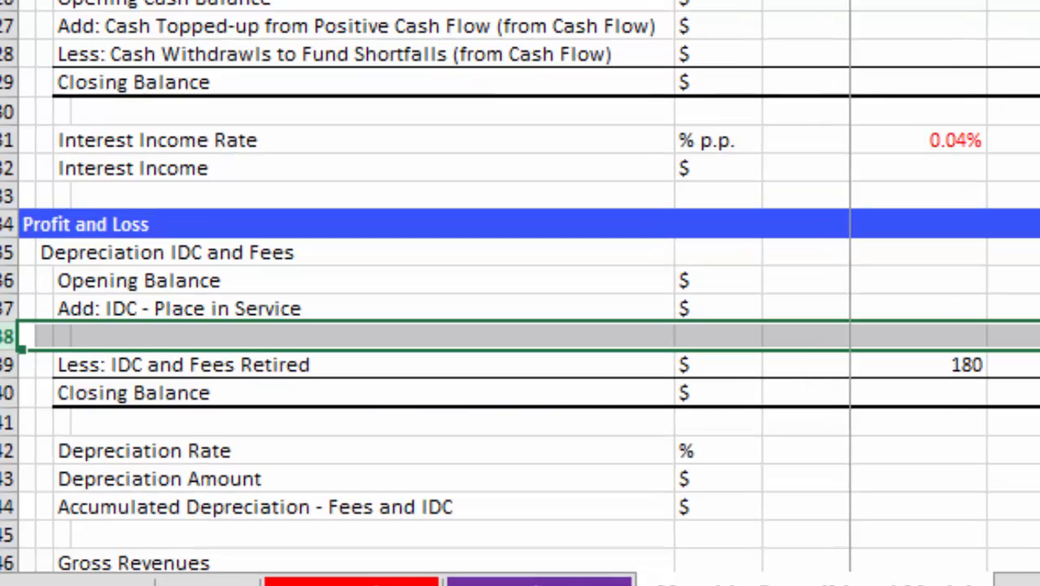
{"action": "key", "text": "ctrl+minus"}
{"action": "key", "text": "Up"}
{"action": "key", "text": "Up"}
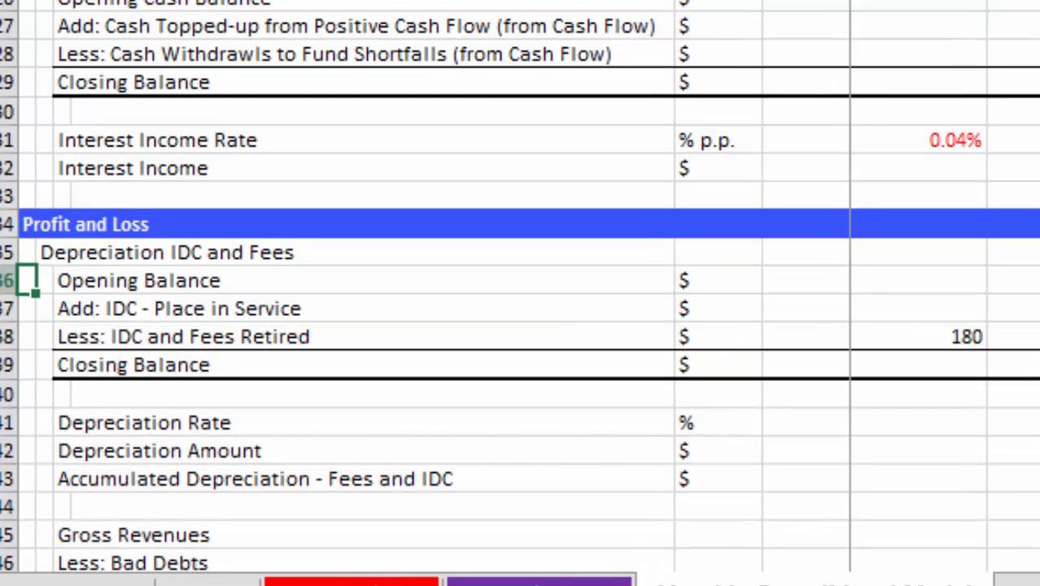
- Link the first month's Add: IDC - Place in Service (I337) to the IDC and Fees in Service row (I315)
{"action": "key", "text": "Down"}
{"action": "key", "text": "Right"}
{"action": "key", "text": "Right"}
{"action": "key", "text": "Right"}
{"action": "key", "text": "Right"}
{"action": "key", "text": "Right"}
{"action": "key", "text": "Right"}
{"action": "key", "text": "Right"}
{"action": "key", "text": "Right"}
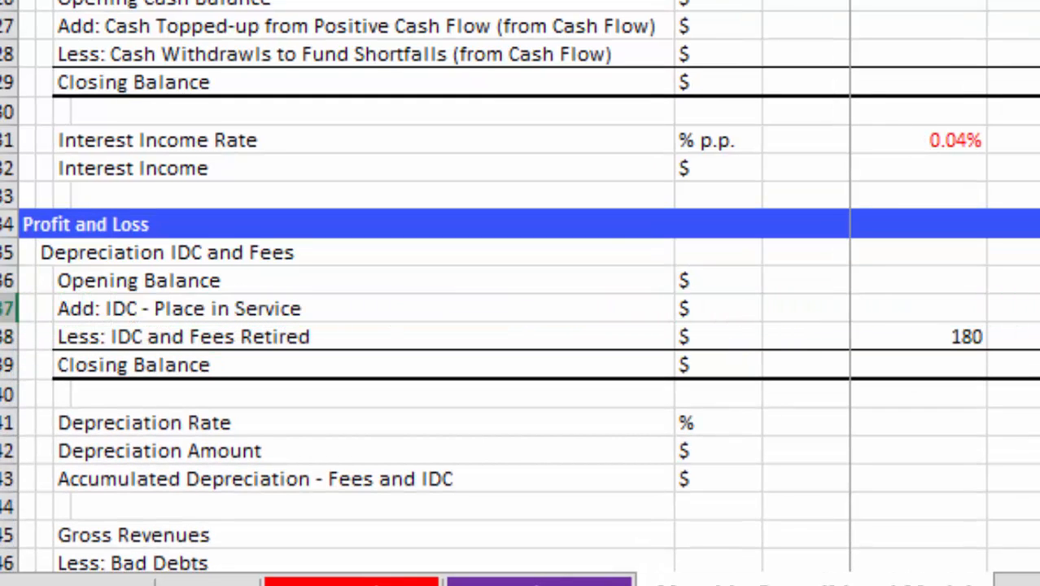
{"action": "type", "text": "="}
{"action": "key", "text": "Up"}
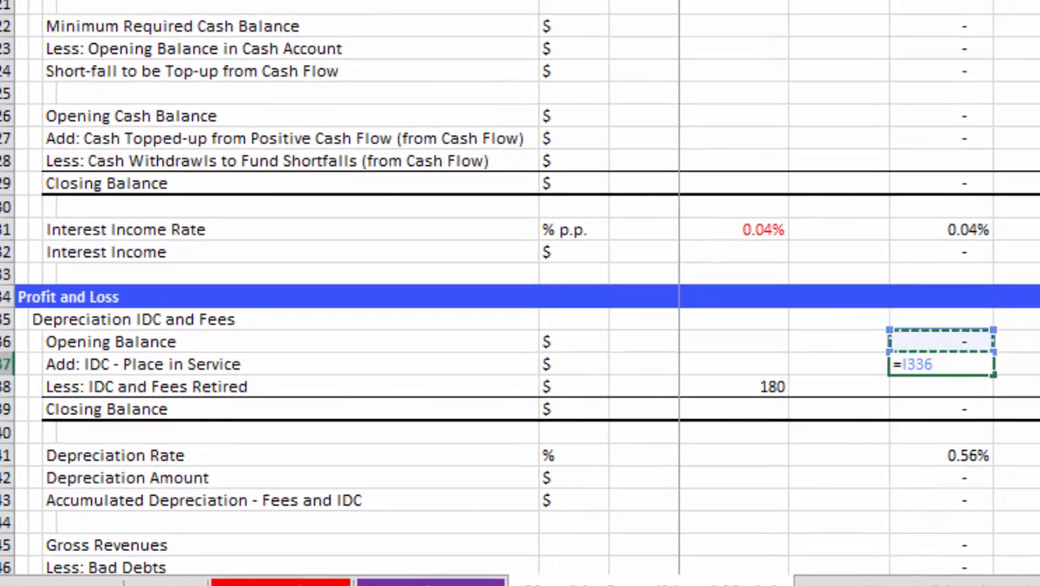
{"action": "key", "text": "Up"}
{"action": "key", "text": "Up"}
{"action": "key", "text": "Up"}
{"action": "key", "text": "Up"}
{"action": "key", "text": "Up"}
{"action": "key", "text": "Up"}
{"action": "key", "text": "Up"}
{"action": "key", "text": "Up"}
{"action": "key", "text": "Up"}
{"action": "key", "text": "Up"}
{"action": "key", "text": "Up"}
{"action": "key", "text": "Up"}
{"action": "key", "text": "Up"}
{"action": "key", "text": "Up"}
{"action": "key", "text": "Up"}
{"action": "key", "text": "Up"}
{"action": "key", "text": "Up"}
{"action": "key", "text": "Up"}
{"action": "key", "text": "Up"}
{"action": "key", "text": "Up"}
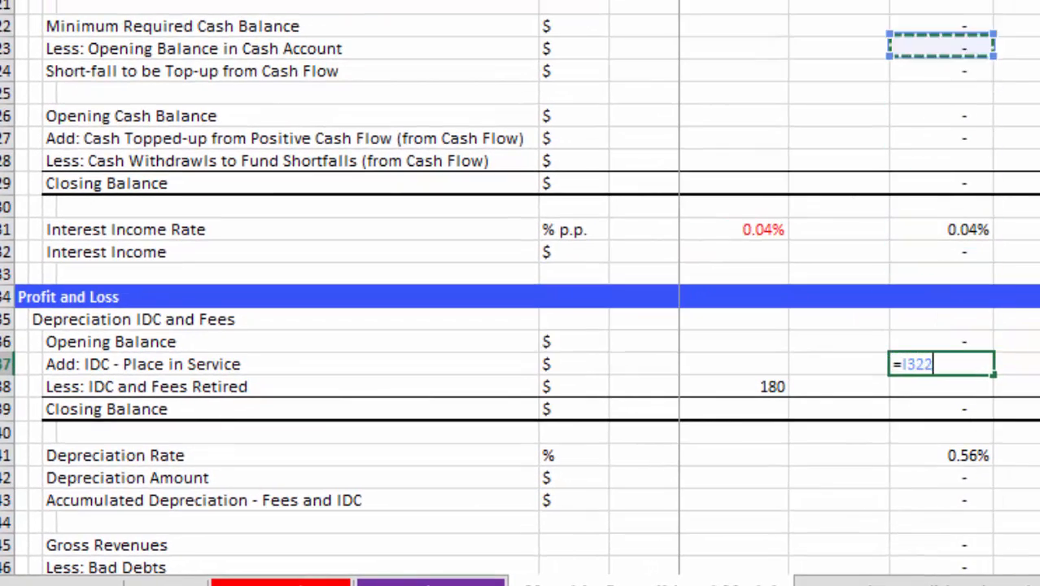
{"action": "key", "text": "Down"}
{"action": "key", "text": "Down"}
{"action": "key", "text": "Down"}
{"action": "key", "text": "Down"}
{"action": "key", "text": "Down"}
{"action": "key", "text": "Down"}
{"action": "key", "text": "Down"}
{"action": "key", "text": "Down"}
{"action": "key", "text": "Down"}
{"action": "key", "text": "Down"}
{"action": "key", "text": "Down"}
{"action": "key", "text": "Down"}
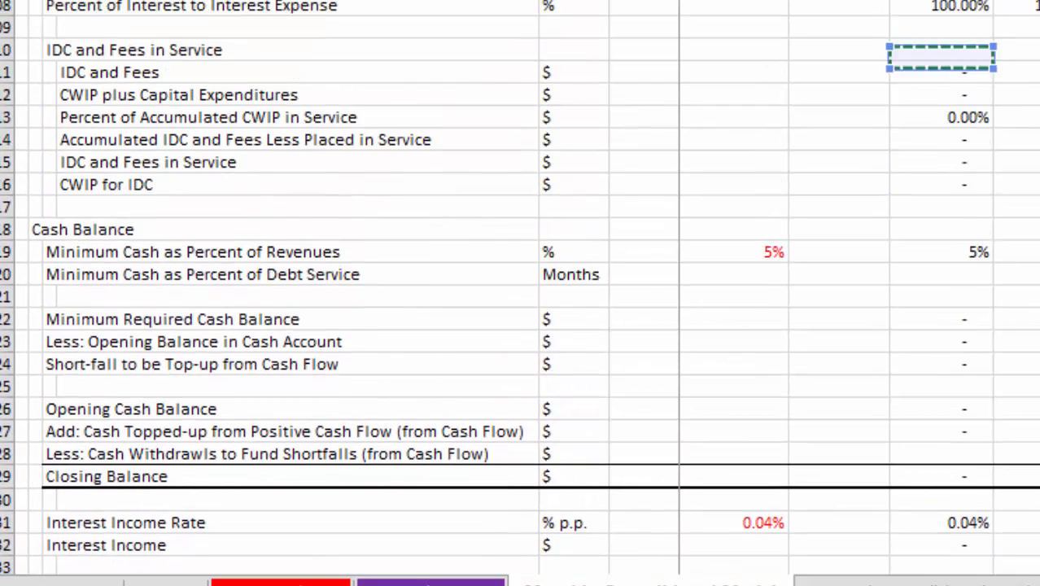
{"action": "key", "text": "Up"}
{"action": "key", "text": "Up"}
{"action": "key", "text": "Up"}
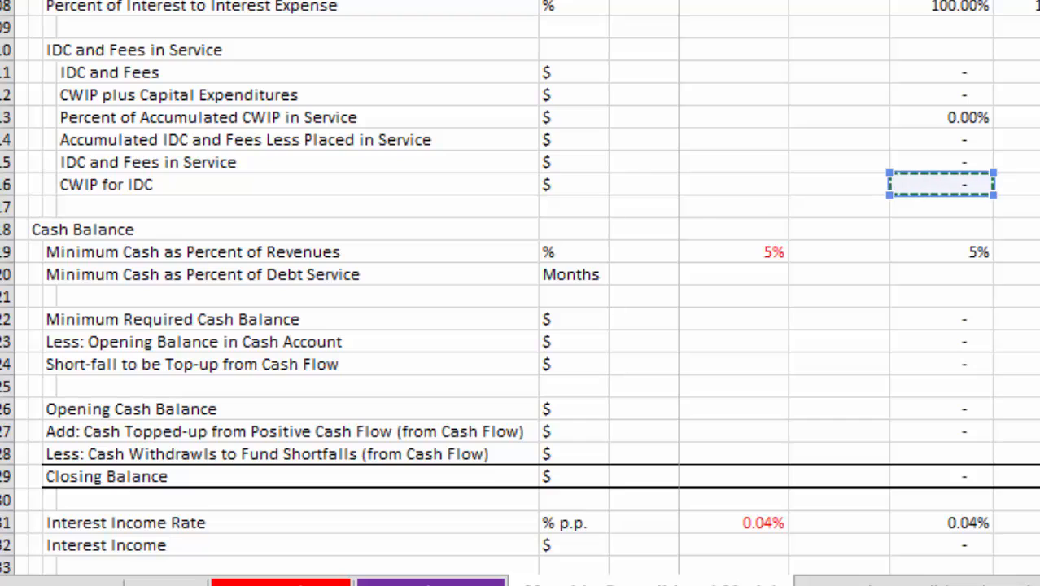
{"action": "key", "text": "Up"}
{"action": "key", "text": "Left"}
{"action": "key", "text": "Left"}
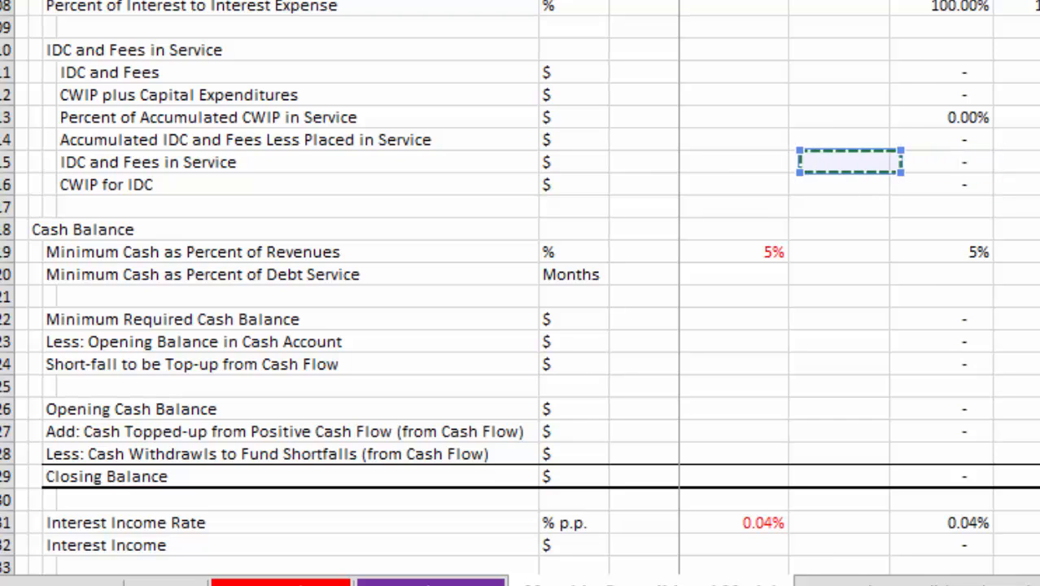
{"action": "key", "text": "Home"}
{"action": "key", "text": "Right"}
{"action": "key", "text": "Right"}
{"action": "key", "text": "Right"}
{"action": "key", "text": "Right"}
{"action": "key", "text": "Right"}
{"action": "key", "text": "Right"}
{"action": "key", "text": "Right"}
{"action": "key", "text": "Right"}
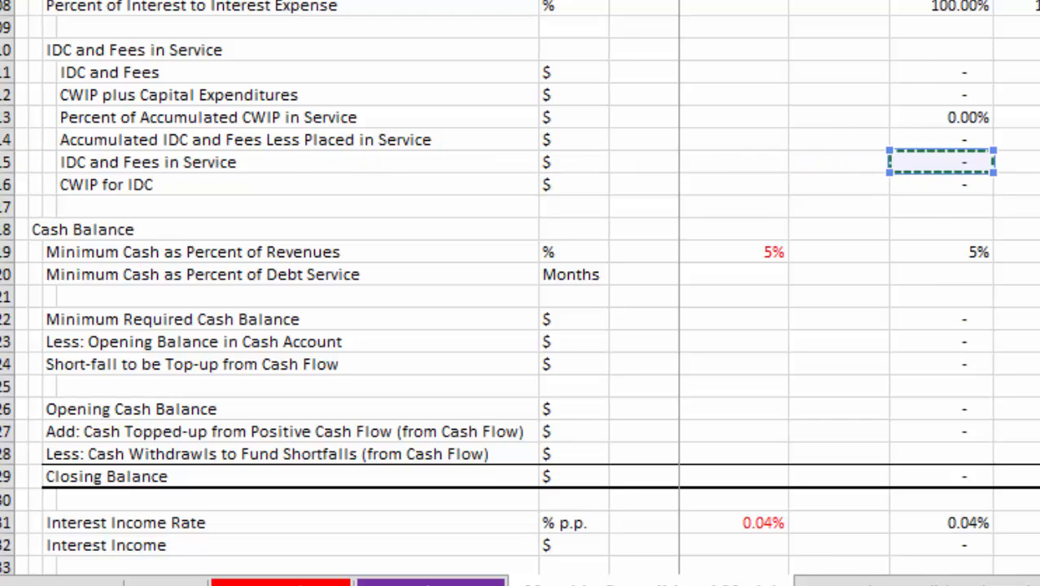
{"action": "key", "text": "Return"}
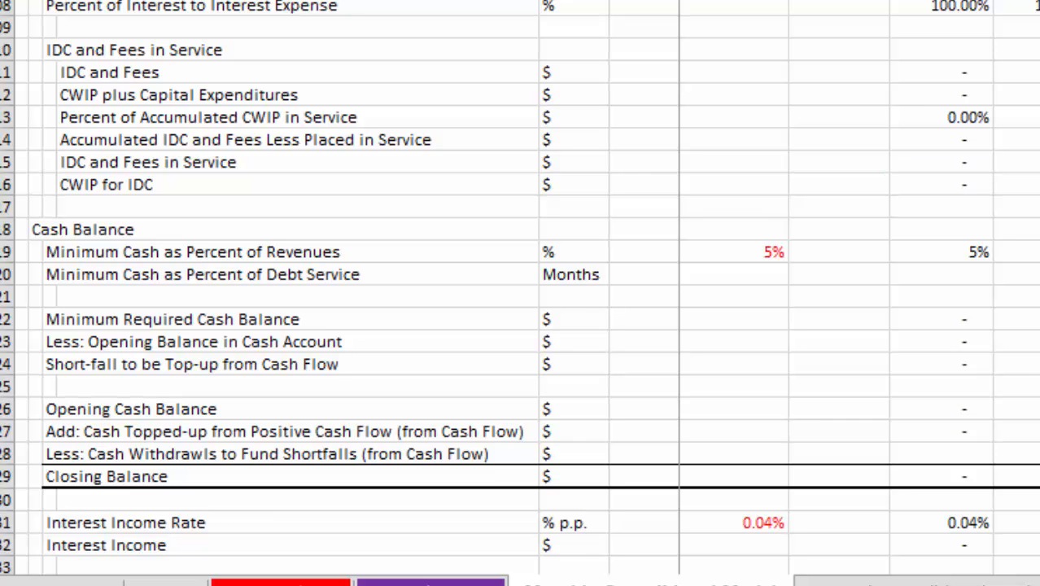
- Begin the first month's Less: IDC and Fees Retired formula in I338 with an IF test of I1>$G338
{"action": "key", "text": "Down"}
{"action": "key", "text": "Up"}
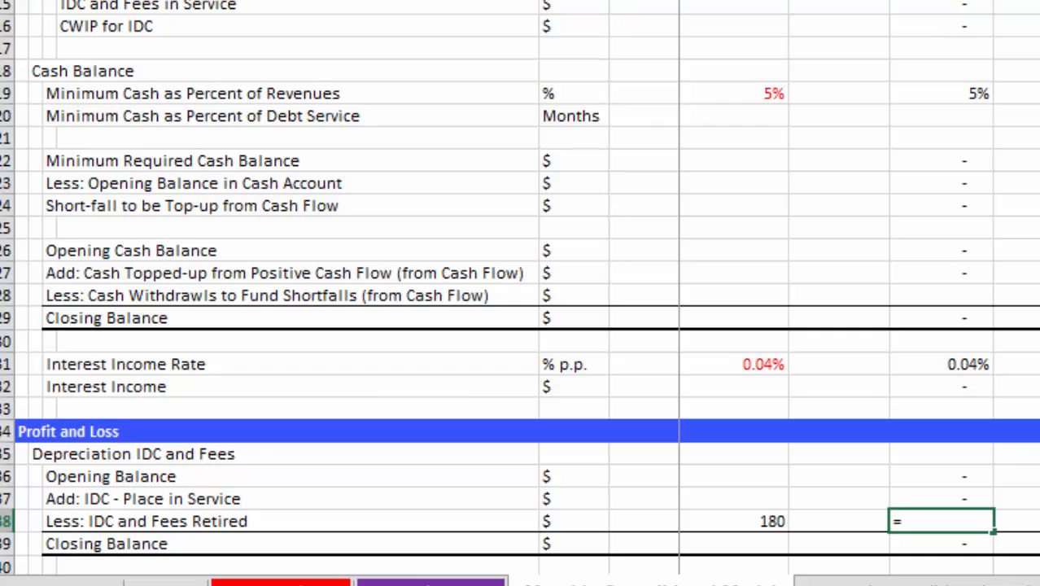
{"action": "type", "text": "if("}
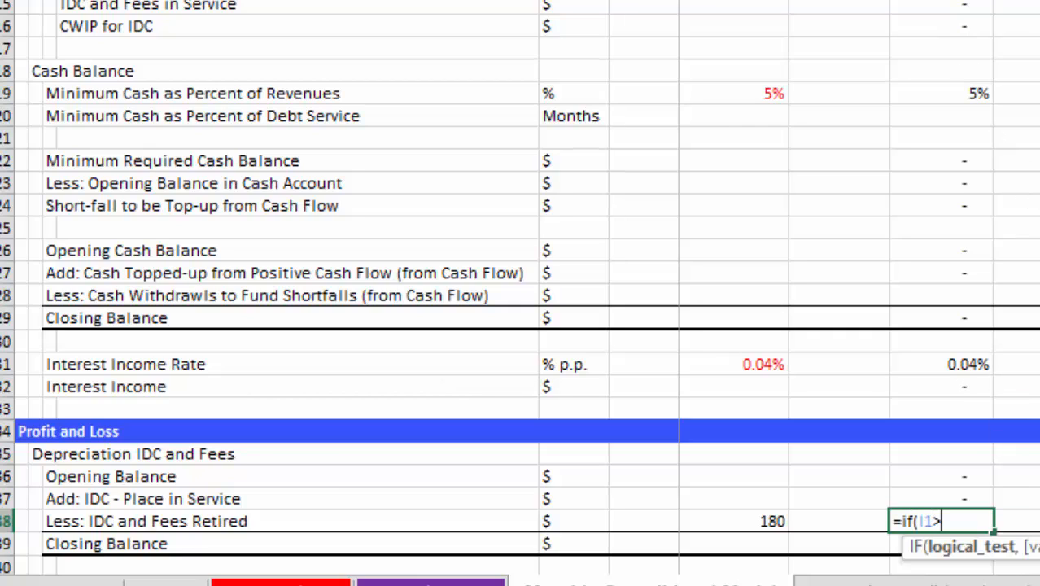
{"action": "key", "text": "Left"}
{"action": "key", "text": "Left"}
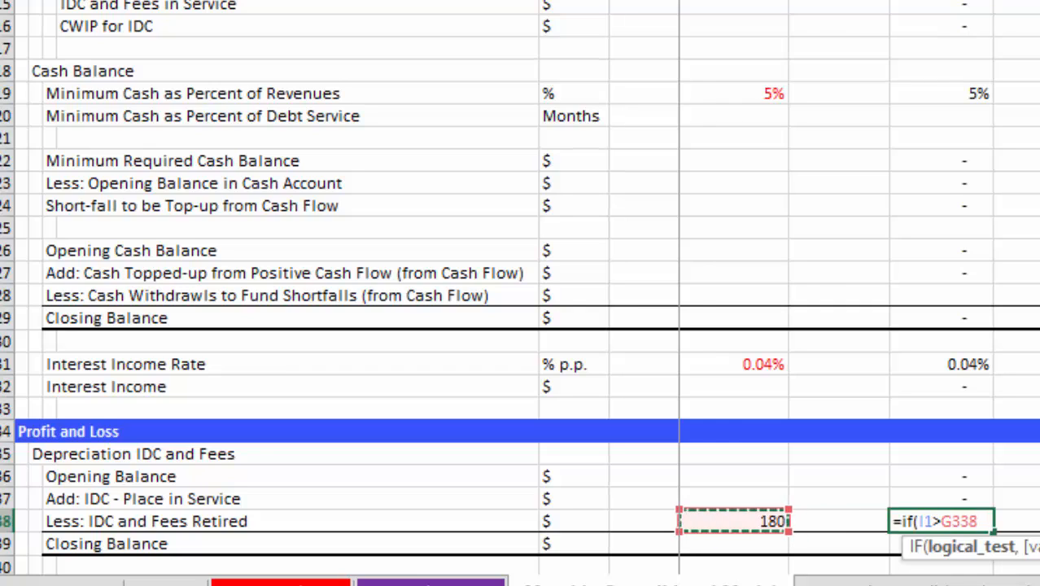
{"action": "key", "text": "F4"}
{"action": "key", "text": "F4"}
{"action": "key", "text": "F4"}
{"action": "key", "text": "F4"}
{"action": "key", "text": "F4"}
- Complete the I338 retirement formula with OFFSET(I337,0,-$G$338) as the true result and multiply the IF by 1
{"action": "type", "text": ",offs"}
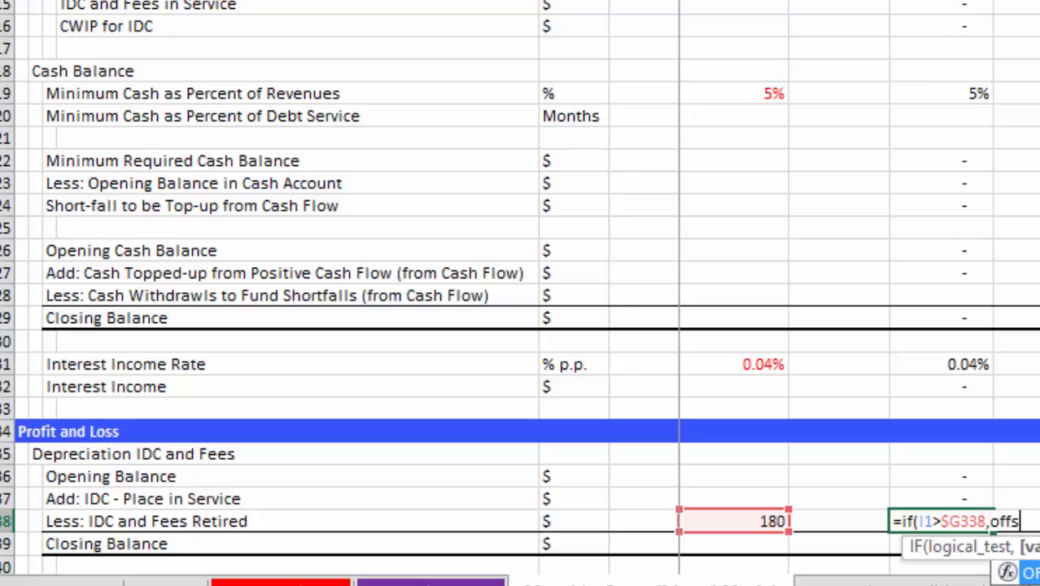
{"action": "type", "text": "et("}
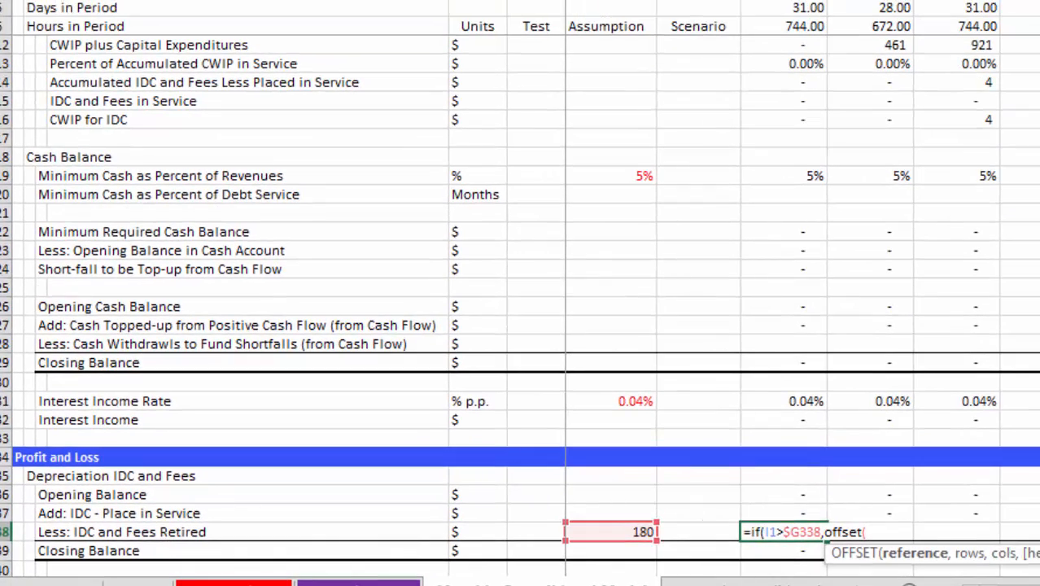
{"action": "key", "text": "Up"}
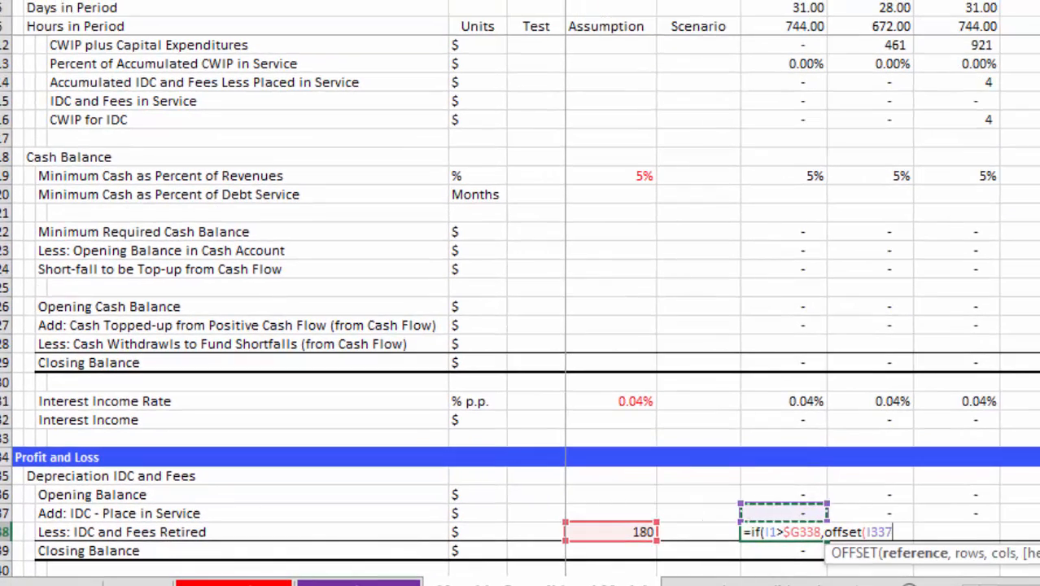
{"action": "type", "text": ","}
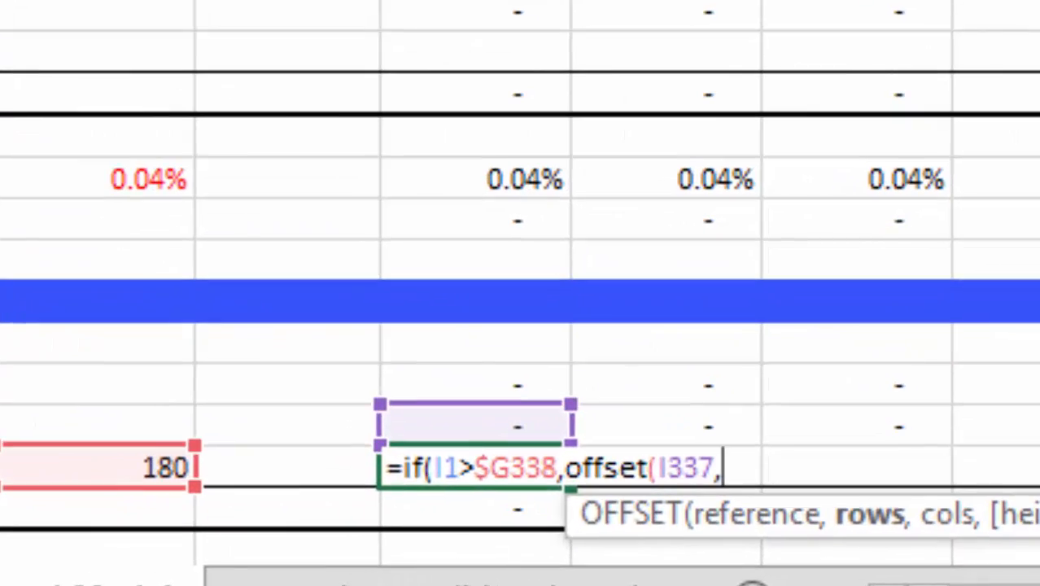
{"action": "type", "text": "0,"}
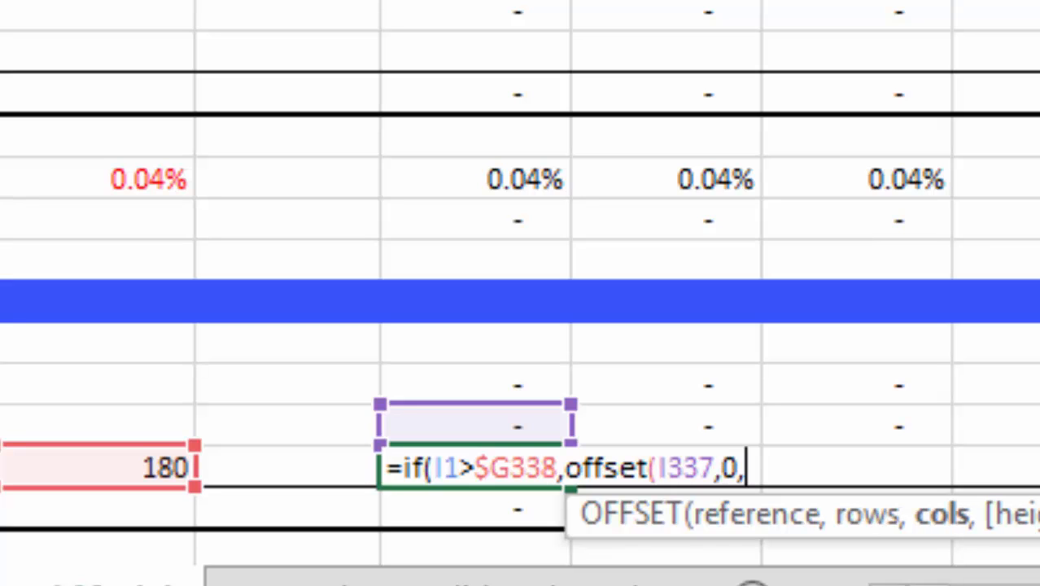
{"action": "type", "text": "-"}
{"action": "key", "text": "Left"}
{"action": "key", "text": "Left"}
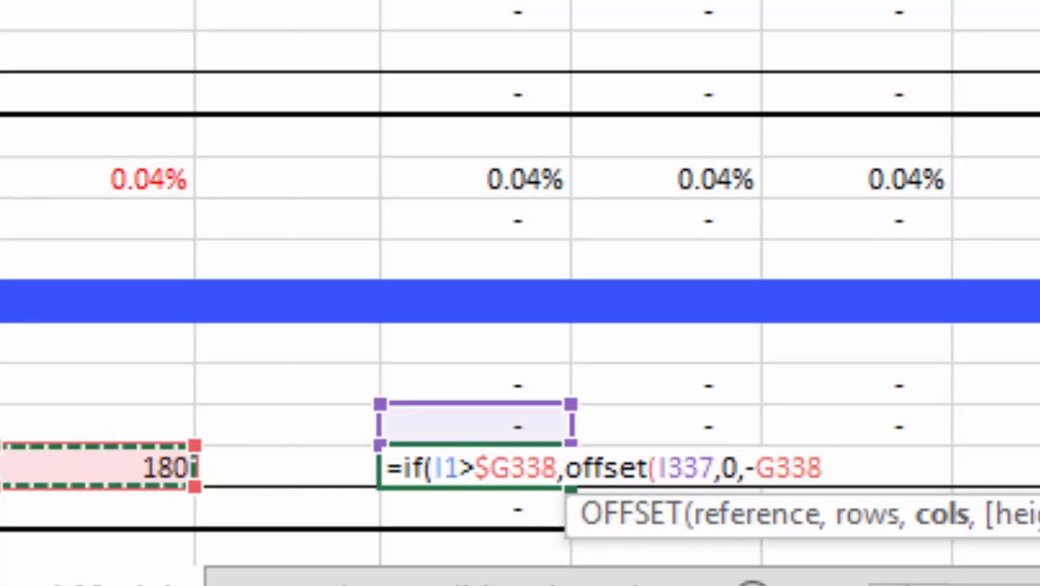
{"action": "key", "text": "F4"}
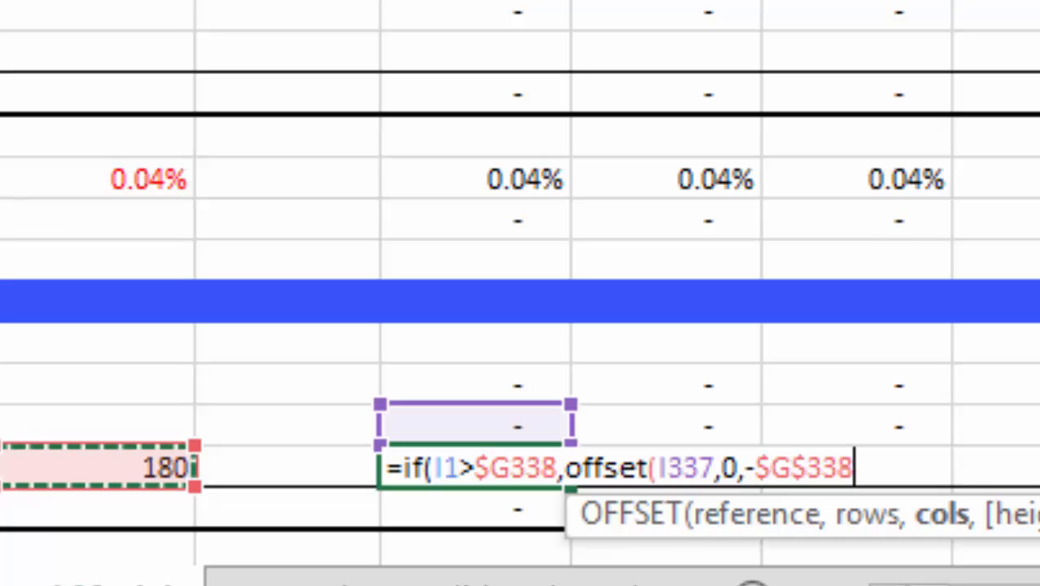
{"action": "type", "text": "))"}
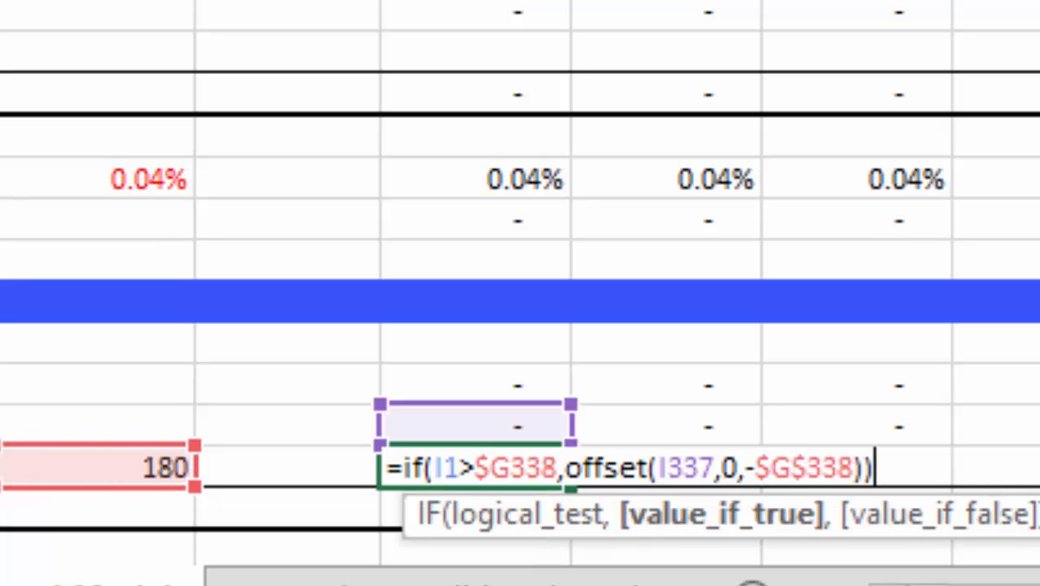
{"action": "type", "text": "*1"}
{"action": "key", "text": "Return"}
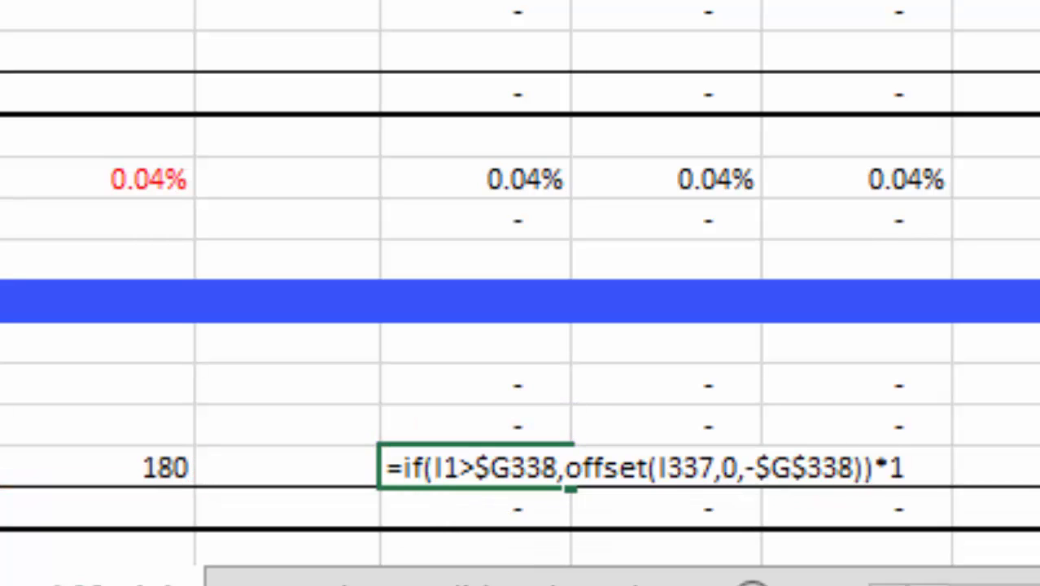
- Copy the IDC and Fees Retired formula and the Closing Balance formula below it across the monthly columns
{"action": "key", "text": "Down"}
{"action": "key", "text": "Down"}
{"action": "key", "text": "Up"}
{"action": "key", "text": "Up"}
{"action": "key", "text": "Up"}
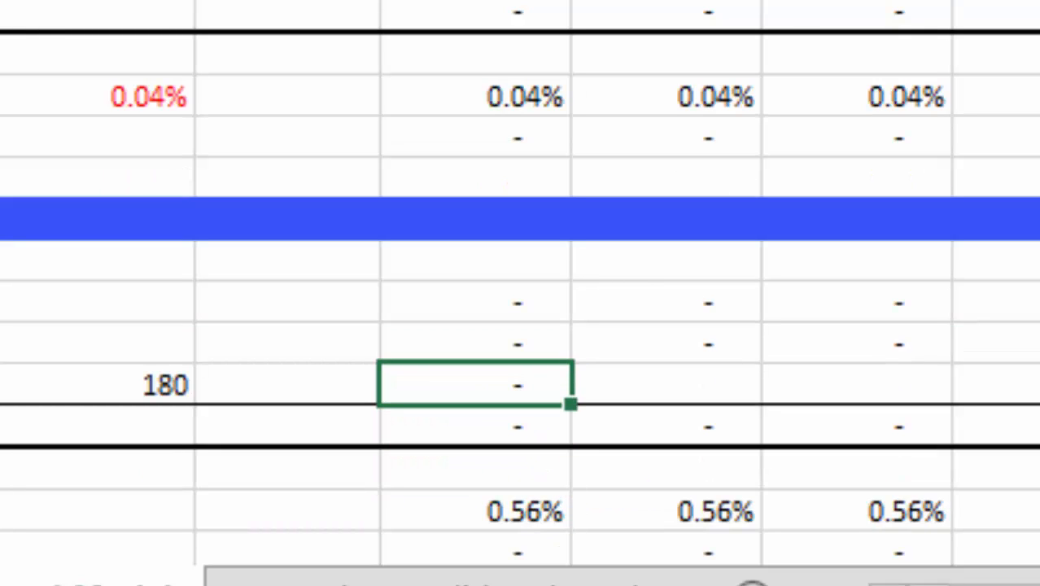
{"action": "key", "text": "ctrl+shift+Right"}
{"action": "key", "text": "ctrl+r"}
{"action": "key", "text": "Down"}
{"action": "key", "text": "ctrl+shift+Right"}
{"action": "key", "text": "ctrl+r"}
{"action": "key", "text": "Up"}
{"action": "key", "text": "Down"}
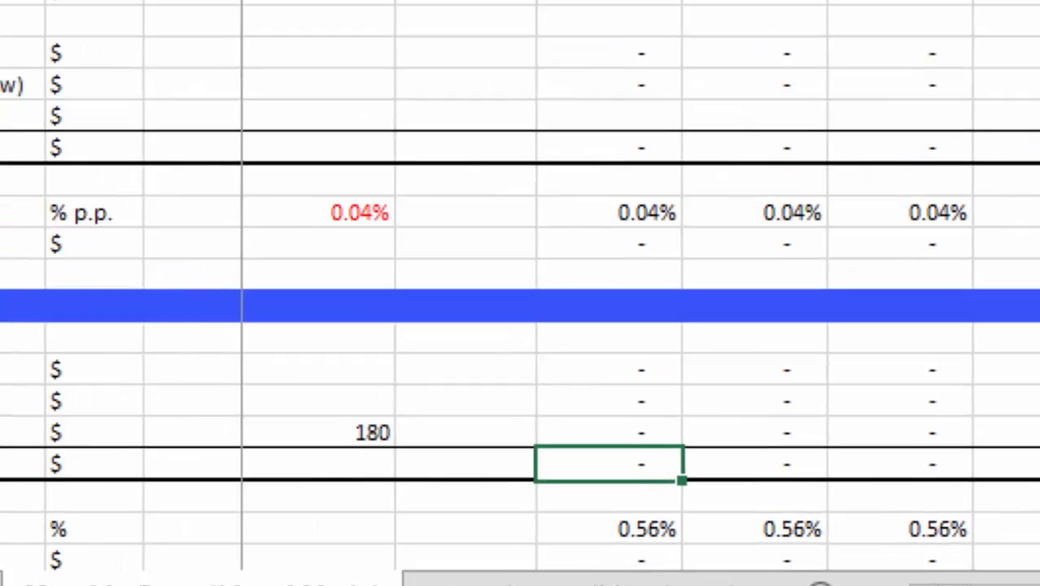
- Check the Closing Balance formula in row 339 and examine the Depreciation IDC and Fees balances across the monthly columns
{"action": "key", "text": "F2"}
{"action": "key", "text": "Escape"}
{"action": "key", "text": "Right"}
{"action": "key", "text": "Right"}
{"action": "key", "text": "Right"}
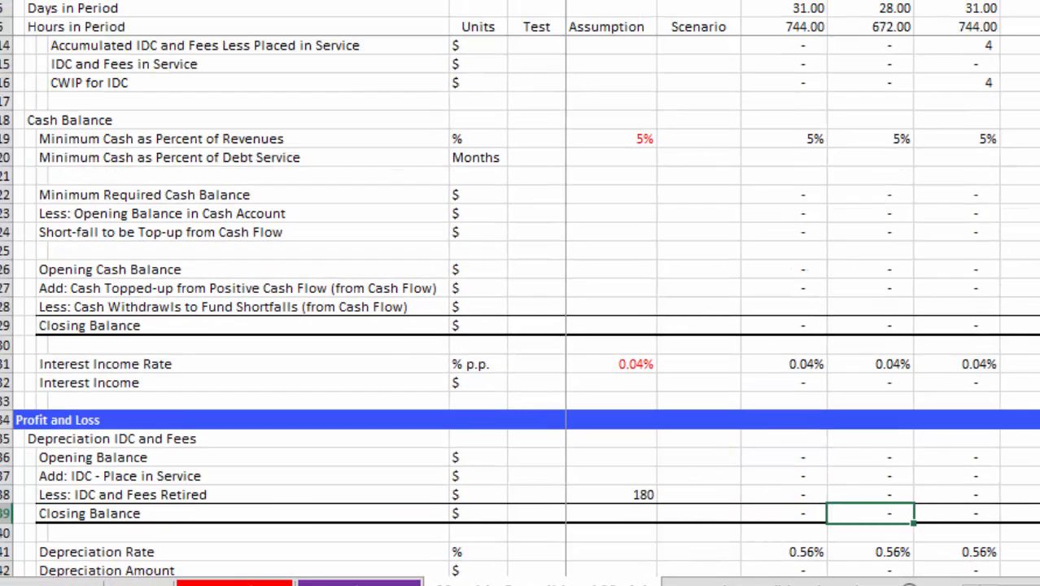
{"action": "key", "text": "Right"}
{"action": "key", "text": "Right"}
{"action": "key", "text": "Right"}
{"action": "key", "text": "Right"}
{"action": "key", "text": "Right"}
{"action": "key", "text": "Right"}
{"action": "key", "text": "Right"}
{"action": "key", "text": "Right"}
{"action": "key", "text": "Right"}
{"action": "key", "text": "Right"}
{"action": "key", "text": "Right"}
{"action": "key", "text": "Right"}
{"action": "key", "text": "Right"}
{"action": "key", "text": "Right"}
{"action": "key", "text": "Right"}
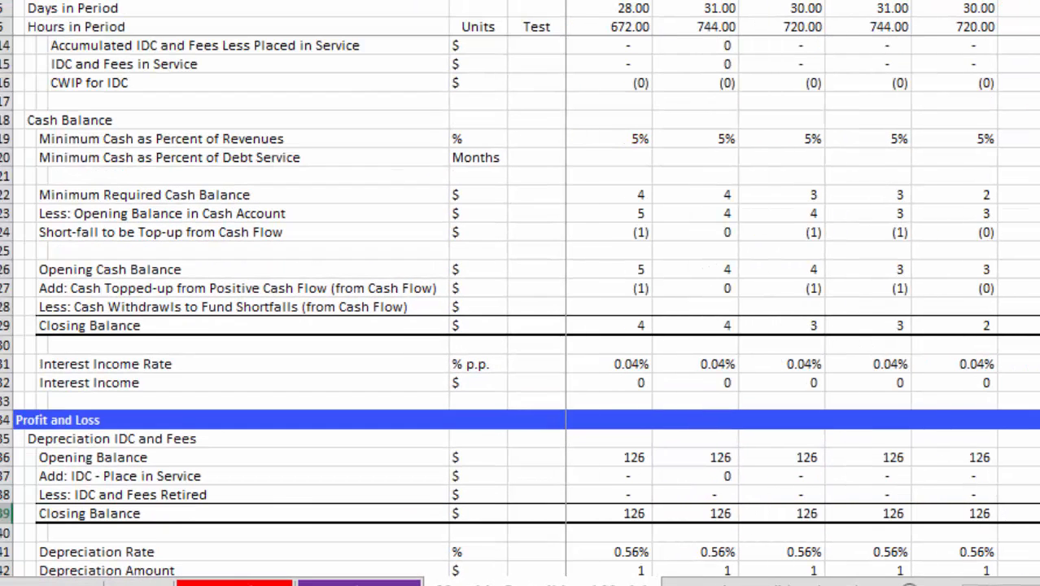
{"action": "key", "text": "Left"}
{"action": "key", "text": "Left"}
{"action": "key", "text": "Left"}
{"action": "key", "text": "Left"}
{"action": "key", "text": "Left"}
{"action": "key", "text": "Left"}
{"action": "key", "text": "Left"}
{"action": "key", "text": "Left"}
{"action": "key", "text": "Left"}
{"action": "key", "text": "Left"}
{"action": "key", "text": "Left"}
{"action": "key", "text": "Left"}
{"action": "key", "text": "Right"}
{"action": "key", "text": "Right"}
{"action": "key", "text": "Right"}
{"action": "key", "text": "Right"}
{"action": "key", "text": "Right"}
{"action": "key", "text": "Right"}
{"action": "key", "text": "Right"}
{"action": "key", "text": "Right"}
{"action": "key", "text": "Right"}
{"action": "key", "text": "Right"}
{"action": "key", "text": "Right"}
{"action": "key", "text": "Right"}
{"action": "key", "text": "Right"}
{"action": "key", "text": "Right"}
{"action": "key", "text": "Right"}
{"action": "key", "text": "Right"}
{"action": "key", "text": "Right"}
{"action": "key", "text": "Right"}
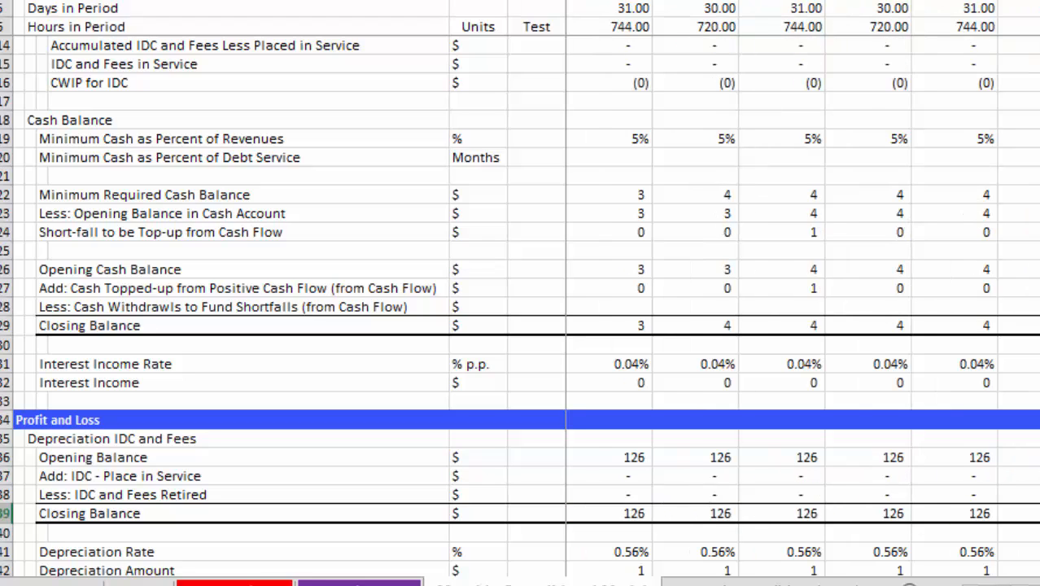
- Examine the Depreciation IDC and Fees balances month by month through the months when the 180-month life ends
{"action": "key", "text": "Right"}
{"action": "key", "text": "Right"}
{"action": "key", "text": "Right"}
{"action": "key", "text": "Right"}
{"action": "key", "text": "Right"}
{"action": "key", "text": "Right"}
{"action": "key", "text": "Right"}
{"action": "key", "text": "Right"}
{"action": "key", "text": "Right"}
{"action": "key", "text": "Right"}
{"action": "key", "text": "Right"}
{"action": "key", "text": "Right"}
{"action": "key", "text": "Right"}
{"action": "key", "text": "Right"}
{"action": "key", "text": "Right"}
{"action": "key", "text": "Right"}
{"action": "key", "text": "Right"}
{"action": "key", "text": "Right"}
{"action": "key", "text": "Right"}
{"action": "key", "text": "Right"}
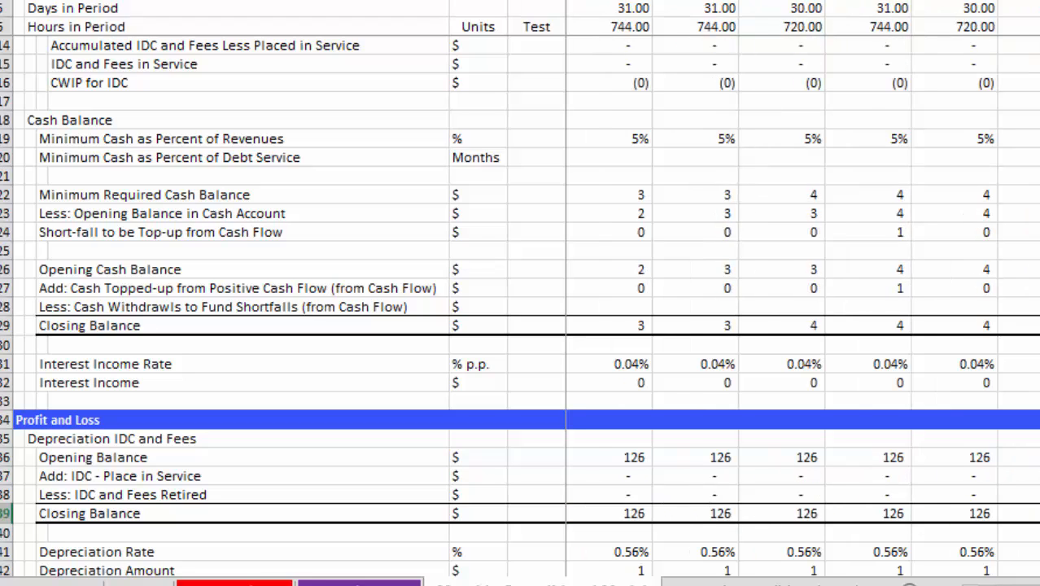
{"action": "key", "text": "Right"}
{"action": "key", "text": "Right"}
{"action": "key", "text": "Right"}
{"action": "key", "text": "Right"}
{"action": "key", "text": "Right"}
{"action": "key", "text": "Right"}
{"action": "key", "text": "Right"}
{"action": "key", "text": "Right"}
{"action": "key", "text": "Right"}
{"action": "key", "text": "Right"}
{"action": "key", "text": "Right"}
{"action": "key", "text": "Right"}
{"action": "key", "text": "Right"}
{"action": "key", "text": "Right"}
{"action": "key", "text": "Right"}
{"action": "key", "text": "Right"}
{"action": "key", "text": "Right"}
{"action": "key", "text": "Right"}
{"action": "key", "text": "Right"}
{"action": "key", "text": "Right"}
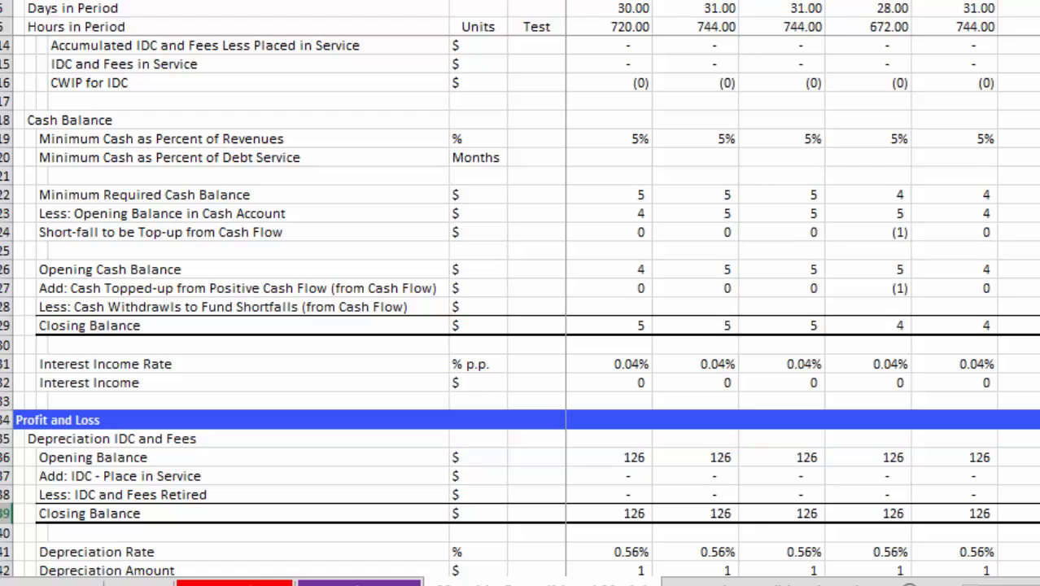
{"action": "key", "text": "Right"}
{"action": "key", "text": "Right"}
{"action": "key", "text": "Right"}
{"action": "key", "text": "Right"}
{"action": "key", "text": "Right"}
{"action": "key", "text": "Right"}
{"action": "key", "text": "Right"}
{"action": "key", "text": "Right"}
{"action": "key", "text": "Right"}
{"action": "key", "text": "Right"}
{"action": "key", "text": "Right"}
{"action": "key", "text": "Right"}
{"action": "key", "text": "Right"}
{"action": "key", "text": "Right"}
{"action": "key", "text": "Right"}
{"action": "key", "text": "Right"}
{"action": "key", "text": "Right"}
{"action": "key", "text": "Right"}
{"action": "key", "text": "Right"}
{"action": "key", "text": "Right"}
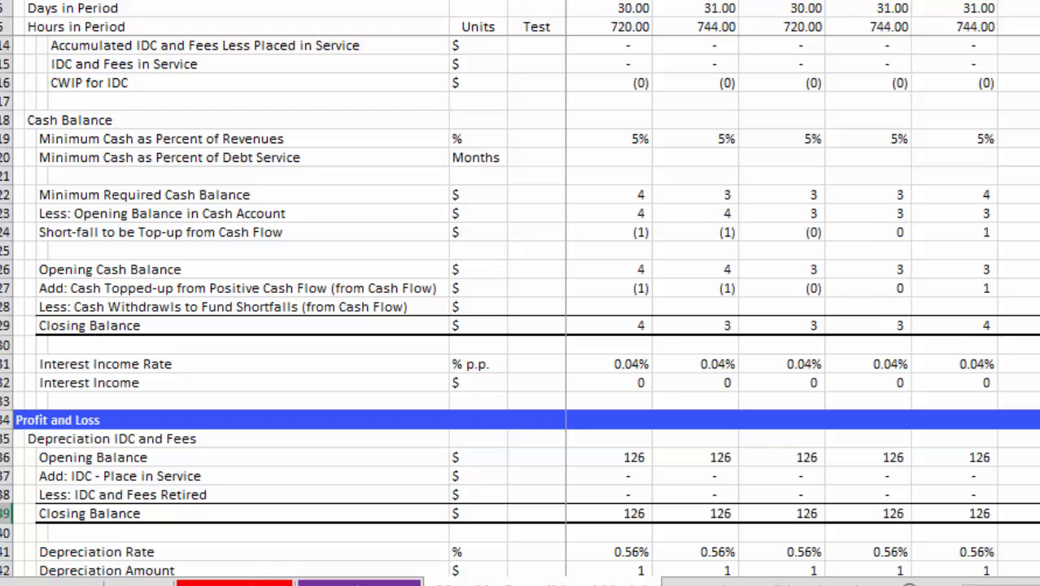
{"action": "key", "text": "Right"}
{"action": "key", "text": "Right"}
{"action": "key", "text": "Right"}
{"action": "key", "text": "Right"}
{"action": "key", "text": "Right"}
{"action": "key", "text": "Right"}
{"action": "key", "text": "Right"}
{"action": "key", "text": "Right"}
{"action": "key", "text": "Right"}
{"action": "key", "text": "Right"}
{"action": "key", "text": "Right"}
{"action": "key", "text": "Right"}
{"action": "key", "text": "Right"}
{"action": "key", "text": "Right"}
{"action": "key", "text": "Right"}
{"action": "key", "text": "Right"}
{"action": "key", "text": "Right"}
{"action": "key", "text": "Right"}
{"action": "key", "text": "Right"}
{"action": "key", "text": "Right"}
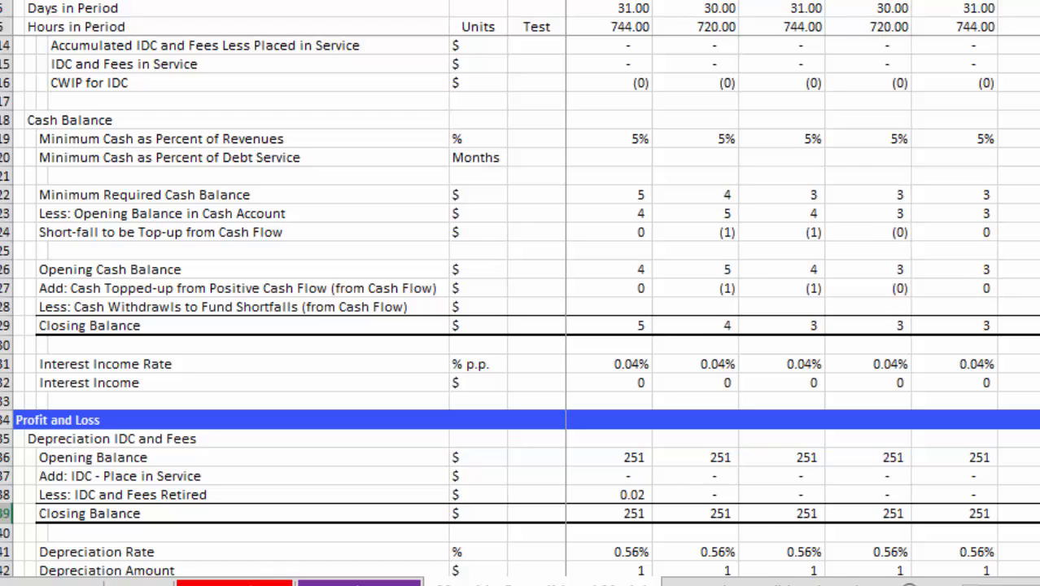
- Inspect the IDC and Fees Retired amounts in the first retirement months and check the Closing Balance formula in GQ339
{"action": "key", "text": "Left"}
{"action": "key", "text": "Left"}
{"action": "key", "text": "Left"}
{"action": "key", "text": "Left"}
{"action": "key", "text": "Left"}
{"action": "key", "text": "Right"}
{"action": "key", "text": "Left"}
{"action": "key", "text": "Left"}
{"action": "key", "text": "Right"}
{"action": "key", "text": "Right"}
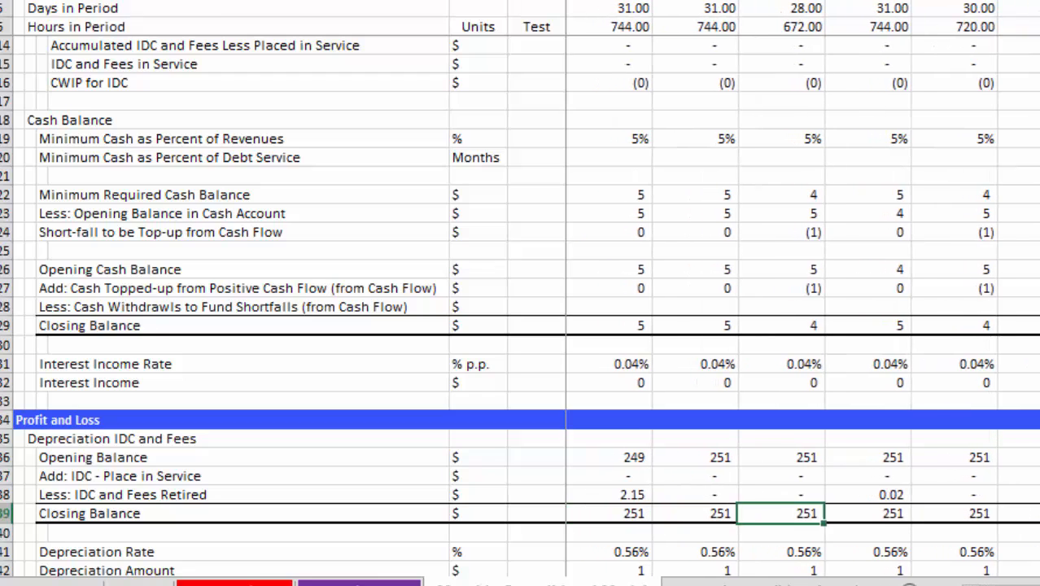
{"action": "key", "text": "Left"}
{"action": "key", "text": "Left"}
{"action": "key", "text": "Left"}
{"action": "key", "text": "Left"}
{"action": "key", "text": "Left"}
{"action": "key", "text": "Up"}
{"action": "key", "text": "Right"}
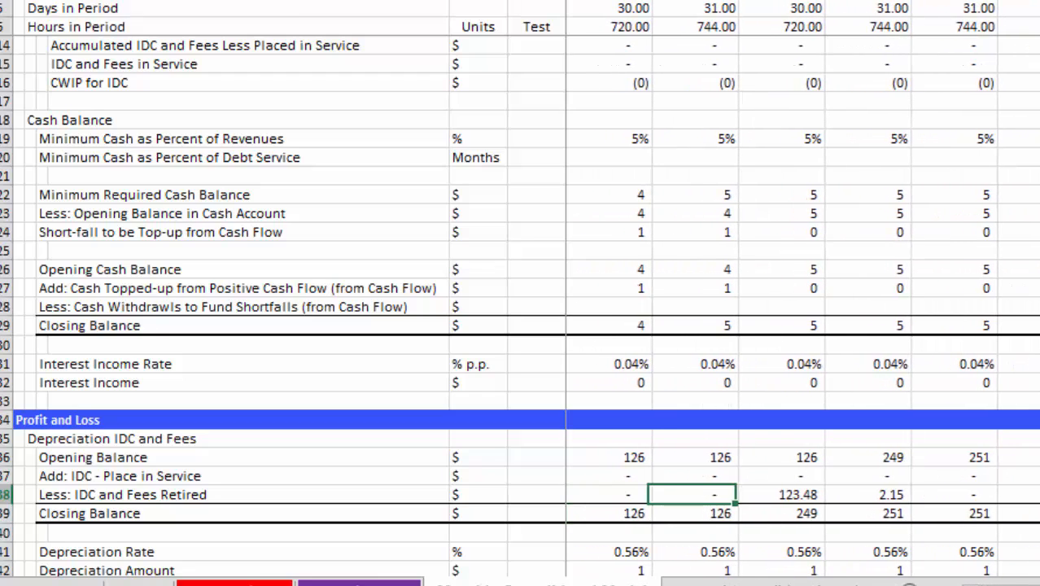
{"action": "key", "text": "Right"}
{"action": "key", "text": "Right"}
{"action": "key", "text": "Left"}
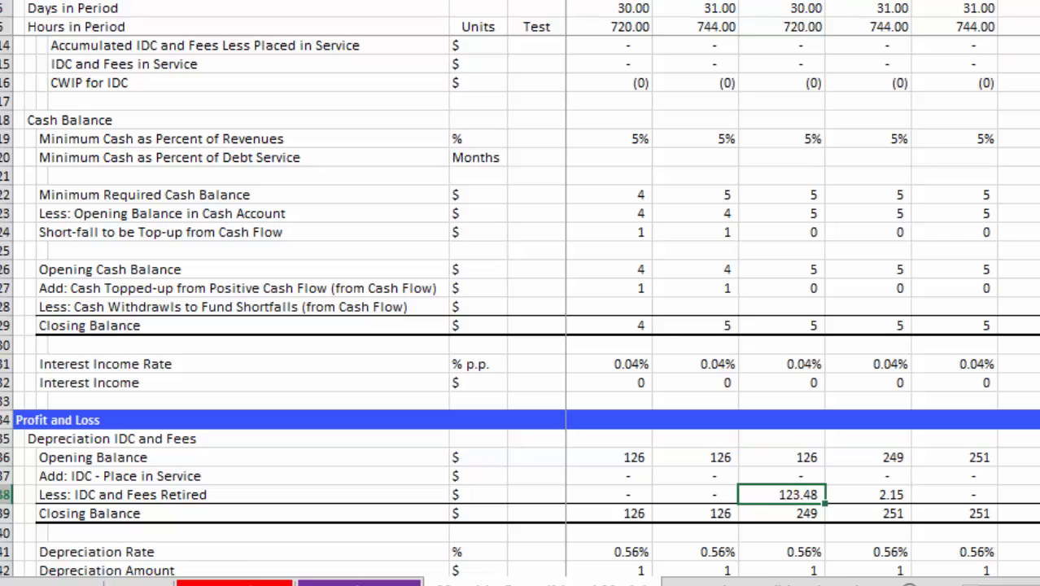
{"action": "key", "text": "Down"}
{"action": "key", "text": "F2"}
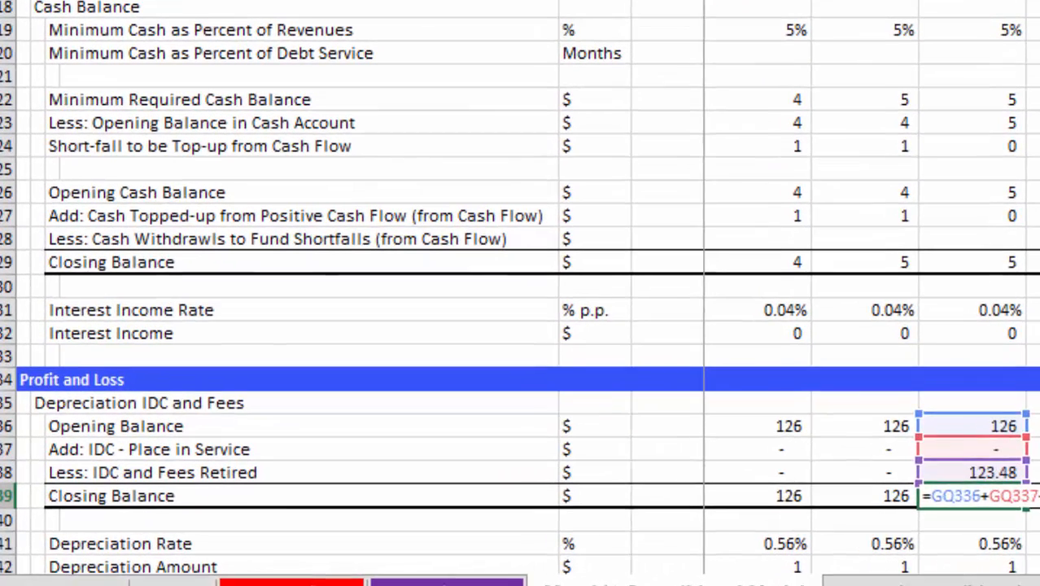
{"action": "key", "text": "Escape"}
- Correct the first month's Closing Balance formula in I339 so it subtracts the IDC and Fees Retired amount in I338
{"action": "key", "text": "Home"}
{"action": "key", "text": "Right"}
{"action": "key", "text": "Right"}
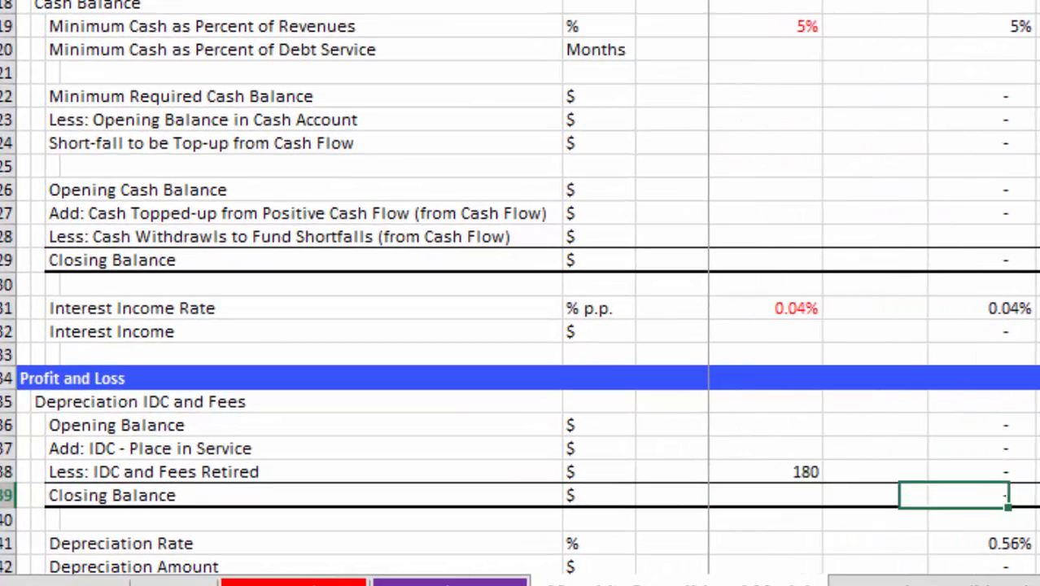
{"action": "key", "text": "F2"}
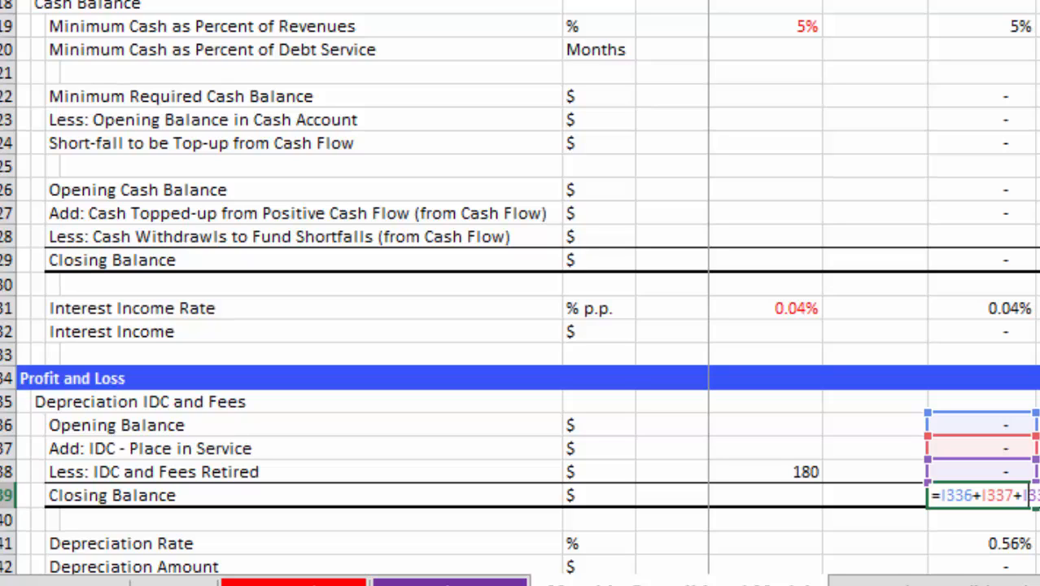
{"action": "key", "text": "Left"}
{"action": "key", "text": "Left"}
{"action": "key", "text": "Left"}
{"action": "key", "text": "Left"}
{"action": "key", "text": "BackSpace"}
{"action": "key", "text": "Return"}
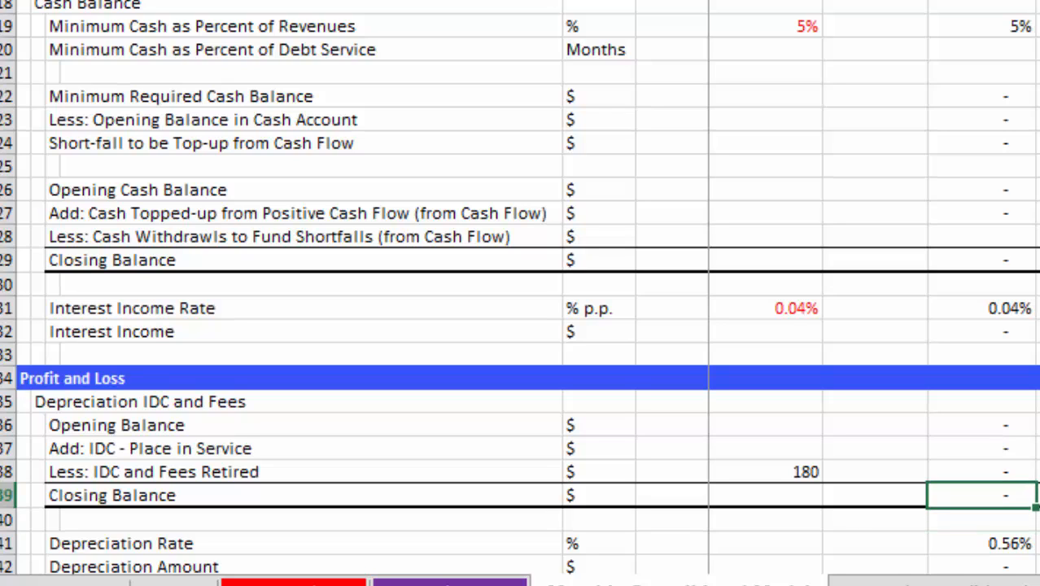
- Check the Depreciation IDC and Fees Opening Balance, Place in Service and Closing Balance amounts across the early monthly columns
{"action": "key", "text": "Right"}
{"action": "key", "text": "Right"}
{"action": "key", "text": "Right"}
{"action": "key", "text": "Right"}
{"action": "key", "text": "Right"}
{"action": "key", "text": "Right"}
{"action": "key", "text": "Right"}
{"action": "key", "text": "Right"}
{"action": "key", "text": "Right"}
{"action": "key", "text": "Right"}
{"action": "key", "text": "Right"}
{"action": "key", "text": "Right"}
{"action": "key", "text": "Right"}
{"action": "key", "text": "Right"}
{"action": "key", "text": "Right"}
{"action": "key", "text": "Right"}
{"action": "key", "text": "Right"}
{"action": "key", "text": "Right"}
{"action": "key", "text": "Right"}
{"action": "key", "text": "Right"}
{"action": "key", "text": "Right"}
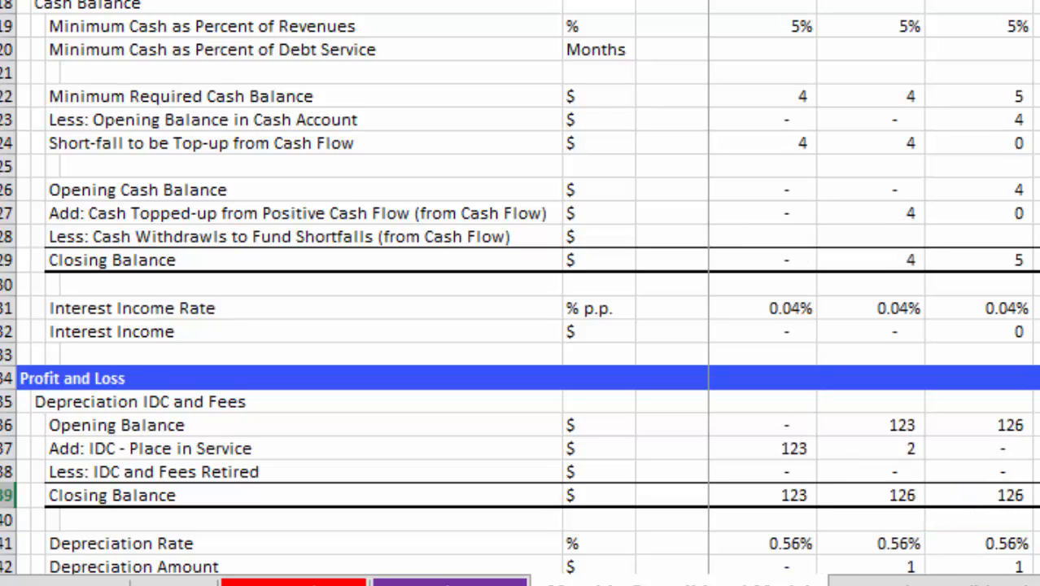
{"action": "key", "text": "Right"}
{"action": "key", "text": "Right"}
{"action": "key", "text": "Right"}
{"action": "key", "text": "Right"}
{"action": "key", "text": "Right"}
{"action": "key", "text": "Right"}
{"action": "key", "text": "Right"}
{"action": "key", "text": "Right"}
{"action": "key", "text": "Right"}
{"action": "key", "text": "Right"}
{"action": "key", "text": "Right"}
{"action": "key", "text": "Right"}
{"action": "key", "text": "Right"}
{"action": "key", "text": "Right"}
{"action": "key", "text": "Right"}
{"action": "key", "text": "Right"}
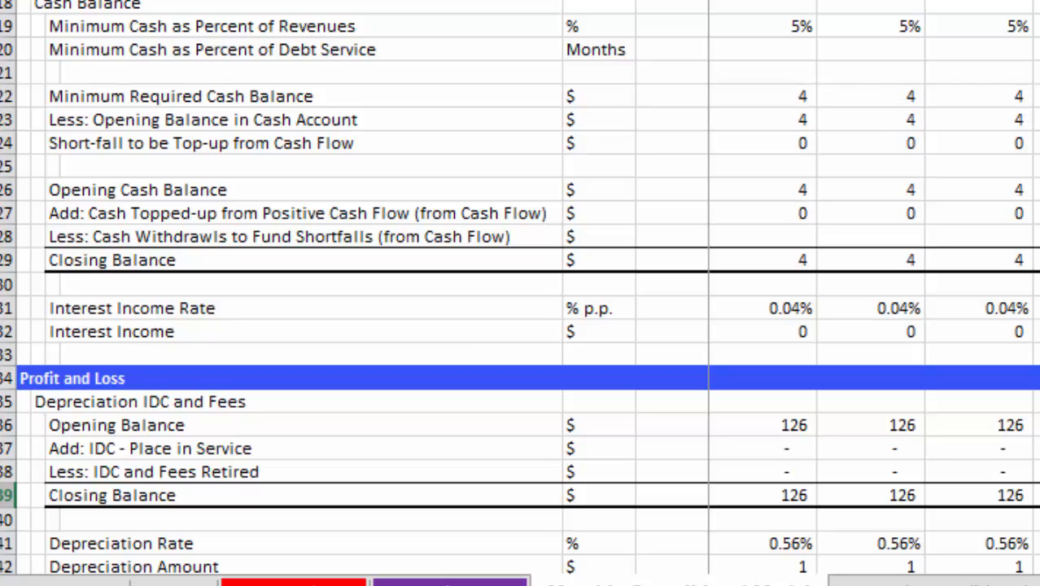
- Follow the IDC and Fees Closing Balance in row 339 through the retirement months to verify the corrected formula's effect
{"action": "key", "text": "Right"}
{"action": "key", "text": "Right"}
{"action": "key", "text": "Right"}
{"action": "key", "text": "Right"}
{"action": "key", "text": "Right"}
{"action": "key", "text": "Right"}
{"action": "key", "text": "Right"}
{"action": "key", "text": "Right"}
{"action": "key", "text": "Right"}
{"action": "key", "text": "Right"}
{"action": "key", "text": "Right"}
{"action": "key", "text": "Right"}
{"action": "key", "text": "Right"}
{"action": "key", "text": "Right"}
{"action": "key", "text": "Right"}
{"action": "key", "text": "Right"}
{"action": "key", "text": "Right"}
{"action": "key", "text": "Right"}
{"action": "key", "text": "Right"}
{"action": "key", "text": "Right"}
{"action": "key", "text": "Right"}
{"action": "key", "text": "Right"}
{"action": "key", "text": "Right"}
{"action": "key", "text": "Right"}
{"action": "key", "text": "Right"}
{"action": "key", "text": "Right"}
{"action": "key", "text": "Right"}
{"action": "key", "text": "Right"}
{"action": "key", "text": "Right"}
{"action": "key", "text": "Right"}
{"action": "key", "text": "Right"}
{"action": "key", "text": "Right"}
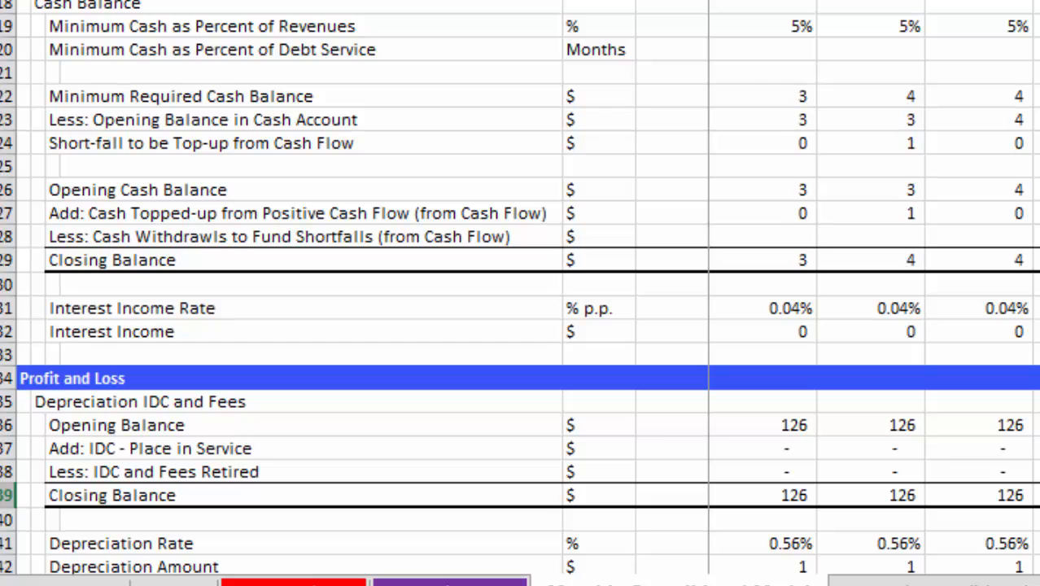
{"action": "key", "text": "Right"}
{"action": "key", "text": "Right"}
{"action": "key", "text": "Right"}
{"action": "key", "text": "Right"}
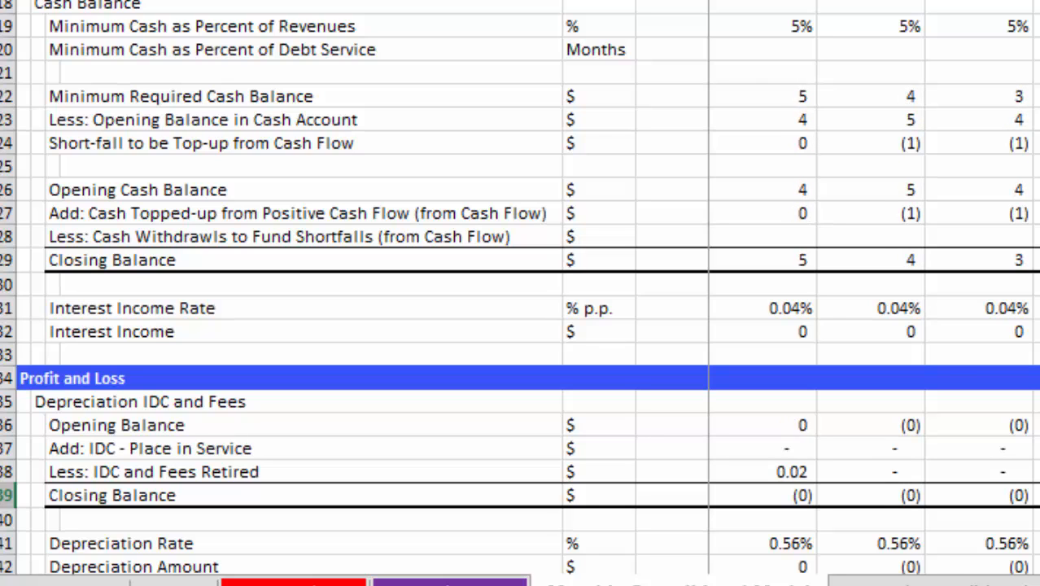
- Return to the schedule's row labels and review the depreciation rows and the Profit and Loss lines down to Earnings Before Tax
{"action": "key", "text": "Left"}
{"action": "key", "text": "Left"}
{"action": "key", "text": "Left"}
{"action": "key", "text": "Left"}
{"action": "key", "text": "Left"}
{"action": "key", "text": "Left"}
{"action": "key", "text": "Left"}
{"action": "key", "text": "Left"}
{"action": "key", "text": "Left"}
{"action": "key", "text": "Left"}
{"action": "key", "text": "Left"}
{"action": "key", "text": "Left"}
{"action": "key", "text": "Left"}
{"action": "key", "text": "Left"}
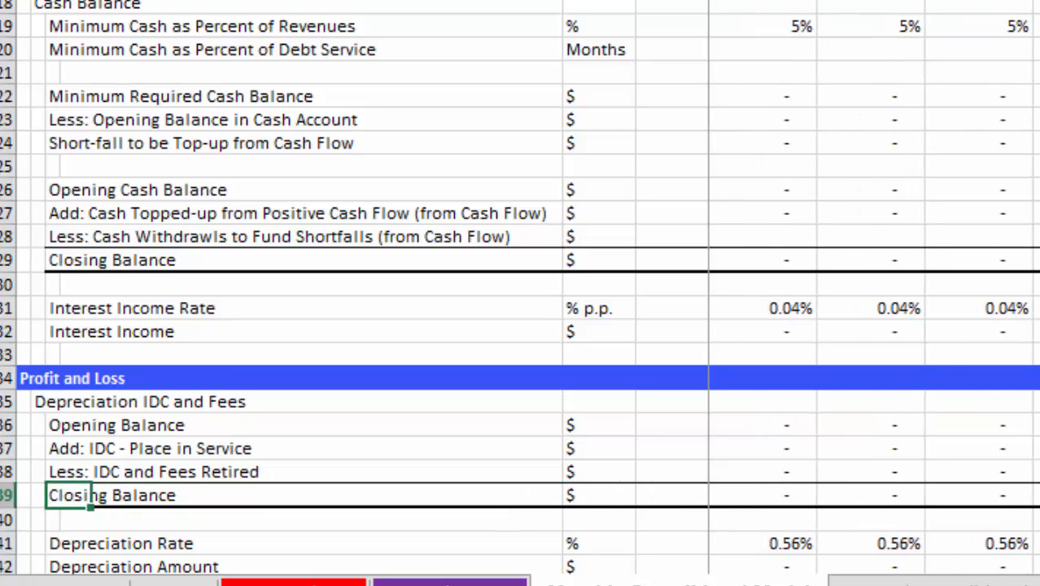
{"action": "key", "text": "Down"}
{"action": "key", "text": "Down"}
{"action": "key", "text": "Down"}
{"action": "key", "text": "Down"}
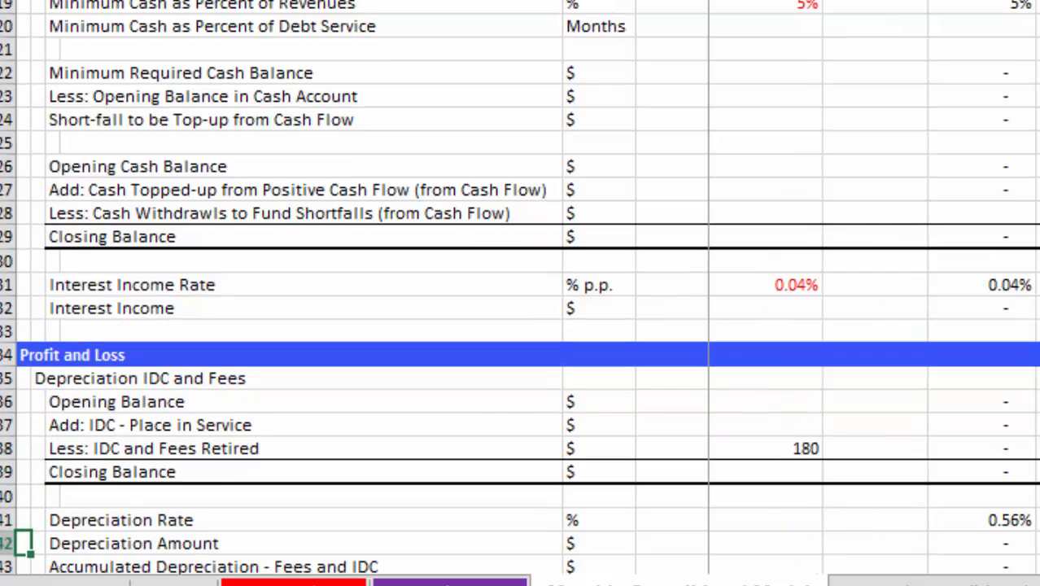
{"action": "key", "text": "Down"}
{"action": "key", "text": "Down"}
{"action": "key", "text": "Down"}
{"action": "key", "text": "Down"}
{"action": "key", "text": "Down"}
{"action": "key", "text": "Down"}
{"action": "key", "text": "Down"}
{"action": "key", "text": "Down"}
{"action": "key", "text": "Down"}
{"action": "key", "text": "Down"}
{"action": "key", "text": "Down"}
{"action": "key", "text": "Down"}
{"action": "key", "text": "Down"}
{"action": "key", "text": "Down"}
{"action": "key", "text": "Down"}
{"action": "key", "text": "Down"}
{"action": "key", "text": "Down"}
{"action": "key", "text": "Down"}
{"action": "key", "text": "Down"}
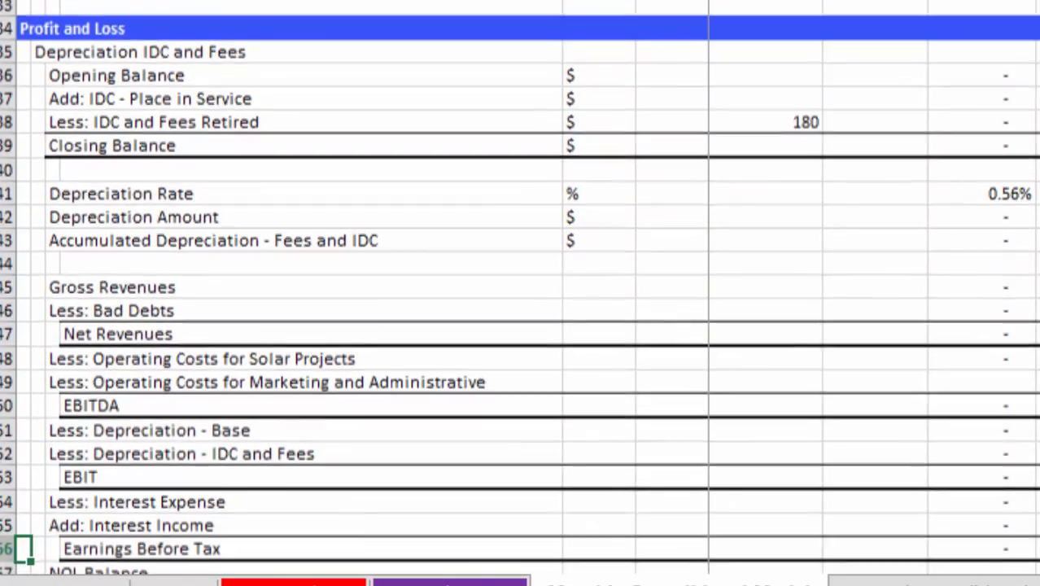
- Review the monthly model from the Profit and Loss section through Cash Flow down to the Balance Sheet
{"action": "key", "text": "Down"}
{"action": "key", "text": "Down"}
{"action": "key", "text": "Down"}
{"action": "key", "text": "Down"}
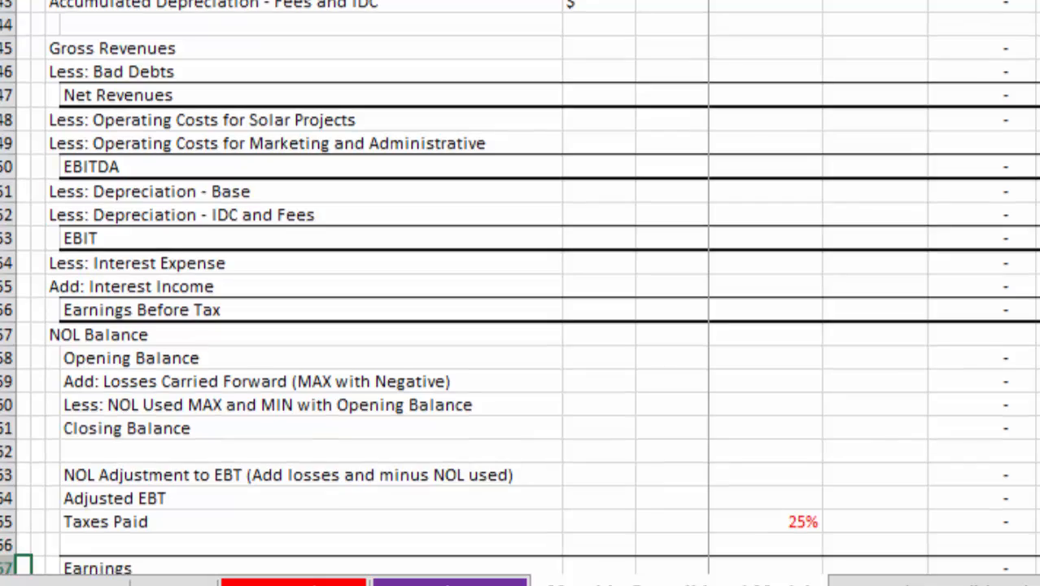
{"action": "key", "text": "Down"}
{"action": "key", "text": "Down"}
{"action": "key", "text": "Down"}
{"action": "key", "text": "Down"}
{"action": "key", "text": "Down"}
{"action": "key", "text": "Down"}
{"action": "key", "text": "Down"}
{"action": "key", "text": "Down"}
{"action": "key", "text": "Down"}
{"action": "key", "text": "Down"}
{"action": "key", "text": "Down"}
{"action": "key", "text": "Down"}
{"action": "key", "text": "Down"}
{"action": "key", "text": "Down"}
{"action": "key", "text": "Down"}
{"action": "key", "text": "Down"}
{"action": "key", "text": "Down"}
{"action": "key", "text": "Down"}
{"action": "key", "text": "Down"}
{"action": "key", "text": "Down"}
{"action": "key", "text": "Down"}
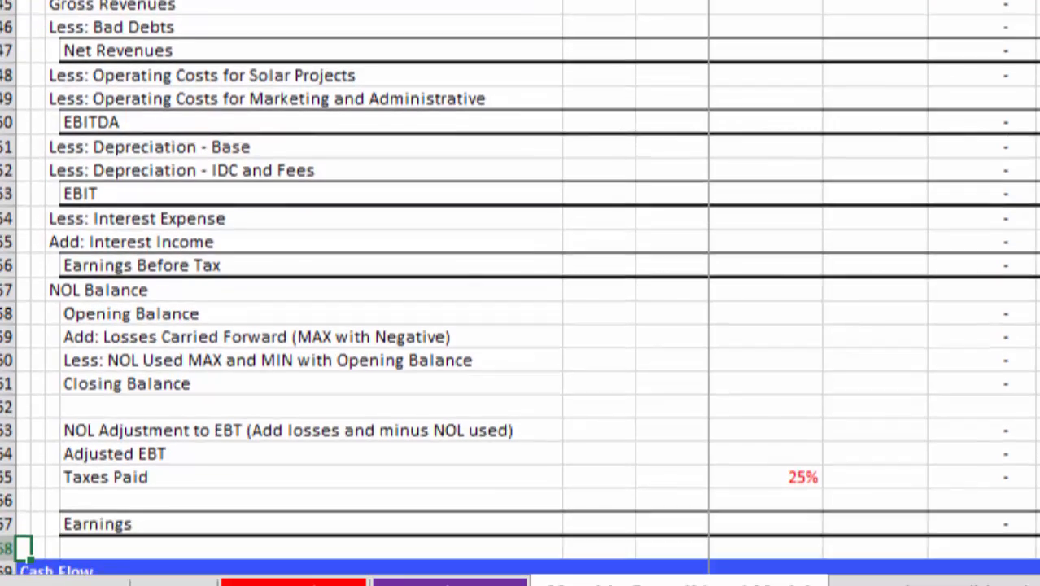
{"action": "key", "text": "Down"}
{"action": "key", "text": "Down"}
{"action": "key", "text": "Down"}
{"action": "key", "text": "Down"}
{"action": "key", "text": "Down"}
{"action": "key", "text": "Down"}
{"action": "key", "text": "Down"}
{"action": "key", "text": "Down"}
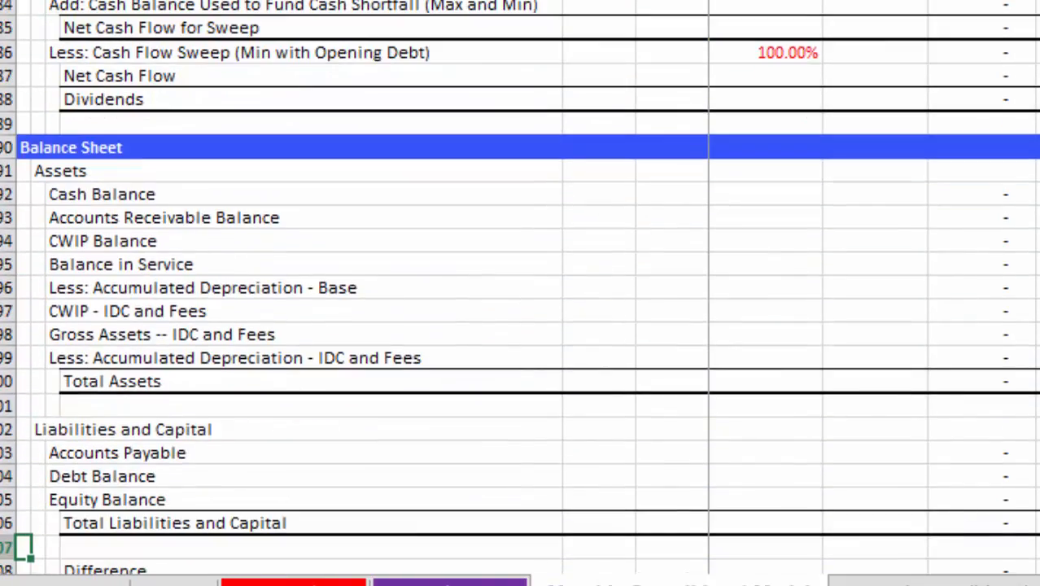
- Rename the CWIP Balance label under the Balance Sheet's assets as "CWIP Balance - Base Plant"
{"action": "key", "text": "Up"}
{"action": "key", "text": "Up"}
{"action": "key", "text": "Up"}
{"action": "key", "text": "Up"}
{"action": "key", "text": "Up"}
{"action": "key", "text": "Up"}
{"action": "key", "text": "Up"}
{"action": "key", "text": "Up"}
{"action": "key", "text": "Up"}
{"action": "key", "text": "Up"}
{"action": "key", "text": "Up"}
{"action": "key", "text": "Up"}
{"action": "key", "text": "Up"}
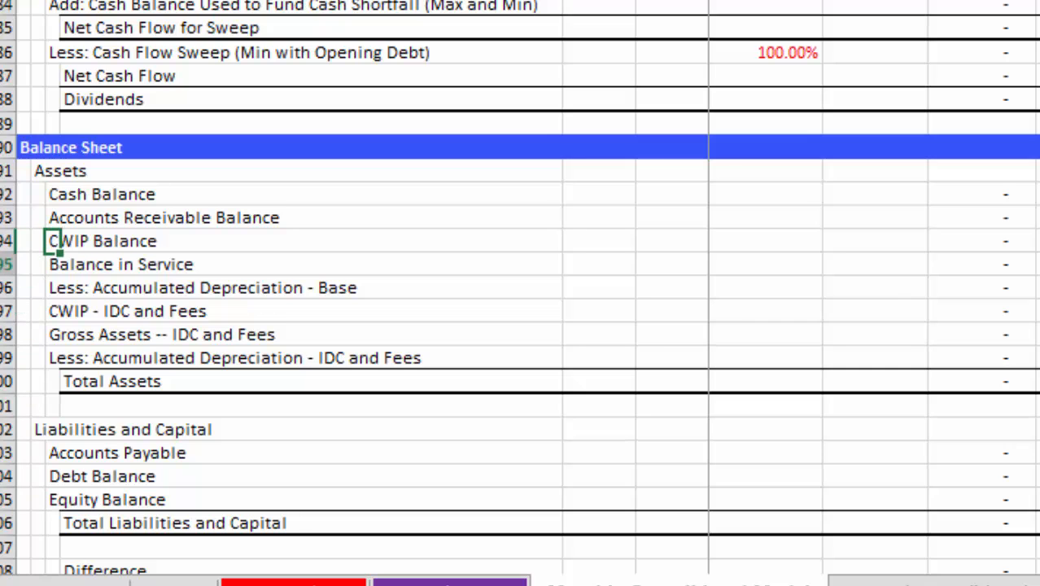
{"action": "key", "text": "Down"}
{"action": "key", "text": "Up"}
{"action": "key", "text": "Down"}
{"action": "key", "text": "Down"}
{"action": "key", "text": "Down"}
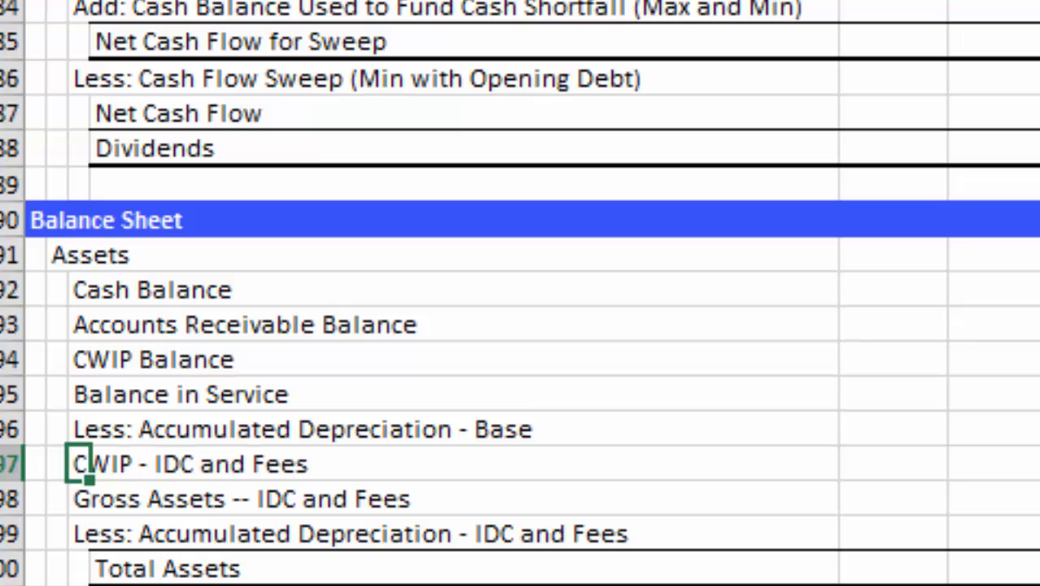
{"action": "key", "text": "Up"}
{"action": "key", "text": "Up"}
{"action": "key", "text": "Up"}
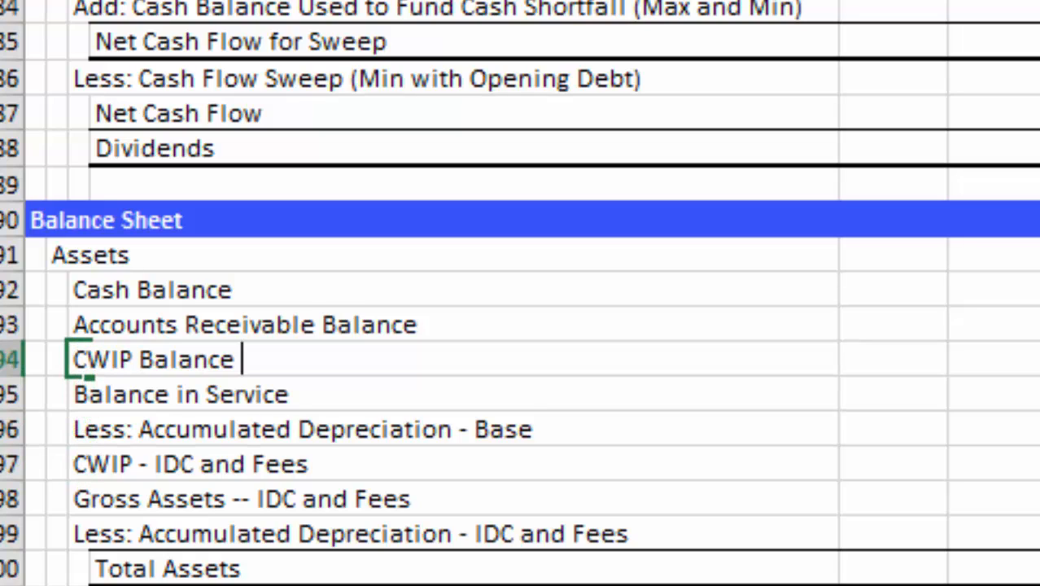
{"action": "type", "text": "Base "}
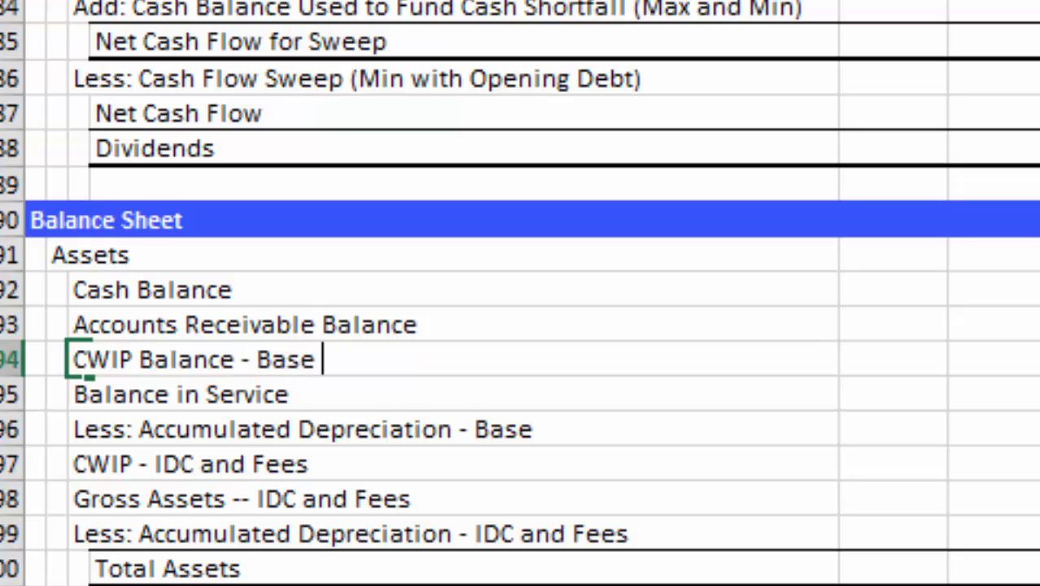
{"action": "type", "text": "Plant"}
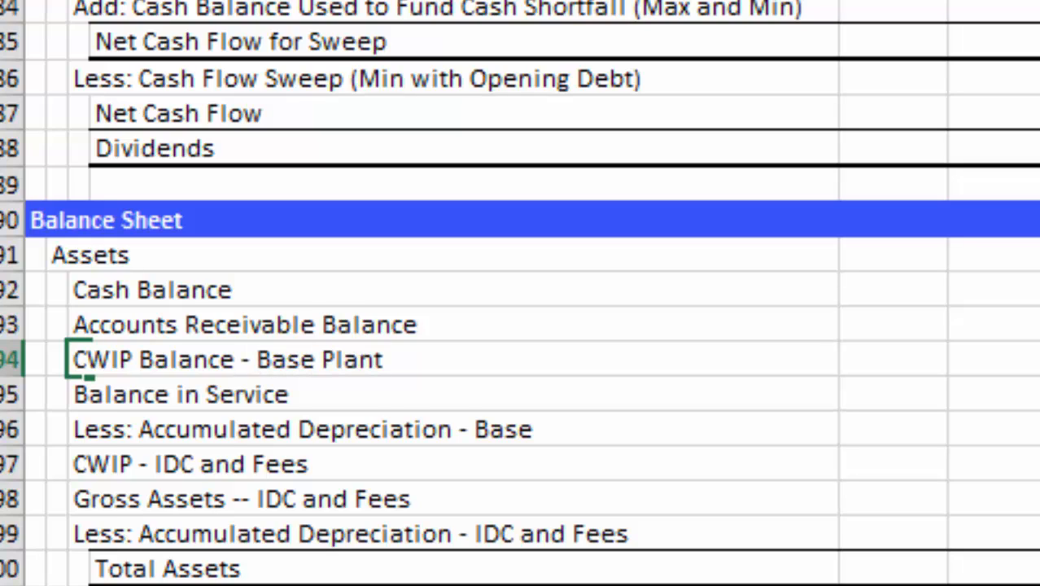
- Check the IDC and Fees asset lines, ending at the first monthly value of their accumulated depreciation
{"action": "key", "text": "Down"}
{"action": "key", "text": "Down"}
{"action": "key", "text": "Down"}
{"action": "key", "text": "Down"}
{"action": "key", "text": "Up"}
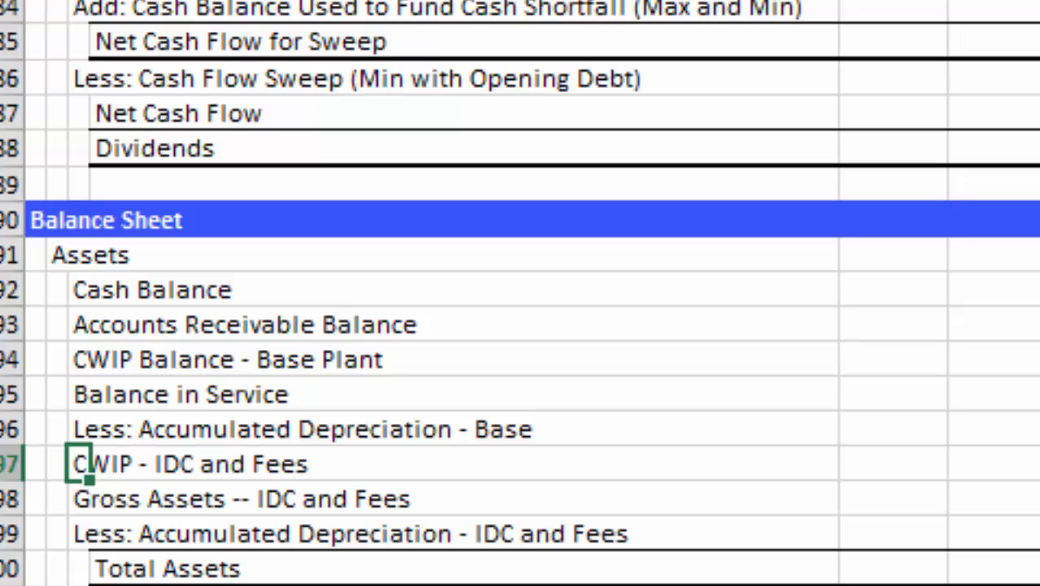
{"action": "key", "text": "Down"}
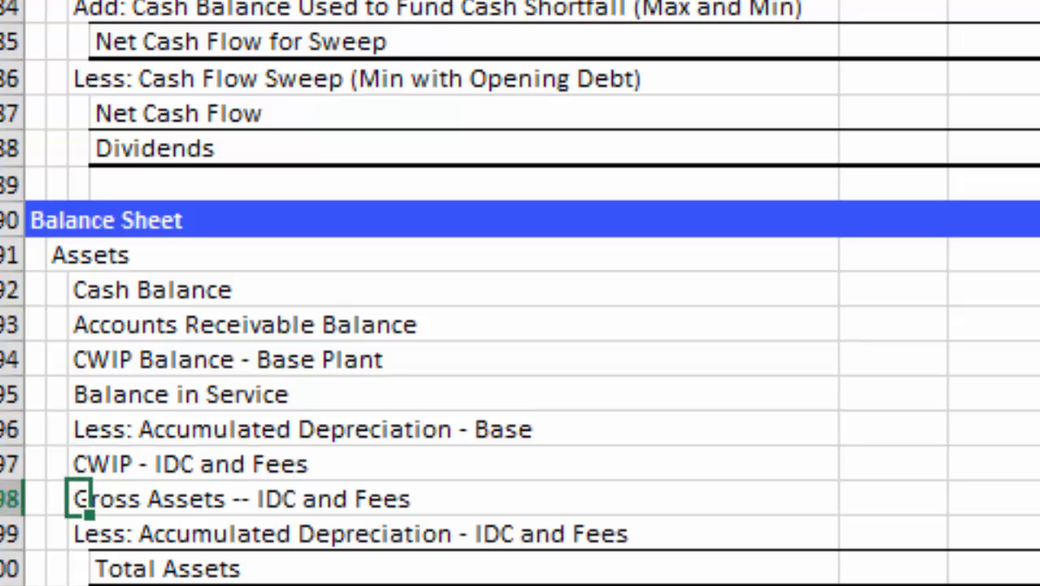
{"action": "key", "text": "Down"}
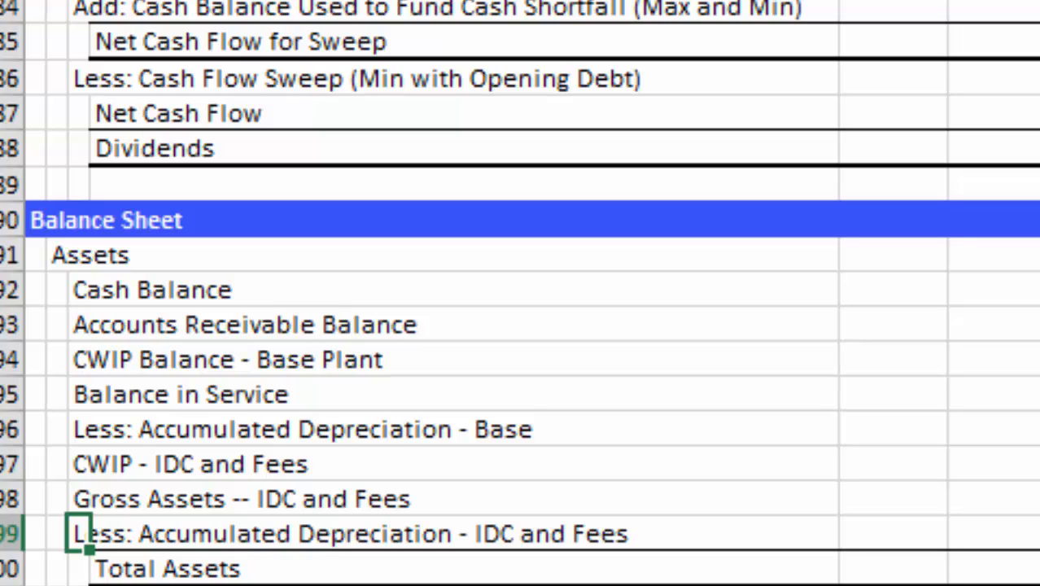
{"action": "key", "text": "Right"}
{"action": "key", "text": "ctrl+Right"}
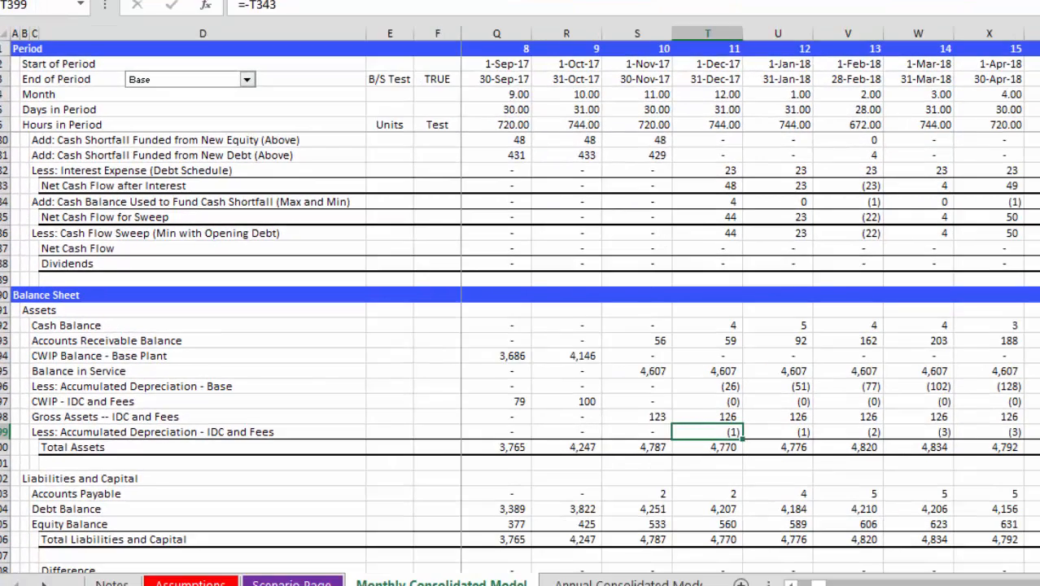
- Examine the CWIP - IDC and Fees row across the monthly periods during and after construction
{"action": "key", "text": "Up"}
{"action": "key", "text": "Up"}
{"action": "key", "text": "Left"}
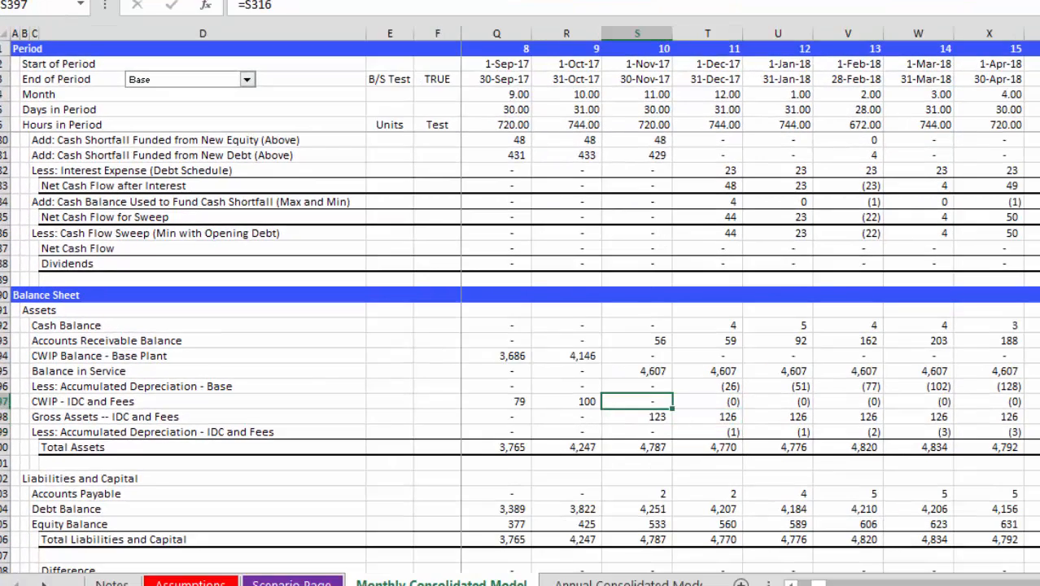
{"action": "key", "text": "Left"}
{"action": "key", "text": "Left"}
{"action": "scroll", "coordinate": [749, 309], "scroll_direction": "left", "scroll_amount": 1}
{"action": "key", "text": "Right"}
{"action": "key", "text": "Right"}
{"action": "key", "text": "Right"}
{"action": "key", "text": "Right"}
{"action": "key", "text": "Right"}
{"action": "key", "text": "Right"}
{"action": "key", "text": "Right"}
{"action": "key", "text": "Right"}
{"action": "key", "text": "Right"}
{"action": "key", "text": "Right"}
{"action": "key", "text": "Right"}
{"action": "key", "text": "Right"}
{"action": "key", "text": "Right"}
{"action": "key", "text": "Right"}
{"action": "key", "text": "Right"}
{"action": "key", "text": "Right"}
{"action": "key", "text": "Right"}
{"action": "key", "text": "Right"}
{"action": "key", "text": "Right"}
{"action": "key", "text": "Right"}
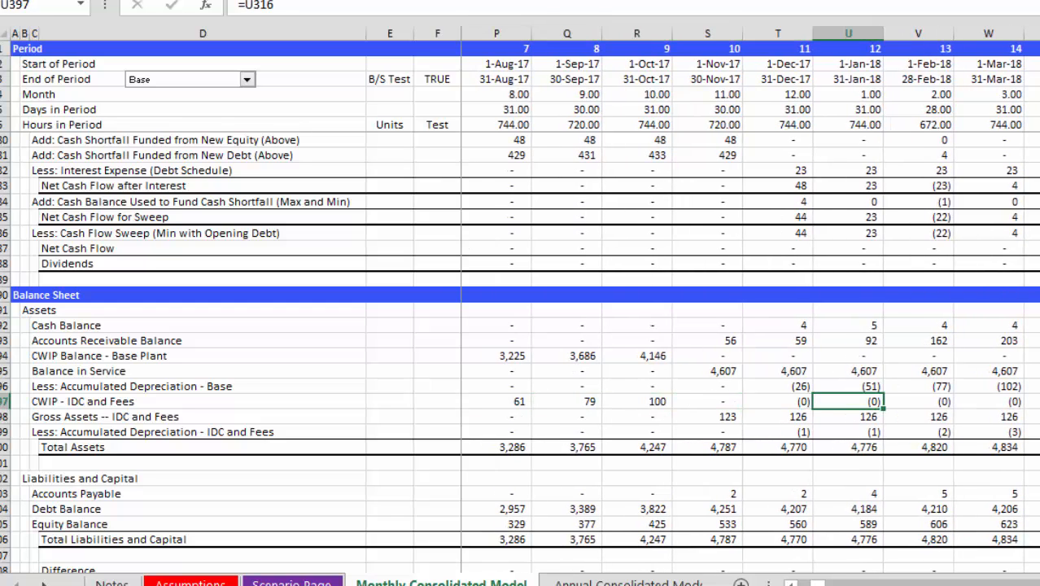
{"action": "key", "text": "Left"}
{"action": "key", "text": "Left"}
{"action": "key", "text": "Left"}
{"action": "key", "text": "Left"}
{"action": "key", "text": "Left"}
{"action": "key", "text": "Left"}
{"action": "key", "text": "Left"}
{"action": "key", "text": "Left"}
{"action": "key", "text": "Left"}
{"action": "key", "text": "Left"}
{"action": "key", "text": "Left"}
{"action": "key", "text": "Left"}
{"action": "key", "text": "Left"}
{"action": "key", "text": "Left"}
{"action": "key", "text": "Left"}
{"action": "key", "text": "Left"}
{"action": "key", "text": "Left"}
{"action": "key", "text": "Left"}
{"action": "key", "text": "Left"}
{"action": "key", "text": "Left"}
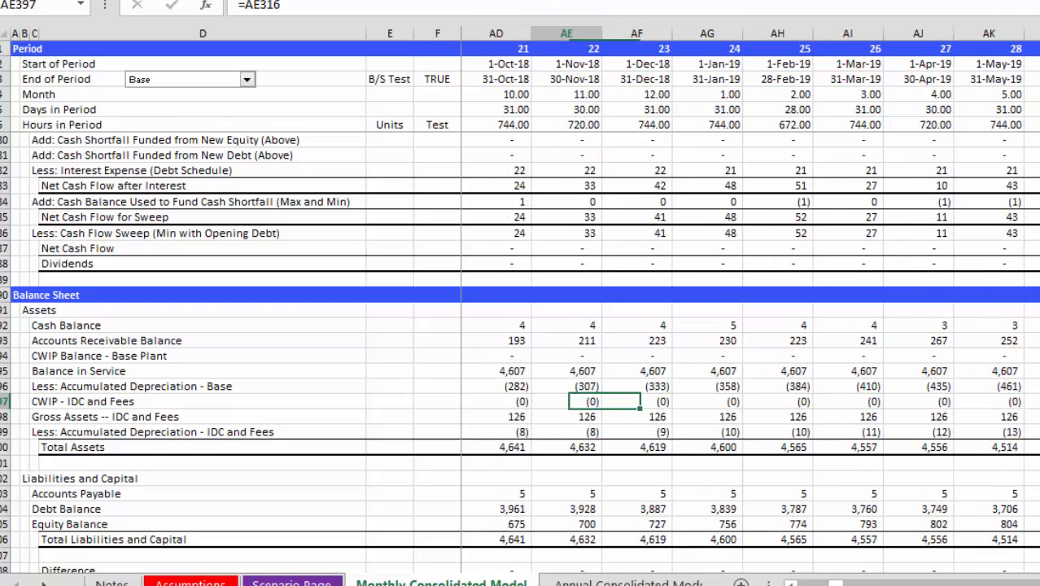
{"action": "key", "text": "Left"}
{"action": "key", "text": "Left"}
{"action": "key", "text": "Left"}
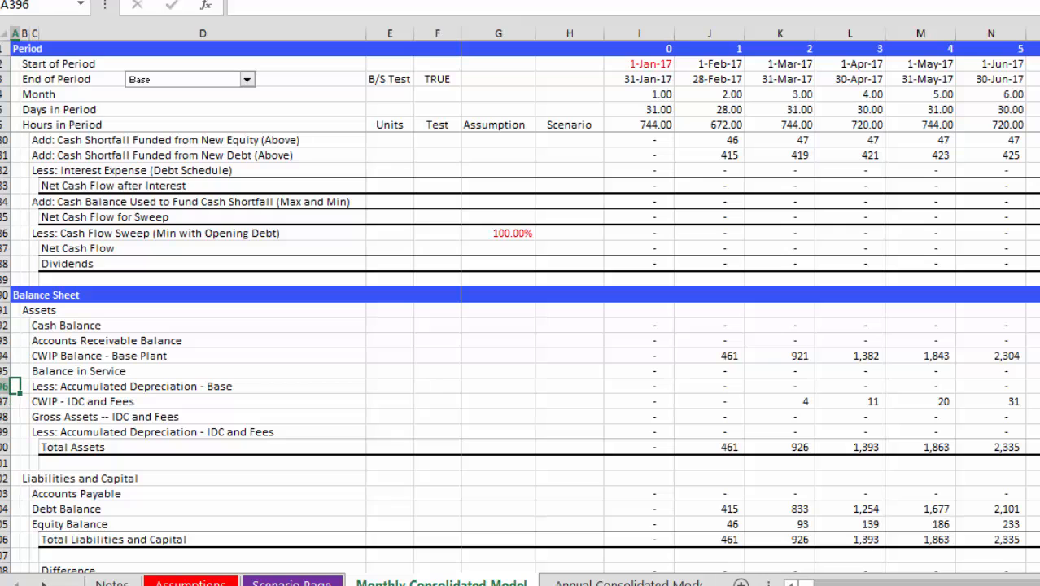
- Review the Cash Flow section above the Balance Sheet, including the capital expenditure and financing lines
{"action": "key", "text": "Up"}
{"action": "key", "text": "Up"}
{"action": "key", "text": "Up"}
{"action": "key", "text": "Up"}
{"action": "key", "text": "Up"}
{"action": "key", "text": "Up"}
{"action": "key", "text": "Up"}
{"action": "key", "text": "Up"}
{"action": "key", "text": "Up"}
{"action": "key", "text": "Up"}
{"action": "key", "text": "Up"}
{"action": "key", "text": "Up"}
{"action": "key", "text": "Up"}
{"action": "key", "text": "Up"}
{"action": "key", "text": "Up"}
{"action": "key", "text": "Up"}
{"action": "key", "text": "Up"}
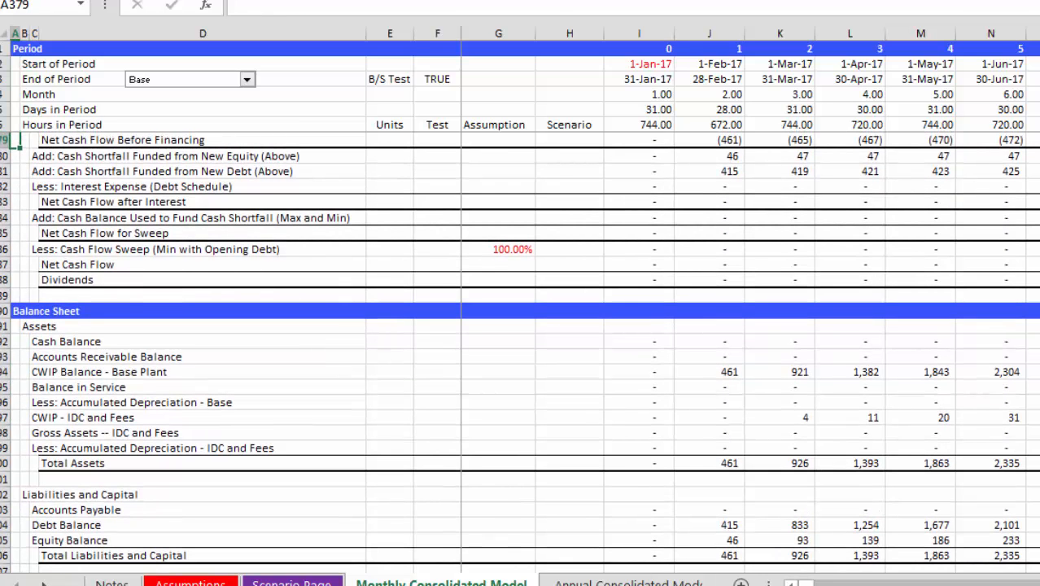
{"action": "key", "text": "Up"}
{"action": "key", "text": "Up"}
{"action": "key", "text": "Up"}
{"action": "key", "text": "Up"}
{"action": "key", "text": "Up"}
{"action": "key", "text": "Up"}
{"action": "key", "text": "Up"}
{"action": "key", "text": "Up"}
{"action": "key", "text": "Up"}
{"action": "key", "text": "Up"}
{"action": "key", "text": "Up"}
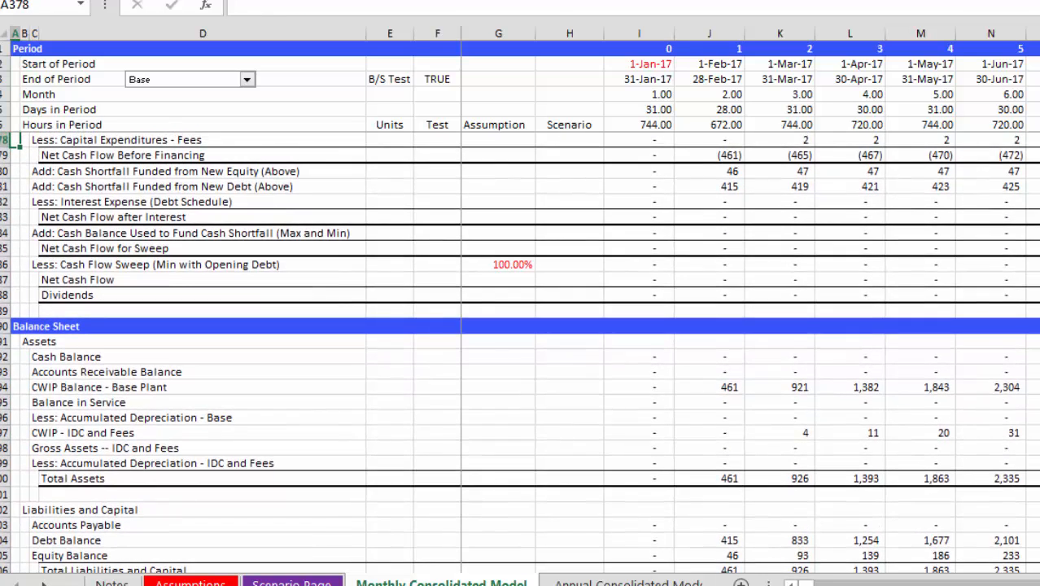
{"action": "key", "text": "Up"}
{"action": "key", "text": "Up"}
{"action": "key", "text": "Up"}
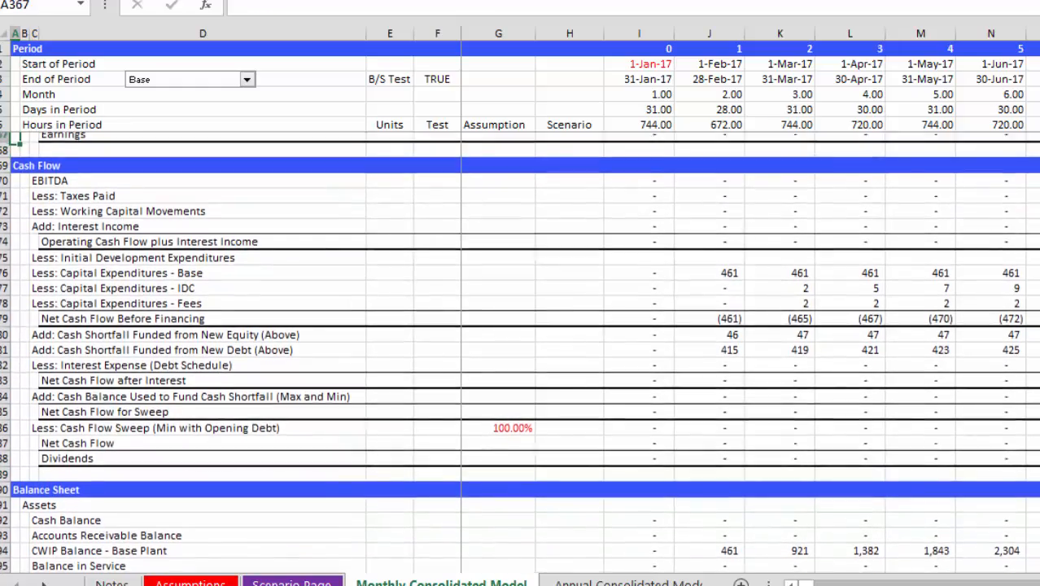
{"action": "key", "text": "Up"}
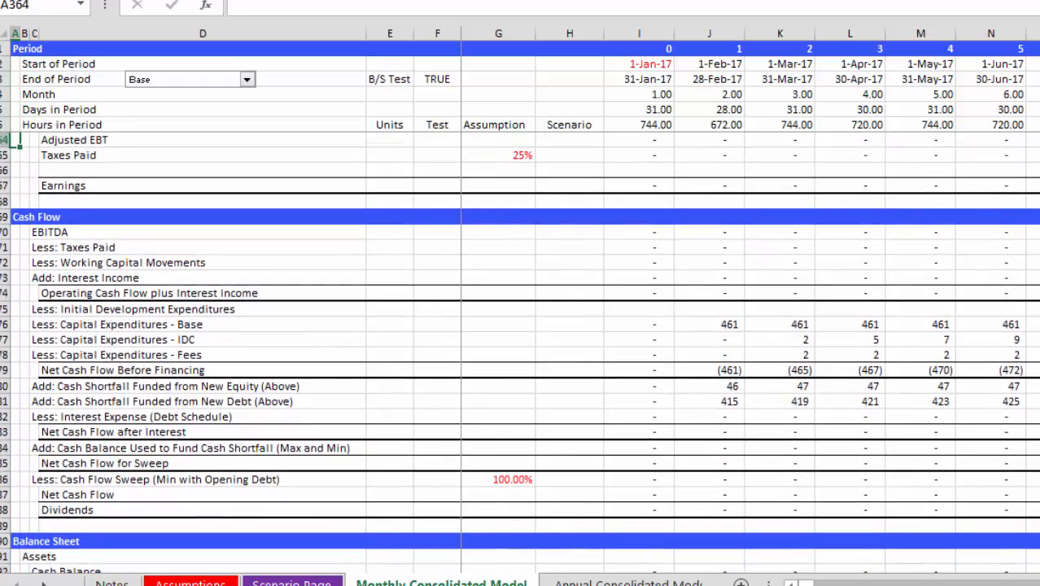
{"action": "key", "text": "Up"}
- On the Assumptions sheet, copy the 1-Feb-17 Properties Added formulas into the 1-Jan-17 column for the 1.5, 3.0 and 5.0 kW systems
{"action": "key", "text": "ctrl+Page_Up"}
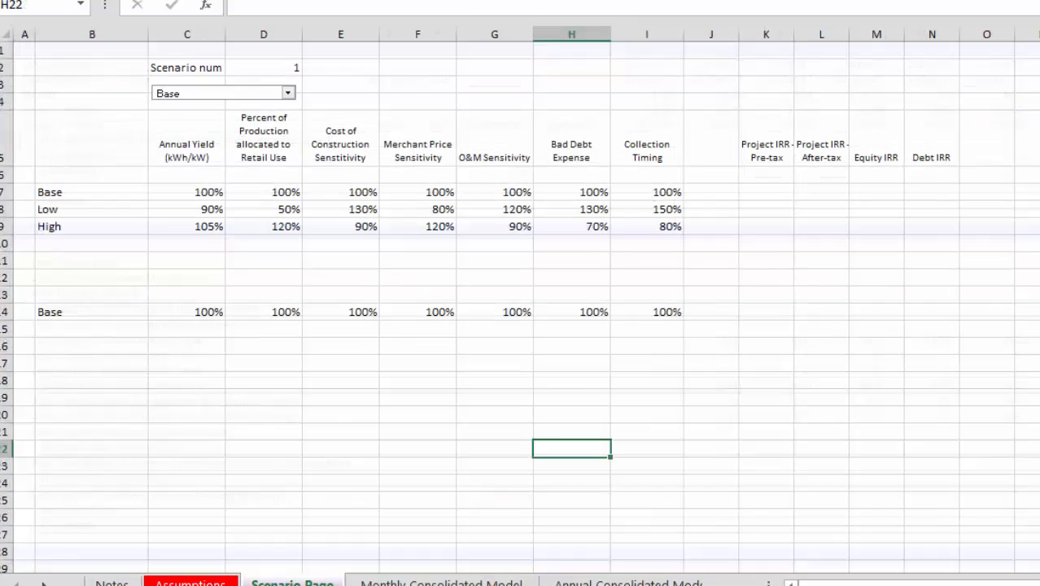
{"action": "key", "text": "ctrl+Page_Up"}
{"action": "key", "text": "Left"}
{"action": "key", "text": "Left"}
{"action": "key", "text": "Up"}
{"action": "key", "text": "Up"}
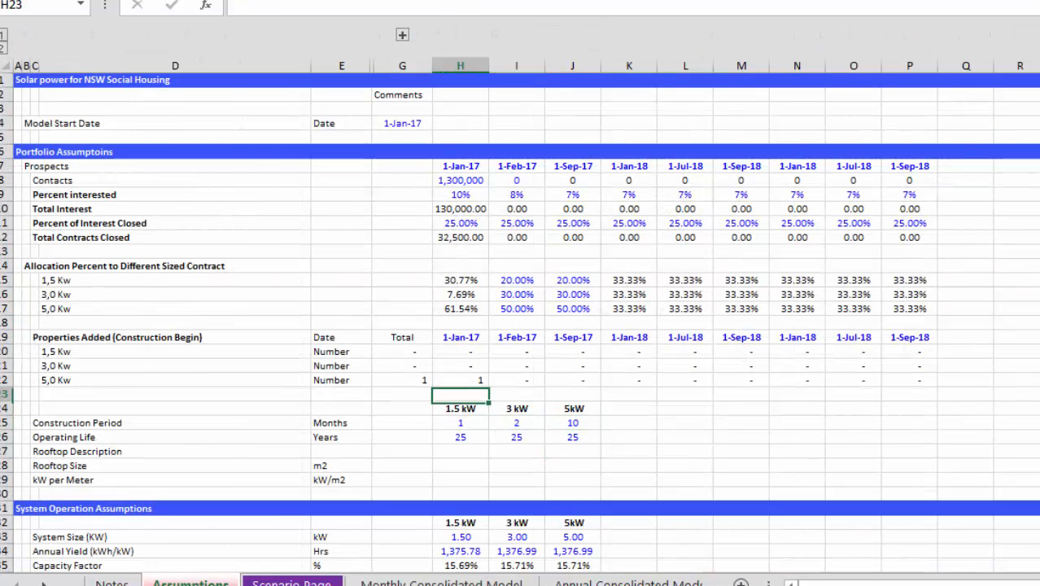
{"action": "key", "text": "Up"}
{"action": "key", "text": "Up"}
{"action": "key", "text": "Up"}
{"action": "key", "text": "Right"}
{"action": "key", "text": "shift+Down"}
{"action": "key", "text": "shift+Down"}
{"action": "key", "text": "ctrl+c"}
{"action": "key", "text": "ctrl+v"}
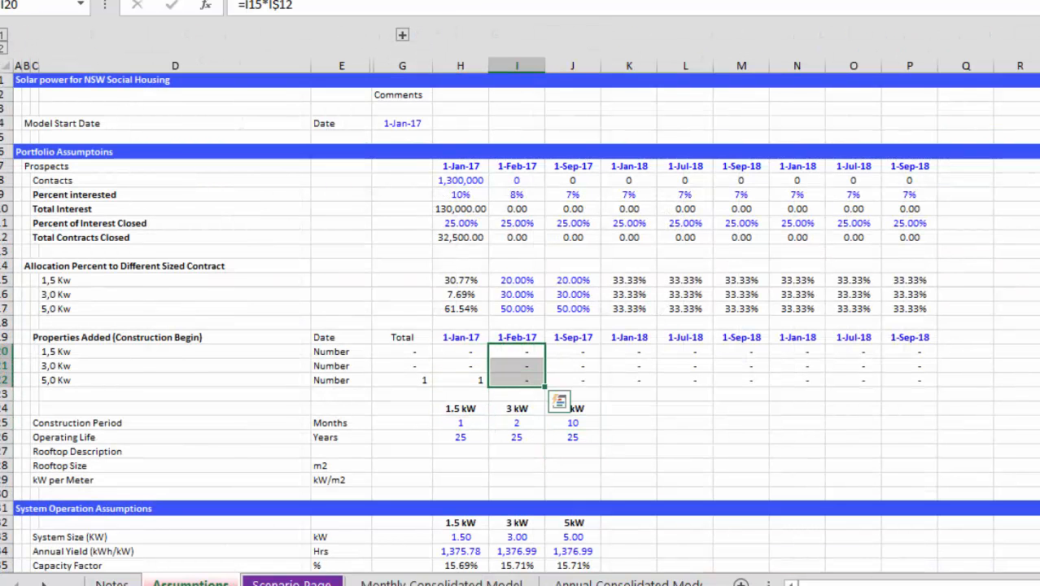
{"action": "key", "text": "Left"}
{"action": "key", "text": "Return"}
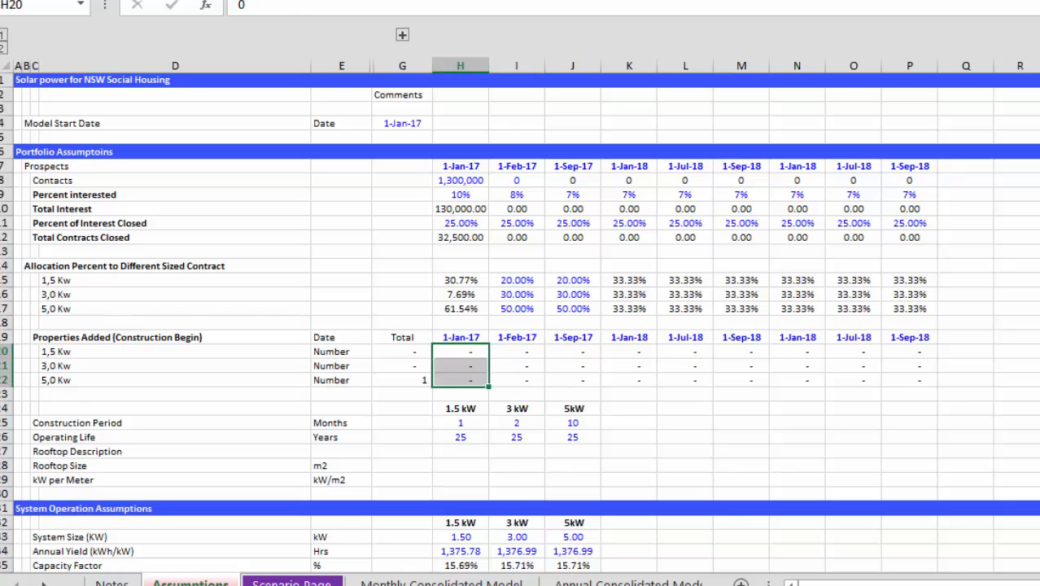
{"action": "key", "text": "Escape"}
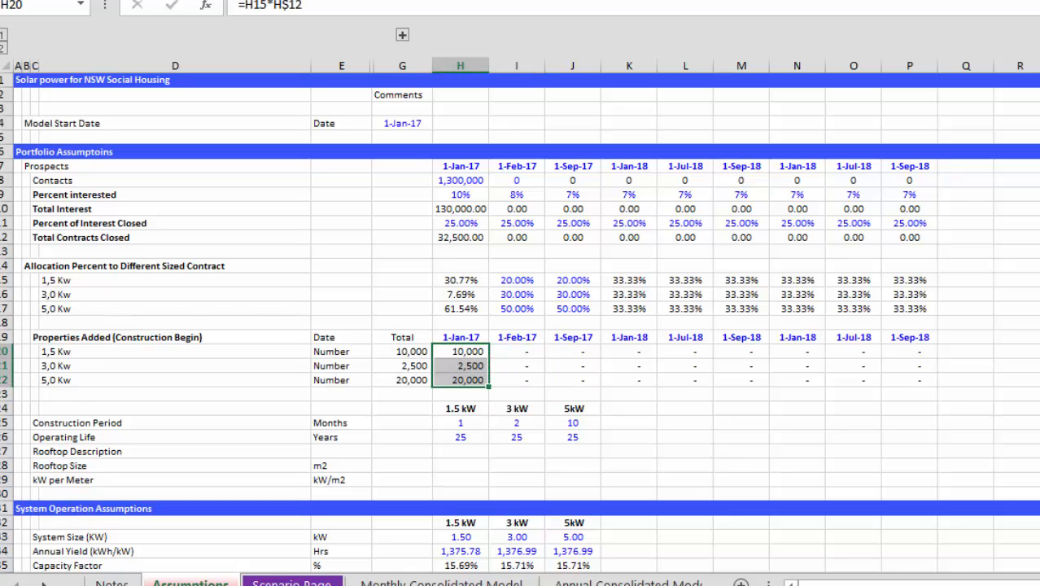
{"action": "key", "text": "Left"}
{"action": "key", "text": "Right"}
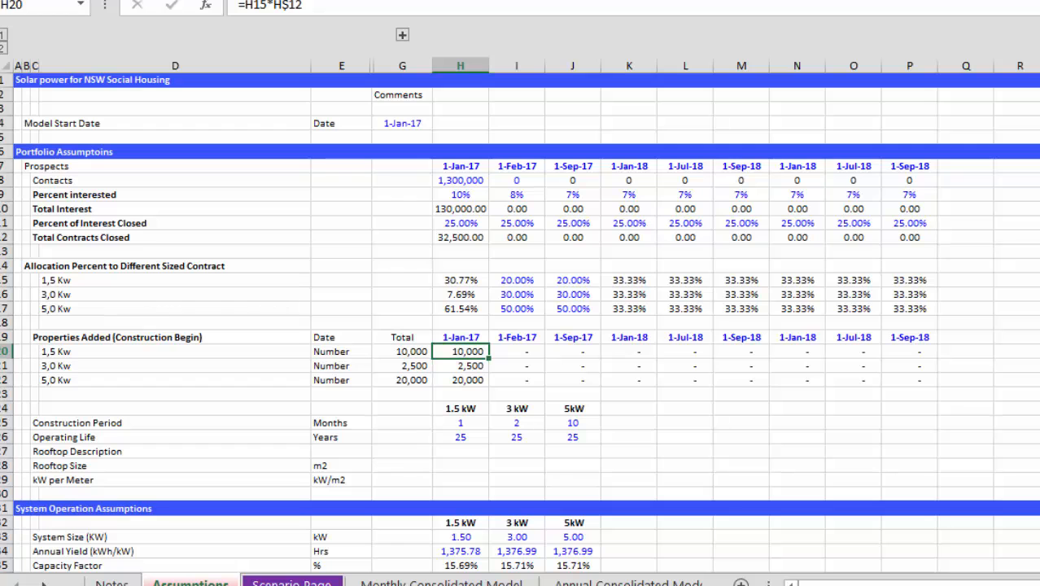
- Review the Cash Flow lines on the Monthly Consolidated Model sheet, from EBITDA through capital expenditures and funding to Interest Expense
{"action": "key", "text": "ctrl+Page_Down"}
{"action": "key", "text": "ctrl+Page_Down"}
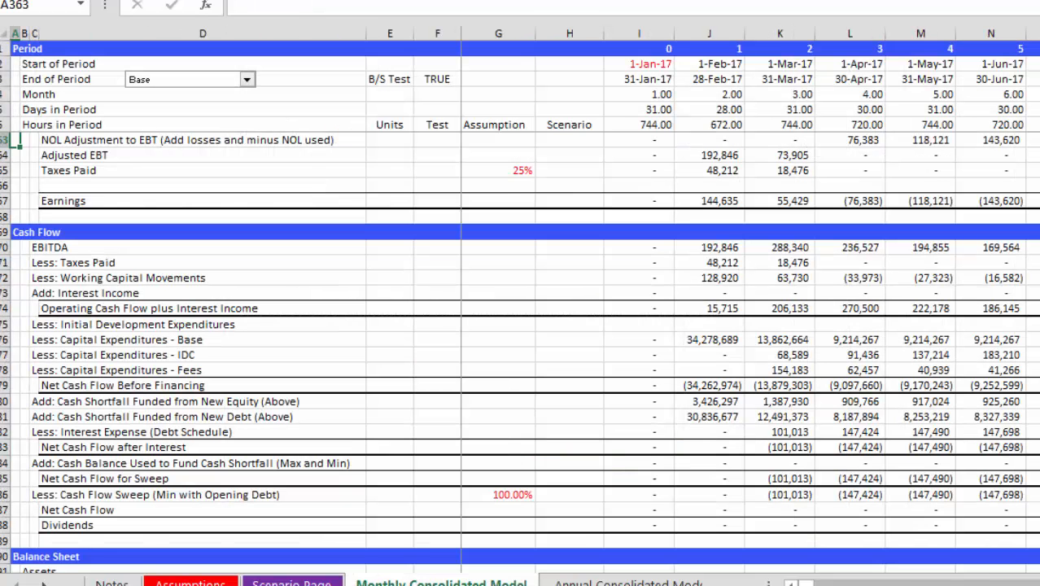
{"action": "key", "text": "Down"}
{"action": "key", "text": "Down"}
{"action": "key", "text": "Down"}
{"action": "key", "text": "Down"}
{"action": "key", "text": "Down"}
{"action": "key", "text": "Down"}
{"action": "key", "text": "Down"}
{"action": "key", "text": "Down"}
{"action": "key", "text": "Down"}
{"action": "key", "text": "Down"}
{"action": "key", "text": "Down"}
{"action": "key", "text": "Down"}
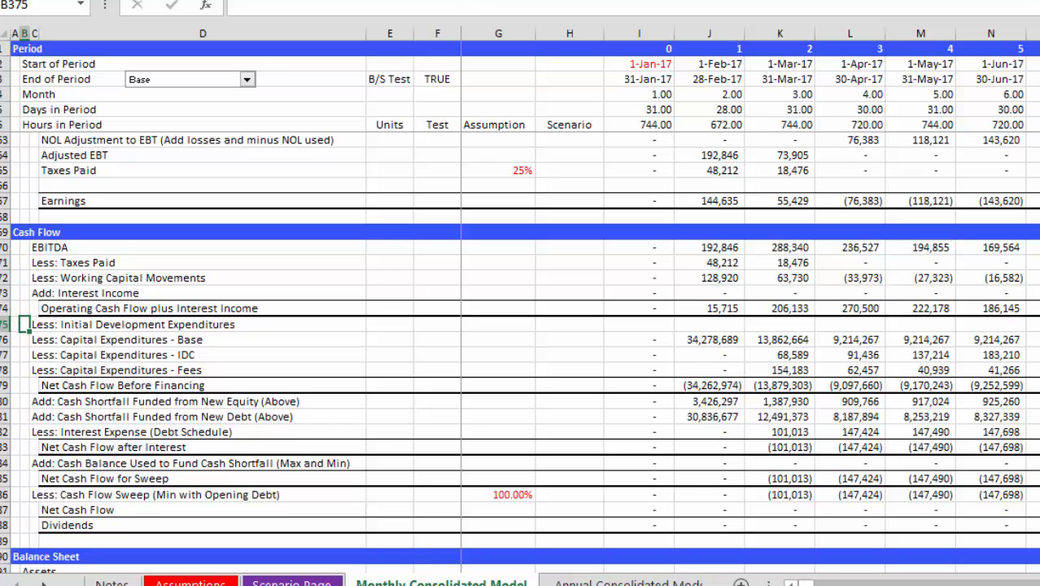
{"action": "key", "text": "Down"}
{"action": "key", "text": "Down"}
{"action": "key", "text": "Down"}
{"action": "key", "text": "Down"}
{"action": "key", "text": "Down"}
{"action": "key", "text": "Down"}
{"action": "key", "text": "Down"}
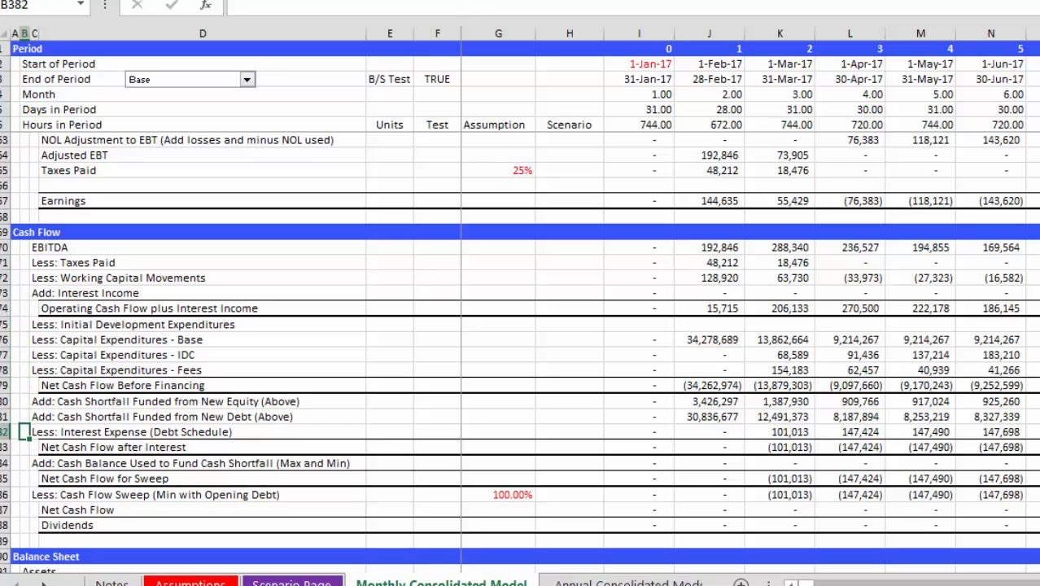
- Check the Net Cash Flow after Interest row in the first monthly periods, ending at period 1
{"action": "key", "text": "Right"}
{"action": "key", "text": "Right"}
{"action": "key", "text": "Right"}
{"action": "key", "text": "Right"}
{"action": "key", "text": "Right"}
{"action": "key", "text": "Right"}
{"action": "key", "text": "Right"}
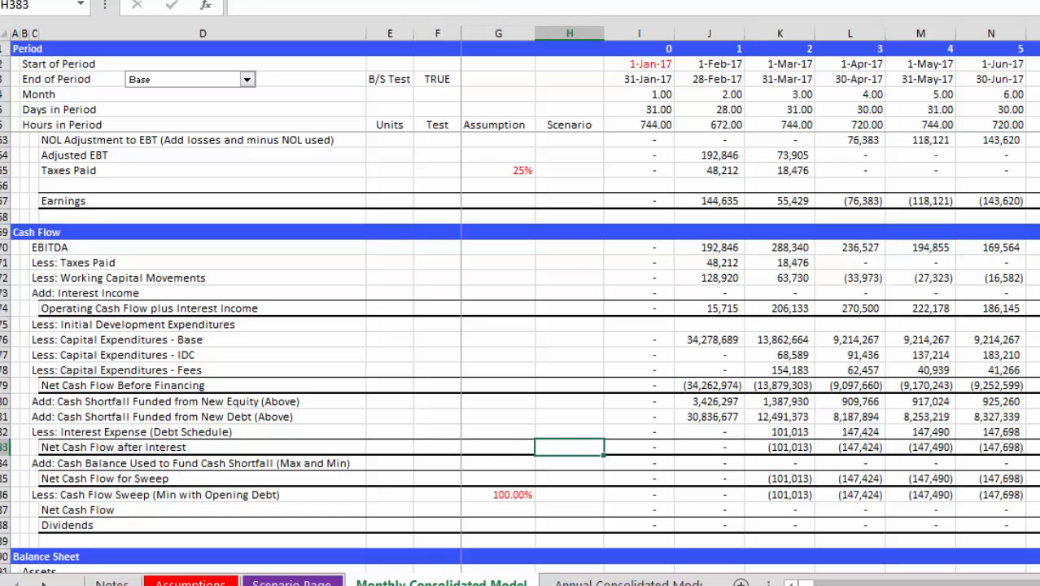
{"action": "key", "text": "Right"}
{"action": "key", "text": "Right"}
{"action": "key", "text": "Left"}
{"action": "key", "text": "Left"}
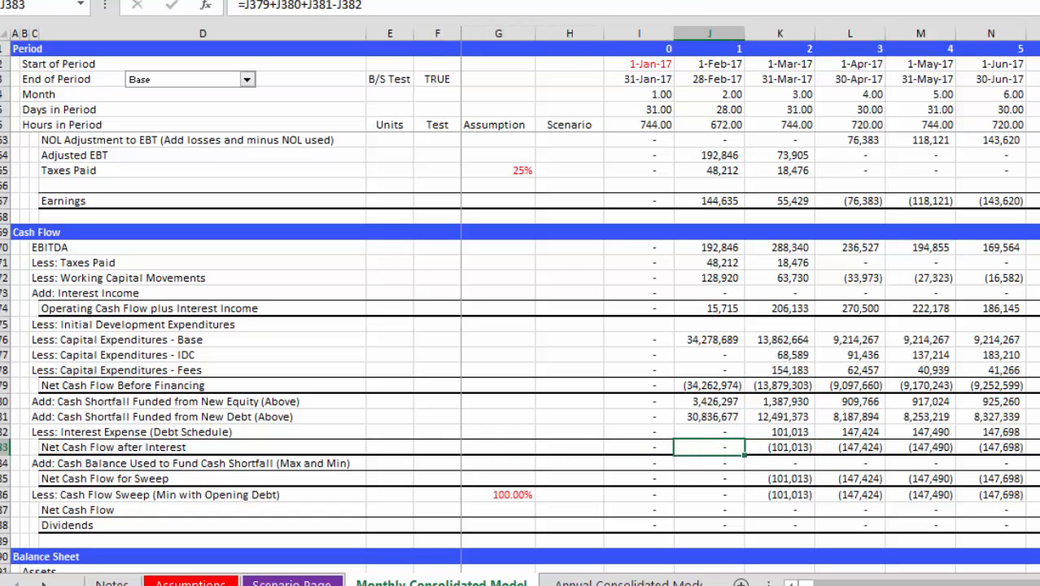
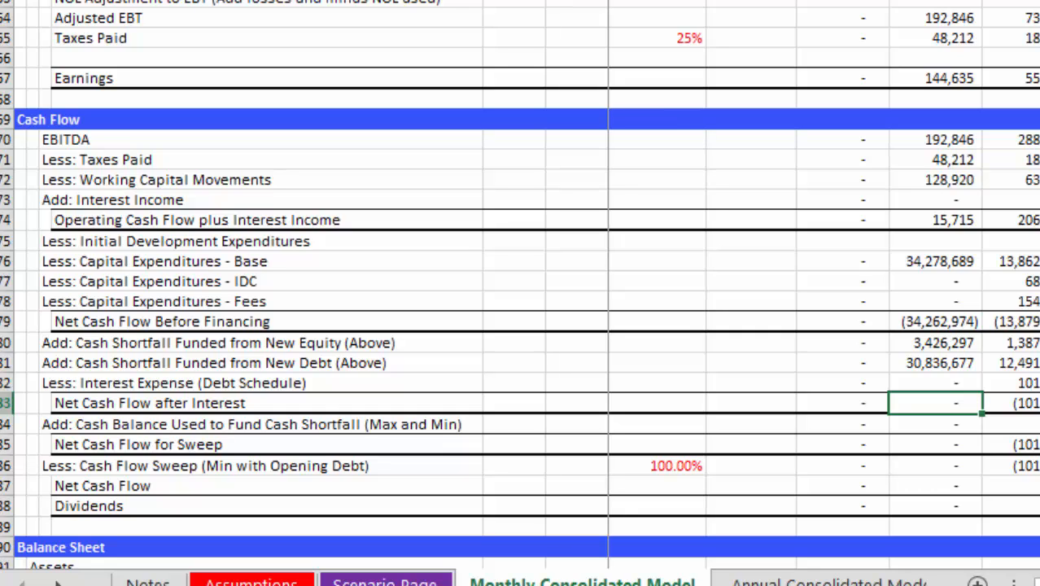
- Compare Interest Expense and Net Cash Flow after Interest in periods 0 to 2, ending at period 2's Cash Flow Sweep
{"action": "key", "text": "Up"}
{"action": "key", "text": "Right"}
{"action": "key", "text": "Right"}
{"action": "key", "text": "Left"}
{"action": "key", "text": "Left"}
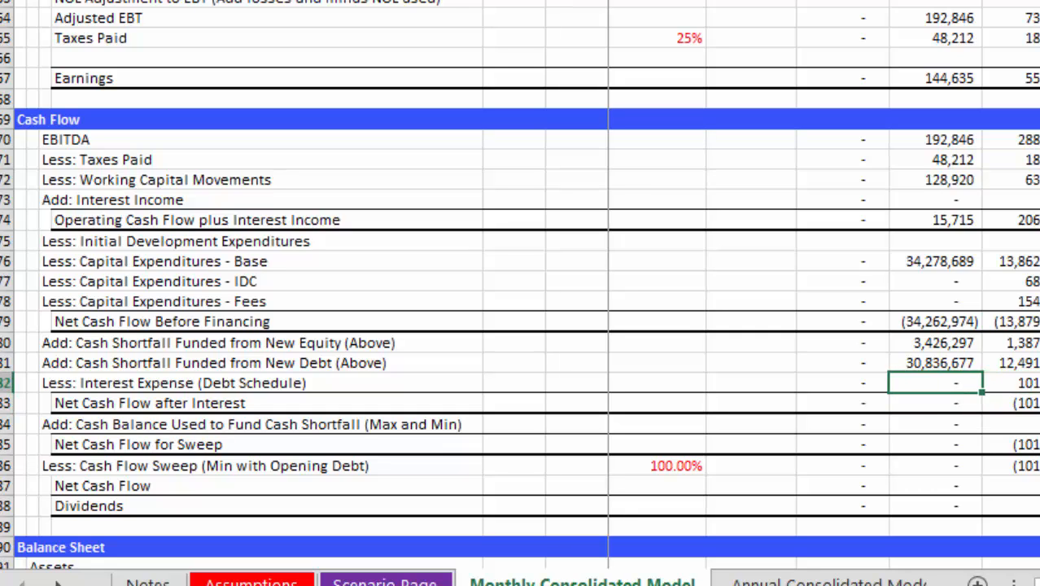
{"action": "key", "text": "Left"}
{"action": "key", "text": "Right"}
{"action": "key", "text": "Down"}
{"action": "key", "text": "Right"}
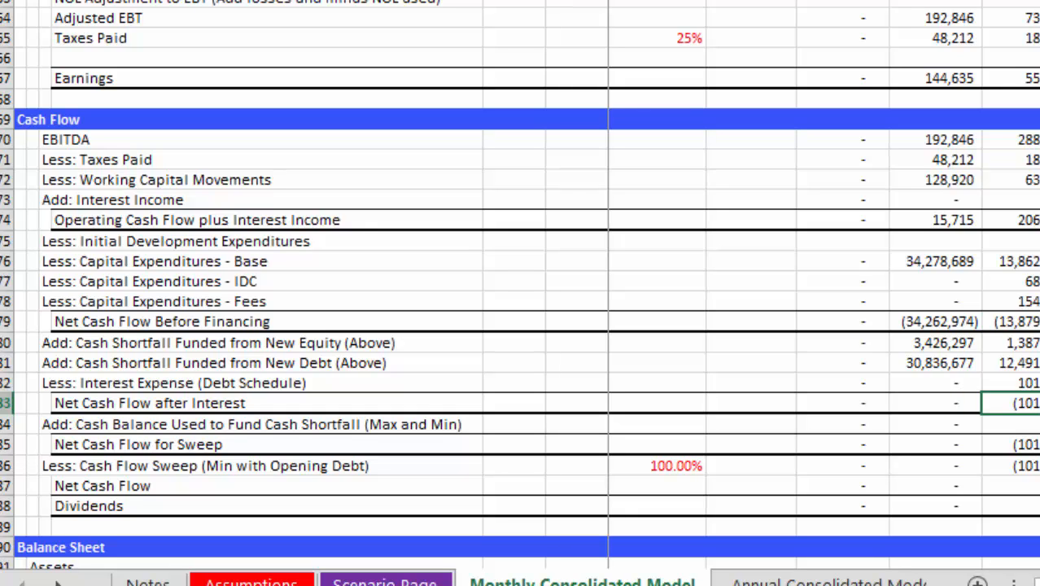
{"action": "key", "text": "Left"}
{"action": "key", "text": "Left"}
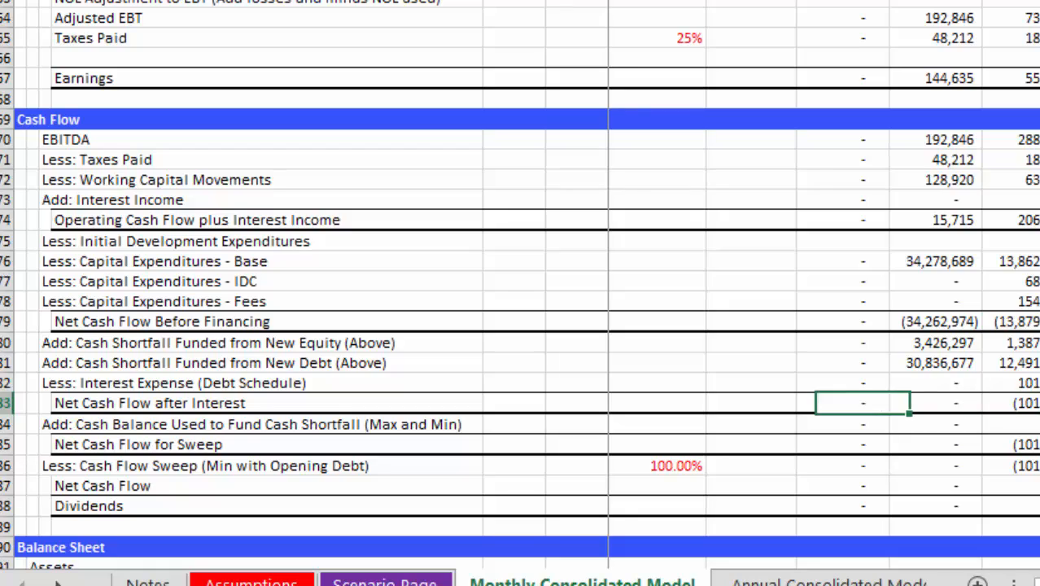
{"action": "key", "text": "Right"}
{"action": "key", "text": "Right"}
{"action": "key", "text": "Down"}
{"action": "key", "text": "Down"}
{"action": "key", "text": "Down"}
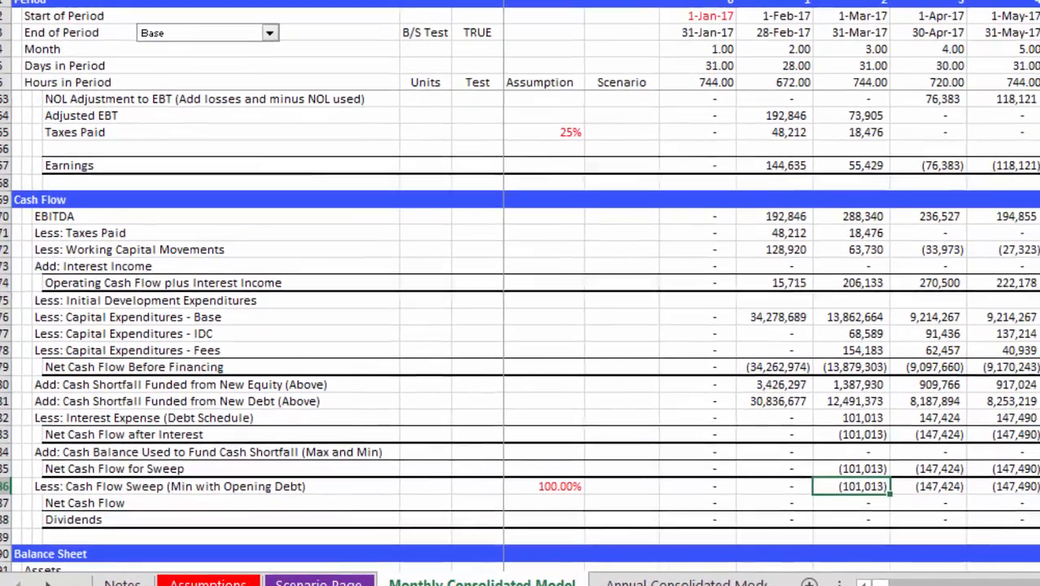
- Examine the Cash Flow Sweep row across the monthly periods, from construction into the operating years
{"action": "key", "text": "Right"}
{"action": "key", "text": "Right"}
{"action": "key", "text": "Right"}
{"action": "key", "text": "Right"}
{"action": "key", "text": "Right"}
{"action": "key", "text": "Right"}
{"action": "key", "text": "Right"}
{"action": "key", "text": "Right"}
{"action": "key", "text": "Right"}
{"action": "key", "text": "Right"}
{"action": "key", "text": "Right"}
{"action": "key", "text": "Right"}
{"action": "key", "text": "Right"}
{"action": "key", "text": "Right"}
{"action": "key", "text": "Right"}
{"action": "key", "text": "Right"}
{"action": "key", "text": "Right"}
{"action": "key", "text": "Right"}
{"action": "key", "text": "Right"}
{"action": "key", "text": "Right"}
{"action": "key", "text": "Right"}
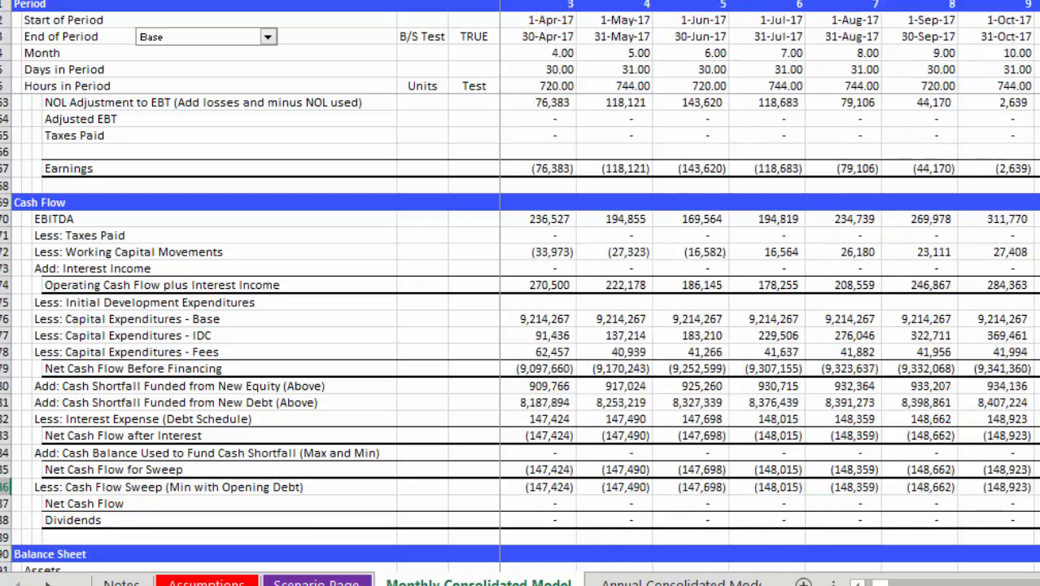
{"action": "key", "text": "Right"}
{"action": "key", "text": "Right"}
{"action": "key", "text": "Right"}
{"action": "key", "text": "Right"}
{"action": "key", "text": "Right"}
{"action": "key", "text": "Right"}
{"action": "key", "text": "Right"}
{"action": "key", "text": "Right"}
{"action": "key", "text": "Right"}
{"action": "key", "text": "Right"}
{"action": "key", "text": "Right"}
{"action": "key", "text": "Right"}
{"action": "key", "text": "Right"}
{"action": "key", "text": "Right"}
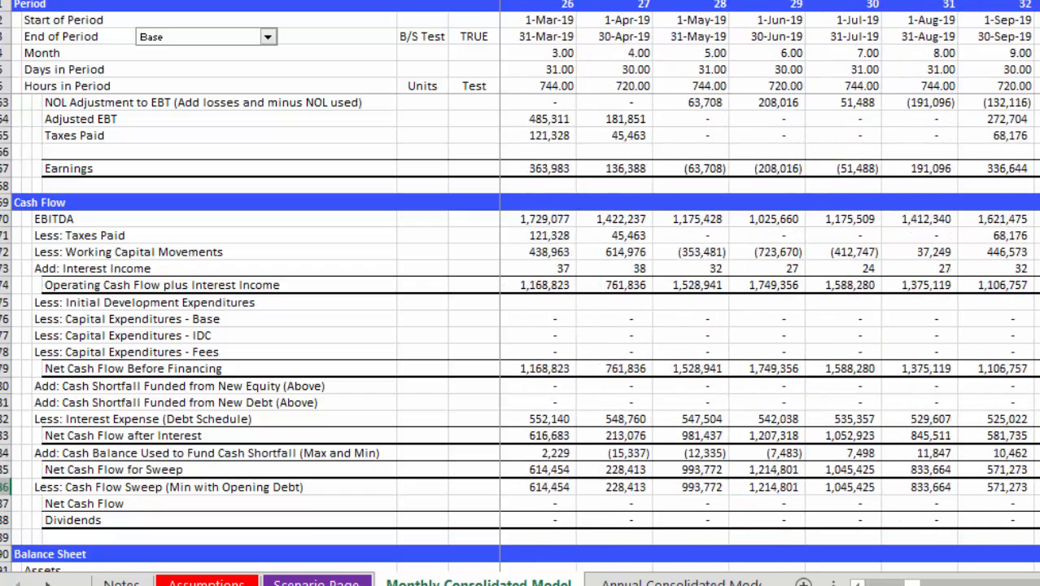
- Check the Cash Balance Used to Fund Cash Shortfall and Net Cash Flow for Sweep rows, going back to period 22
{"action": "key", "text": "Up"}
{"action": "key", "text": "Up"}
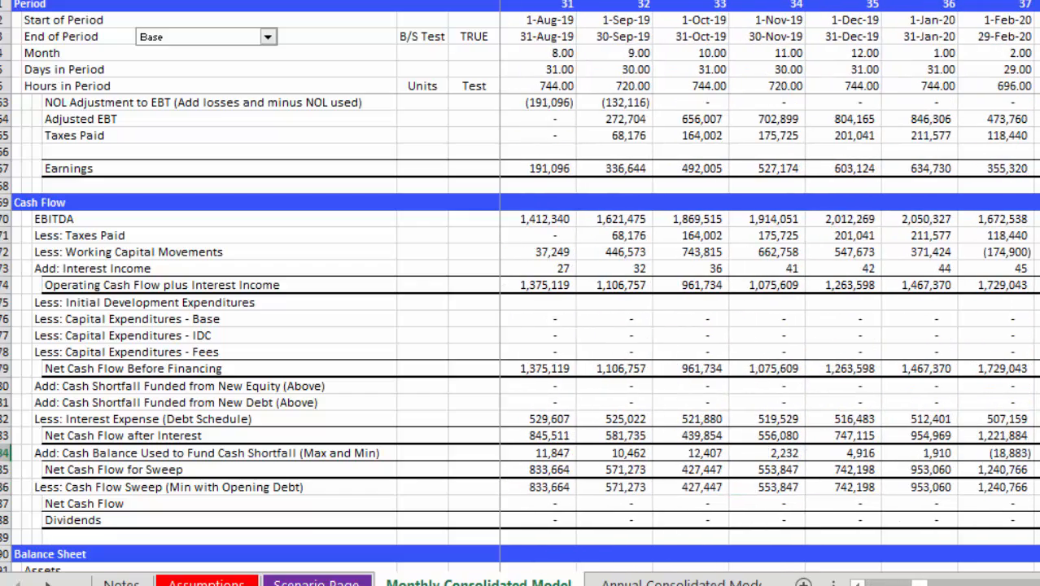
{"action": "key", "text": "Left"}
{"action": "key", "text": "Down"}
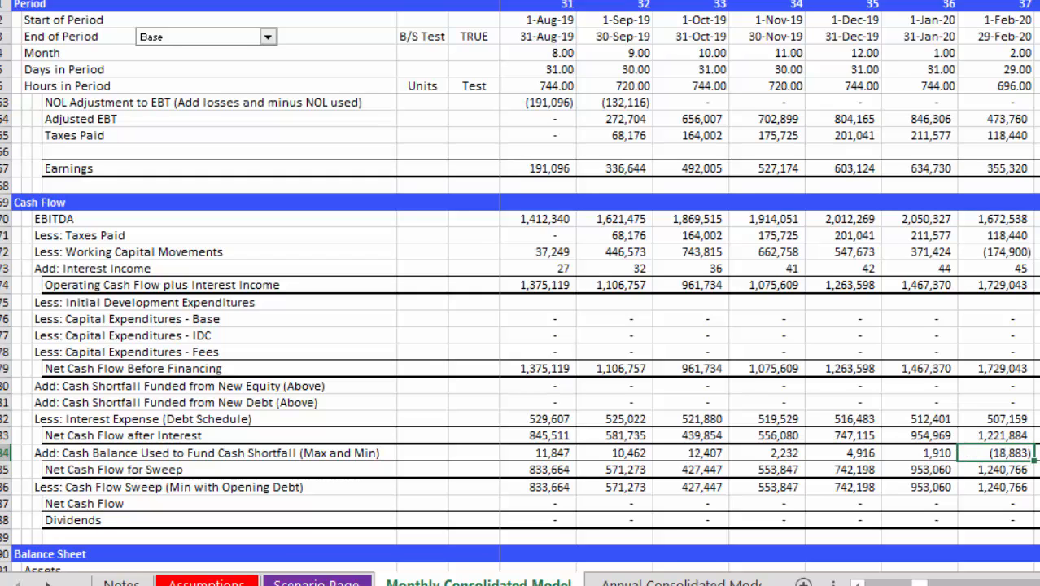
{"action": "key", "text": "Left"}
{"action": "key", "text": "Left"}
{"action": "key", "text": "Left"}
{"action": "key", "text": "Left"}
{"action": "key", "text": "Left"}
{"action": "key", "text": "Left"}
{"action": "key", "text": "Left"}
{"action": "key", "text": "Left"}
{"action": "key", "text": "Left"}
{"action": "key", "text": "Left"}
{"action": "key", "text": "Left"}
{"action": "key", "text": "Left"}
{"action": "key", "text": "Left"}
{"action": "key", "text": "Left"}
{"action": "key", "text": "Left"}
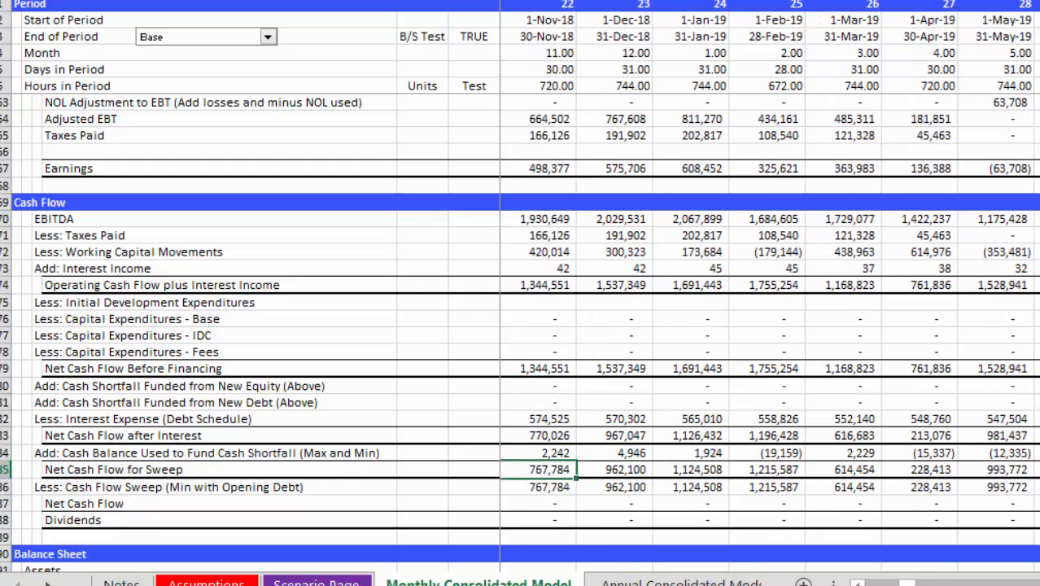
- Inspect the period 22 Net Cash Flow for Sweep formula and the neighbouring Cash Balance Used to Fund Cash Shortfall values
{"action": "key", "text": "F2"}
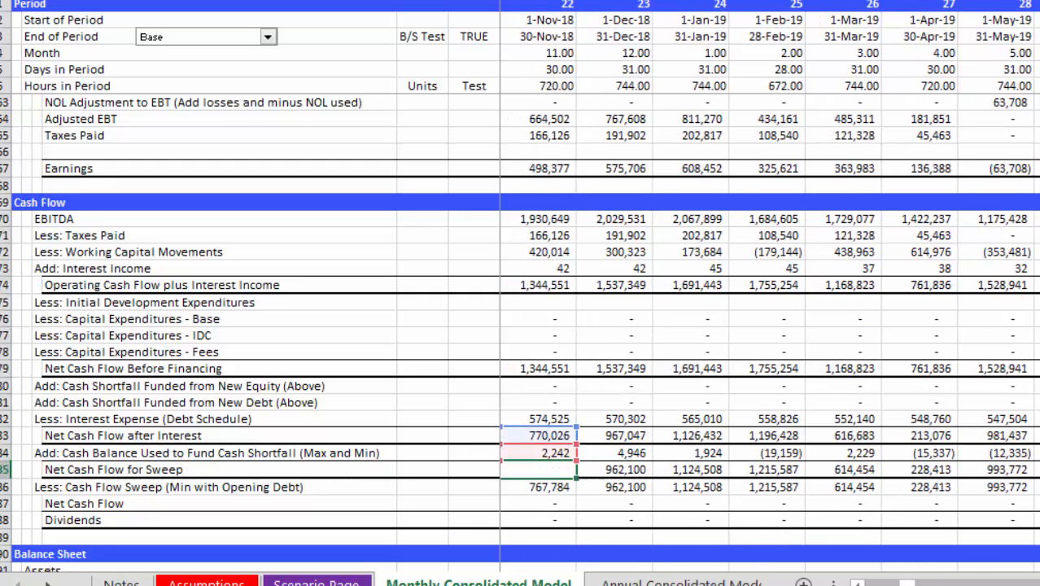
{"action": "key", "text": "Escape"}
{"action": "key", "text": "Up"}
{"action": "key", "text": "Left"}
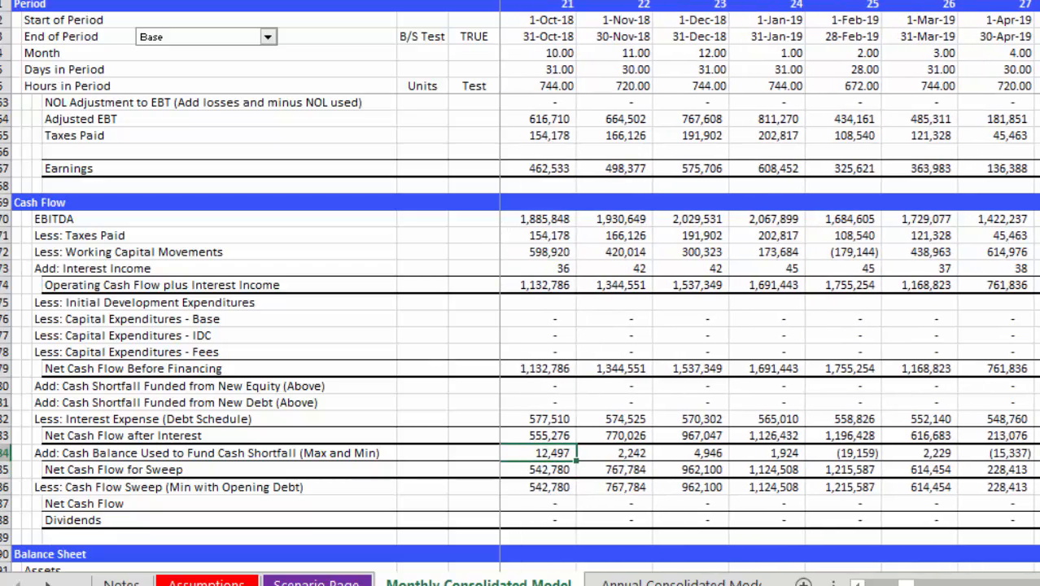
{"action": "key", "text": "Right"}
{"action": "key", "text": "Right"}
{"action": "key", "text": "Left"}
- Review the calculations above the Cash Flow section, including the cash balance, IDC and fees in service, and construction work in progress
{"action": "key", "text": "Page_Up"}
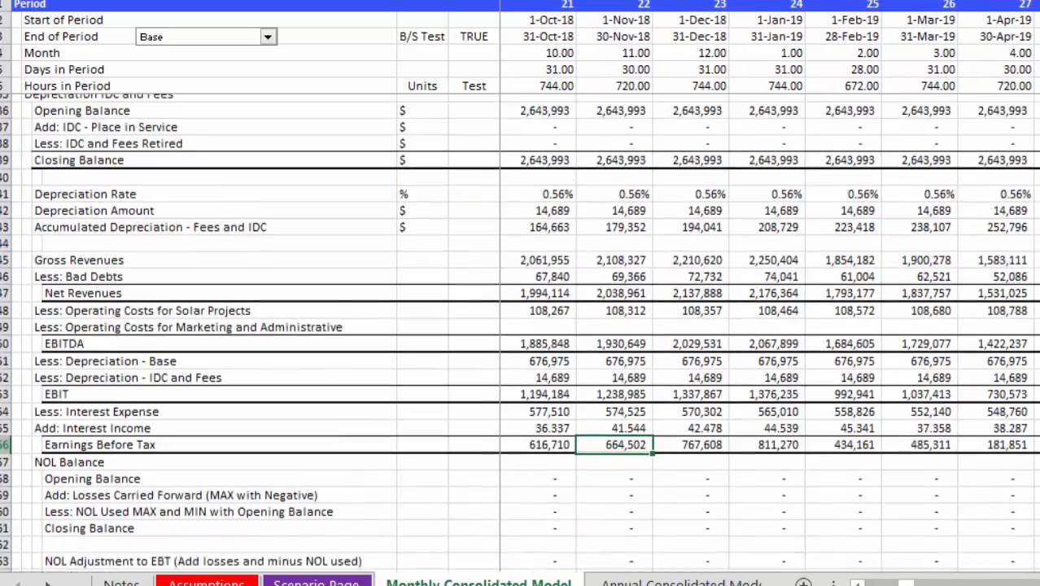
{"action": "key", "text": "Page_Up"}
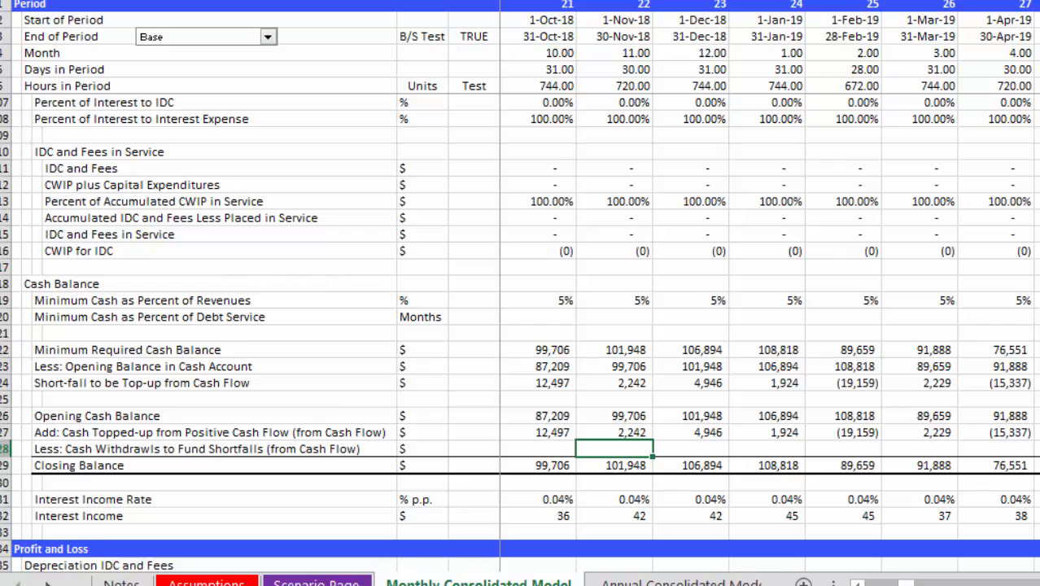
{"action": "key", "text": "Up"}
{"action": "key", "text": "Up"}
{"action": "key", "text": "Up"}
{"action": "key", "text": "Up"}
{"action": "key", "text": "Up"}
{"action": "key", "text": "Up"}
{"action": "key", "text": "Up"}
{"action": "key", "text": "Up"}
{"action": "key", "text": "Up"}
{"action": "key", "text": "Up"}
{"action": "key", "text": "Up"}
{"action": "key", "text": "Up"}
{"action": "key", "text": "Up"}
{"action": "key", "text": "Up"}
{"action": "key", "text": "Up"}
{"action": "key", "text": "Up"}
{"action": "key", "text": "Up"}
{"action": "key", "text": "Up"}
{"action": "key", "text": "Up"}
{"action": "key", "text": "Up"}
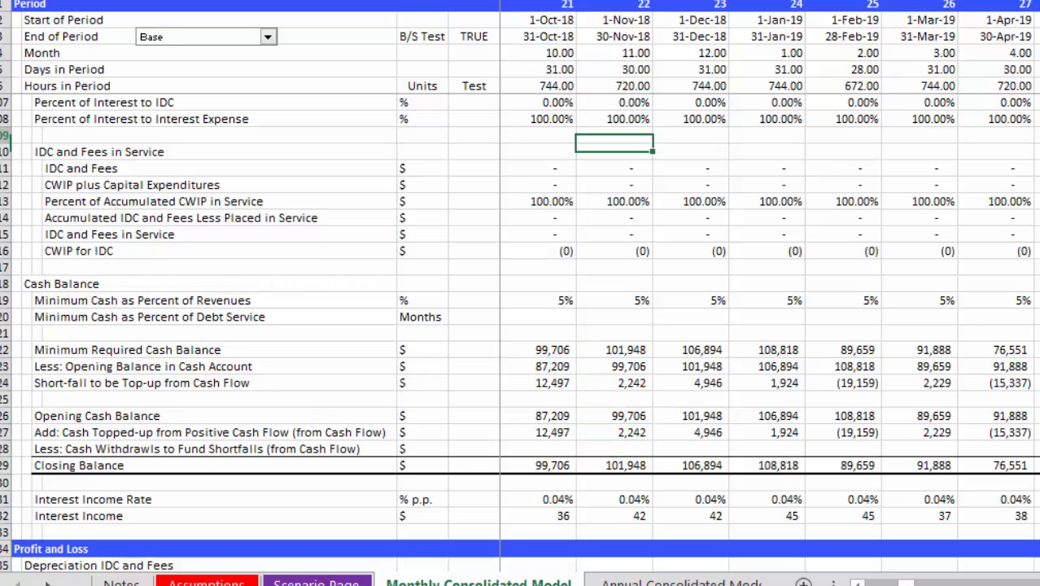
{"action": "key", "text": "Up"}
{"action": "key", "text": "Down"}
{"action": "key", "text": "Down"}
{"action": "key", "text": "Down"}
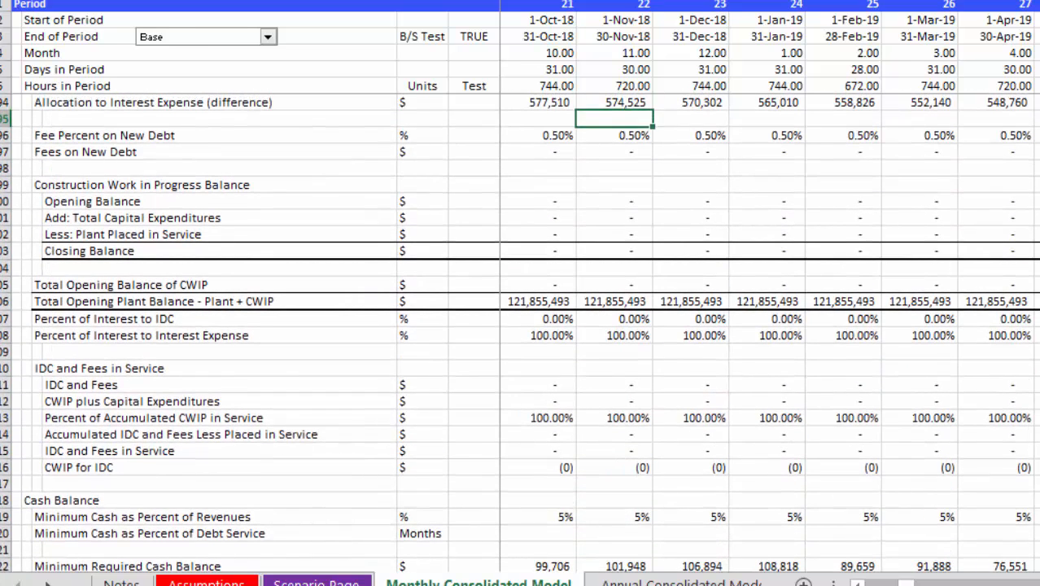
- Review the Debt Balance schedule around period 22, including the cash sweep repayments, interest allocation and the equity contributions above it
{"action": "key", "text": "Up"}
{"action": "key", "text": "Up"}
{"action": "key", "text": "Up"}
{"action": "key", "text": "Up"}
{"action": "key", "text": "Up"}
{"action": "key", "text": "Up"}
{"action": "key", "text": "Up"}
{"action": "key", "text": "Up"}
{"action": "key", "text": "Up"}
{"action": "key", "text": "Up"}
{"action": "key", "text": "Up"}
{"action": "key", "text": "Up"}
{"action": "key", "text": "Up"}
{"action": "key", "text": "Up"}
{"action": "key", "text": "Up"}
{"action": "key", "text": "Up"}
{"action": "key", "text": "Up"}
{"action": "key", "text": "Up"}
{"action": "key", "text": "Up"}
{"action": "key", "text": "Up"}
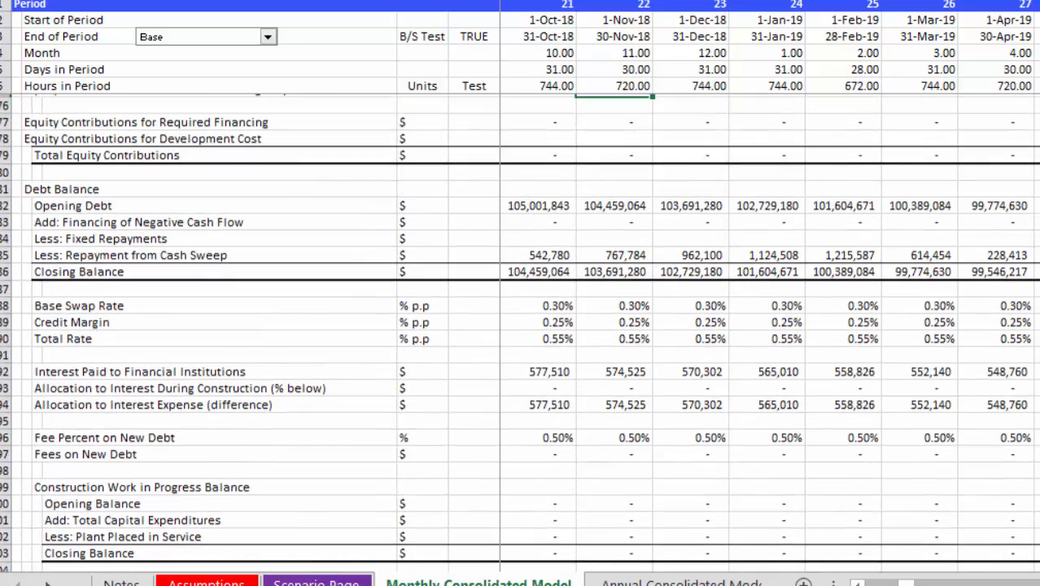
{"action": "key", "text": "Down"}
{"action": "key", "text": "Down"}
{"action": "key", "text": "Down"}
{"action": "key", "text": "Down"}
{"action": "key", "text": "Down"}
{"action": "key", "text": "Down"}
{"action": "key", "text": "Down"}
{"action": "key", "text": "Down"}
{"action": "key", "text": "Down"}
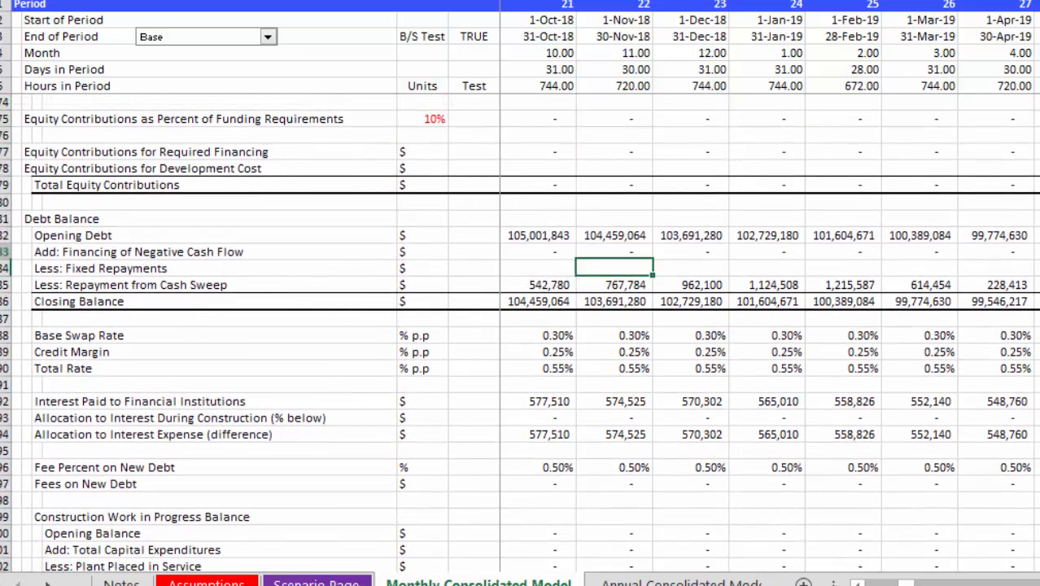
{"action": "key", "text": "Up"}
{"action": "key", "text": "Up"}
- Review the calculations below the debt schedule through Interest Income to the Depreciation IDC and Fees block for period 22
{"action": "key", "text": "Down"}
{"action": "key", "text": "Down"}
{"action": "key", "text": "Down"}
{"action": "key", "text": "Down"}
{"action": "key", "text": "Down"}
{"action": "key", "text": "Down"}
{"action": "key", "text": "Down"}
{"action": "key", "text": "Down"}
{"action": "key", "text": "Down"}
{"action": "key", "text": "Down"}
{"action": "key", "text": "Down"}
{"action": "key", "text": "Down"}
{"action": "key", "text": "Down"}
{"action": "key", "text": "Down"}
{"action": "key", "text": "Down"}
{"action": "key", "text": "Down"}
{"action": "key", "text": "Down"}
{"action": "key", "text": "Down"}
{"action": "key", "text": "Down"}
{"action": "key", "text": "Down"}
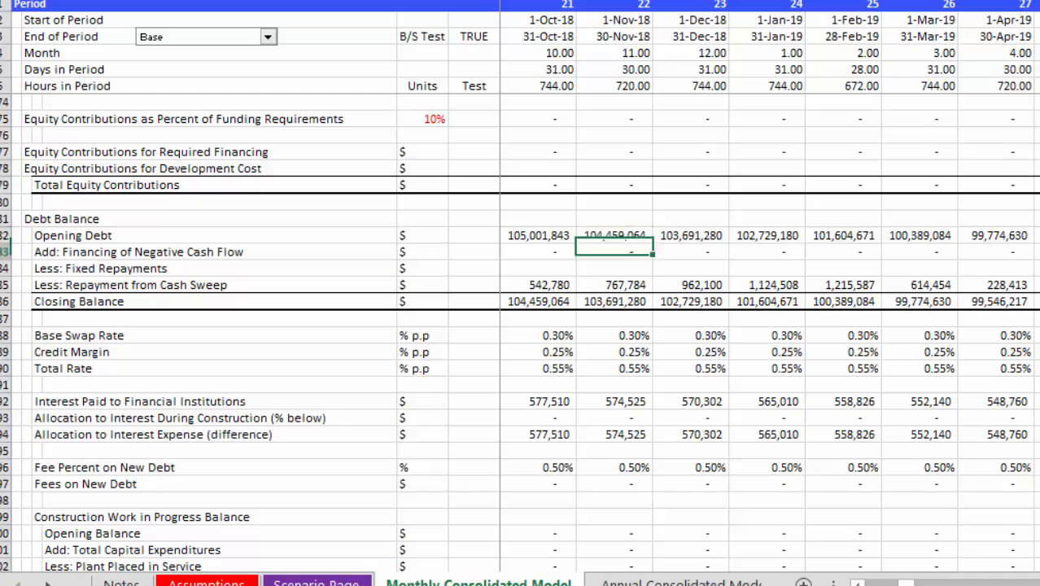
{"action": "key", "text": "Page_Down"}
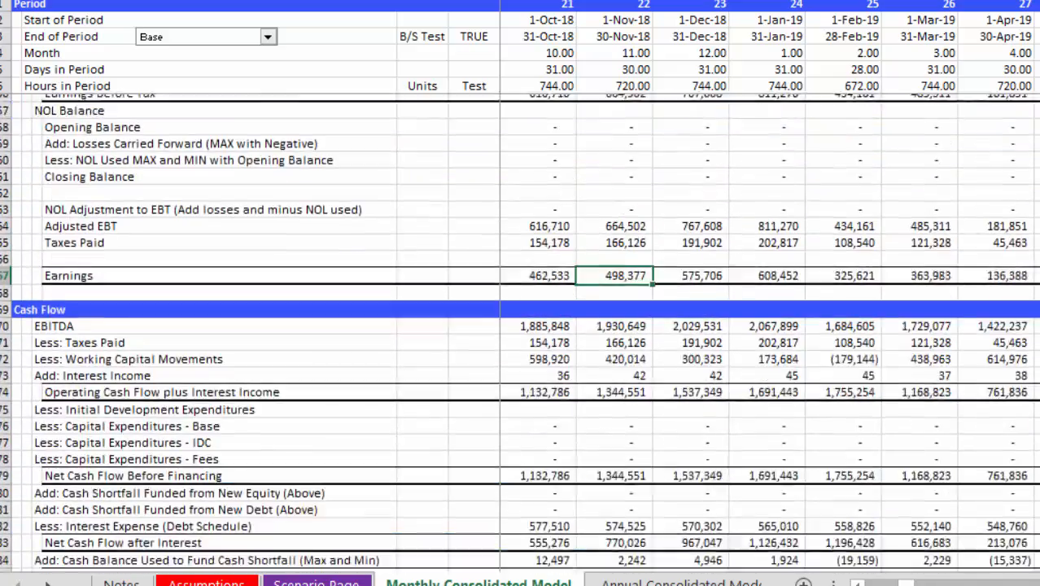
{"action": "key", "text": "Page_Up"}
{"action": "key", "text": "Down"}
{"action": "key", "text": "Down"}
{"action": "key", "text": "Down"}
{"action": "key", "text": "Down"}
{"action": "key", "text": "Down"}
{"action": "key", "text": "Down"}
{"action": "key", "text": "Down"}
{"action": "key", "text": "Down"}
{"action": "key", "text": "Down"}
{"action": "key", "text": "Down"}
{"action": "key", "text": "Down"}
{"action": "key", "text": "Down"}
{"action": "key", "text": "Down"}
{"action": "key", "text": "Down"}
{"action": "key", "text": "Down"}
{"action": "key", "text": "Down"}
{"action": "key", "text": "Down"}
{"action": "key", "text": "Down"}
{"action": "key", "text": "Down"}
{"action": "key", "text": "Down"}
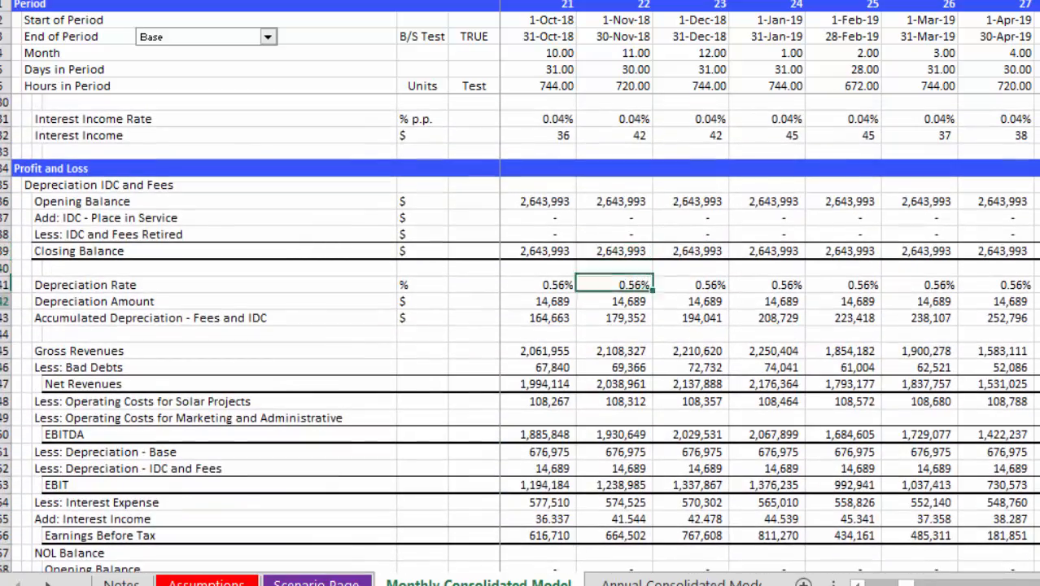
- Examine the period 22 earnings and Cash Flow lines, stopping at Cash Balance Used to Fund Cash Shortfall
{"action": "key", "text": "Down"}
{"action": "key", "text": "Down"}
{"action": "key", "text": "Down"}
{"action": "key", "text": "Down"}
{"action": "key", "text": "Down"}
{"action": "key", "text": "Down"}
{"action": "key", "text": "Down"}
{"action": "key", "text": "Down"}
{"action": "key", "text": "Down"}
{"action": "key", "text": "Down"}
{"action": "key", "text": "Down"}
{"action": "key", "text": "Down"}
{"action": "key", "text": "Down"}
{"action": "key", "text": "Down"}
{"action": "key", "text": "Down"}
{"action": "key", "text": "Down"}
{"action": "key", "text": "Down"}
{"action": "key", "text": "Down"}
{"action": "key", "text": "Down"}
{"action": "key", "text": "Down"}
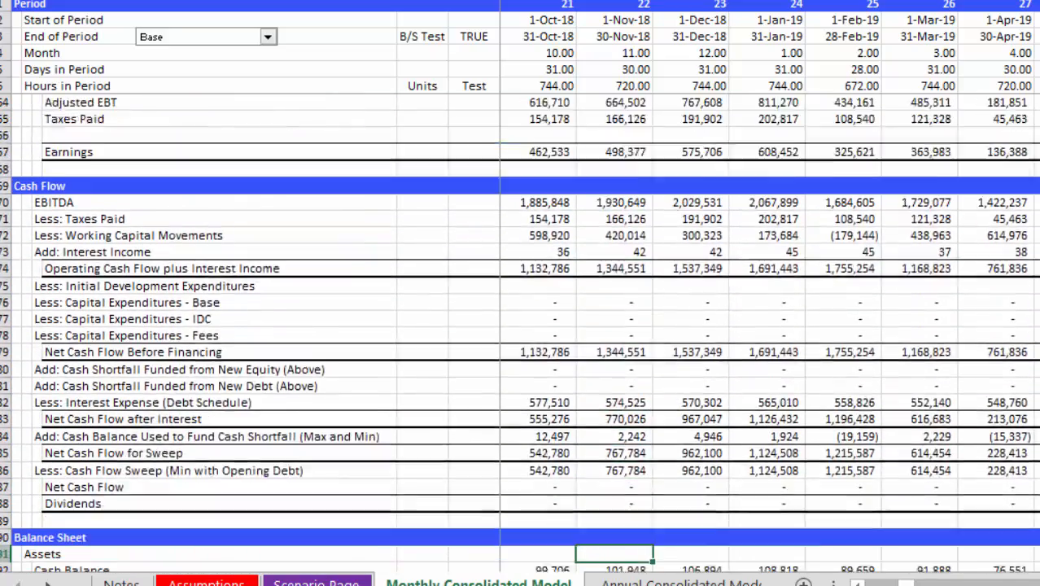
{"action": "key", "text": "Up"}
{"action": "key", "text": "Up"}
{"action": "key", "text": "Up"}
{"action": "key", "text": "Up"}
{"action": "key", "text": "Up"}
{"action": "key", "text": "Up"}
{"action": "key", "text": "Up"}
{"action": "key", "text": "Up"}
{"action": "key", "text": "Up"}
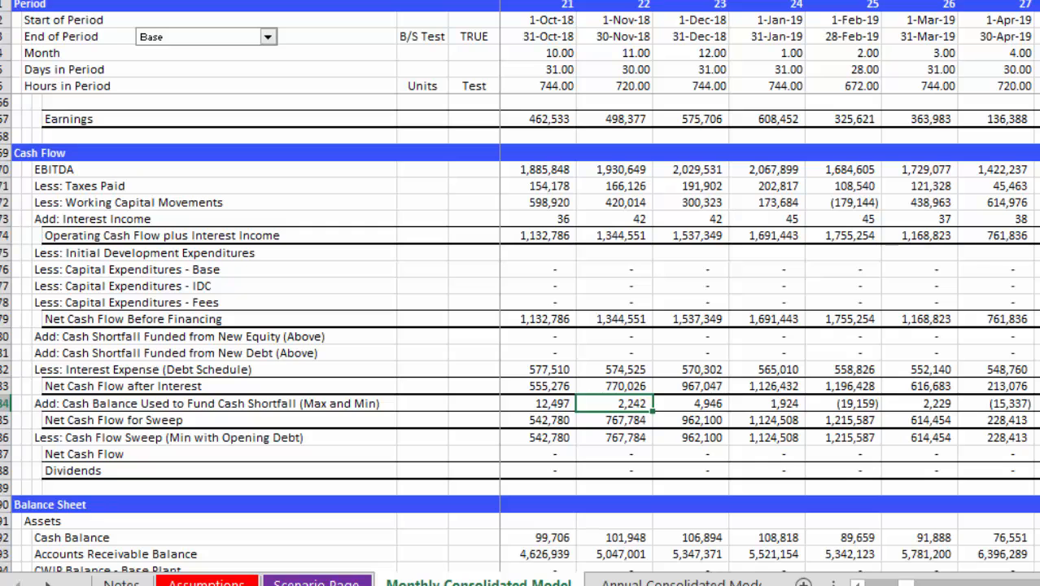
- Return to the first construction periods and inspect Net Cash Flow after Interest in periods 1 and 2
{"action": "key", "text": "Home"}
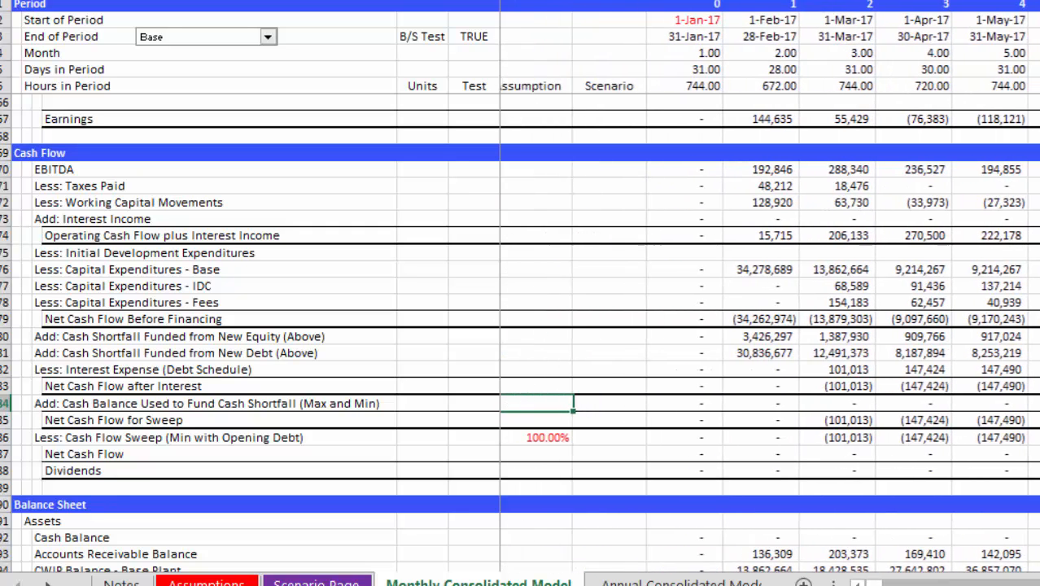
{"action": "key", "text": "Right"}
{"action": "key", "text": "Right"}
{"action": "key", "text": "Right"}
{"action": "key", "text": "Right"}
{"action": "key", "text": "Right"}
{"action": "key", "text": "Left"}
{"action": "key", "text": "Left"}
{"action": "key", "text": "Up"}
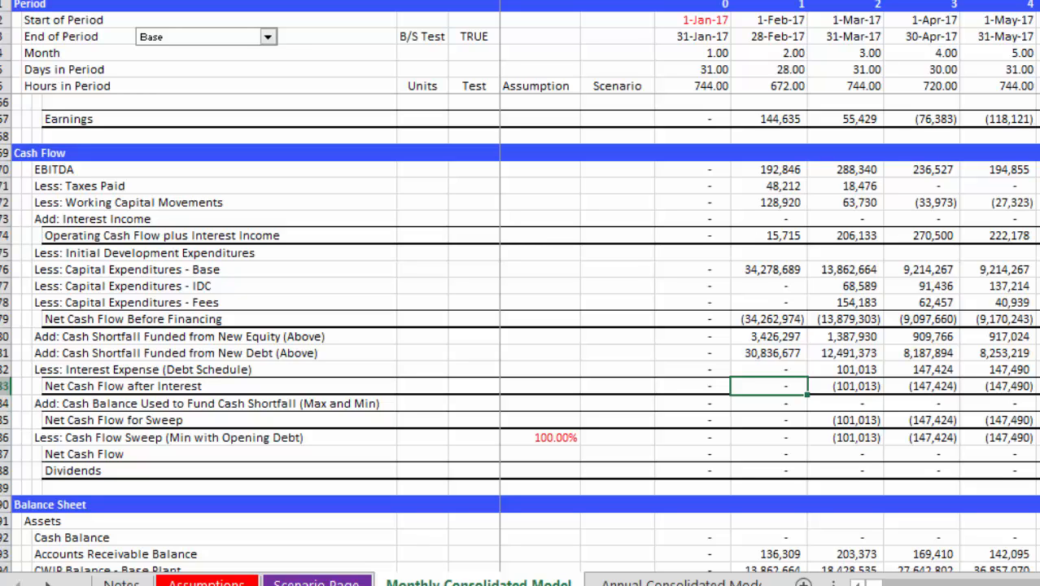
{"action": "key", "text": "Right"}
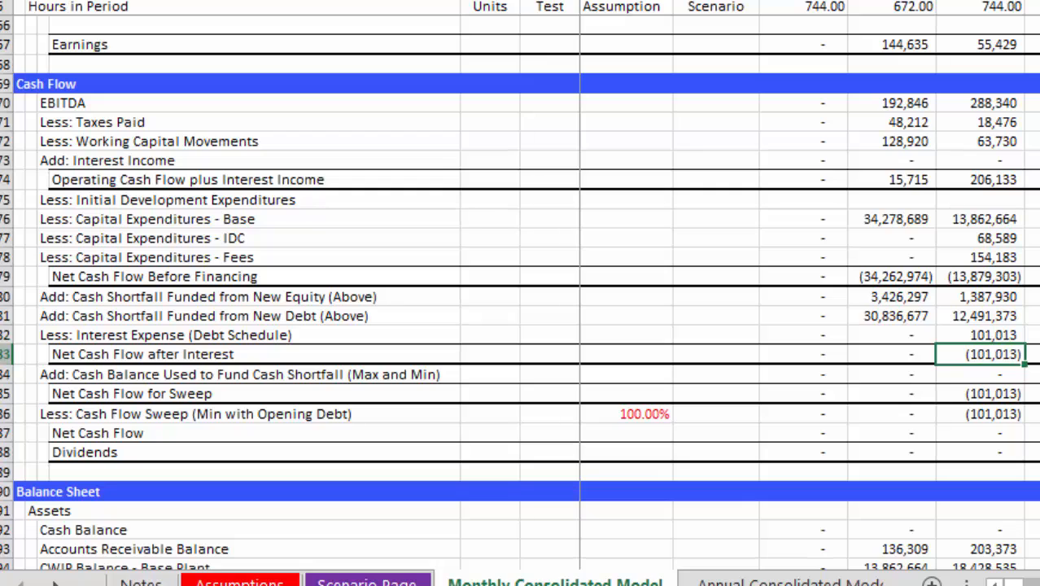
- Trace the period 2 cash flow from Net Cash Flow Before Financing through the new equity and debt funding rows to Cash Balance Used
{"action": "key", "text": "Up"}
{"action": "key", "text": "Up"}
{"action": "key", "text": "Up"}
{"action": "key", "text": "Up"}
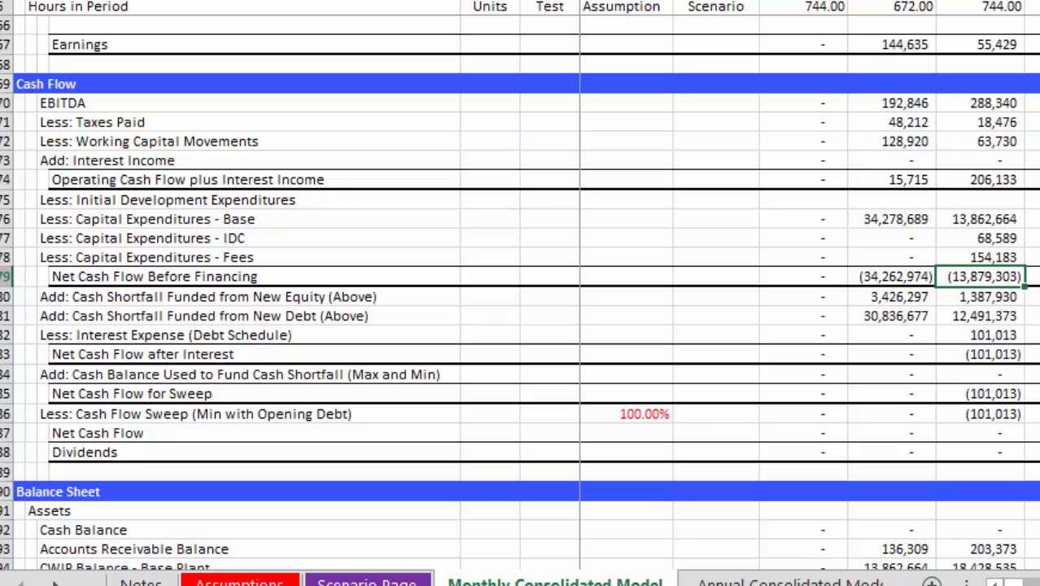
{"action": "key", "text": "Down"}
{"action": "key", "text": "Down"}
{"action": "key", "text": "Down"}
{"action": "key", "text": "Down"}
{"action": "key", "text": "Down"}
{"action": "key", "text": "Down"}
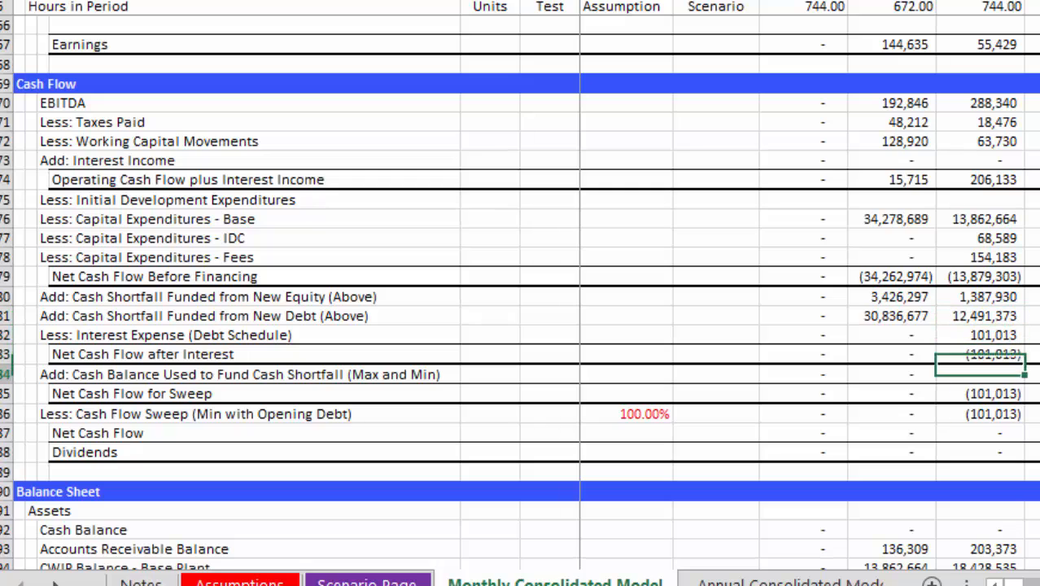
- Compare the period 2 Interest Expense with Net Cash Flow after Interest and Cash Balance Used to Fund Cash Shortfall
{"action": "key", "text": "Up"}
{"action": "key", "text": "Up"}
{"action": "key", "text": "Up"}
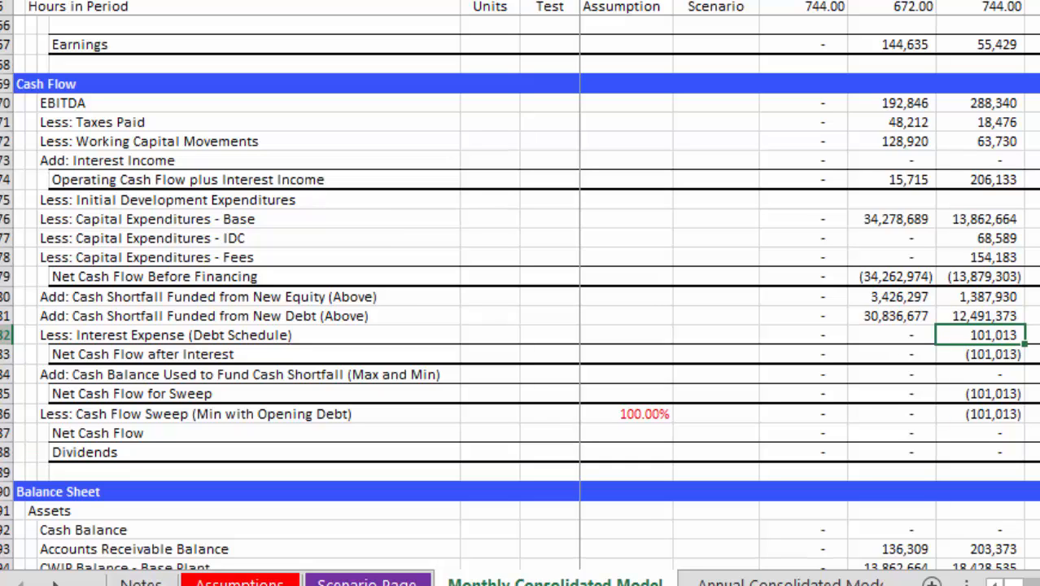
{"action": "key", "text": "Down"}
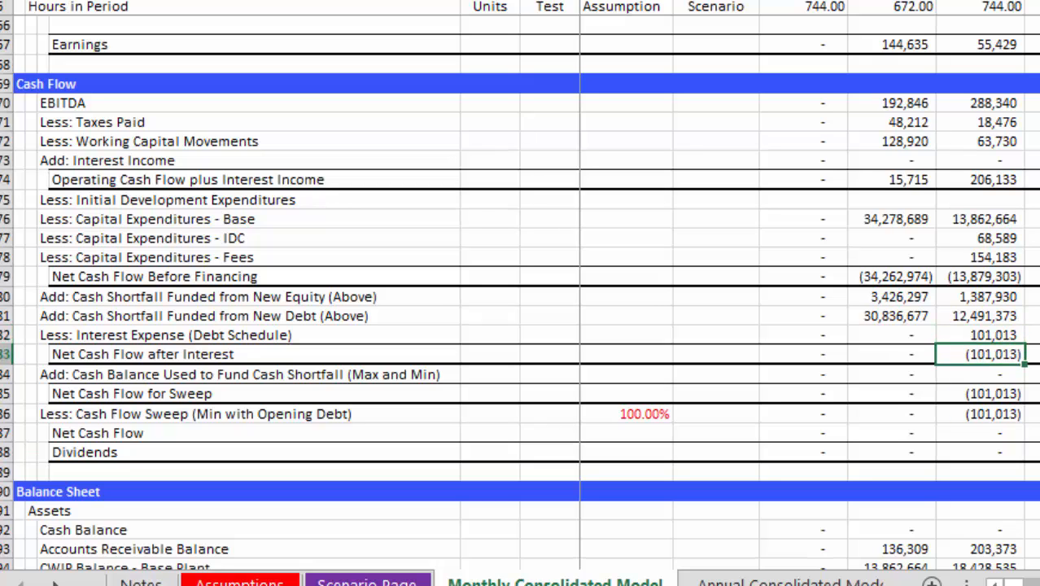
{"action": "key", "text": "Down"}
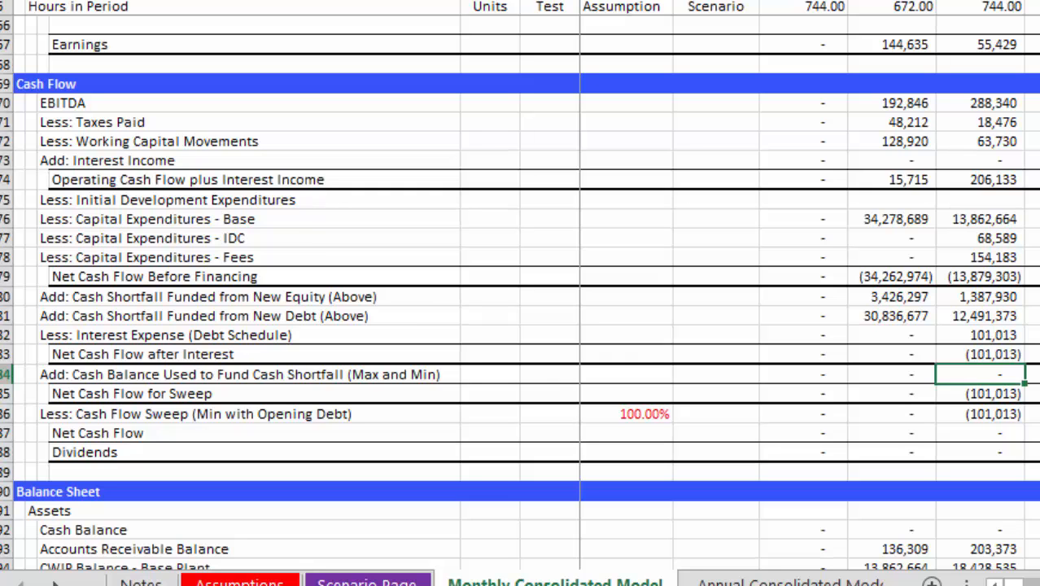
{"action": "key", "text": "Up"}
{"action": "key", "text": "Up"}
{"action": "key", "text": "Down"}
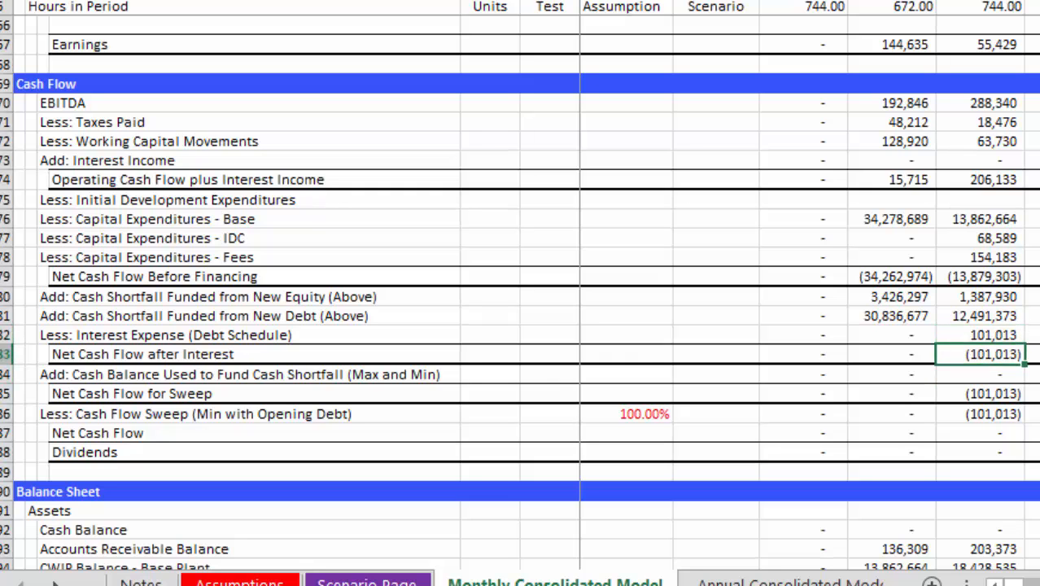
- Trace period 2 back from Net Cash Flow after Interest through the Profit and Loss lines to the Cash Balance section
{"action": "key", "text": "Up"}
{"action": "key", "text": "Up"}
{"action": "key", "text": "Up"}
{"action": "key", "text": "Up"}
{"action": "key", "text": "Up"}
{"action": "key", "text": "Up"}
{"action": "key", "text": "Up"}
{"action": "key", "text": "Up"}
{"action": "key", "text": "Up"}
{"action": "key", "text": "Up"}
{"action": "key", "text": "Up"}
{"action": "key", "text": "Up"}
{"action": "key", "text": "Up"}
{"action": "key", "text": "Up"}
{"action": "key", "text": "Up"}
{"action": "key", "text": "Up"}
{"action": "key", "text": "Up"}
{"action": "key", "text": "Up"}
{"action": "key", "text": "Up"}
{"action": "key", "text": "Up"}
{"action": "key", "text": "Up"}
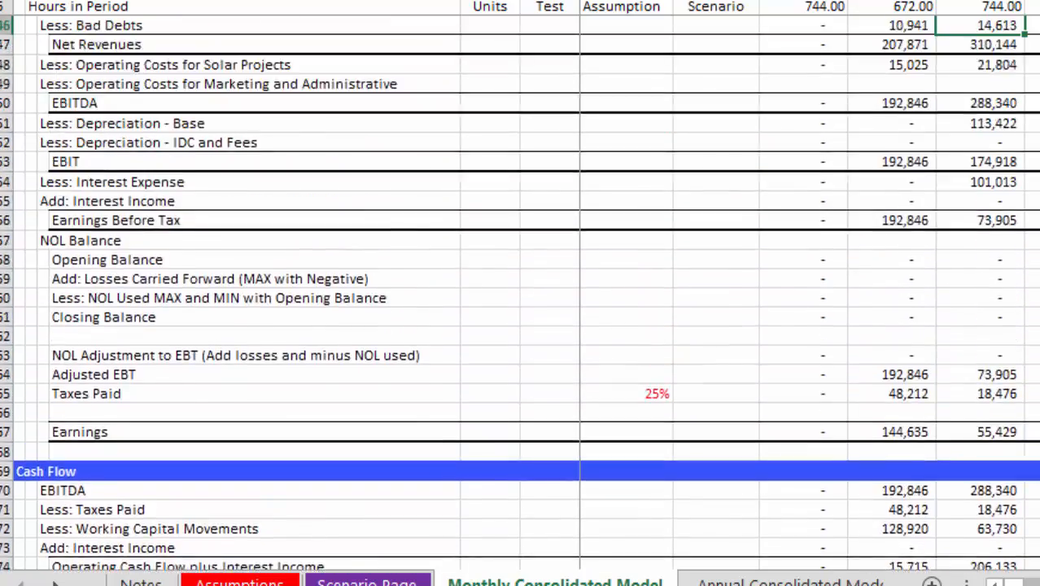
{"action": "key", "text": "Up"}
{"action": "key", "text": "Up"}
{"action": "key", "text": "Up"}
{"action": "key", "text": "Up"}
{"action": "key", "text": "Up"}
{"action": "key", "text": "Up"}
{"action": "key", "text": "Up"}
{"action": "key", "text": "Up"}
{"action": "key", "text": "Up"}
{"action": "key", "text": "Up"}
{"action": "key", "text": "Up"}
{"action": "key", "text": "Up"}
{"action": "key", "text": "Up"}
{"action": "key", "text": "Up"}
{"action": "key", "text": "Up"}
{"action": "key", "text": "Up"}
{"action": "key", "text": "Up"}
{"action": "key", "text": "Up"}
{"action": "key", "text": "Up"}
{"action": "key", "text": "Up"}
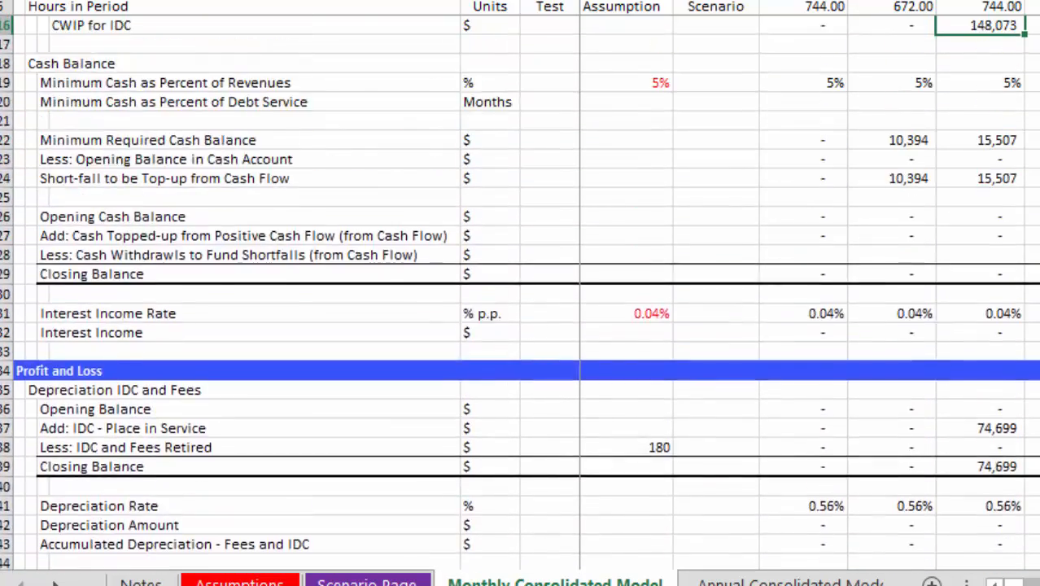
- Examine the period 2 Minimum Cash as Percent of Revenues and Minimum Required Cash Balance lines
{"action": "key", "text": "Down"}
{"action": "key", "text": "Down"}
{"action": "key", "text": "Down"}
{"action": "key", "text": "Down"}
{"action": "key", "text": "Down"}
{"action": "key", "text": "Down"}
{"action": "key", "text": "Down"}
{"action": "key", "text": "Down"}
{"action": "key", "text": "Down"}
{"action": "key", "text": "Down"}
{"action": "key", "text": "Down"}
{"action": "key", "text": "Down"}
{"action": "key", "text": "Down"}
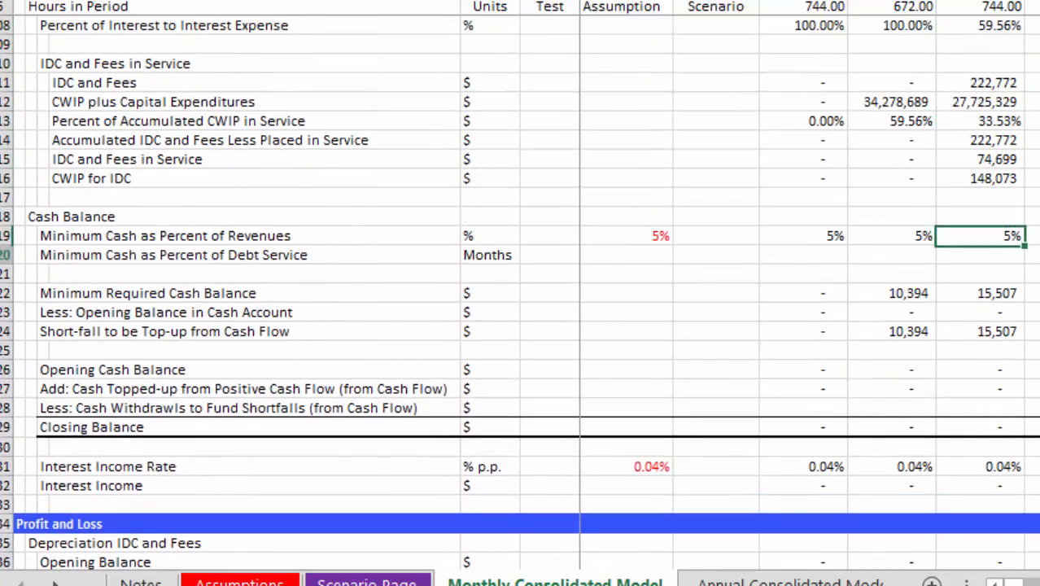
{"action": "key", "text": "Down"}
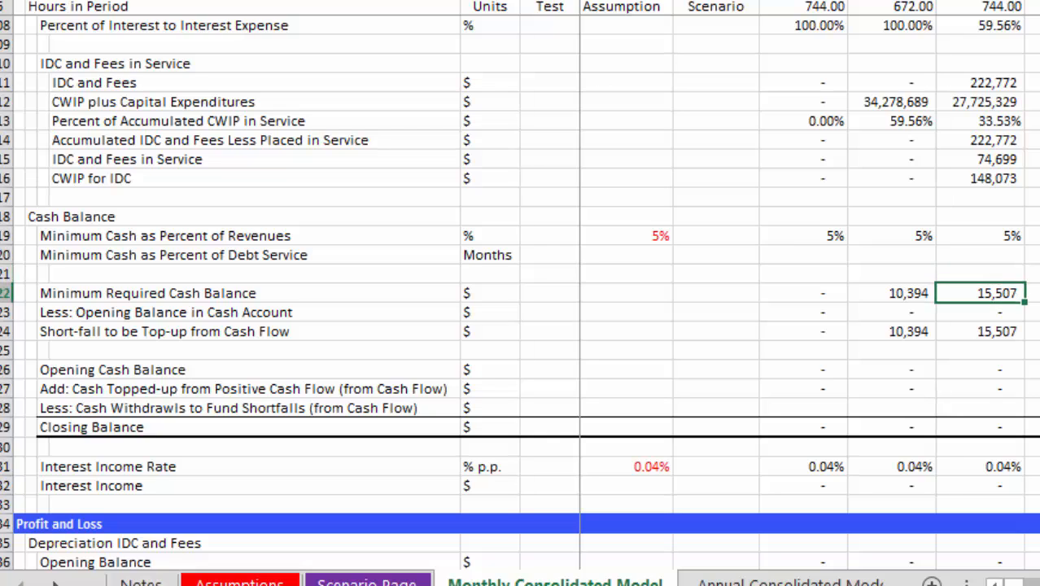
{"action": "key", "text": "Up"}
{"action": "key", "text": "Up"}
{"action": "key", "text": "Up"}
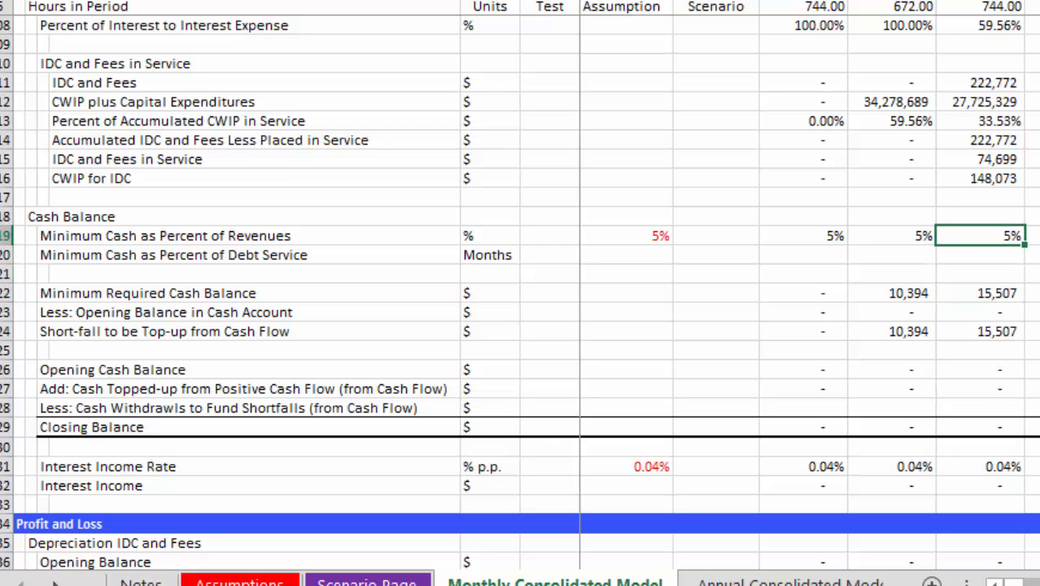
- Inspect the period 2 Opening Balance in Cash Account and Short-fall to be Top-up from Cash Flow lines
{"action": "key", "text": "Down"}
{"action": "key", "text": "Down"}
{"action": "key", "text": "Down"}
{"action": "key", "text": "Down"}
{"action": "key", "text": "Down"}
{"action": "key", "text": "Down"}
{"action": "key", "text": "Down"}
{"action": "key", "text": "Down"}
{"action": "key", "text": "Down"}
{"action": "key", "text": "Down"}
{"action": "key", "text": "Down"}
{"action": "key", "text": "Down"}
{"action": "key", "text": "Down"}
{"action": "key", "text": "Down"}
{"action": "key", "text": "Down"}
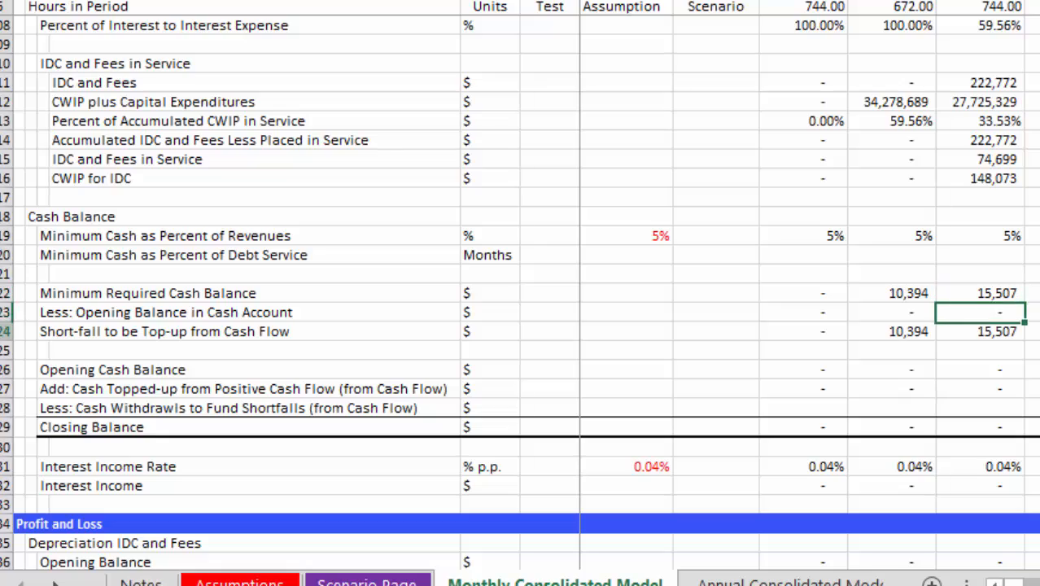
- Return to the Cash Flow section and follow period 2 down to Net Cash Flow for Sweep
{"action": "key", "text": "Down"}
{"action": "key", "text": "Down"}
{"action": "key", "text": "Down"}
{"action": "key", "text": "Down"}
{"action": "key", "text": "Down"}
{"action": "key", "text": "Down"}
{"action": "key", "text": "Down"}
{"action": "key", "text": "Down"}
{"action": "key", "text": "Down"}
{"action": "key", "text": "Down"}
{"action": "key", "text": "Down"}
{"action": "key", "text": "Down"}
{"action": "key", "text": "Down"}
{"action": "key", "text": "Down"}
{"action": "key", "text": "Down"}
{"action": "key", "text": "Down"}
{"action": "key", "text": "Down"}
{"action": "key", "text": "Down"}
{"action": "key", "text": "Down"}
{"action": "key", "text": "Down"}
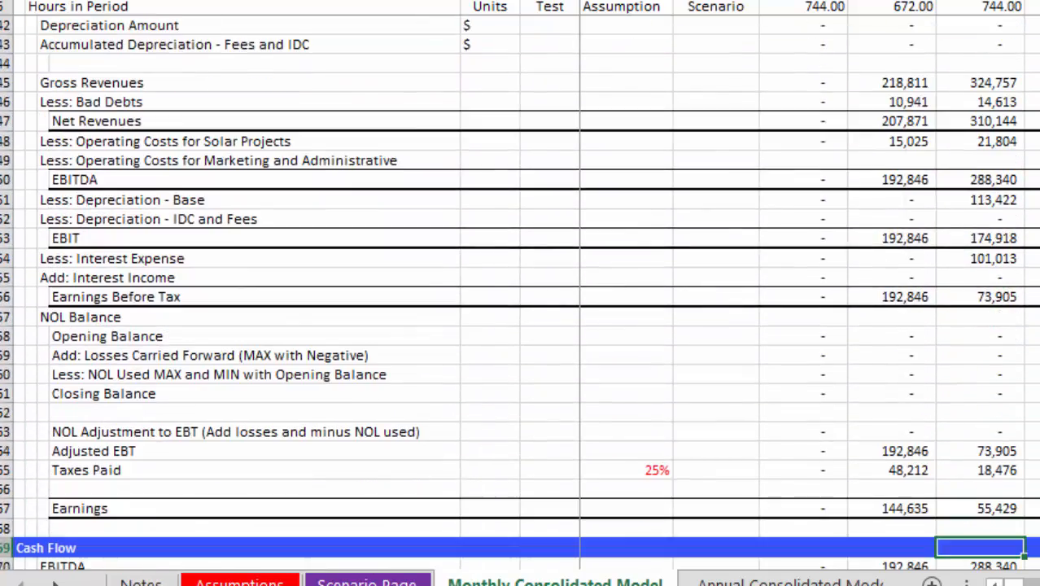
{"action": "key", "text": "Down"}
{"action": "key", "text": "Down"}
{"action": "key", "text": "Down"}
{"action": "key", "text": "Down"}
{"action": "key", "text": "Down"}
{"action": "key", "text": "Down"}
{"action": "key", "text": "Down"}
{"action": "key", "text": "Down"}
{"action": "key", "text": "Down"}
{"action": "key", "text": "Down"}
{"action": "key", "text": "Down"}
{"action": "key", "text": "Down"}
{"action": "key", "text": "Down"}
{"action": "key", "text": "Down"}
{"action": "key", "text": "Down"}
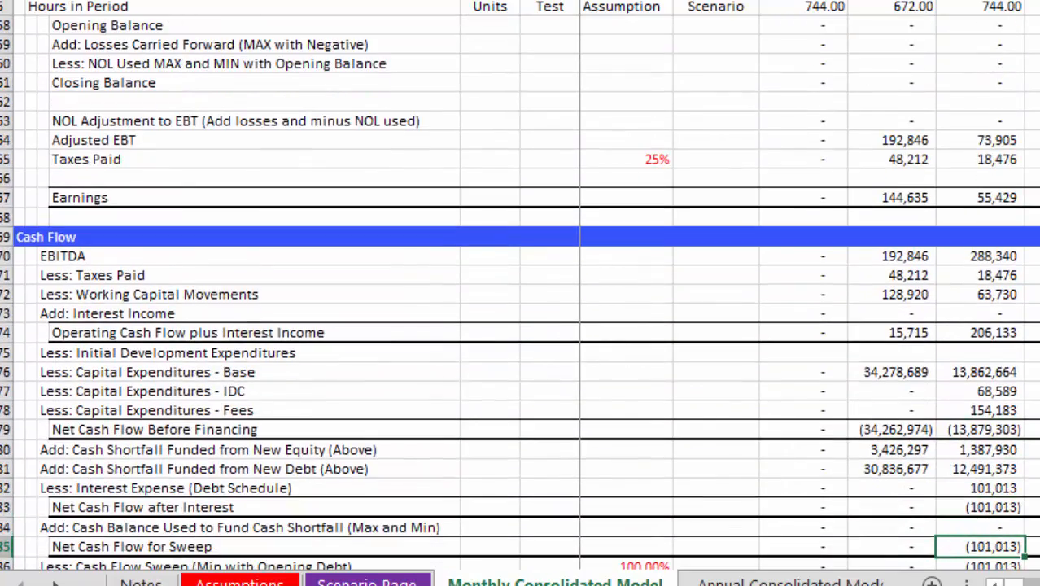
- Check the period 2 Cash Flow Sweep against Net Cash Flow for Sweep and Cash Balance Used to Fund Cash Shortfall
{"action": "key", "text": "Up"}
{"action": "key", "text": "Up"}
{"action": "key", "text": "Up"}
{"action": "key", "text": "Down"}
{"action": "key", "text": "Down"}
{"action": "key", "text": "Down"}
{"action": "key", "text": "Down"}
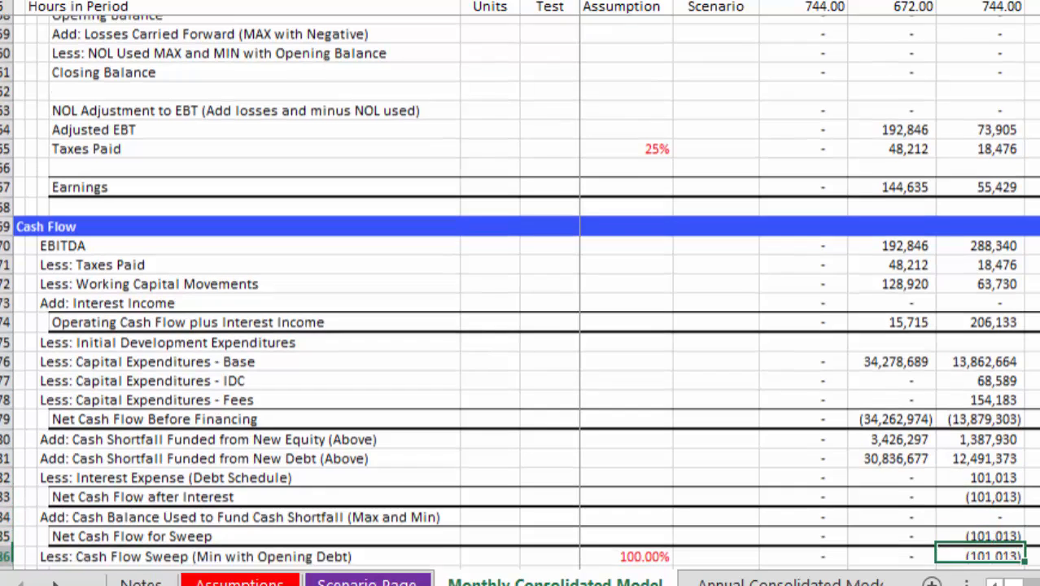
{"action": "key", "text": "Down"}
{"action": "key", "text": "Up"}
{"action": "key", "text": "Up"}
{"action": "key", "text": "Up"}
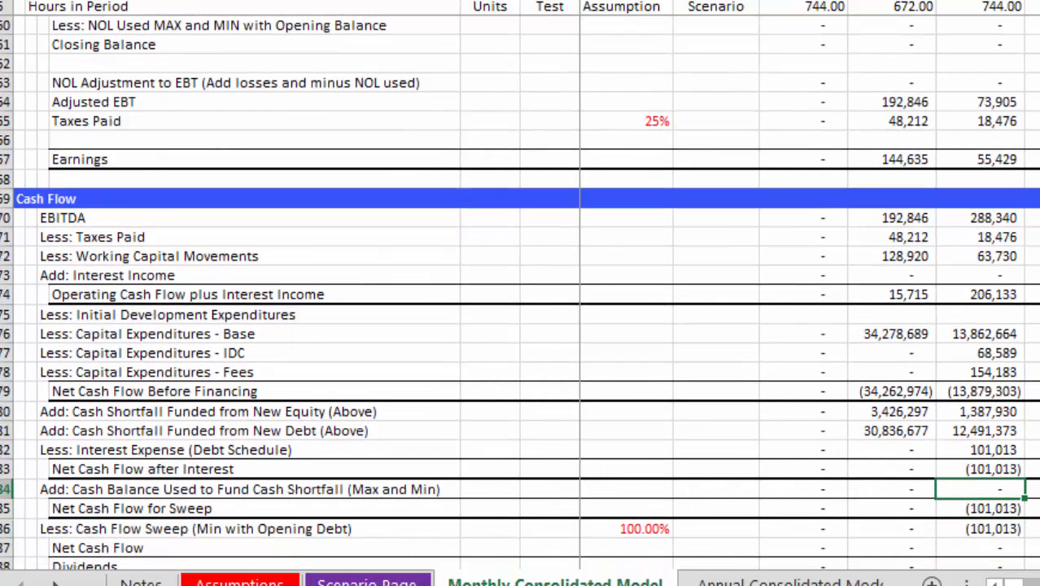
- Trace how the period 2 Interest Expense carries through Cash Balance Used to Fund Cash Shortfall into the Cash Flow Sweep
{"action": "key", "text": "Up"}
{"action": "key", "text": "Up"}
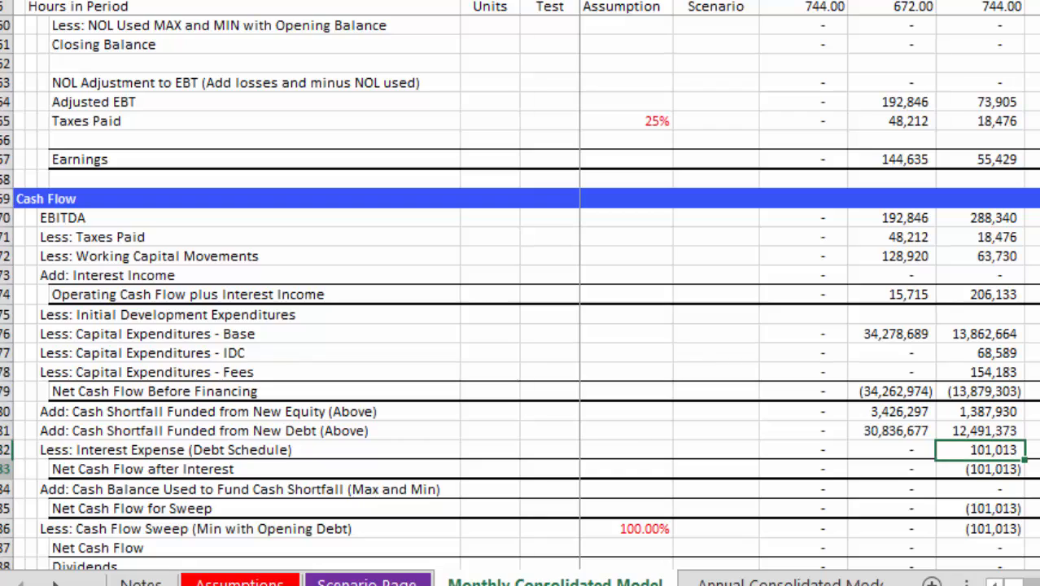
{"action": "key", "text": "Down"}
{"action": "key", "text": "Up"}
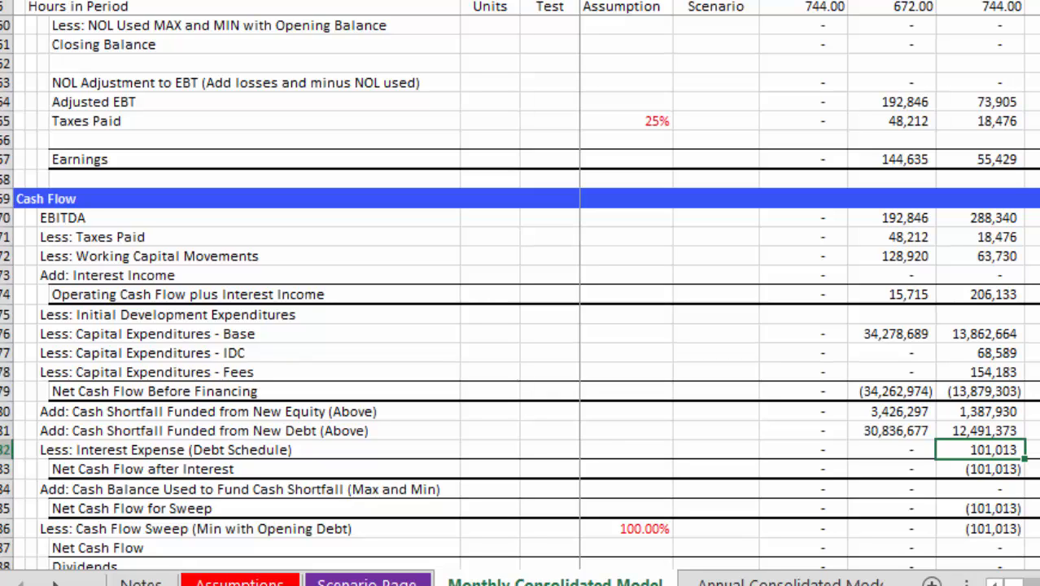
{"action": "key", "text": "Down"}
{"action": "key", "text": "Down"}
{"action": "key", "text": "Down"}
{"action": "key", "text": "Up"}
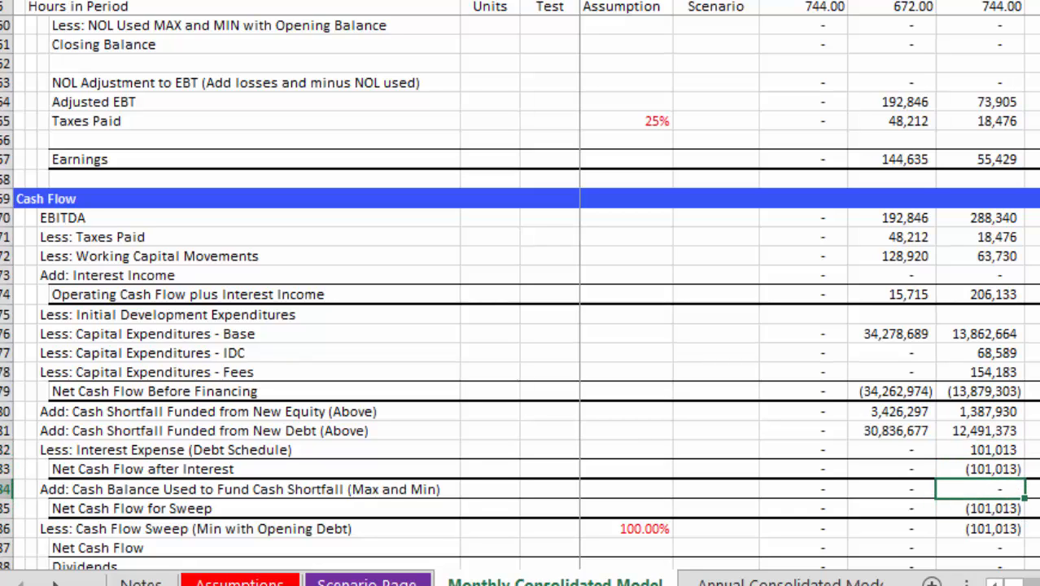
{"action": "key", "text": "Down"}
{"action": "key", "text": "Down"}
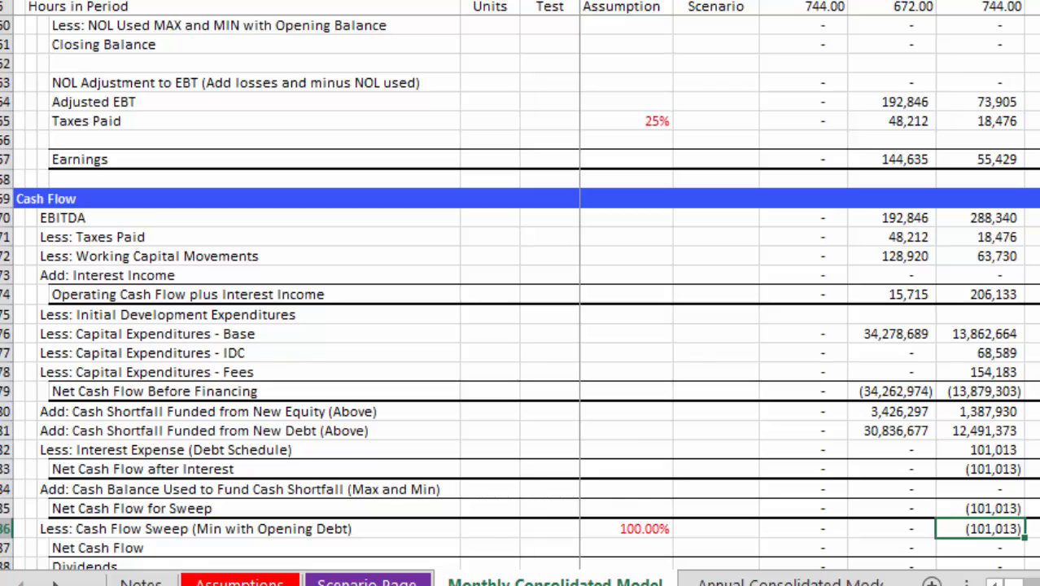
{"action": "key", "text": "Up"}
{"action": "key", "text": "Up"}
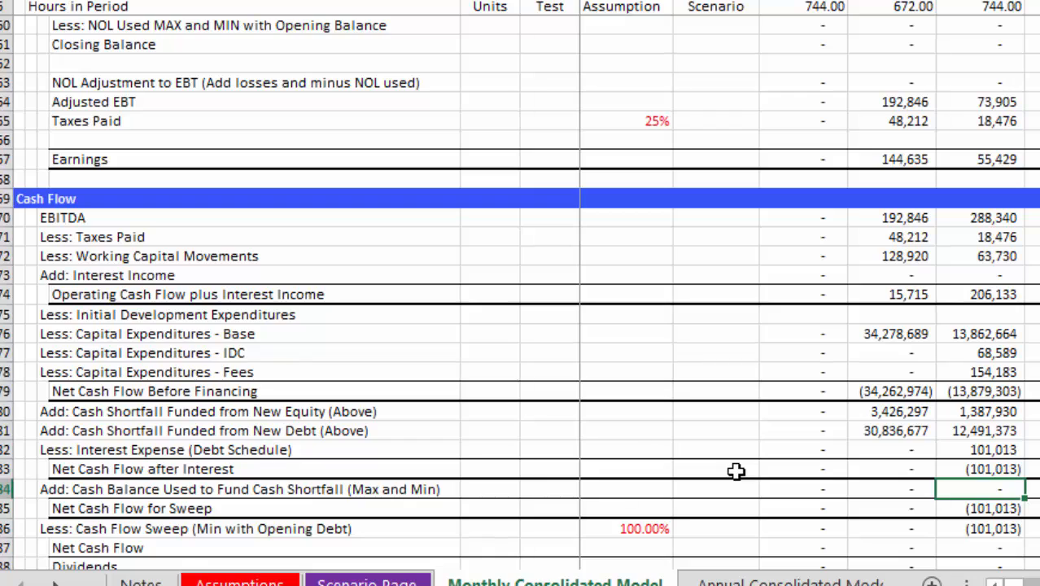
- Review the revised Cash Flow section and follow the model up through Profit and Loss to the Cash Balance section
{"action": "key", "text": "F10"}
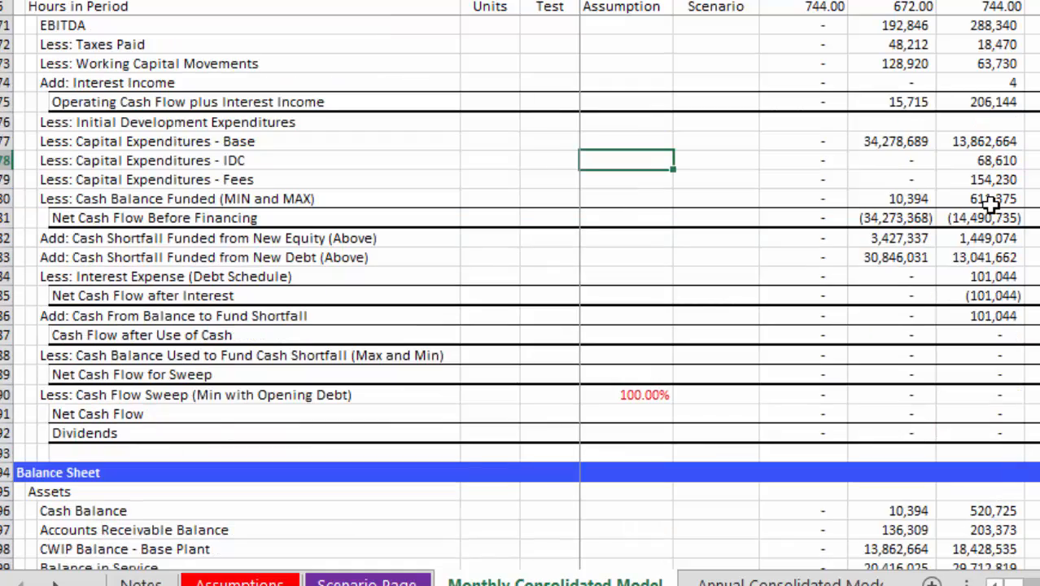
{"action": "key", "text": "Up"}
{"action": "key", "text": "Up"}
{"action": "key", "text": "Up"}
{"action": "key", "text": "Up"}
{"action": "key", "text": "Up"}
{"action": "key", "text": "Up"}
{"action": "key", "text": "Up"}
{"action": "key", "text": "Up"}
{"action": "key", "text": "Up"}
{"action": "key", "text": "Up"}
{"action": "key", "text": "Up"}
{"action": "key", "text": "Up"}
{"action": "key", "text": "Up"}
{"action": "key", "text": "Up"}
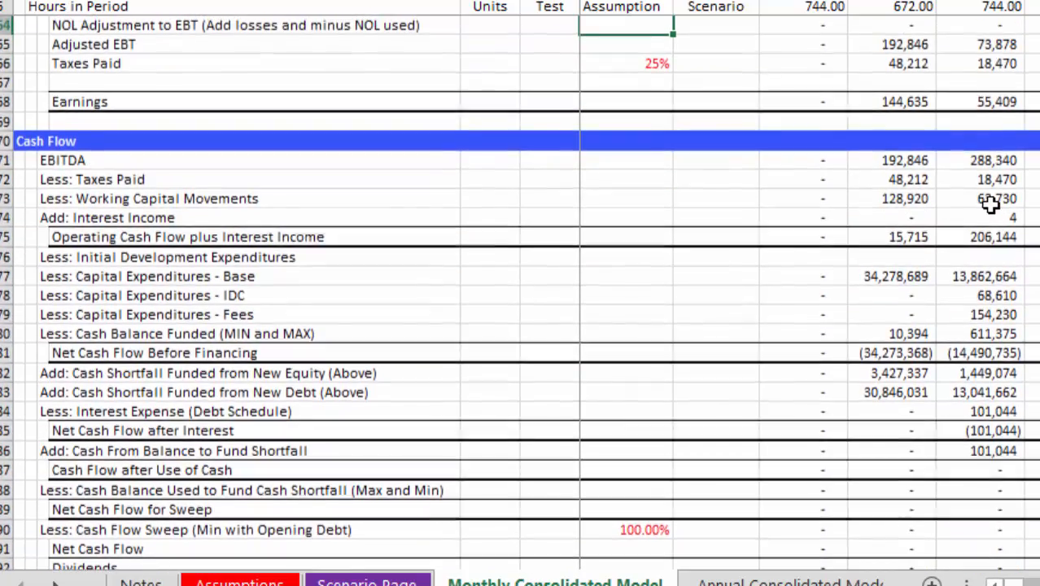
{"action": "key", "text": "Up"}
{"action": "key", "text": "Up"}
{"action": "key", "text": "Up"}
{"action": "key", "text": "Up"}
{"action": "key", "text": "Up"}
{"action": "key", "text": "Up"}
{"action": "key", "text": "Up"}
{"action": "key", "text": "Up"}
{"action": "key", "text": "Up"}
{"action": "key", "text": "Up"}
{"action": "key", "text": "Up"}
{"action": "key", "text": "Up"}
{"action": "key", "text": "Up"}
{"action": "key", "text": "Up"}
{"action": "key", "text": "Up"}
{"action": "key", "text": "Up"}
{"action": "key", "text": "Up"}
{"action": "key", "text": "Up"}
{"action": "key", "text": "Up"}
{"action": "key", "text": "Up"}
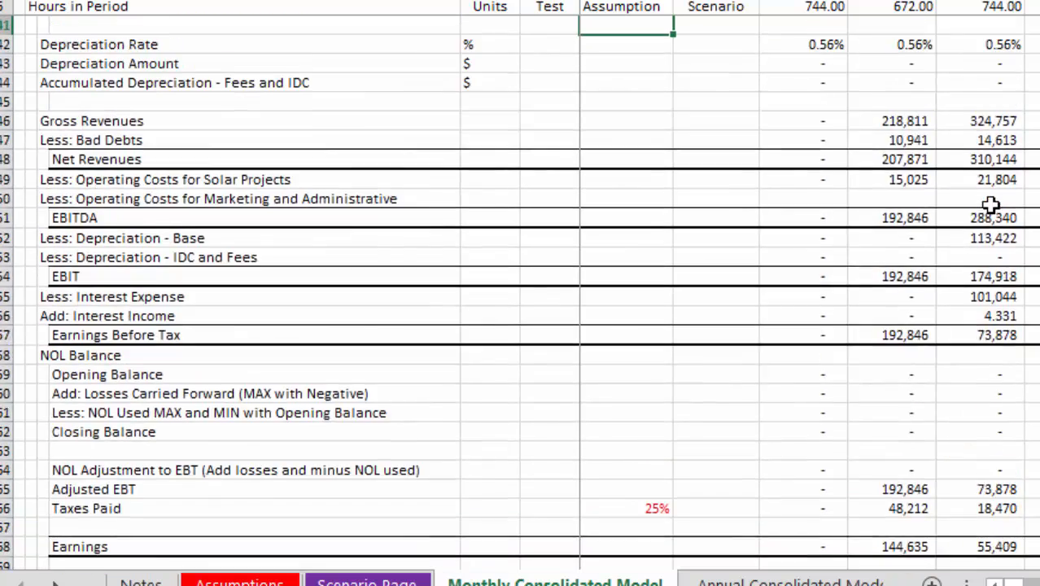
{"action": "key", "text": "Up"}
{"action": "key", "text": "Up"}
{"action": "key", "text": "Up"}
{"action": "key", "text": "Up"}
{"action": "key", "text": "Up"}
{"action": "key", "text": "Up"}
{"action": "key", "text": "Up"}
{"action": "key", "text": "Up"}
{"action": "key", "text": "Up"}
{"action": "key", "text": "Up"}
{"action": "key", "text": "Up"}
{"action": "key", "text": "Up"}
{"action": "key", "text": "Up"}
{"action": "key", "text": "Up"}
{"action": "key", "text": "Up"}
{"action": "key", "text": "Up"}
{"action": "key", "text": "Up"}
{"action": "key", "text": "Up"}
{"action": "key", "text": "Up"}
{"action": "key", "text": "Up"}
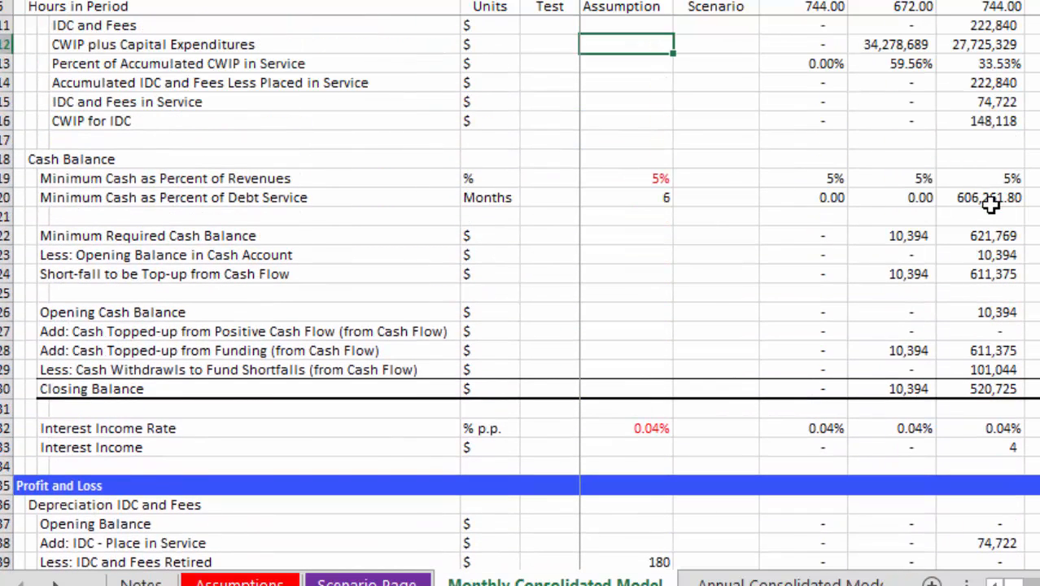
- Inspect the Cash Balance lines for the opening balance and the cash topped up from positive cash flow and from funding
{"action": "key", "text": "Down"}
{"action": "key", "text": "Down"}
{"action": "key", "text": "Down"}
{"action": "key", "text": "Down"}
{"action": "key", "text": "Down"}
{"action": "key", "text": "Down"}
{"action": "key", "text": "Down"}
{"action": "key", "text": "Down"}
{"action": "key", "text": "Down"}
{"action": "key", "text": "Down"}
{"action": "key", "text": "Down"}
{"action": "key", "text": "Down"}
{"action": "key", "text": "Down"}
{"action": "key", "text": "Down"}
{"action": "key", "text": "Down"}
{"action": "key", "text": "Down"}
{"action": "key", "text": "Left"}
{"action": "key", "text": "Left"}
{"action": "key", "text": "Left"}
{"action": "key", "text": "Left"}
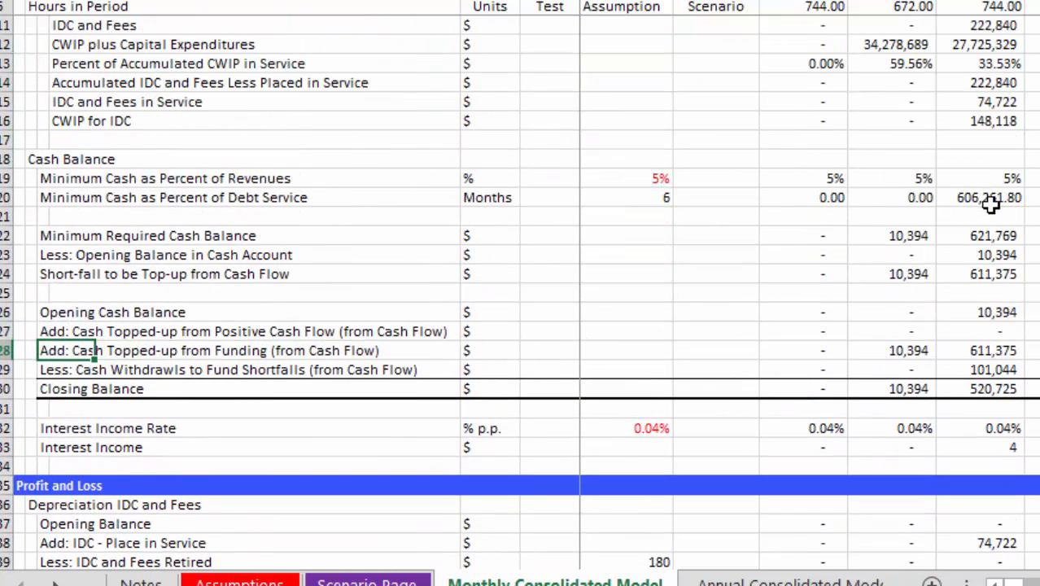
{"action": "key", "text": "Left"}
{"action": "key", "text": "Right"}
{"action": "key", "text": "Up"}
{"action": "key", "text": "Left"}
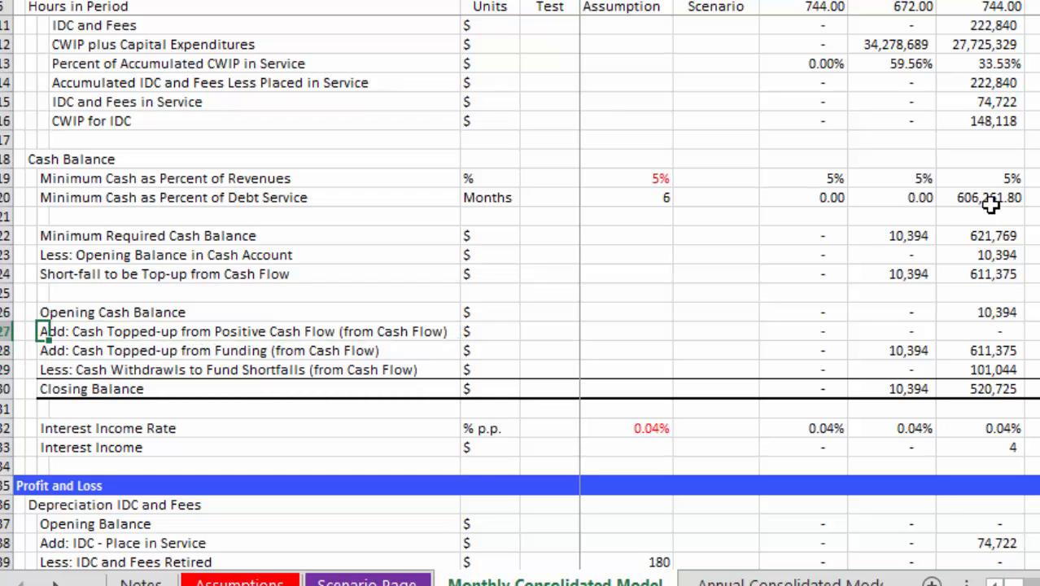
{"action": "key", "text": "Down"}
{"action": "key", "text": "Up"}
{"action": "key", "text": "Up"}
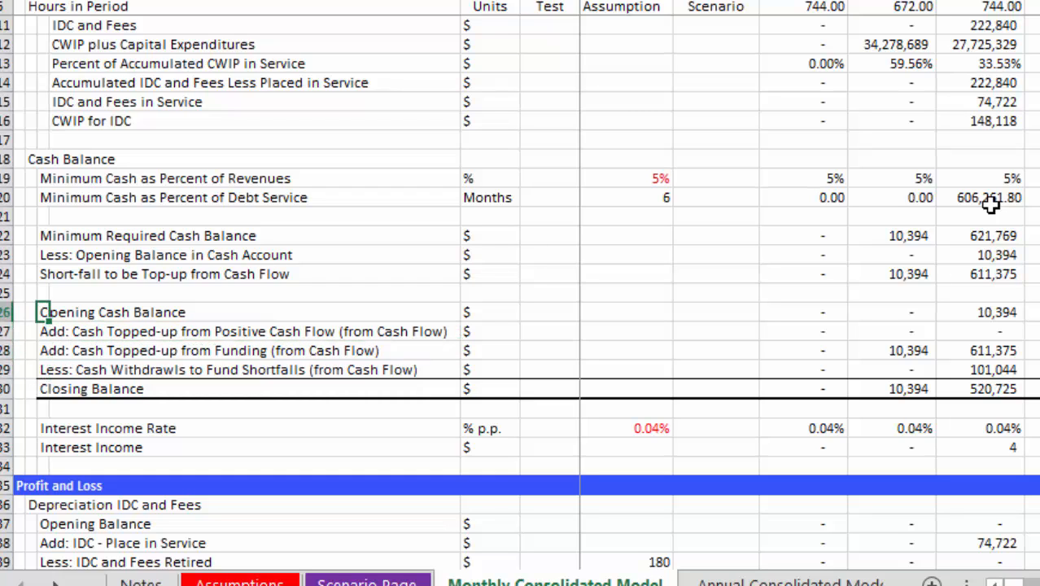
- Check the Minimum Cash as Percent of Debt Service assumption and its first monthly value in the Cash Balance section
{"action": "key", "text": "Up"}
{"action": "key", "text": "Up"}
{"action": "key", "text": "Up"}
{"action": "key", "text": "Up"}
{"action": "key", "text": "Up"}
{"action": "key", "text": "Up"}
{"action": "key", "text": "Up"}
{"action": "key", "text": "Down"}
{"action": "key", "text": "Right"}
{"action": "key", "text": "Right"}
{"action": "key", "text": "Right"}
{"action": "key", "text": "Right"}
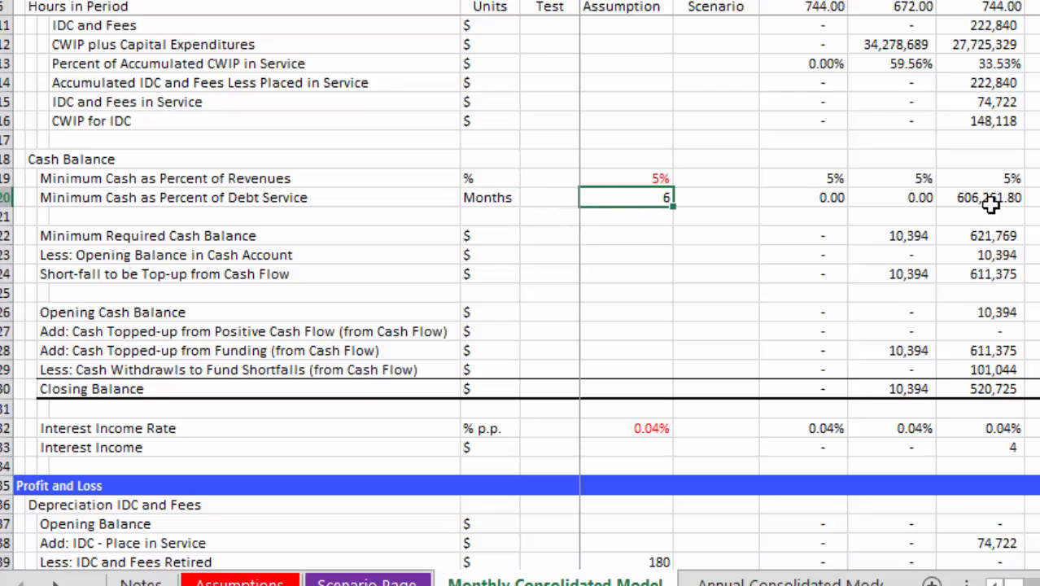
{"action": "key", "text": "Right"}
{"action": "key", "text": "Right"}
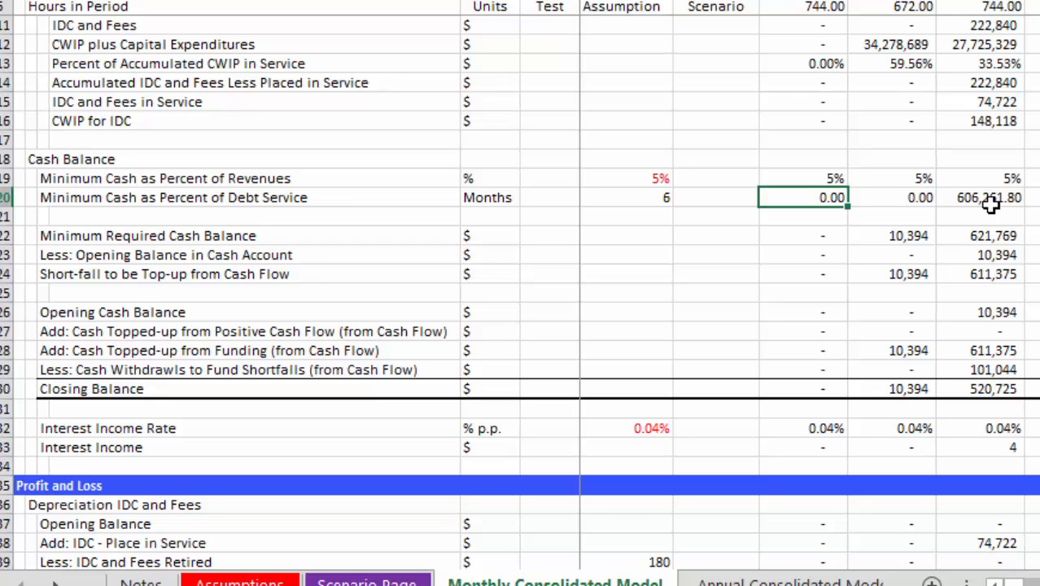
{"action": "key", "text": "Left"}
{"action": "key", "text": "Left"}
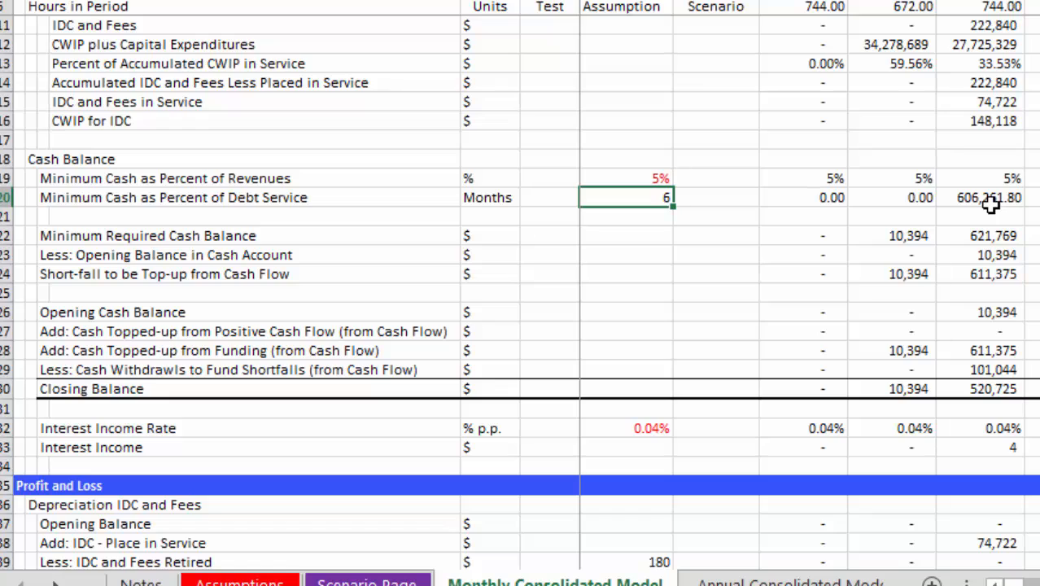
- Look up the minimum cash inputs in the Financing Assumptions on the Assumptions sheet
{"action": "key", "text": "ctrl+bracketleft"}
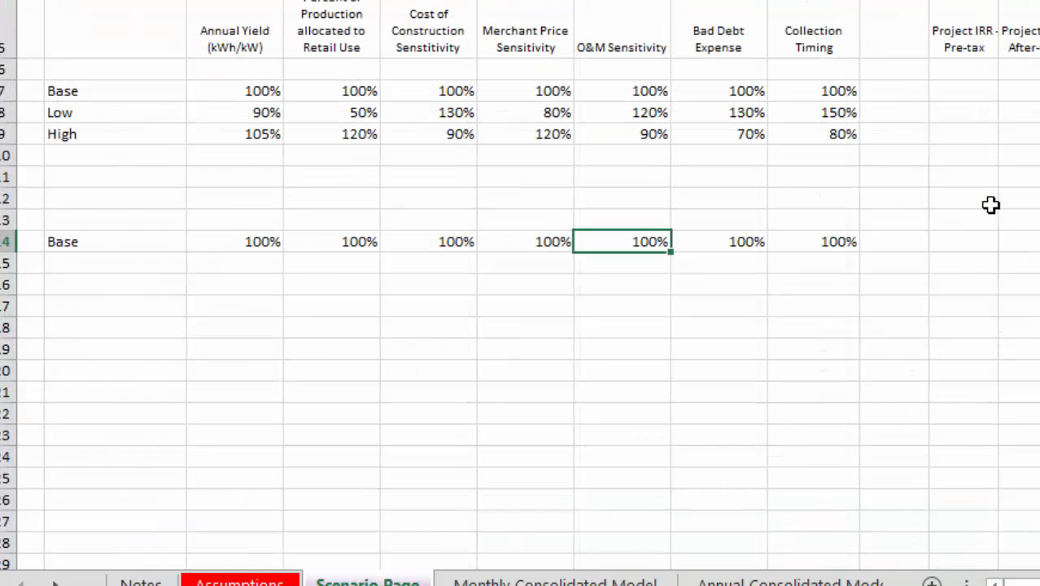
{"action": "key", "text": "ctrl+Page_Up"}
{"action": "key", "text": "Right"}
{"action": "key", "text": "Down"}
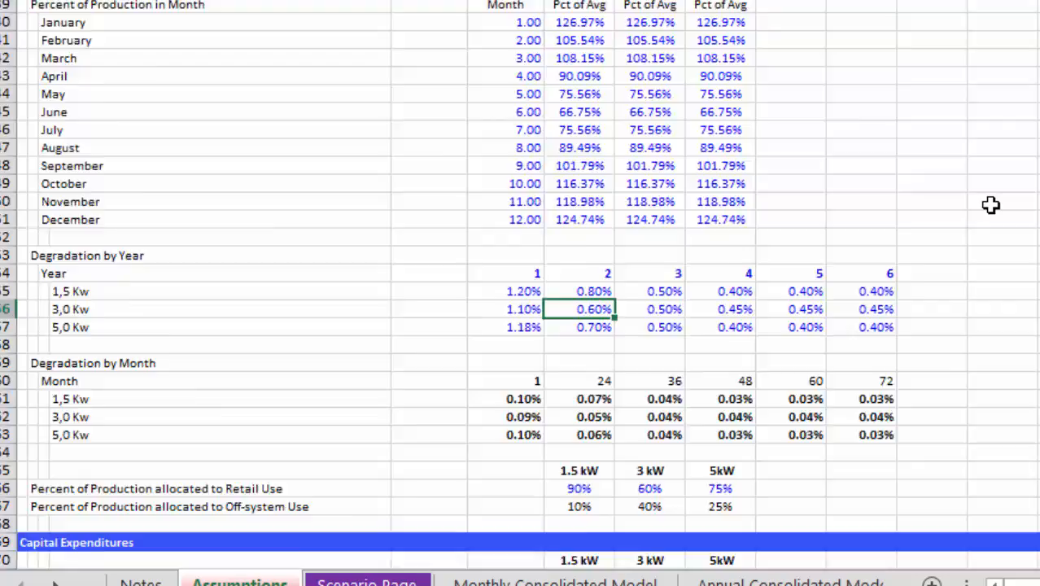
{"action": "key", "text": "Page_Down"}
{"action": "key", "text": "Page_Down"}
{"action": "key", "text": "Page_Down"}
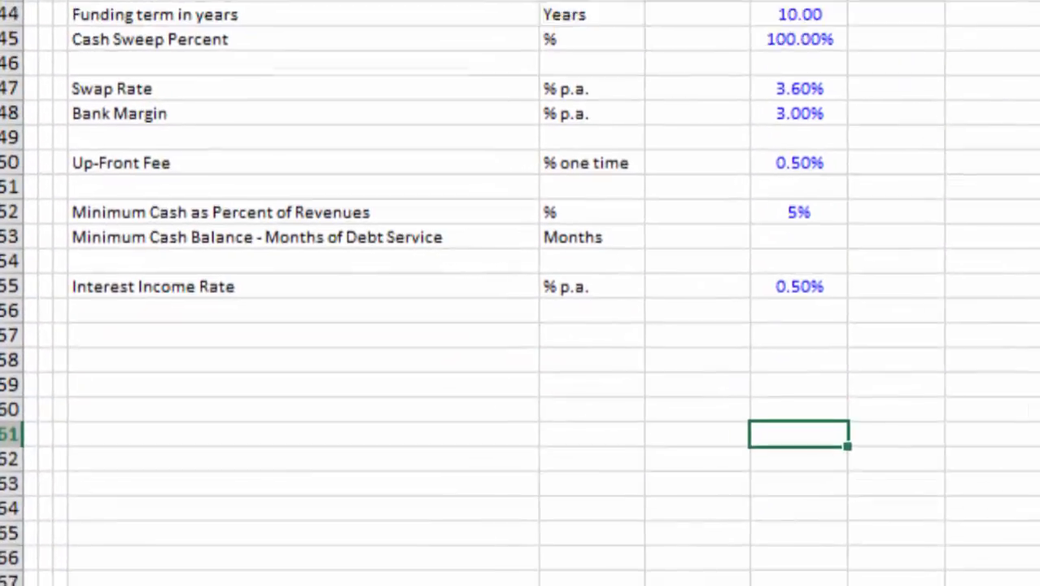
{"action": "key", "text": "Up"}
{"action": "key", "text": "Up"}
{"action": "key", "text": "Up"}
{"action": "key", "text": "Up"}
{"action": "key", "text": "Up"}
{"action": "key", "text": "Up"}
{"action": "key", "text": "Up"}
{"action": "key", "text": "Up"}
{"action": "key", "text": "Up"}
{"action": "key", "text": "Up"}
{"action": "key", "text": "Up"}
{"action": "key", "text": "Up"}
{"action": "key", "text": "Up"}
{"action": "key", "text": "Up"}
{"action": "key", "text": "Up"}
{"action": "key", "text": "Up"}
{"action": "key", "text": "Up"}
{"action": "key", "text": "Up"}
{"action": "key", "text": "Up"}
{"action": "key", "text": "Up"}
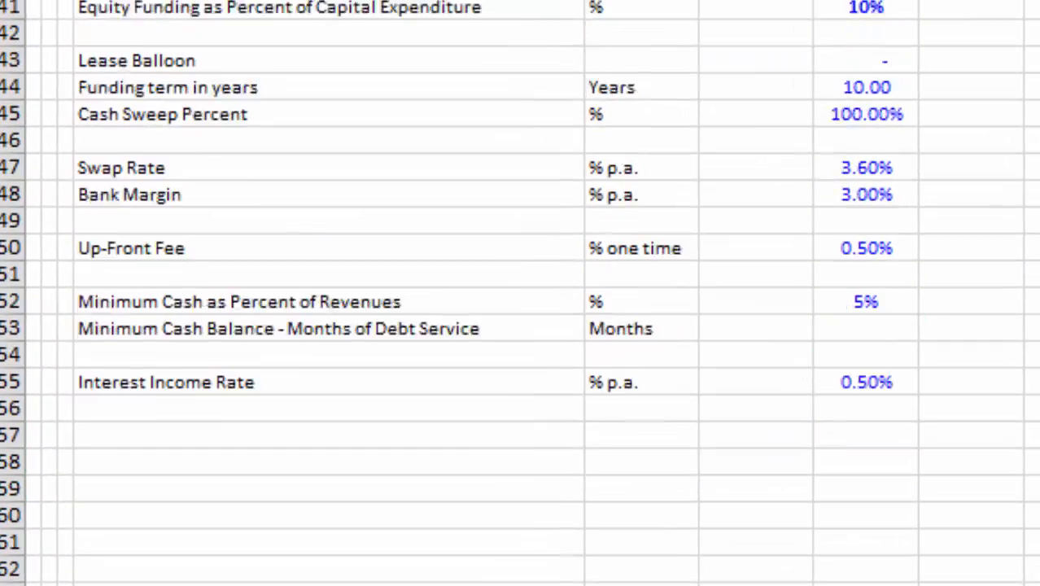
- Reword the debt service minimum cash label in the Financing Assumptions to "Minimum Cash Balance - Months of Interest"
{"action": "key", "text": "Down"}
{"action": "key", "text": "Down"}
{"action": "key", "text": "Down"}
{"action": "key", "text": "Down"}
{"action": "key", "text": "Down"}
{"action": "key", "text": "Down"}
{"action": "key", "text": "Down"}
{"action": "key", "text": "Down"}
{"action": "key", "text": "Down"}
{"action": "key", "text": "Down"}
{"action": "key", "text": "Down"}
{"action": "key", "text": "Down"}
{"action": "key", "text": "Down"}
{"action": "key", "text": "Down"}
{"action": "key", "text": "Left"}
{"action": "key", "text": "Left"}
{"action": "key", "text": "Left"}
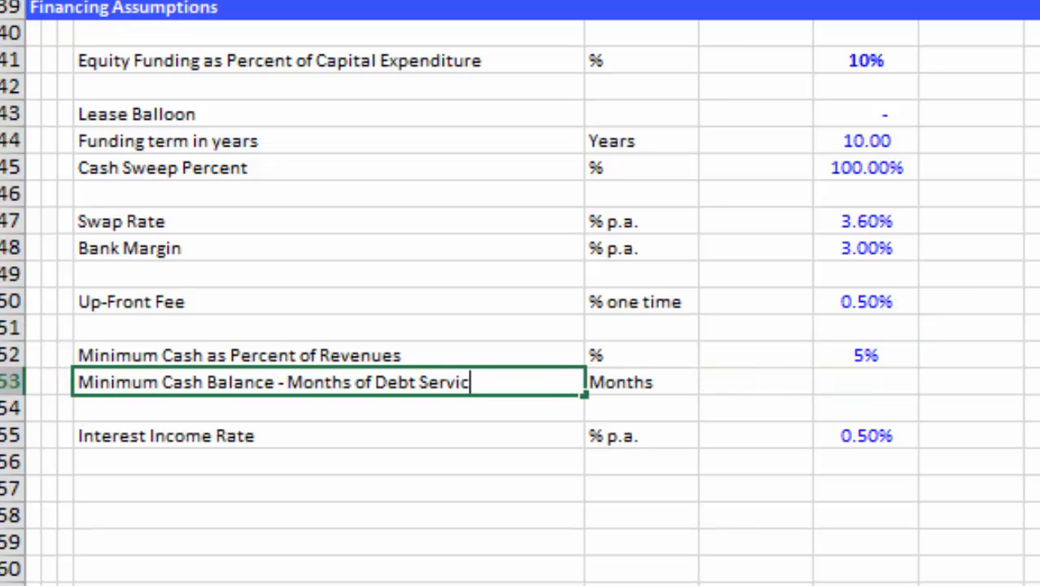
{"action": "key", "text": "BackSpace"}
{"action": "key", "text": "BackSpace"}
{"action": "key", "text": "BackSpace"}
{"action": "key", "text": "BackSpace"}
{"action": "key", "text": "BackSpace"}
{"action": "key", "text": "BackSpace"}
{"action": "key", "text": "BackSpace"}
{"action": "key", "text": "BackSpace"}
{"action": "key", "text": "BackSpace"}
{"action": "key", "text": "BackSpace"}
{"action": "key", "text": "BackSpace"}
{"action": "key", "text": "BackSpace"}
{"action": "key", "text": "BackSpace"}
{"action": "key", "text": "BackSpace"}
{"action": "key", "text": "BackSpace"}
{"action": "key", "text": "BackSpace"}
{"action": "key", "text": "BackSpace"}
{"action": "key", "text": "BackSpace"}
{"action": "key", "text": "BackSpace"}
{"action": "key", "text": "BackSpace"}
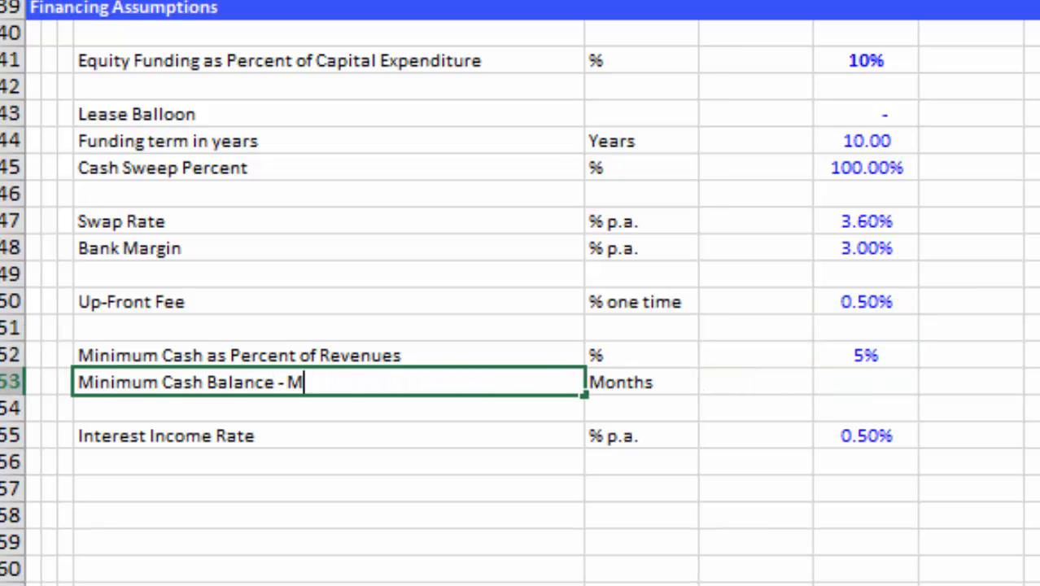
{"action": "key", "text": "BackSpace"}
{"action": "type", "text": "Months of"}
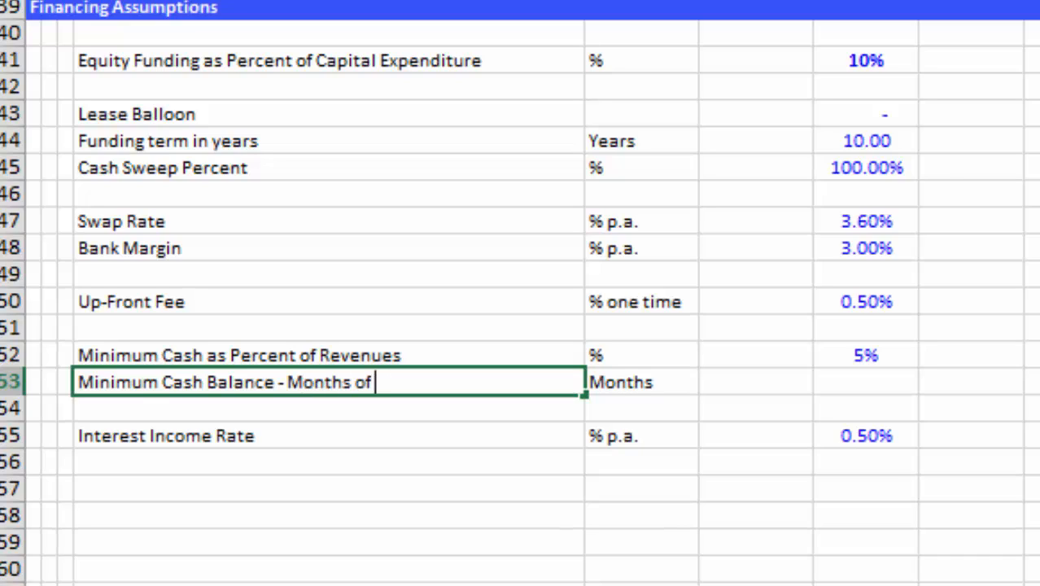
{"action": "type", "text": " Interest"}
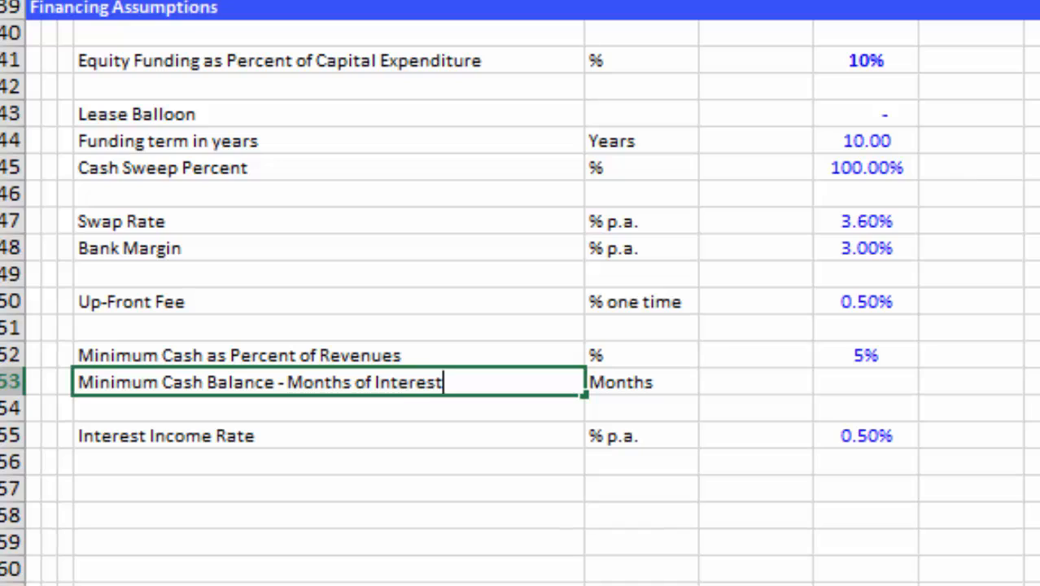
- Set the Minimum Cash Balance - Months of Interest assumption to 6 months
{"action": "key", "text": "Right"}
{"action": "key", "text": "Right"}
{"action": "key", "text": "Right"}
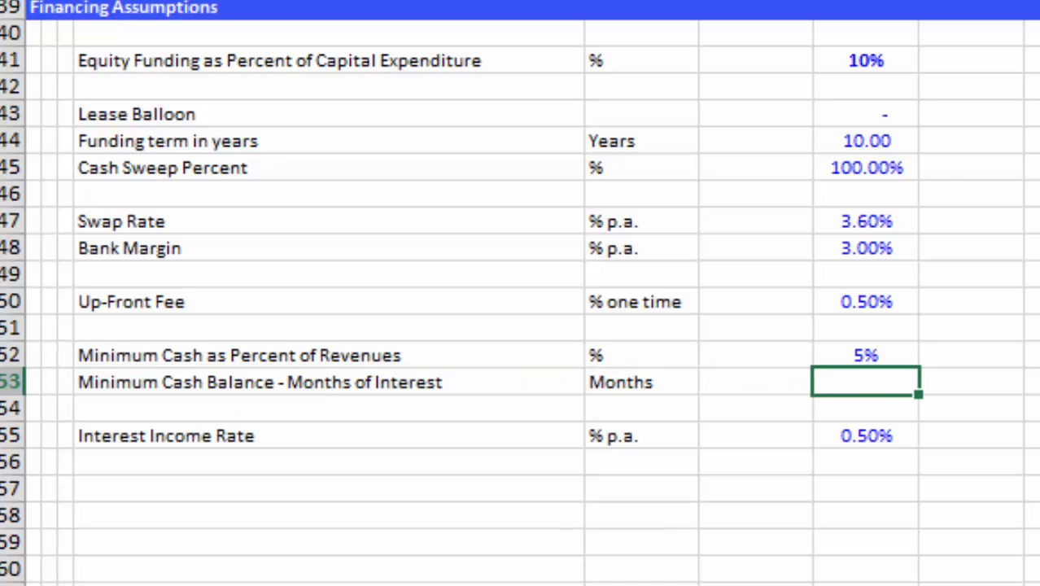
{"action": "key", "text": "Left"}
{"action": "key", "text": "Down"}
{"action": "key", "text": "Up"}
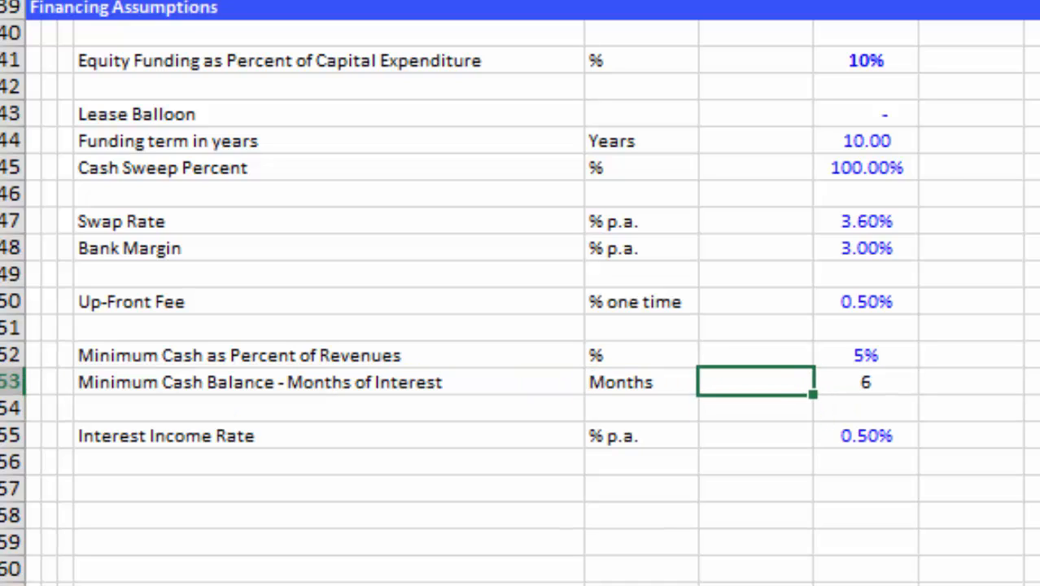
{"action": "key", "text": "Right"}
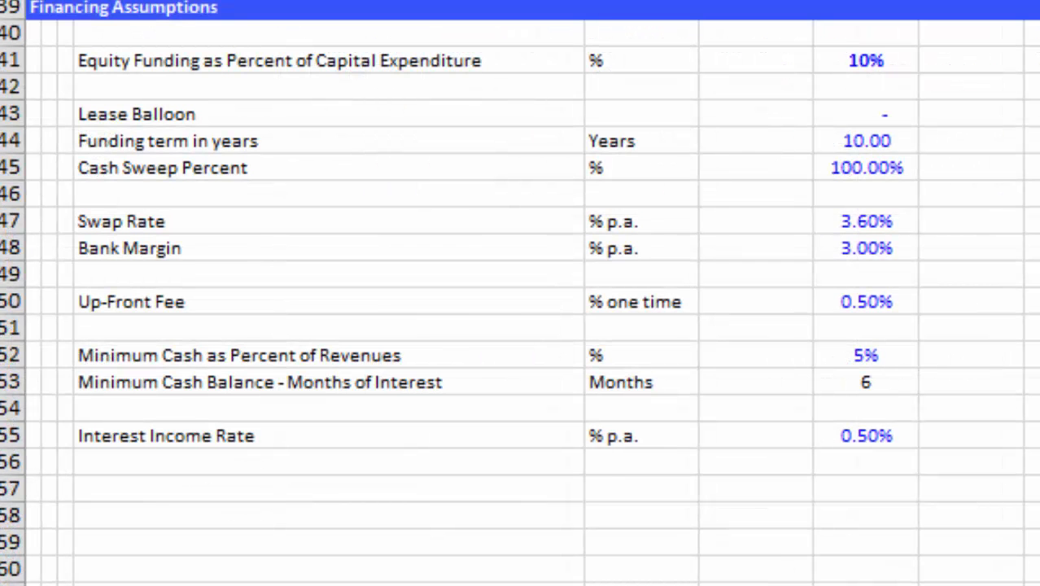
- Link the Minimum Cash as Percent of Debt Service assumption in the Cash Balance section to Assumptions!H153
{"action": "left_click", "coordinate": [823, 377]}
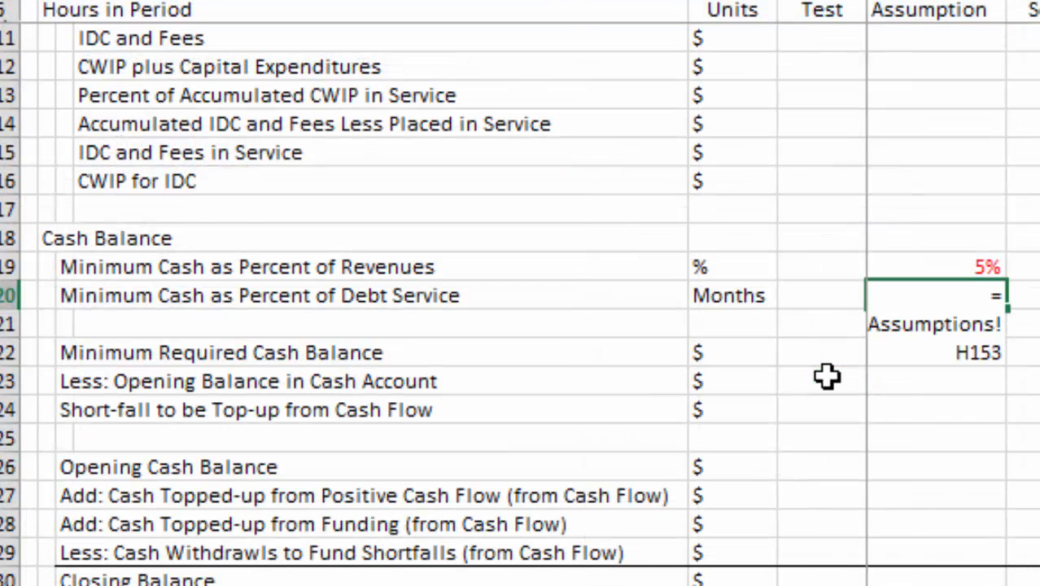
{"action": "key", "text": "Return"}
{"action": "key", "text": "Up"}
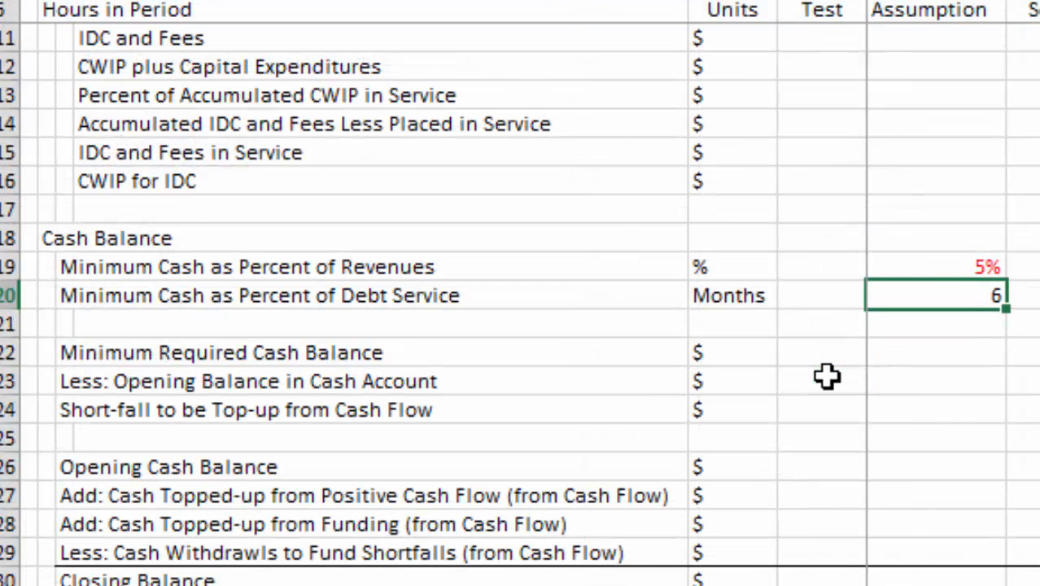
- Inspect the Minimum Required Cash Balance formula in the second monthly column
{"action": "key", "text": "Right"}
{"action": "key", "text": "Right"}
{"action": "key", "text": "Down"}
{"action": "key", "text": "Down"}
{"action": "key", "text": "Right"}
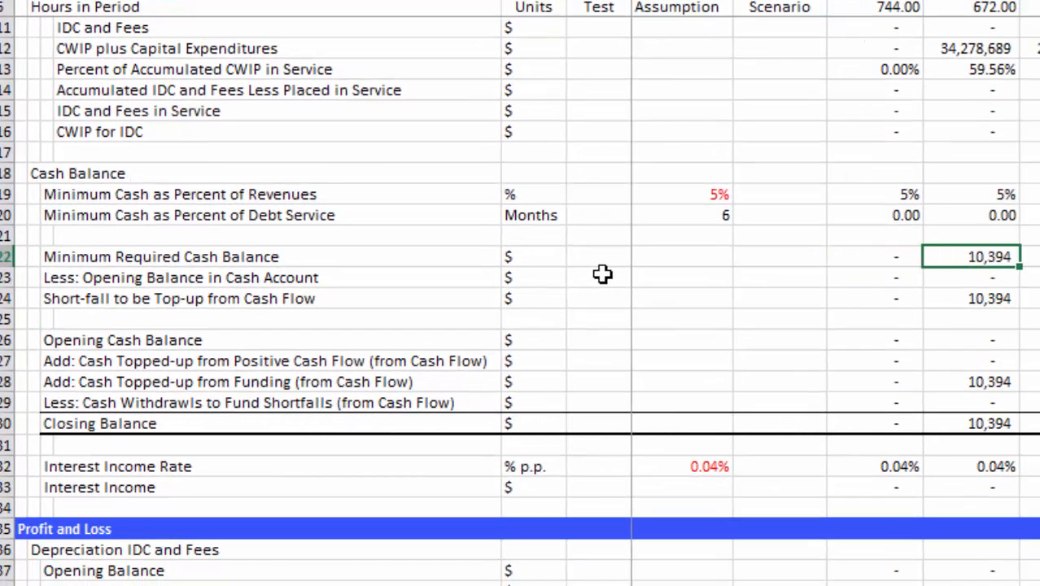
{"action": "key", "text": "F2"}
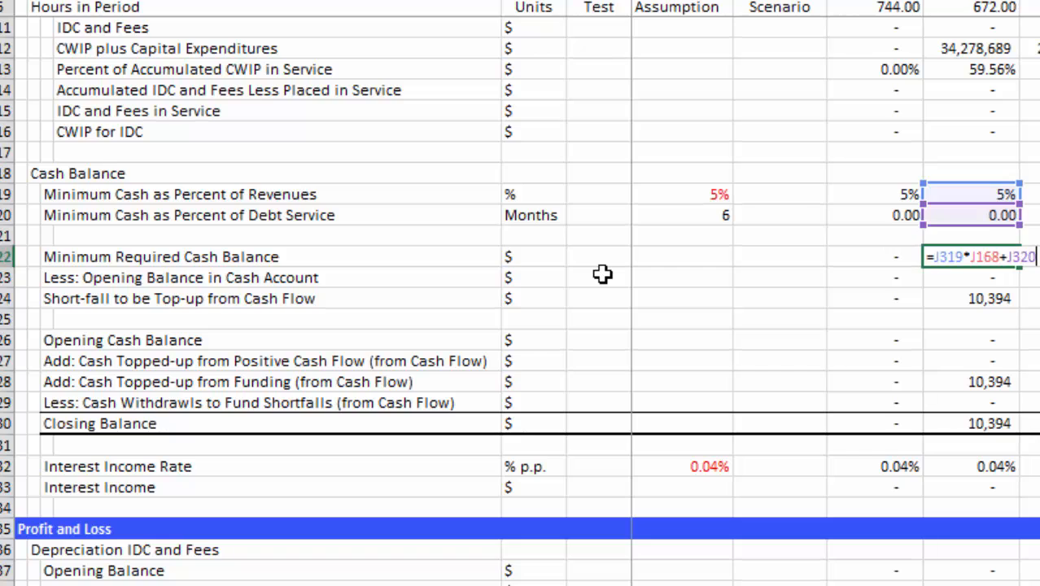
{"action": "key", "text": "Escape"}
- Review the Cash Topped-up from Positive Cash Flow line of the Cash Balance section across the monthly columns
{"action": "key", "text": "Down"}
{"action": "key", "text": "Down"}
{"action": "key", "text": "Down"}
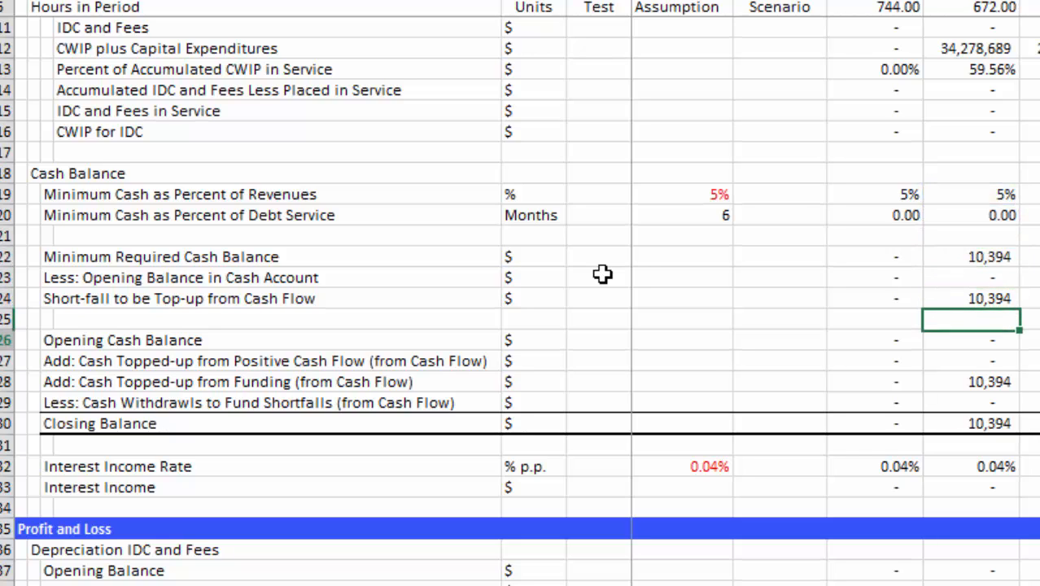
{"action": "key", "text": "Down"}
{"action": "key", "text": "Left"}
{"action": "key", "text": "Left"}
{"action": "key", "text": "Down"}
{"action": "key", "text": "Right"}
{"action": "key", "text": "Right"}
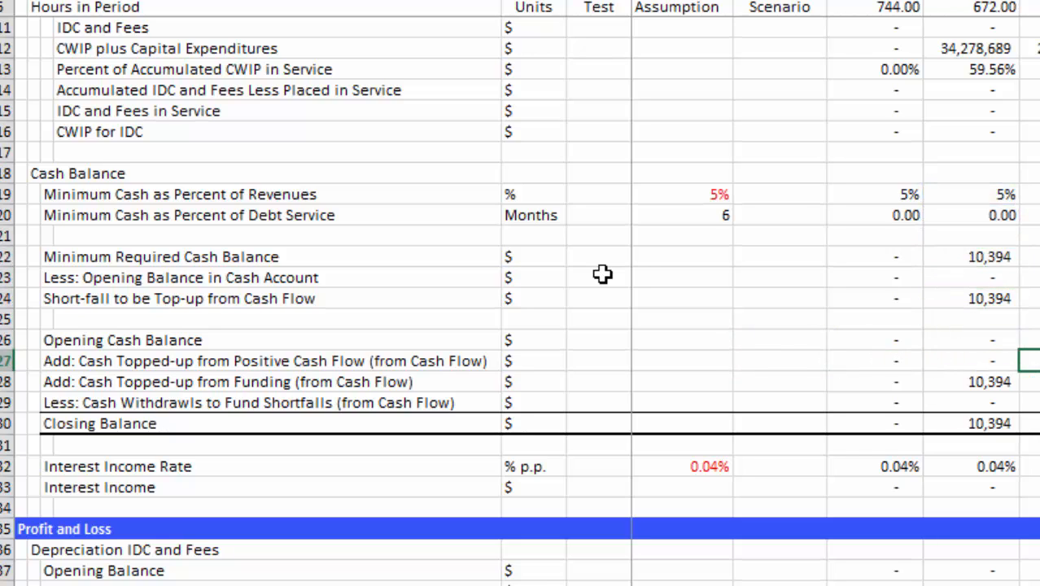
{"action": "key", "text": "Left"}
{"action": "key", "text": "Left"}
{"action": "key", "text": "Left"}
{"action": "key", "text": "Left"}
{"action": "key", "text": "Right"}
{"action": "key", "text": "Right"}
{"action": "key", "text": "Right"}
{"action": "key", "text": "Right"}
{"action": "key", "text": "Right"}
{"action": "key", "text": "Left"}
{"action": "key", "text": "Left"}
{"action": "key", "text": "Right"}
{"action": "key", "text": "Right"}
{"action": "key", "text": "Right"}
{"action": "key", "text": "Right"}
{"action": "key", "text": "Right"}
{"action": "key", "text": "Right"}
{"action": "key", "text": "Right"}
{"action": "key", "text": "Right"}
{"action": "key", "text": "Right"}
{"action": "key", "text": "Right"}
{"action": "key", "text": "Right"}
{"action": "key", "text": "Right"}
{"action": "key", "text": "Right"}
{"action": "key", "text": "Right"}
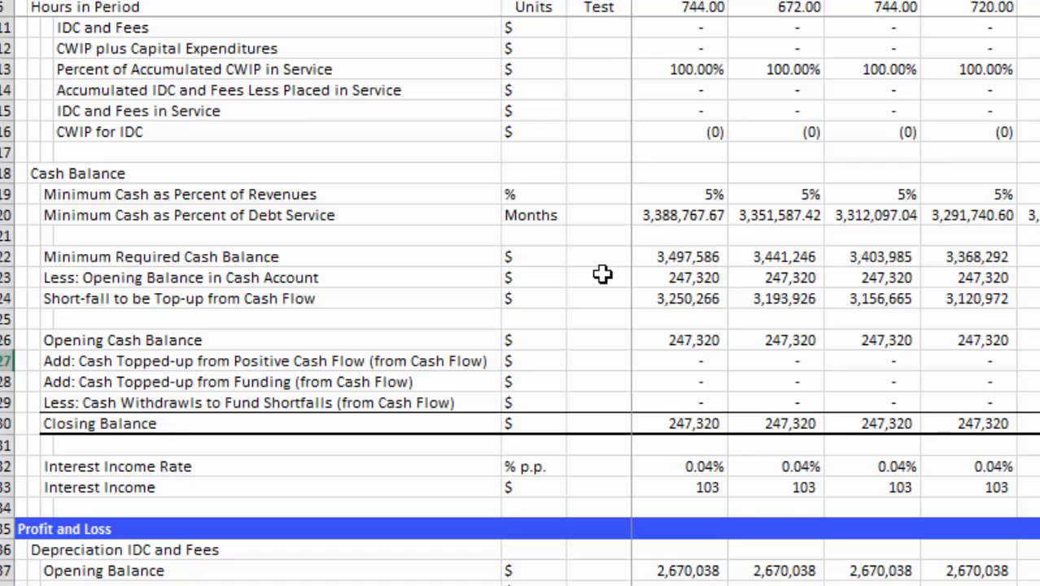
{"action": "key", "text": "Left"}
{"action": "key", "text": "Left"}
{"action": "key", "text": "Left"}
{"action": "key", "text": "Left"}
{"action": "key", "text": "Left"}
{"action": "key", "text": "Left"}
{"action": "key", "text": "Left"}
{"action": "key", "text": "Left"}
{"action": "key", "text": "Left"}
{"action": "key", "text": "Left"}
{"action": "key", "text": "Left"}
{"action": "key", "text": "Left"}
{"action": "key", "text": "Left"}
{"action": "key", "text": "Left"}
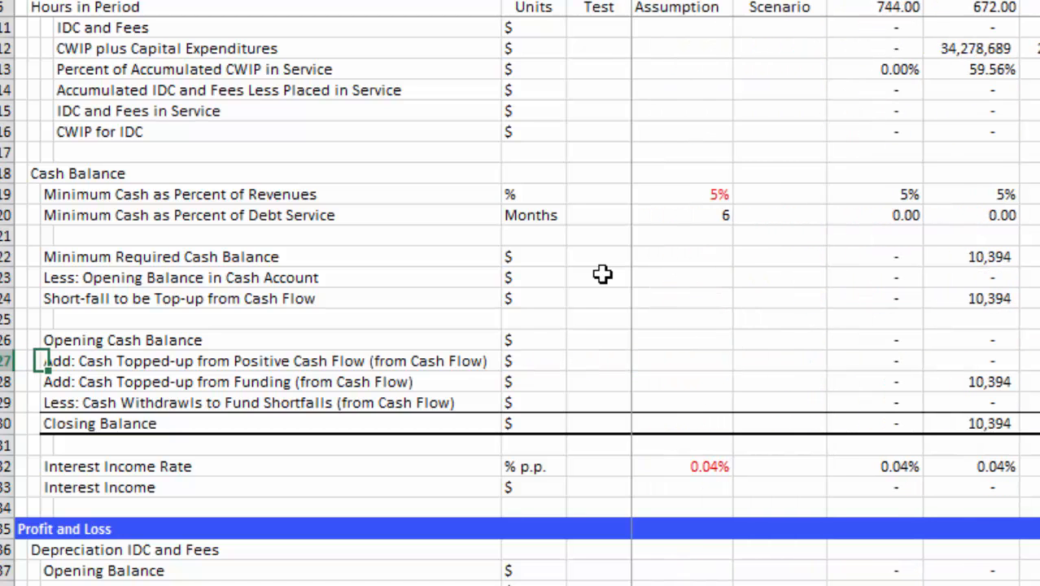
- Review the Cash Topped-up from Funding line across the construction and operating months
{"action": "key", "text": "Down"}
{"action": "key", "text": "Right"}
{"action": "key", "text": "Right"}
{"action": "key", "text": "Right"}
{"action": "key", "text": "Right"}
{"action": "key", "text": "Right"}
{"action": "key", "text": "Right"}
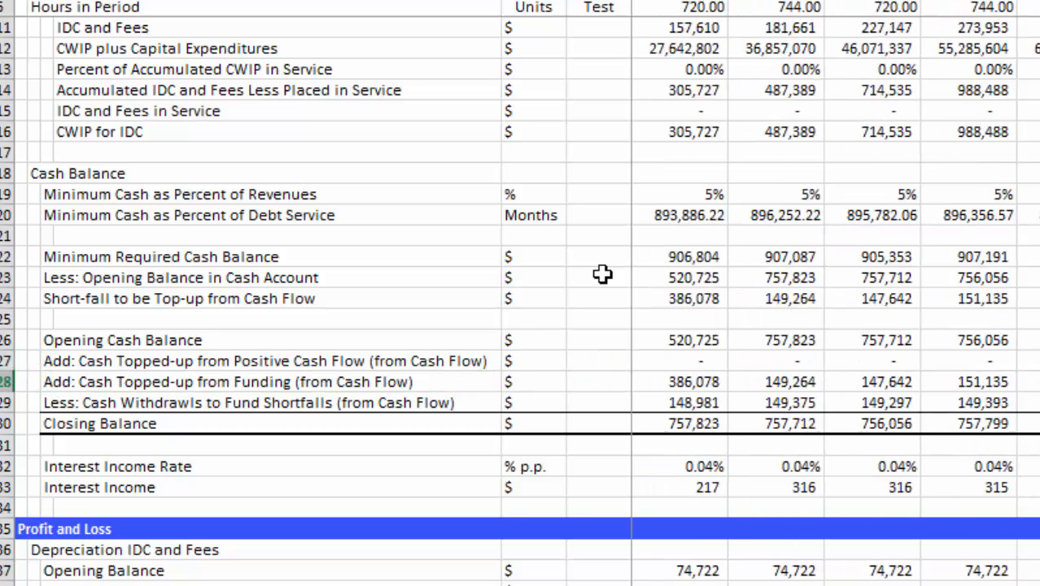
{"action": "key", "text": "Right"}
{"action": "key", "text": "Right"}
{"action": "key", "text": "Right"}
{"action": "key", "text": "Right"}
{"action": "key", "text": "Right"}
{"action": "key", "text": "Right"}
{"action": "key", "text": "Right"}
{"action": "key", "text": "Right"}
{"action": "key", "text": "Right"}
{"action": "key", "text": "Right"}
{"action": "key", "text": "Right"}
{"action": "key", "text": "Right"}
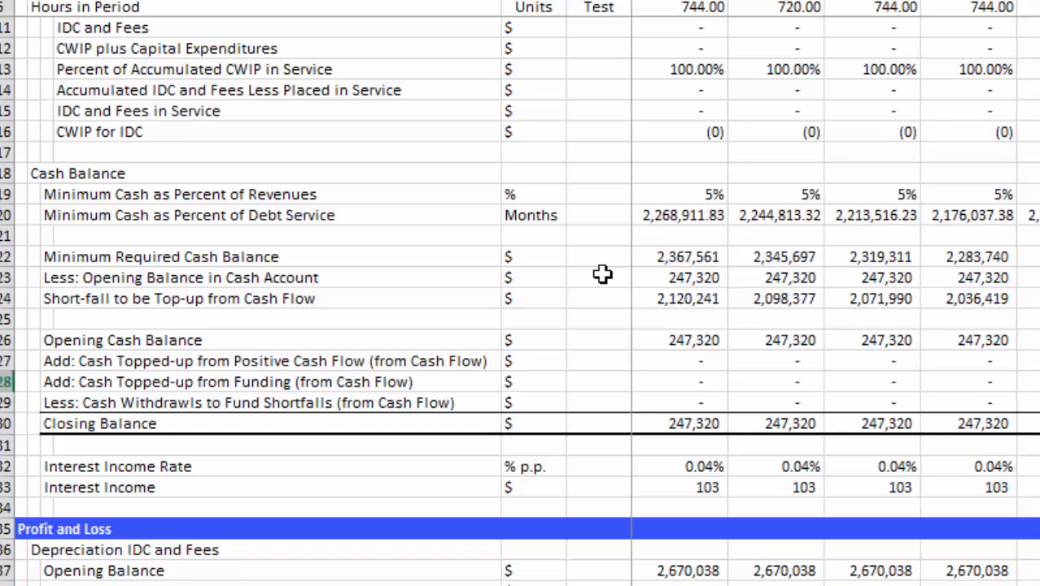
{"action": "key", "text": "Right"}
{"action": "key", "text": "Right"}
{"action": "key", "text": "Right"}
{"action": "key", "text": "Right"}
{"action": "key", "text": "Right"}
{"action": "key", "text": "Right"}
{"action": "key", "text": "Right"}
{"action": "key", "text": "Right"}
{"action": "key", "text": "Right"}
{"action": "key", "text": "Right"}
- Check the Closing Balance of the cash account through to the late months of the model
{"action": "key", "text": "Down"}
{"action": "key", "text": "Down"}
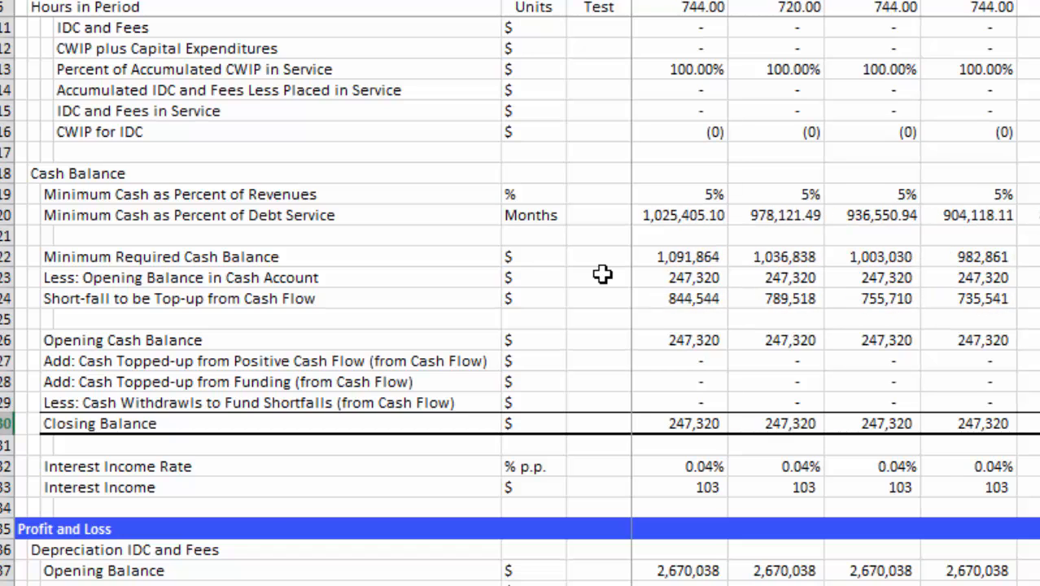
{"action": "key", "text": "Right"}
{"action": "key", "text": "Right"}
{"action": "key", "text": "Right"}
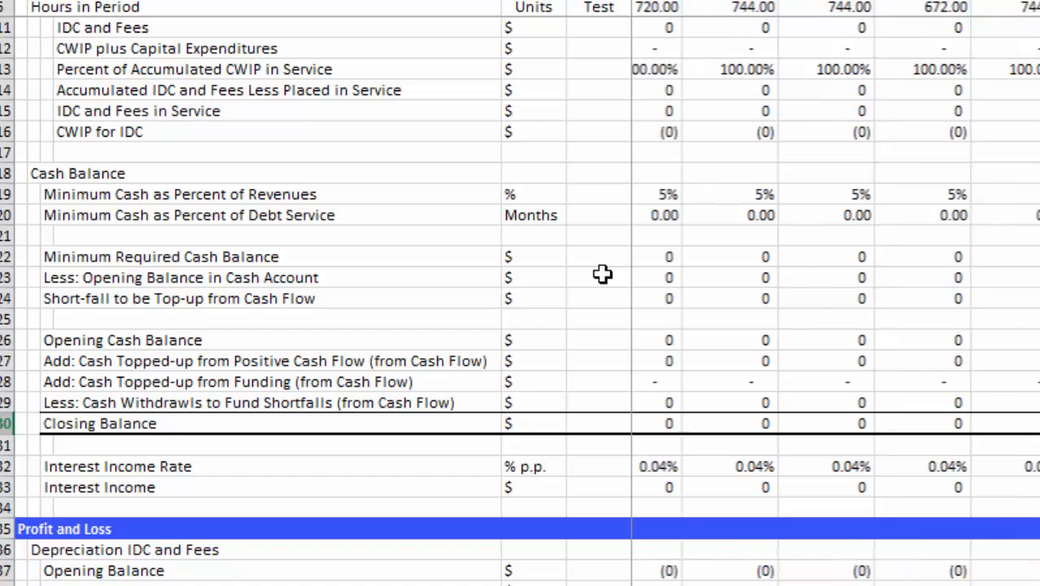
{"action": "key", "text": "Home"}
- Check the Cash Topped-up from Funding value in the second monthly column and return to the line's label
{"action": "key", "text": "Up"}
{"action": "key", "text": "Up"}
{"action": "key", "text": "Left"}
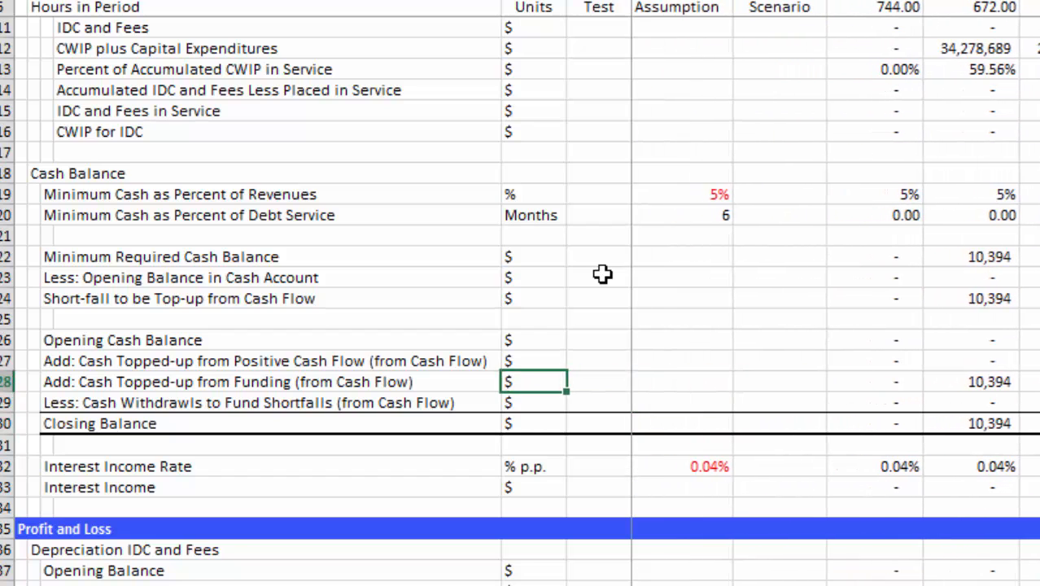
{"action": "key", "text": "Up"}
{"action": "key", "text": "Left"}
{"action": "key", "text": "Down"}
{"action": "key", "text": "Right"}
{"action": "key", "text": "Right"}
{"action": "key", "text": "Right"}
{"action": "key", "text": "Right"}
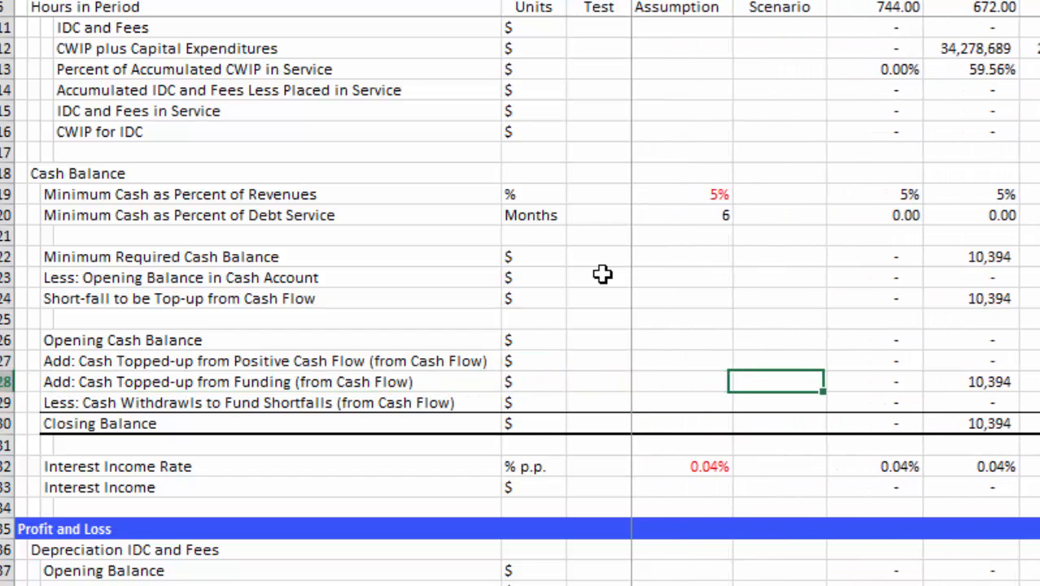
{"action": "key", "text": "Right"}
{"action": "key", "text": "Right"}
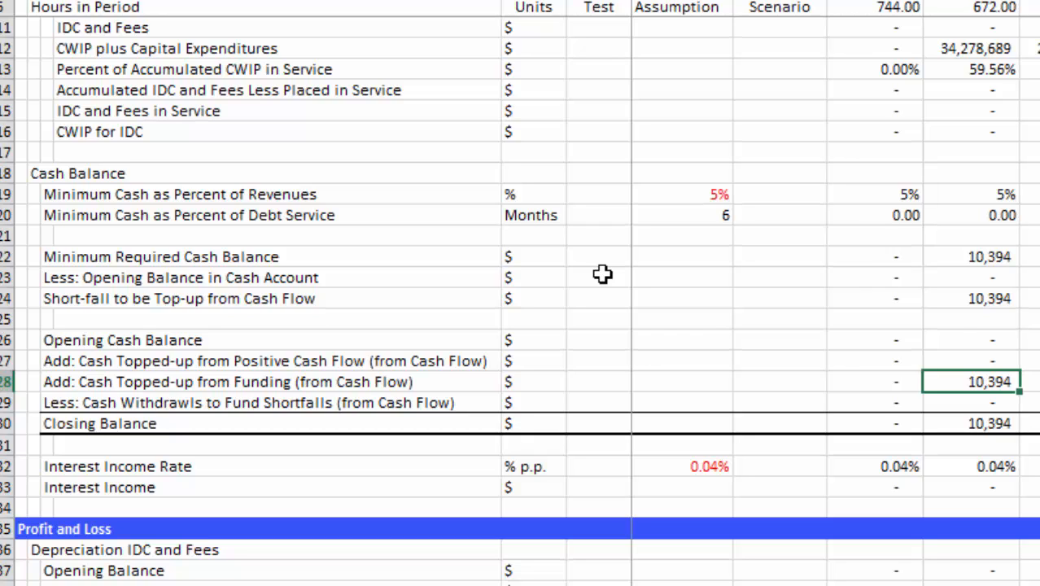
{"action": "key", "text": "Left"}
{"action": "key", "text": "Home"}
{"action": "key", "text": "Right"}
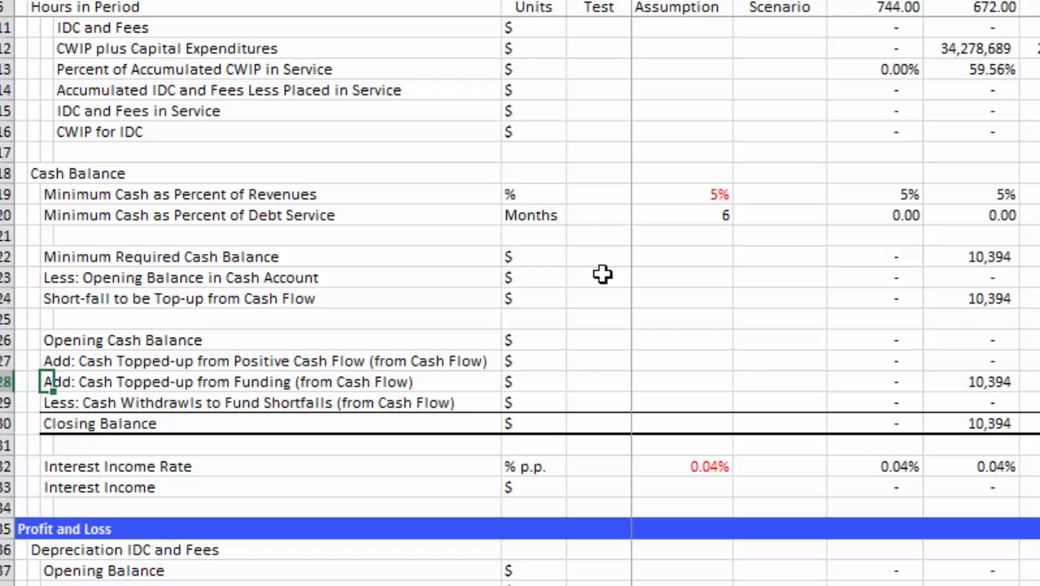
- Reword the ending of the Cash Topped-up from Funding label in the Cash Balance section to "(in Cash Flow statement)"
{"action": "key", "text": "Right"}
{"action": "key", "text": "Right"}
{"action": "key", "text": "Left"}
{"action": "key", "text": "Left"}
{"action": "key", "text": "Right"}
{"action": "key", "text": "Left"}
{"action": "key", "text": "Left"}
{"action": "key", "text": "Right"}
{"action": "key", "text": "BackSpace"}
{"action": "key", "text": "BackSpace"}
{"action": "key", "text": "BackSpace"}
{"action": "key", "text": "BackSpace"}
{"action": "key", "text": "BackSpace"}
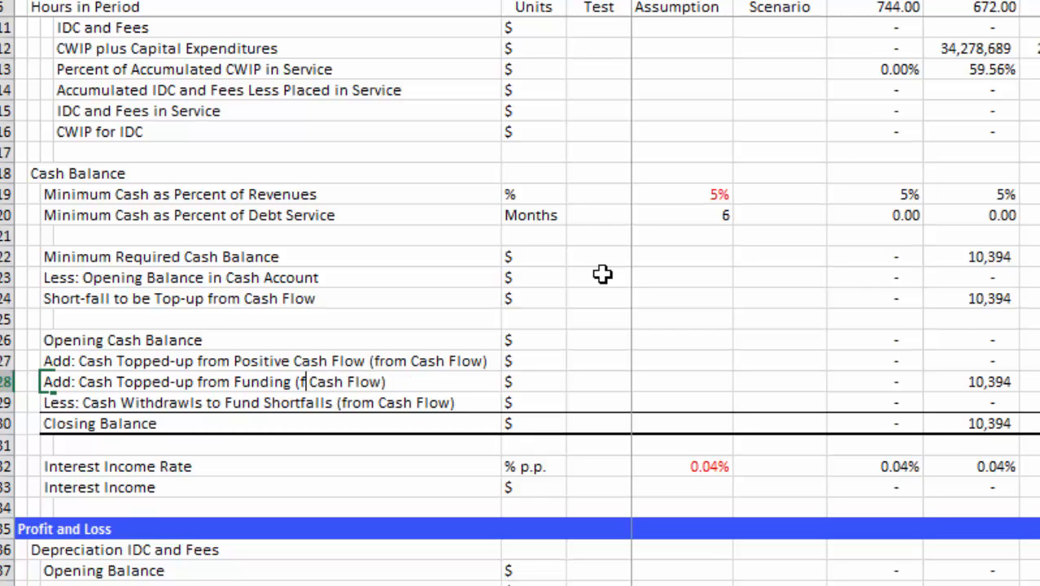
{"action": "type", "text": "in"}
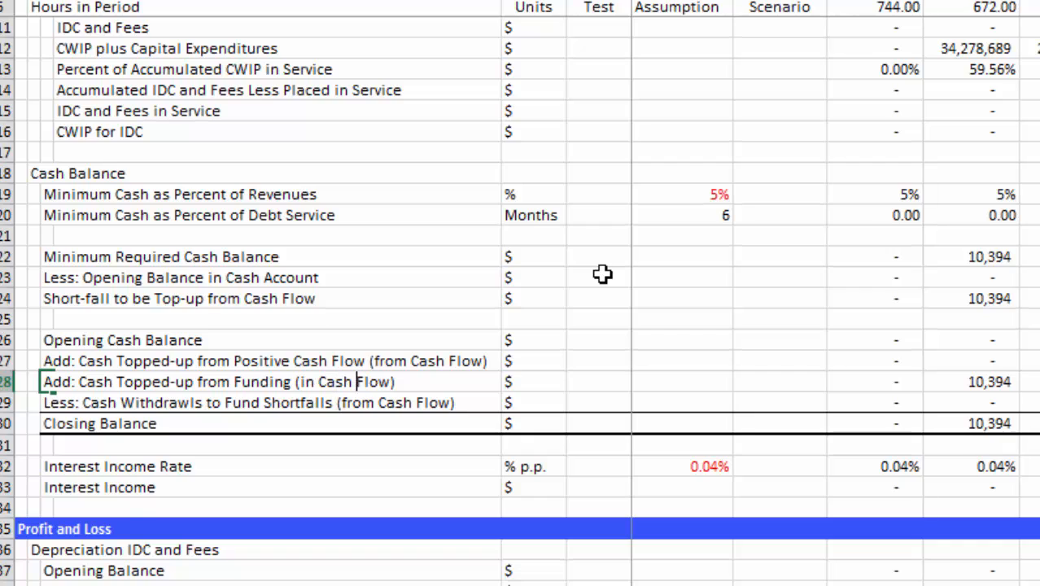
{"action": "type", "text": " Cash Flow statemen"}
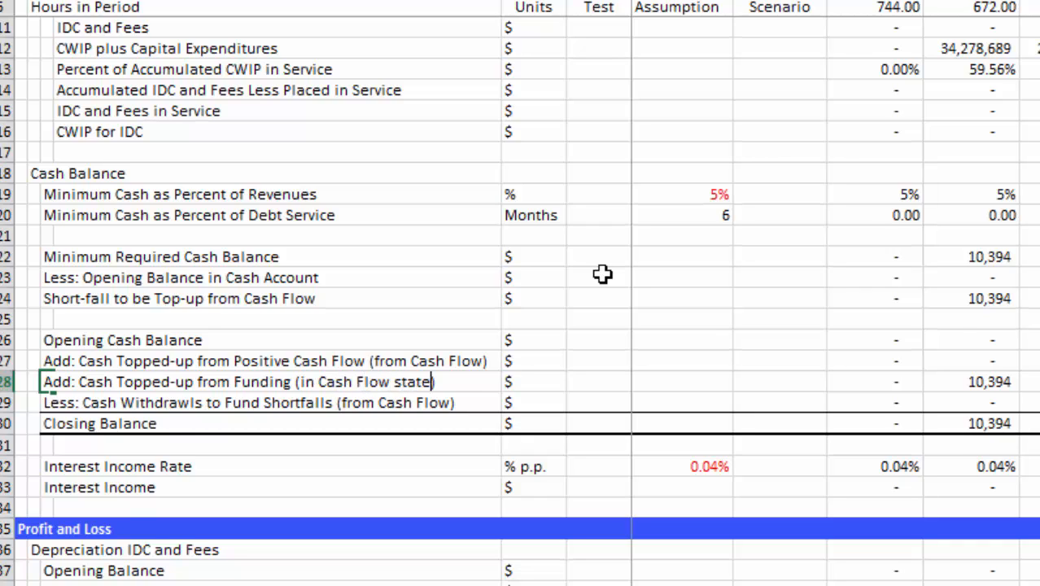
{"action": "key", "text": "Down"}
{"action": "key", "text": "Down"}
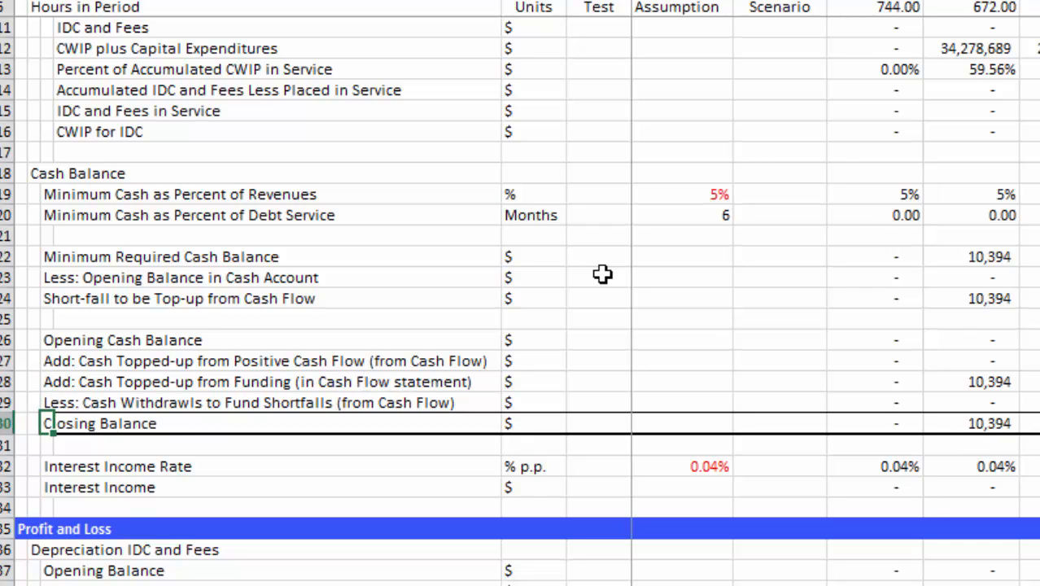
- Review the Less: Cash Withdrawals to Fund Shortfalls line across the monthly columns and return to the start of the timeline
{"action": "key", "text": "Up"}
{"action": "key", "text": "Right"}
{"action": "key", "text": "Right"}
{"action": "key", "text": "Right"}
{"action": "key", "text": "Right"}
{"action": "key", "text": "Right"}
{"action": "key", "text": "Right"}
{"action": "key", "text": "Right"}
{"action": "key", "text": "Right"}
{"action": "key", "text": "Right"}
{"action": "key", "text": "Right"}
{"action": "key", "text": "Right"}
{"action": "key", "text": "Right"}
{"action": "key", "text": "Right"}
{"action": "key", "text": "Right"}
{"action": "key", "text": "Right"}
{"action": "key", "text": "Right"}
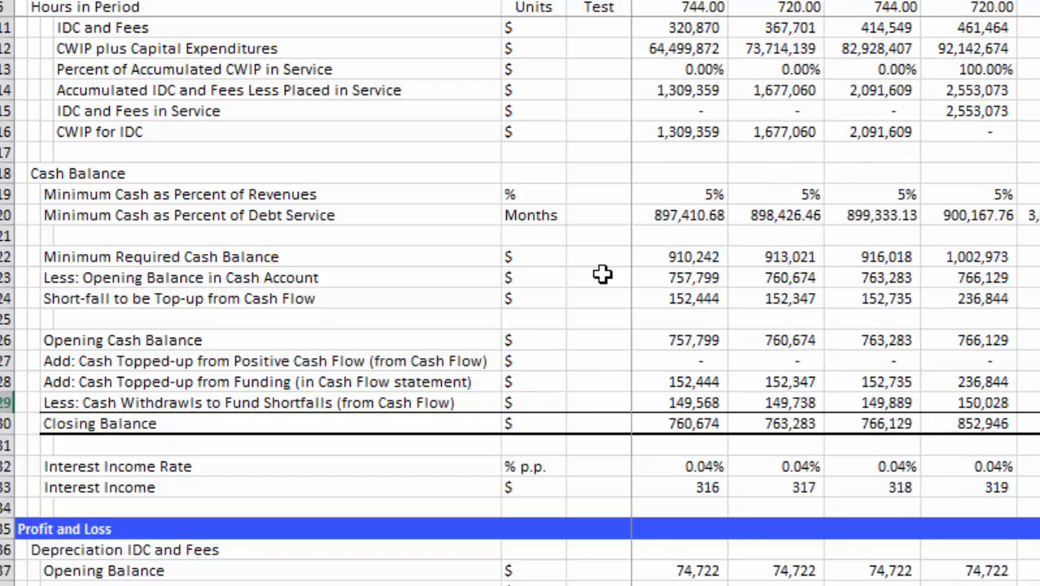
{"action": "key", "text": "Left"}
{"action": "key", "text": "Left"}
{"action": "key", "text": "Left"}
{"action": "key", "text": "Left"}
{"action": "key", "text": "Left"}
{"action": "key", "text": "Left"}
{"action": "key", "text": "Left"}
{"action": "key", "text": "Left"}
{"action": "key", "text": "Left"}
{"action": "key", "text": "Left"}
{"action": "key", "text": "Left"}
{"action": "key", "text": "Left"}
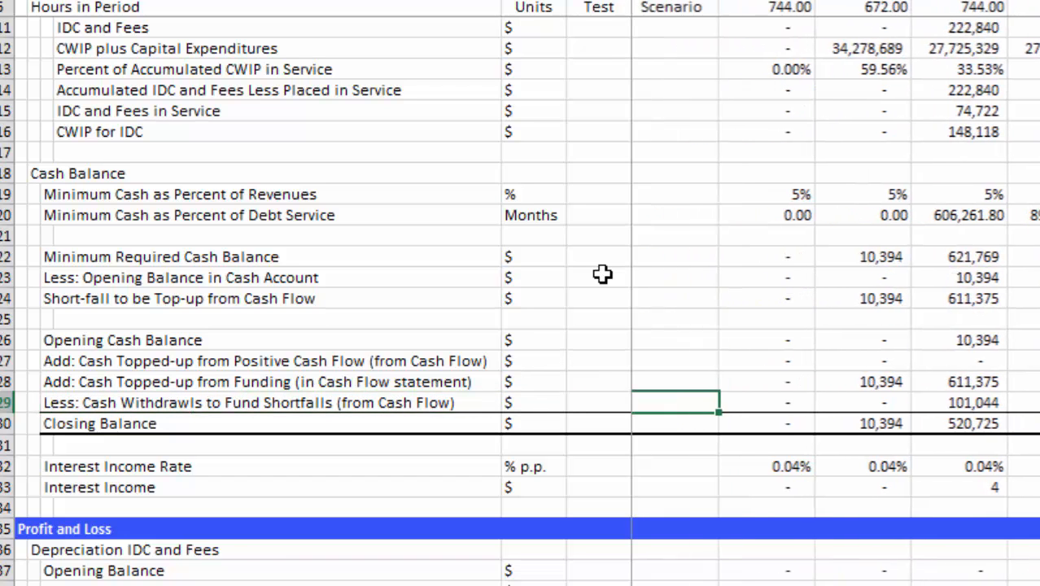
- Compare the cash withdrawals with the funding top-up in the third month and recheck the withdrawals line over the early months
{"action": "key", "text": "Right"}
{"action": "key", "text": "Right"}
{"action": "key", "text": "Right"}
{"action": "key", "text": "Right"}
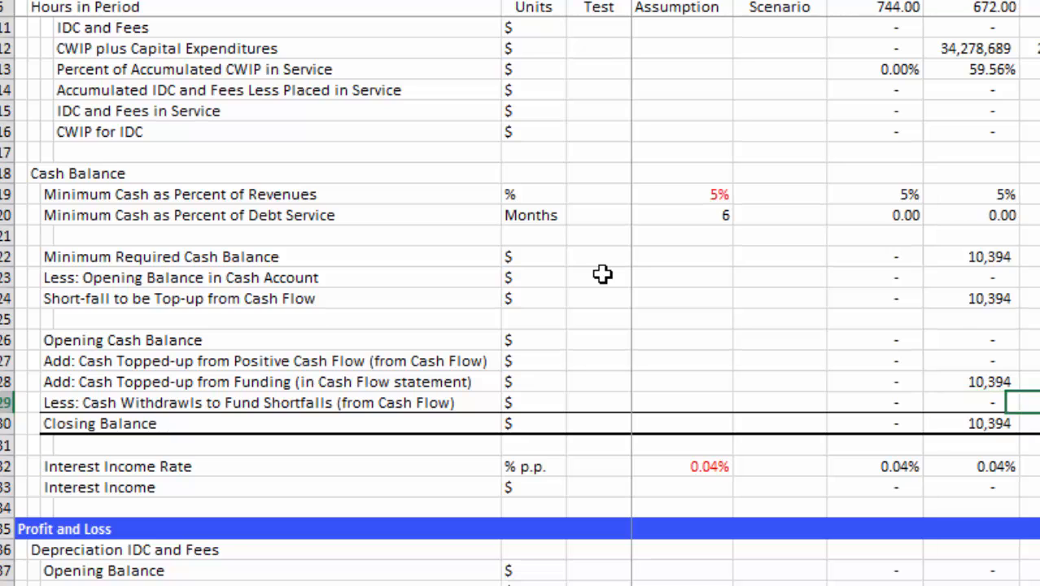
{"action": "key", "text": "Up"}
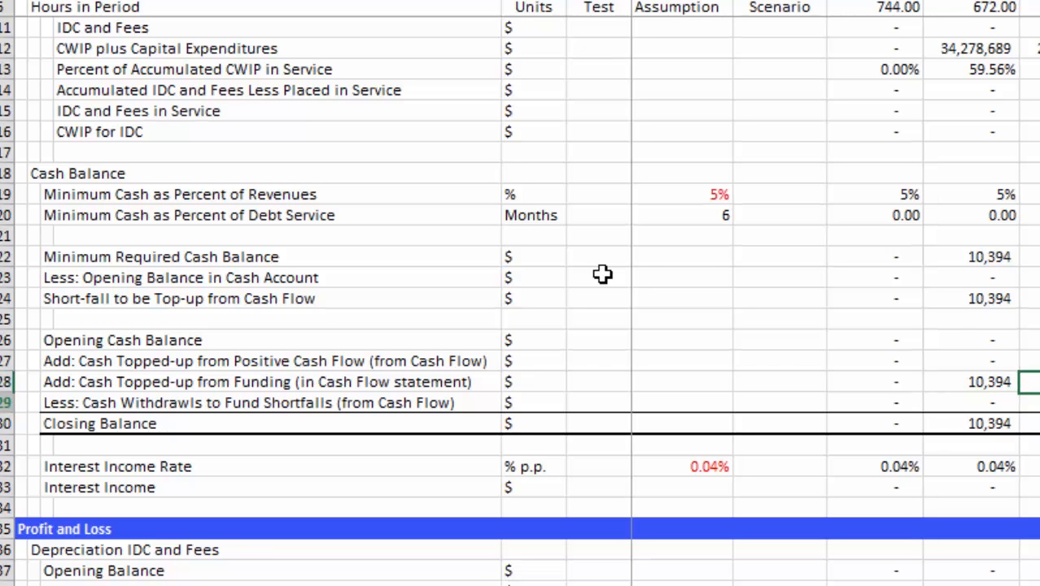
{"action": "key", "text": "Down"}
{"action": "key", "text": "Left"}
{"action": "key", "text": "Left"}
{"action": "key", "text": "Right"}
{"action": "key", "text": "Right"}
{"action": "key", "text": "Right"}
{"action": "key", "text": "Right"}
{"action": "key", "text": "Right"}
{"action": "key", "text": "Right"}
{"action": "key", "text": "Right"}
{"action": "key", "text": "Right"}
{"action": "key", "text": "Right"}
{"action": "key", "text": "Left"}
{"action": "key", "text": "Left"}
{"action": "key", "text": "Left"}
{"action": "key", "text": "Left"}
{"action": "key", "text": "Left"}
{"action": "key", "text": "Left"}
{"action": "key", "text": "Left"}
{"action": "key", "text": "Left"}
{"action": "key", "text": "Left"}
{"action": "key", "text": "Left"}
{"action": "key", "text": "Left"}
{"action": "key", "text": "Left"}
{"action": "key", "text": "Left"}
{"action": "key", "text": "Left"}
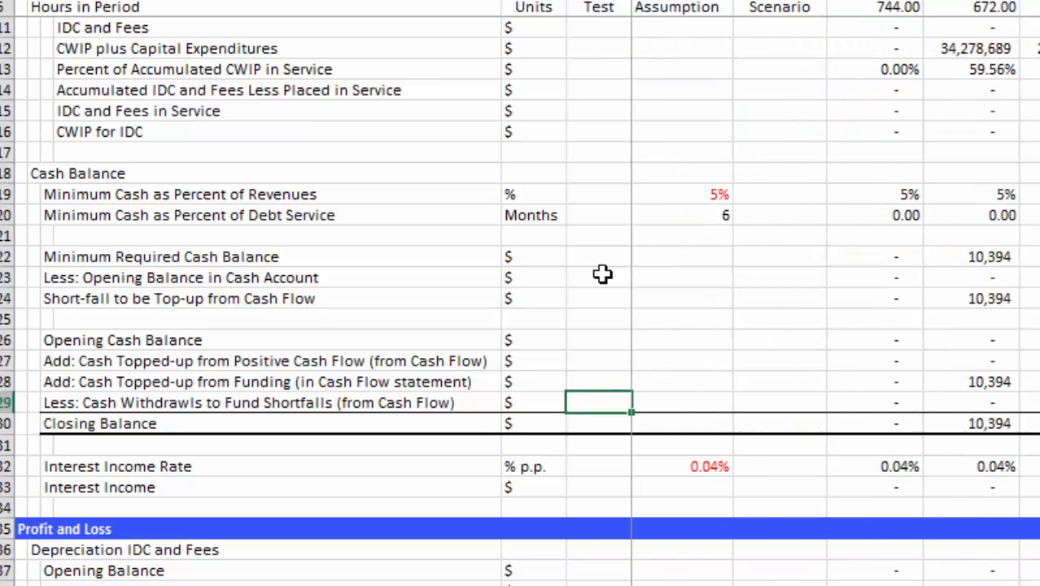
{"action": "key", "text": "Right"}
{"action": "key", "text": "Right"}
{"action": "key", "text": "Right"}
{"action": "key", "text": "Right"}
{"action": "key", "text": "Right"}
{"action": "key", "text": "Right"}
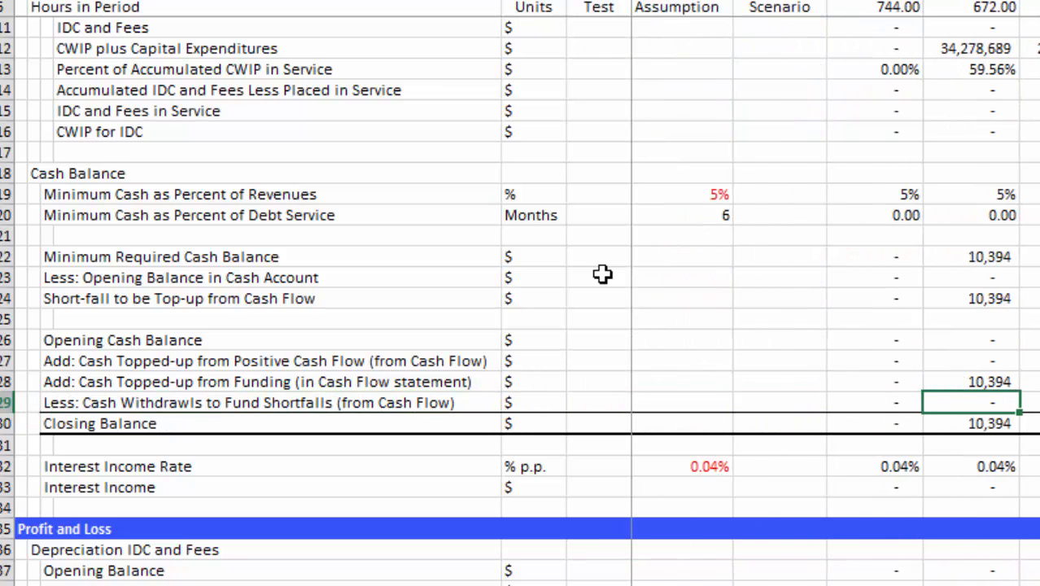
- Go down past Profit and Loss to the Cash Flow section and examine the Cash Shortfall Funded from New Equity line
{"action": "key", "text": "Down"}
{"action": "key", "text": "Down"}
{"action": "key", "text": "Down"}
{"action": "key", "text": "Down"}
{"action": "key", "text": "Down"}
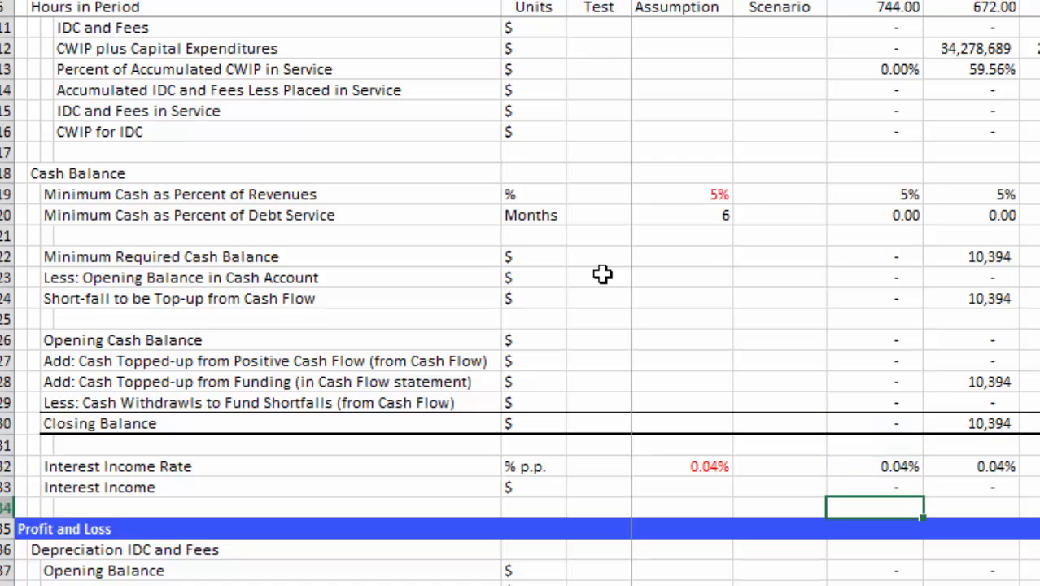
{"action": "key", "text": "Down"}
{"action": "key", "text": "Down"}
{"action": "key", "text": "Down"}
{"action": "key", "text": "Down"}
{"action": "key", "text": "Down"}
{"action": "key", "text": "Down"}
{"action": "key", "text": "Down"}
{"action": "key", "text": "Down"}
{"action": "key", "text": "Down"}
{"action": "key", "text": "Down"}
{"action": "key", "text": "Down"}
{"action": "key", "text": "Down"}
{"action": "key", "text": "Down"}
{"action": "key", "text": "Down"}
{"action": "key", "text": "Down"}
{"action": "key", "text": "Down"}
{"action": "key", "text": "Down"}
{"action": "key", "text": "Down"}
{"action": "key", "text": "Down"}
{"action": "key", "text": "Down"}
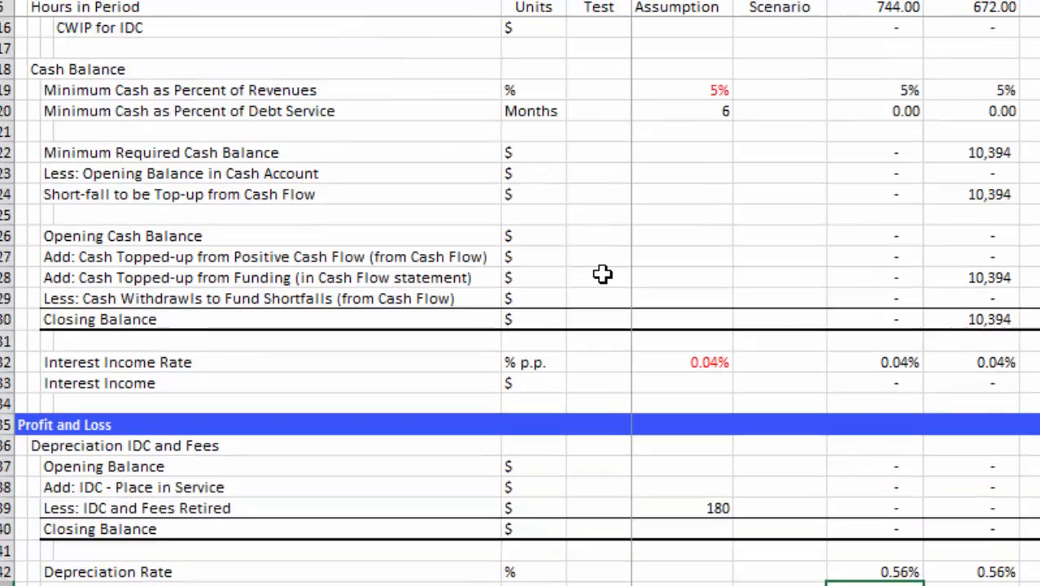
{"action": "key", "text": "Down"}
{"action": "key", "text": "Down"}
{"action": "key", "text": "Down"}
{"action": "key", "text": "Down"}
{"action": "key", "text": "Down"}
{"action": "key", "text": "Down"}
{"action": "key", "text": "Down"}
{"action": "key", "text": "Down"}
{"action": "key", "text": "Down"}
{"action": "key", "text": "Down"}
{"action": "key", "text": "Down"}
{"action": "key", "text": "Down"}
{"action": "key", "text": "Down"}
{"action": "key", "text": "Down"}
{"action": "key", "text": "Down"}
{"action": "key", "text": "Down"}
{"action": "key", "text": "Down"}
{"action": "key", "text": "Down"}
{"action": "key", "text": "Down"}
{"action": "key", "text": "Down"}
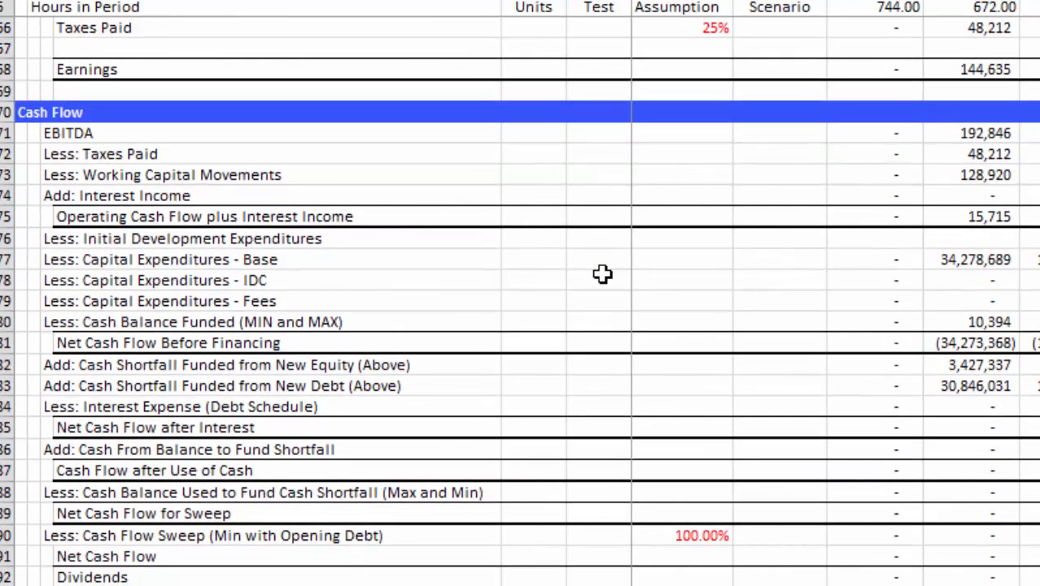
{"action": "key", "text": "Up"}
{"action": "key", "text": "Up"}
{"action": "key", "text": "Up"}
{"action": "key", "text": "Up"}
{"action": "key", "text": "Up"}
{"action": "key", "text": "Up"}
{"action": "key", "text": "Up"}
{"action": "key", "text": "Up"}
{"action": "key", "text": "Up"}
{"action": "key", "text": "Up"}
{"action": "key", "text": "Up"}
{"action": "key", "text": "Up"}
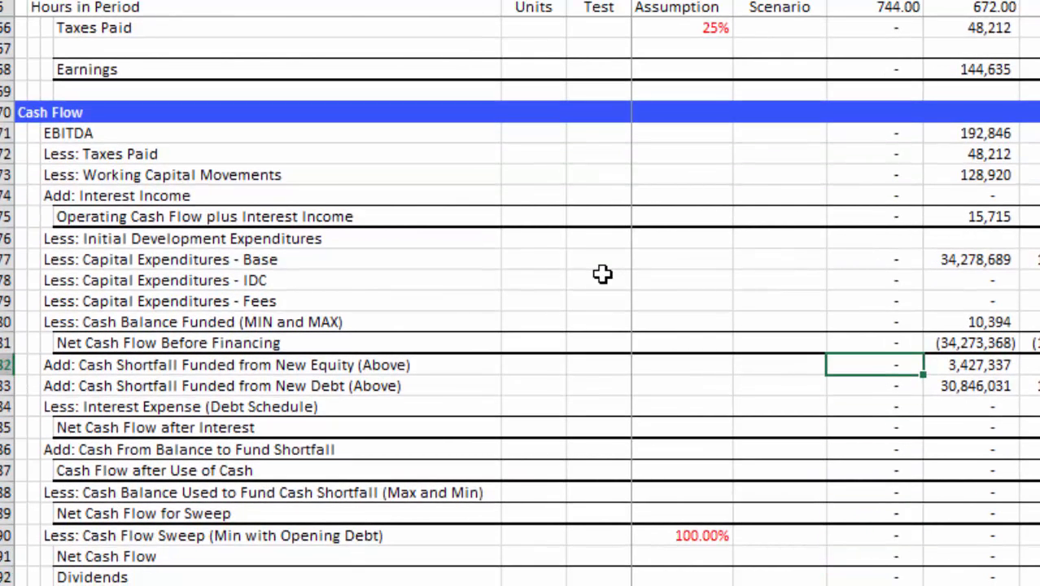
- Examine the Less: Interest Expense (Debt Schedule) line of the Cash Flow section over the first months
{"action": "key", "text": "Down"}
{"action": "key", "text": "Down"}
{"action": "key", "text": "Right"}
{"action": "key", "text": "Right"}
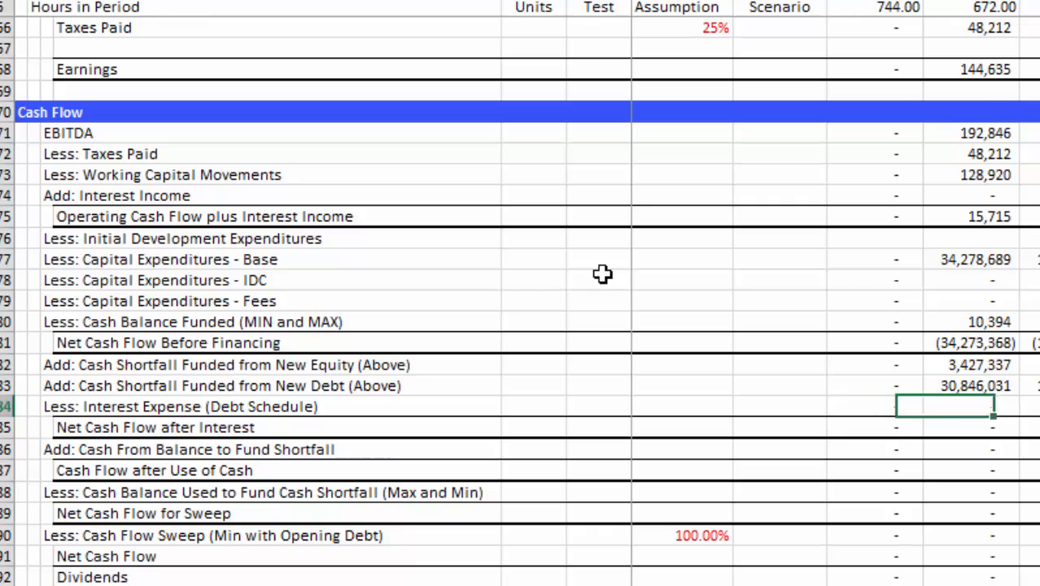
{"action": "key", "text": "Left"}
{"action": "key", "text": "Left"}
{"action": "key", "text": "Left"}
{"action": "key", "text": "Right"}
{"action": "key", "text": "Right"}
{"action": "key", "text": "Right"}
{"action": "key", "text": "Left"}
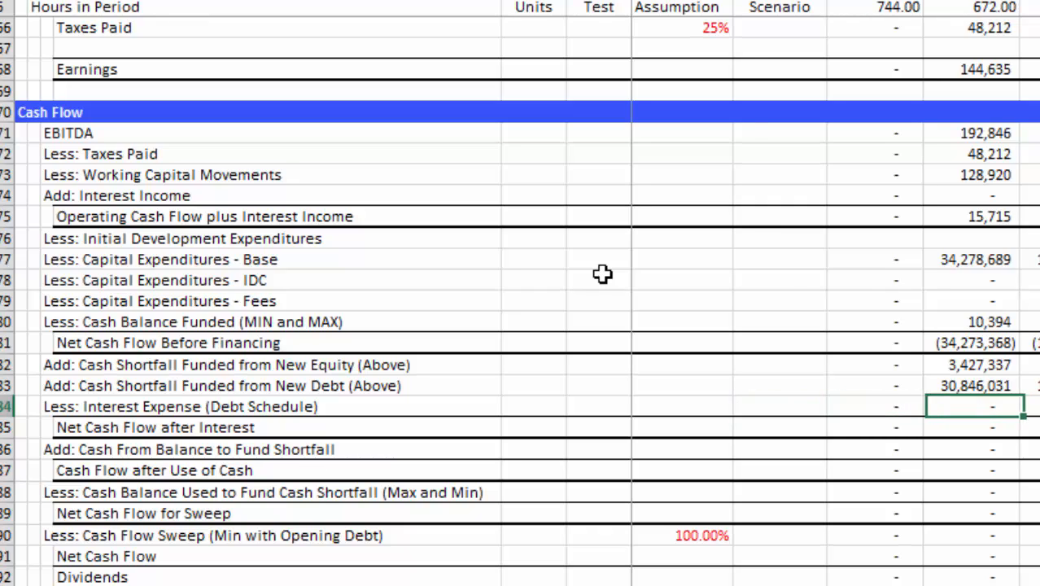
{"action": "key", "text": "Right"}
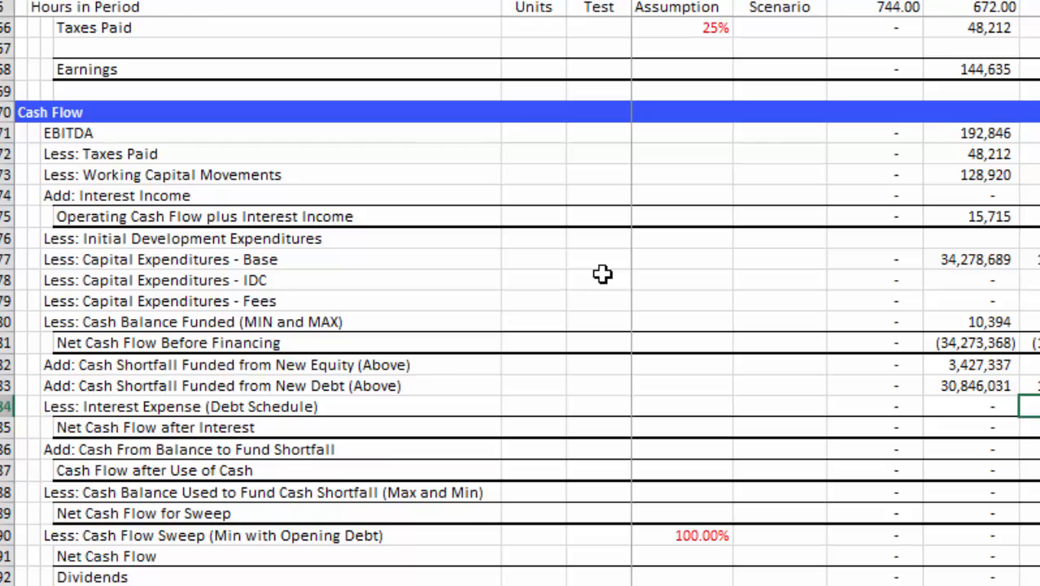
- Return to the Cash Balance section at the third month's Cash Topped-up from Positive Cash Flow cell
{"action": "key", "text": "Page_Up"}
{"action": "key", "text": "Page_Up"}
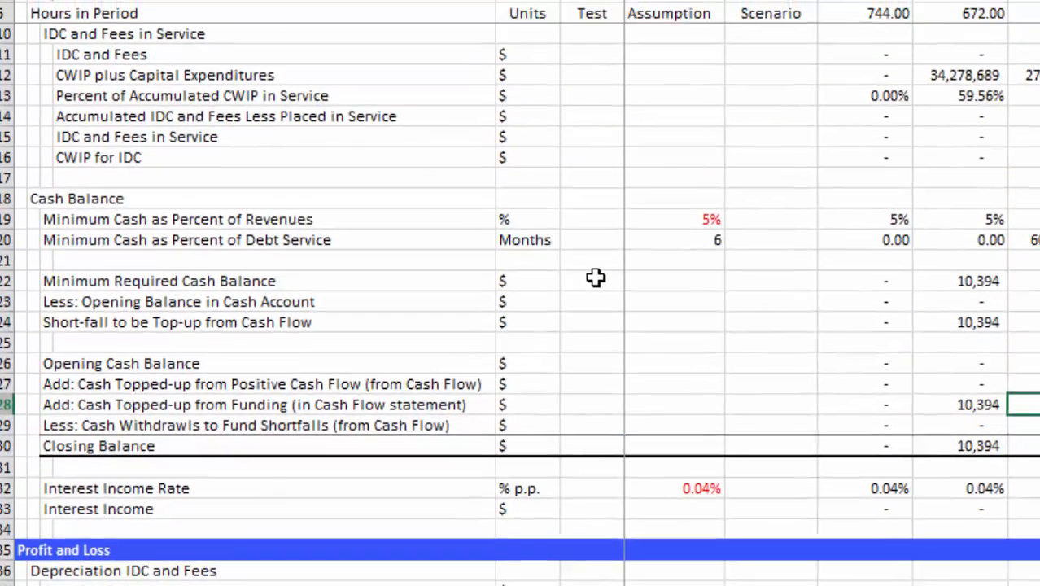
{"action": "key", "text": "Up"}
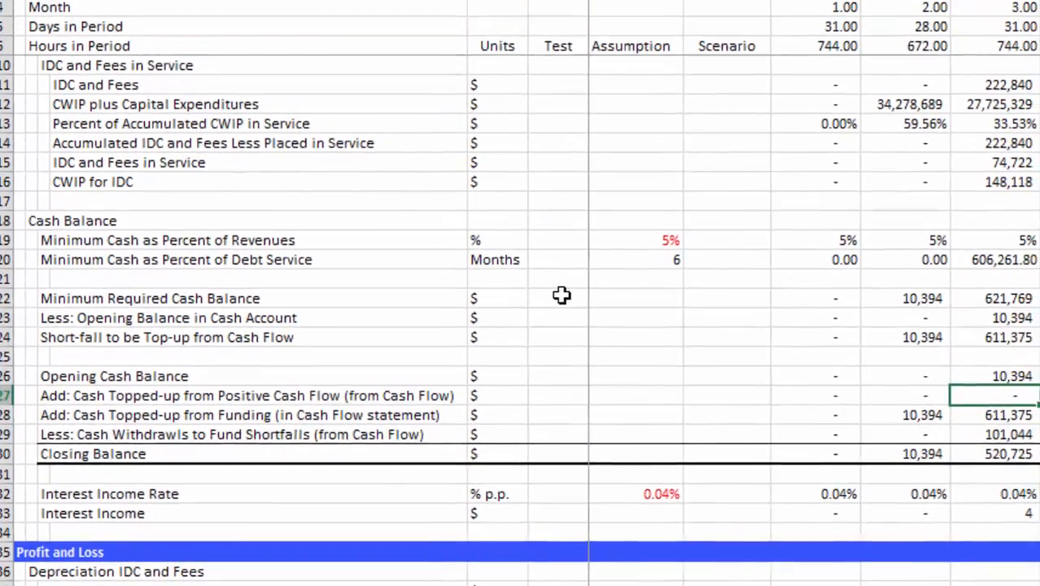
- Go through the third month's cash balance lines from the minimum cash requirement to the Short-fall to be Top-up from Cash Flow
{"action": "key", "text": "Up"}
{"action": "key", "text": "Up"}
{"action": "key", "text": "Up"}
{"action": "key", "text": "Up"}
{"action": "key", "text": "Up"}
{"action": "key", "text": "Up"}
{"action": "key", "text": "Up"}
{"action": "key", "text": "Up"}
{"action": "key", "text": "Down"}
{"action": "key", "text": "Down"}
{"action": "key", "text": "Down"}
{"action": "key", "text": "Down"}
{"action": "key", "text": "Down"}
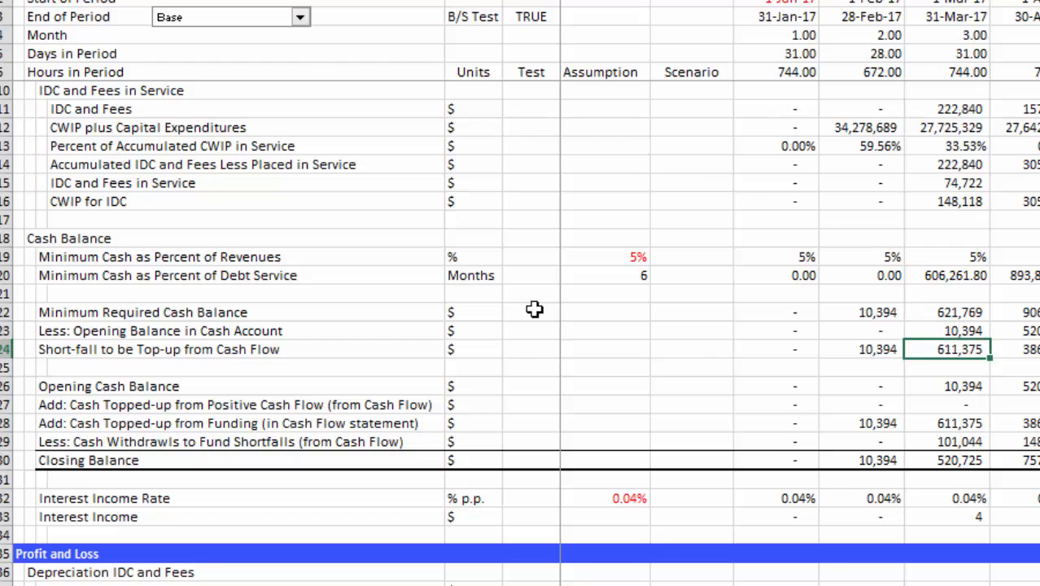
- Re-enter the third month's Short-fall to be Top-up from Cash Flow as =K322-K323, minimum required cash balance less opening balance
{"action": "key", "text": "Left"}
{"action": "key", "text": "Left"}
{"action": "key", "text": "Left"}
{"action": "key", "text": "Right"}
{"action": "key", "text": "Right"}
{"action": "key", "text": "Right"}
{"action": "key", "text": "Left"}
{"action": "key", "text": "Left"}
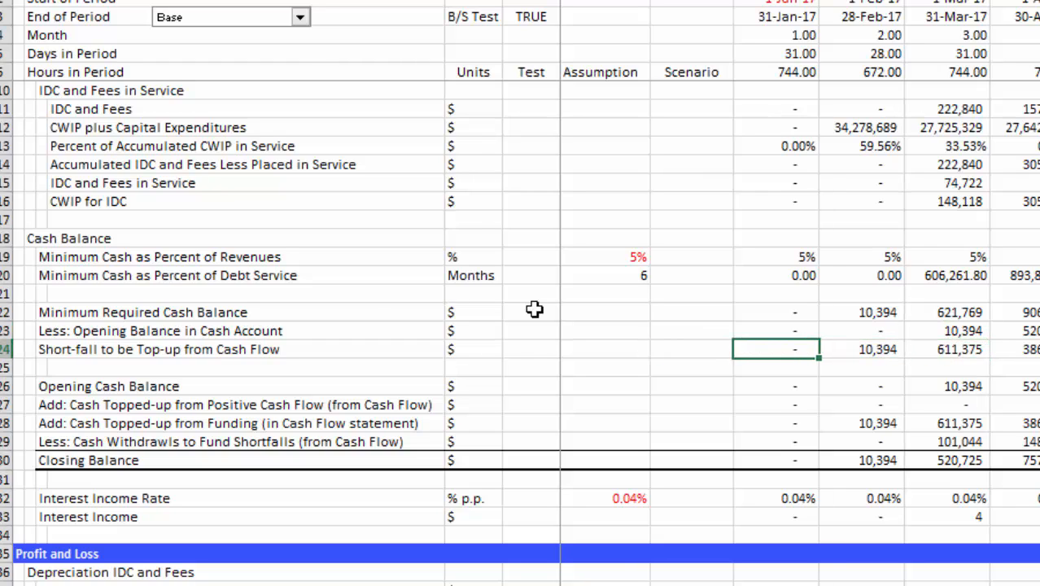
{"action": "type", "text": "=I322-I323"}
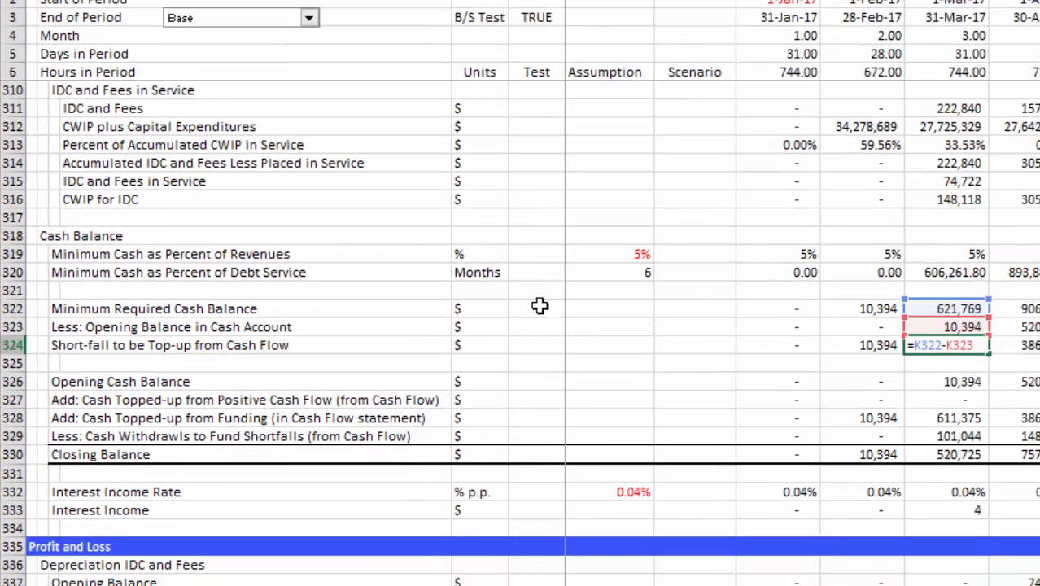
{"action": "key", "text": "ctrl+Return"}
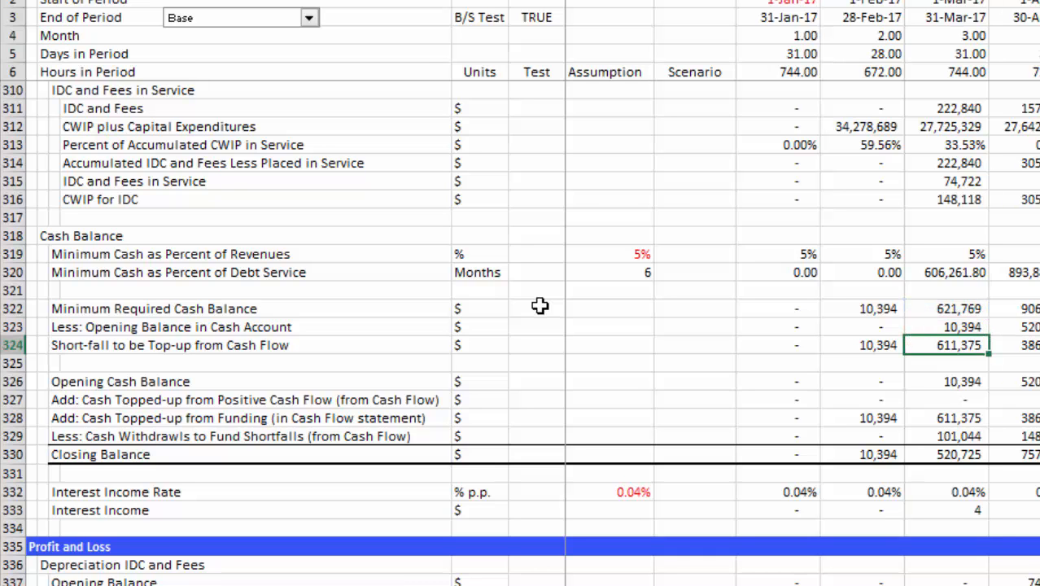
- Go down past Profit and Loss to the Less: Cash Balance Funded (MIN and MAX) line of the Cash Flow section
{"action": "key", "text": "Down"}
{"action": "key", "text": "Down"}
{"action": "key", "text": "Down"}
{"action": "key", "text": "Down"}
{"action": "key", "text": "Down"}
{"action": "key", "text": "Down"}
{"action": "key", "text": "Down"}
{"action": "key", "text": "Down"}
{"action": "key", "text": "Down"}
{"action": "key", "text": "Down"}
{"action": "key", "text": "Down"}
{"action": "key", "text": "Down"}
{"action": "key", "text": "Down"}
{"action": "key", "text": "Down"}
{"action": "key", "text": "Down"}
{"action": "key", "text": "Down"}
{"action": "key", "text": "Down"}
{"action": "key", "text": "Down"}
{"action": "key", "text": "Down"}
{"action": "key", "text": "Down"}
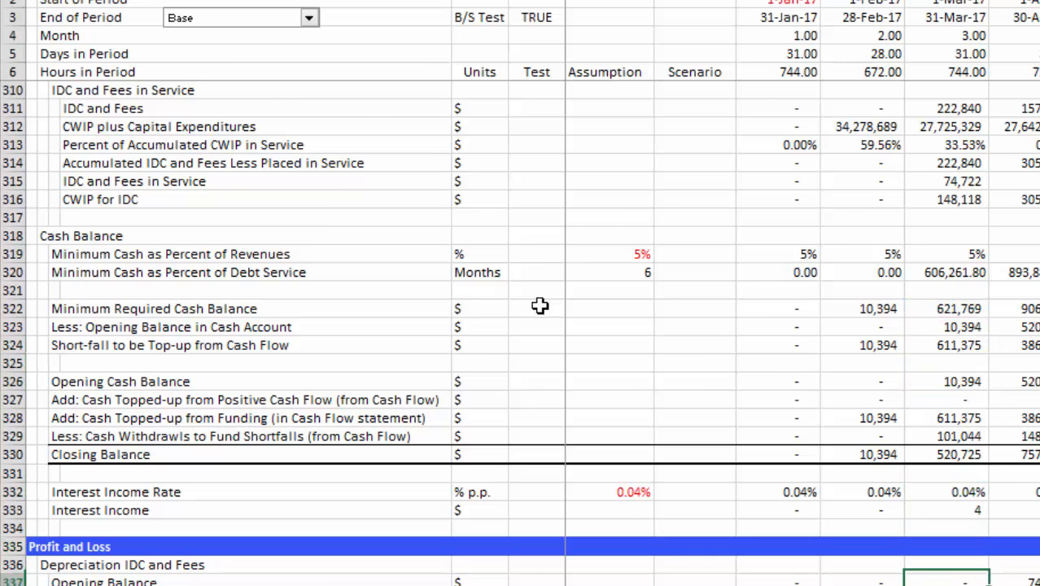
{"action": "key", "text": "Down"}
{"action": "key", "text": "Down"}
{"action": "key", "text": "Down"}
{"action": "key", "text": "Down"}
{"action": "key", "text": "Down"}
{"action": "key", "text": "Down"}
{"action": "key", "text": "Down"}
{"action": "key", "text": "Down"}
{"action": "key", "text": "Down"}
{"action": "key", "text": "Down"}
{"action": "key", "text": "Down"}
{"action": "key", "text": "Down"}
{"action": "key", "text": "Down"}
{"action": "key", "text": "Down"}
{"action": "key", "text": "Down"}
{"action": "key", "text": "Down"}
{"action": "key", "text": "Down"}
{"action": "key", "text": "Down"}
{"action": "key", "text": "Down"}
{"action": "key", "text": "Down"}
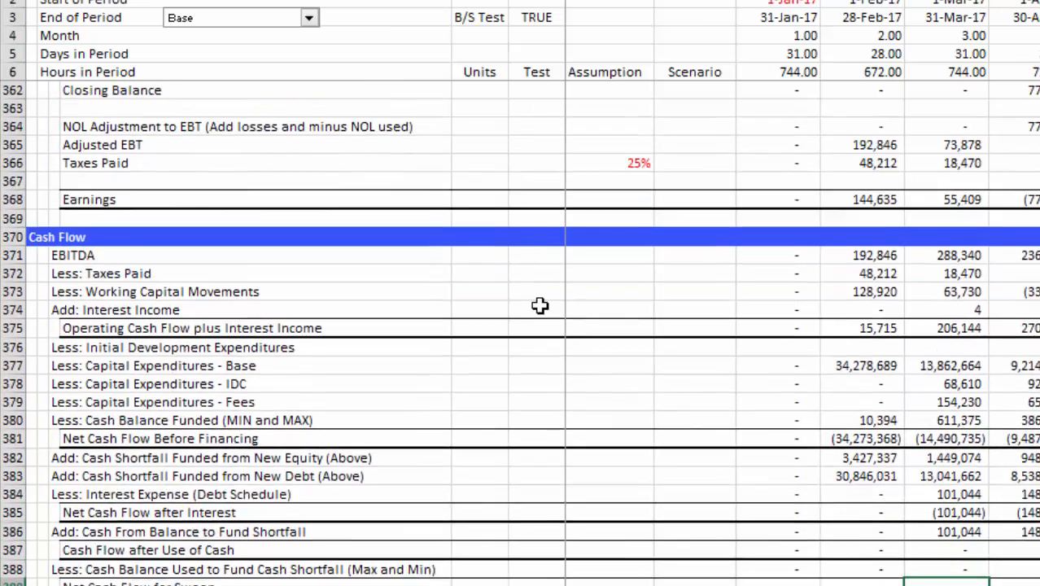
{"action": "key", "text": "Up"}
{"action": "key", "text": "Up"}
{"action": "key", "text": "Up"}
{"action": "key", "text": "Up"}
{"action": "key", "text": "Up"}
{"action": "key", "text": "Up"}
{"action": "key", "text": "Up"}
{"action": "key", "text": "Up"}
{"action": "key", "text": "Up"}
{"action": "key", "text": "Up"}
{"action": "key", "text": "Up"}
{"action": "key", "text": "Up"}
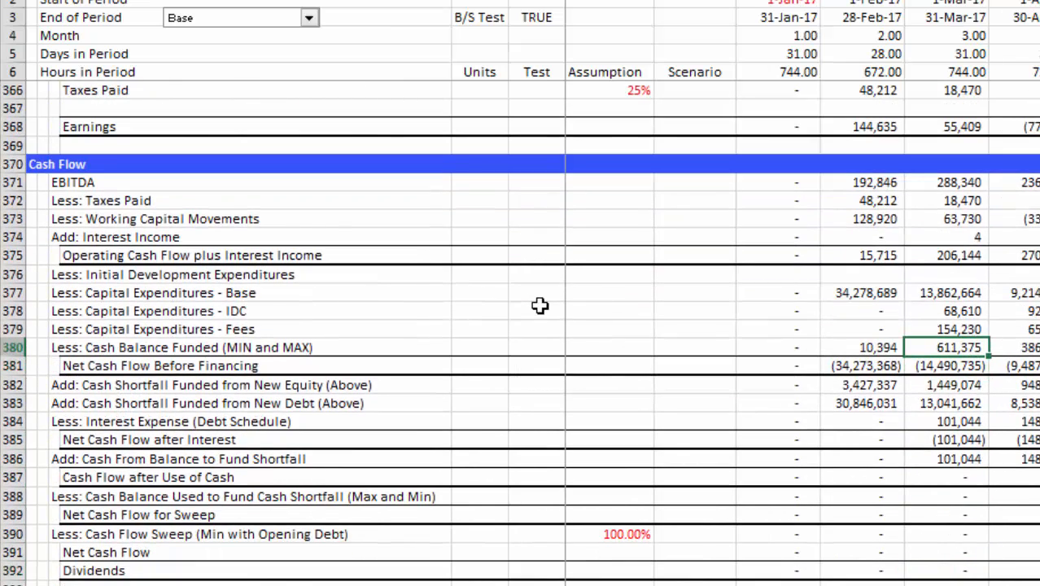
{"action": "key", "text": "Left"}
{"action": "key", "text": "Left"}
{"action": "key", "text": "Left"}
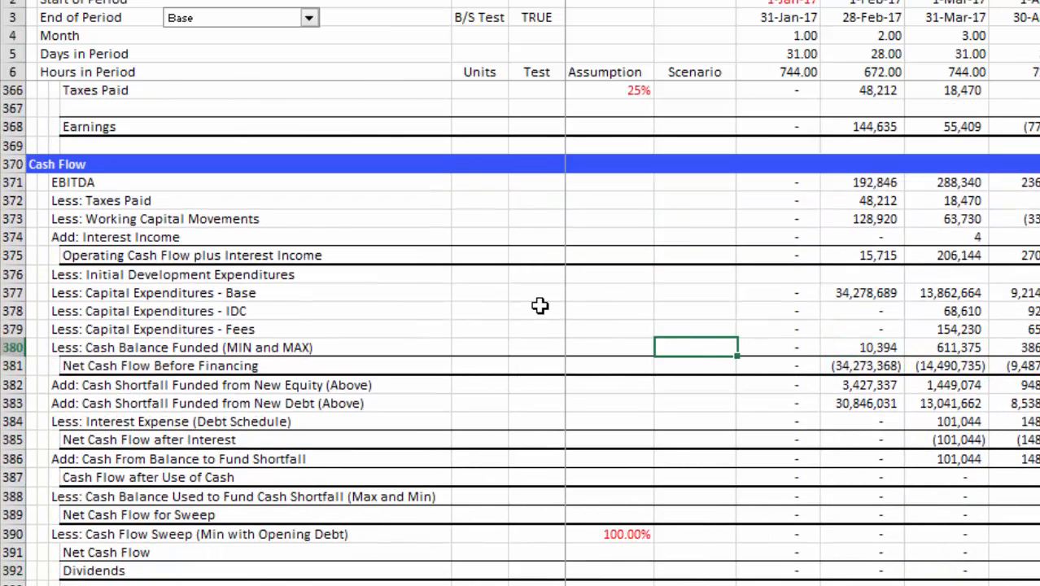
- Inspect the first month's Cash Balance Funded formula, tracing its capital expenditure sum and the MAX of the short-fall and zero
{"action": "key", "text": "Right"}
{"action": "key", "text": "F2"}
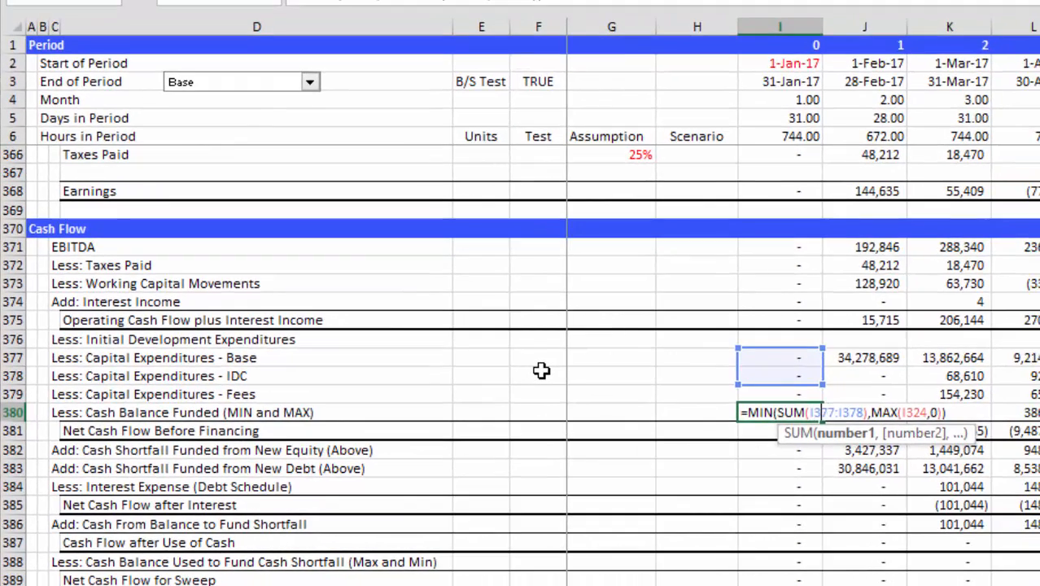
{"action": "key", "text": "Right"}
{"action": "key", "text": "Right"}
{"action": "key", "text": "Right"}
{"action": "key", "text": "Right"}
{"action": "key", "text": "Right"}
{"action": "key", "text": "Right"}
{"action": "key", "text": "Right"}
{"action": "key", "text": "Right"}
{"action": "key", "text": "Right"}
{"action": "key", "text": "Right"}
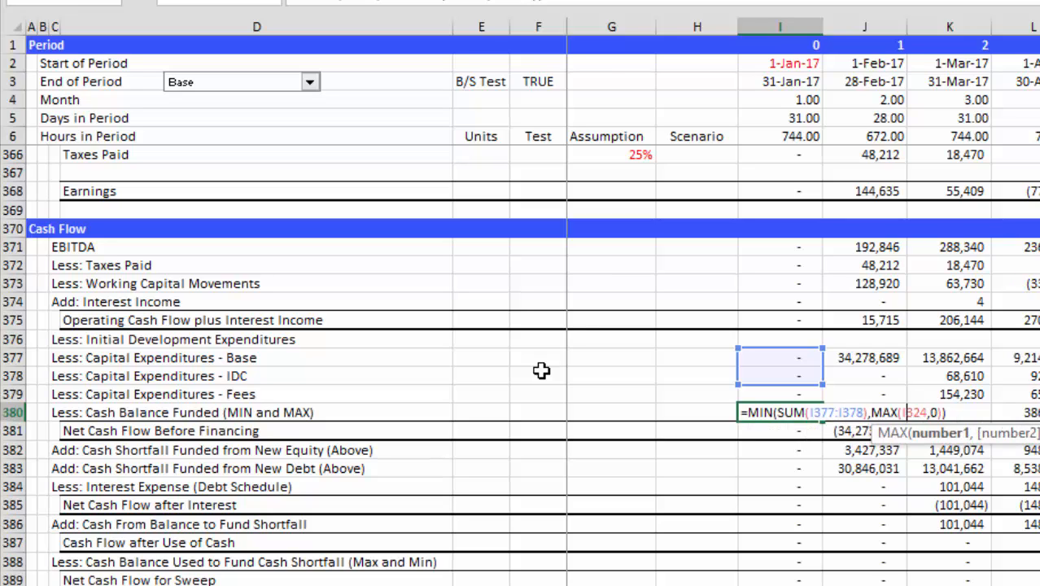
{"action": "key", "text": "Return"}
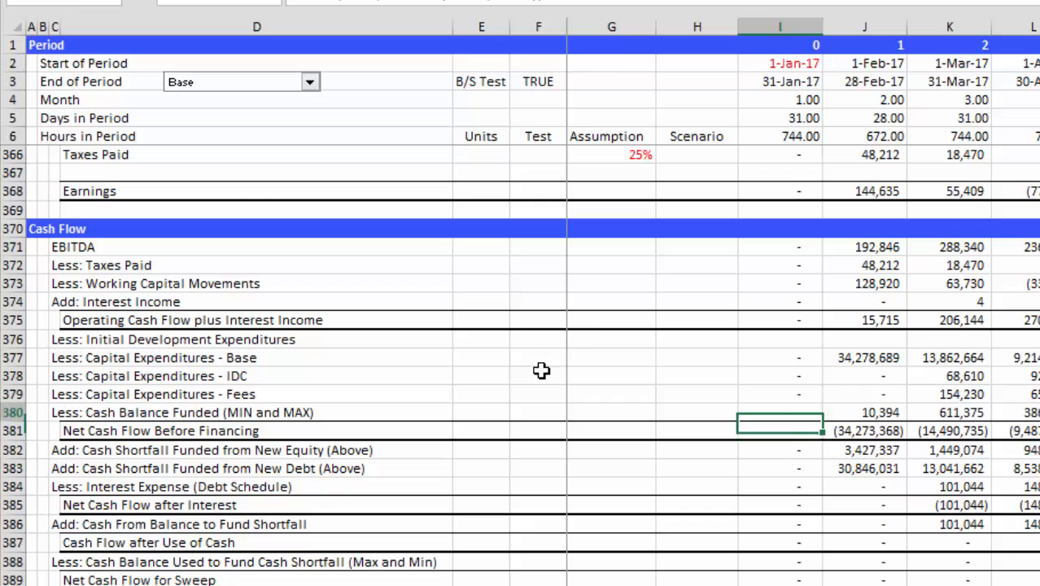
- Examine Net Cash Flow Before Financing and the new equity and new debt lines that fund the shortfall over the first three months
{"action": "key", "text": "Up"}
{"action": "key", "text": "Up"}
{"action": "key", "text": "Down"}
{"action": "key", "text": "Down"}
{"action": "key", "text": "Down"}
{"action": "key", "text": "Down"}
{"action": "key", "text": "Down"}
{"action": "key", "text": "Down"}
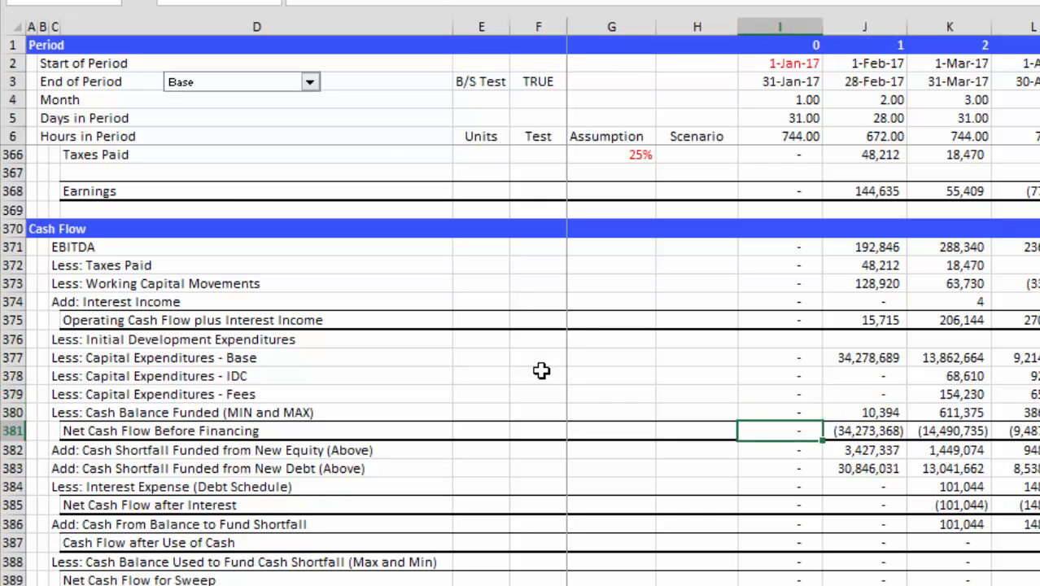
{"action": "key", "text": "Up"}
{"action": "key", "text": "Up"}
{"action": "key", "text": "Up"}
{"action": "key", "text": "Up"}
{"action": "key", "text": "Right"}
{"action": "key", "text": "Left"}
{"action": "key", "text": "Down"}
{"action": "key", "text": "Right"}
{"action": "key", "text": "Right"}
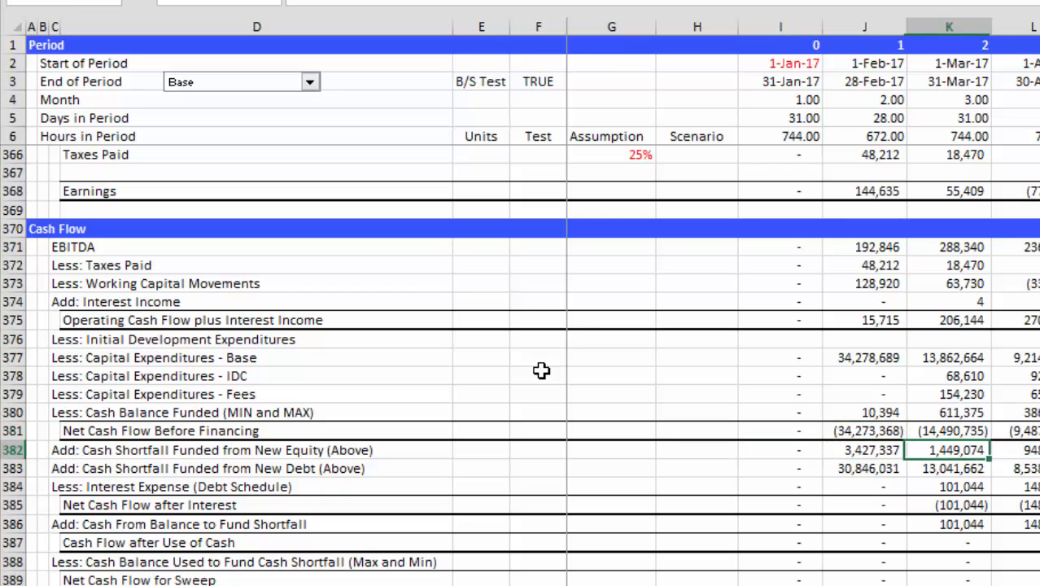
{"action": "key", "text": "Left"}
{"action": "key", "text": "Down"}
{"action": "key", "text": "Up"}
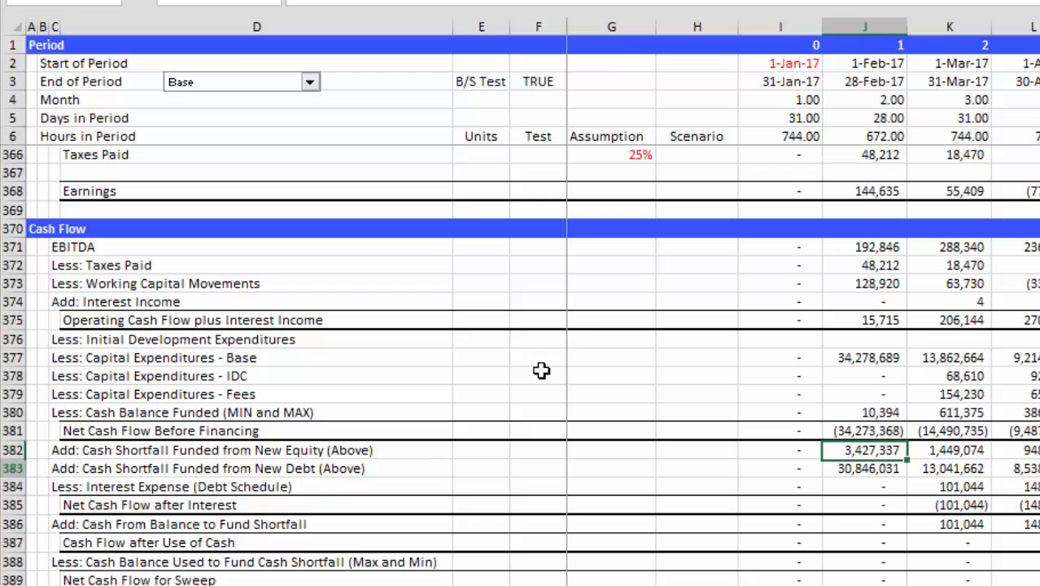
- Examine the Less: Interest Expense (Debt Schedule) line over the early months, ending on the third month
{"action": "key", "text": "Down"}
{"action": "key", "text": "Down"}
{"action": "key", "text": "Right"}
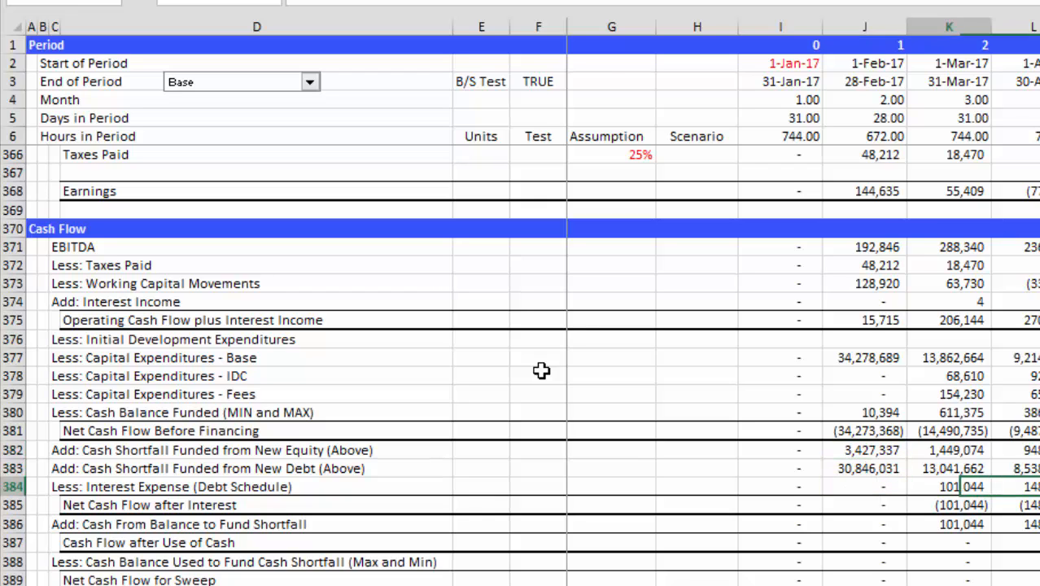
{"action": "key", "text": "Left"}
{"action": "key", "text": "Left"}
{"action": "key", "text": "Left"}
{"action": "key", "text": "Right"}
{"action": "key", "text": "Right"}
{"action": "key", "text": "Right"}
{"action": "key", "text": "Right"}
{"action": "key", "text": "Left"}
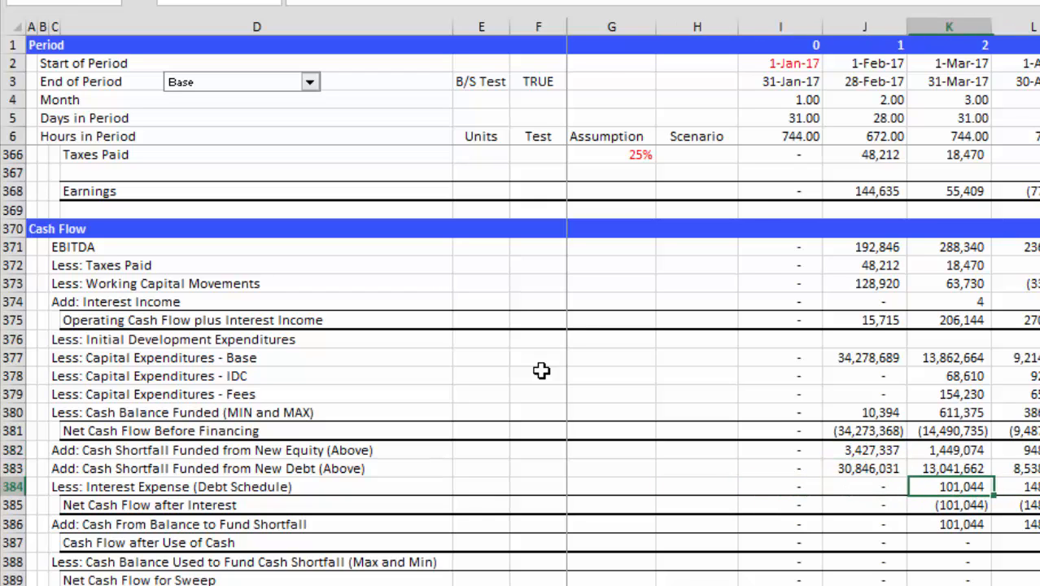
- Trace the third month from Capital Expenditures - Base down to the Cash From Balance to Fund Shortfall line
{"action": "key", "text": "Up"}
{"action": "key", "text": "Up"}
{"action": "key", "text": "Up"}
{"action": "key", "text": "Up"}
{"action": "key", "text": "Up"}
{"action": "key", "text": "Up"}
{"action": "key", "text": "Up"}
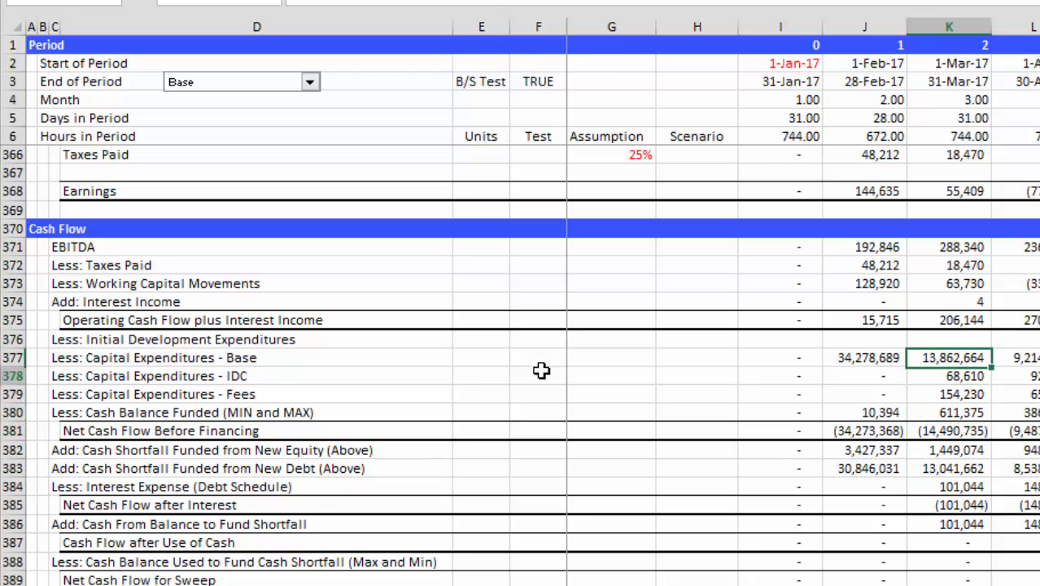
{"action": "key", "text": "Down"}
{"action": "key", "text": "Down"}
{"action": "key", "text": "Down"}
{"action": "key", "text": "Down"}
{"action": "key", "text": "Down"}
{"action": "key", "text": "Down"}
{"action": "key", "text": "Down"}
{"action": "key", "text": "Down"}
{"action": "key", "text": "Down"}
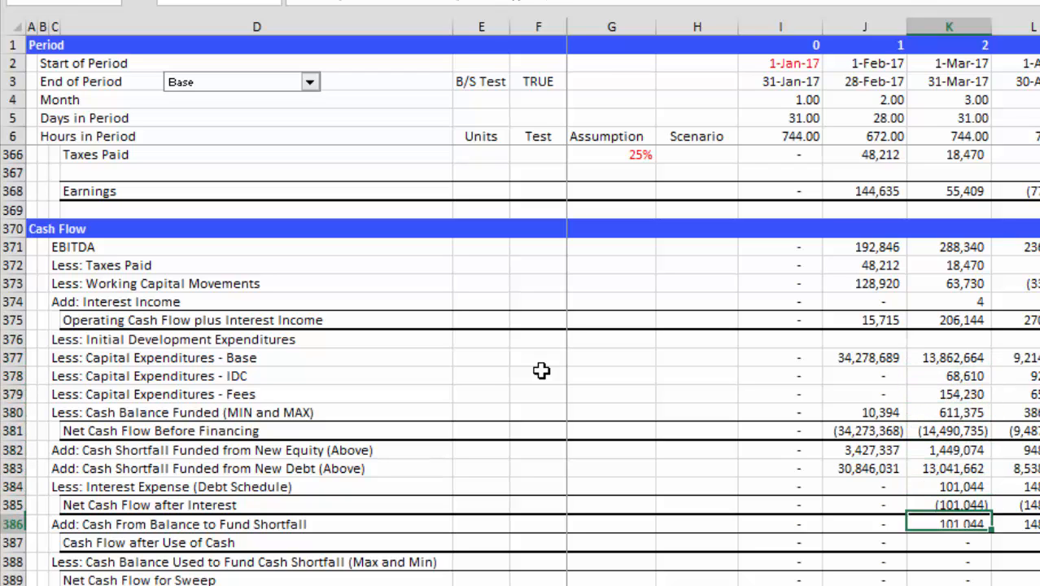
- Review the Net Cash Flow after Interest line over the first three months
{"action": "key", "text": "Left"}
{"action": "key", "text": "Left"}
{"action": "key", "text": "Up"}
{"action": "key", "text": "Left"}
{"action": "key", "text": "Right"}
{"action": "key", "text": "Right"}
{"action": "key", "text": "Right"}
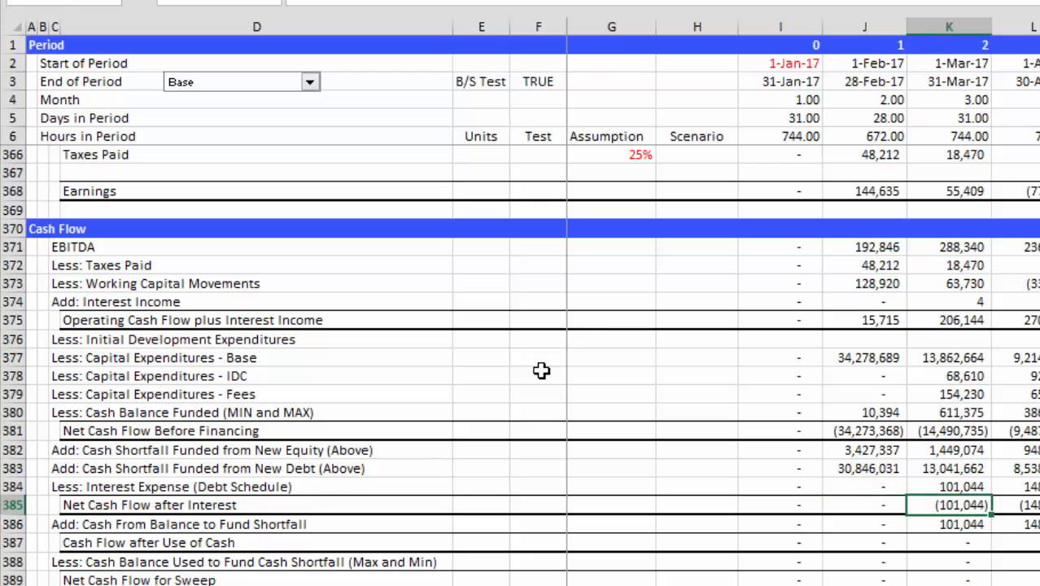
- Recheck the third month's capital expenditure, financing and Cash Balance Funded lines, ending on the Cash Balance Funded cell
{"action": "key", "text": "Up"}
{"action": "key", "text": "Up"}
{"action": "key", "text": "Up"}
{"action": "key", "text": "Up"}
{"action": "key", "text": "Up"}
{"action": "key", "text": "Up"}
{"action": "key", "text": "Up"}
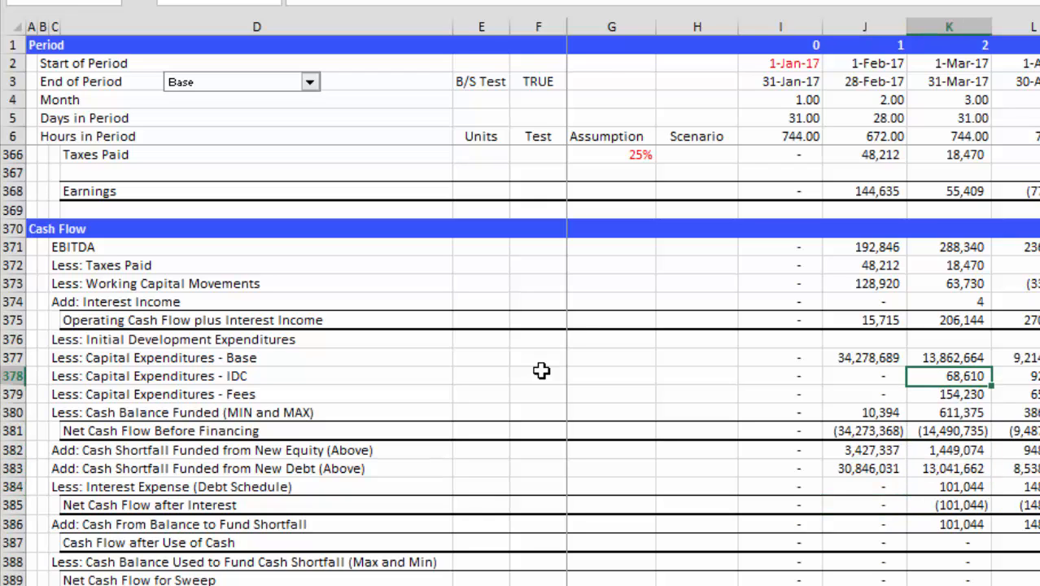
{"action": "key", "text": "Down"}
{"action": "key", "text": "Down"}
{"action": "key", "text": "Down"}
{"action": "key", "text": "Down"}
{"action": "key", "text": "Down"}
{"action": "key", "text": "Up"}
{"action": "key", "text": "Up"}
{"action": "key", "text": "Up"}
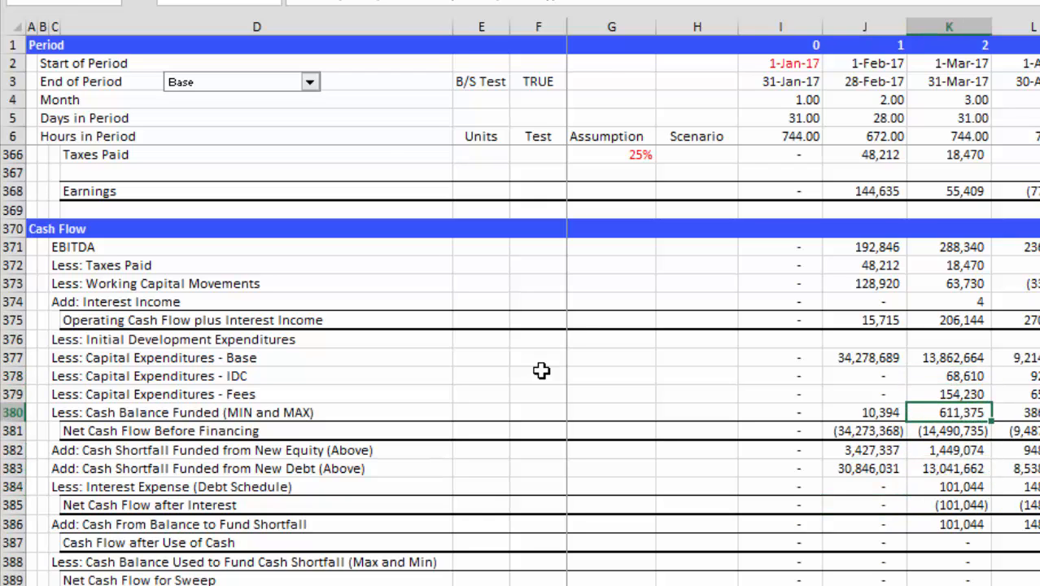
- Trace the third month from Net Cash Flow Before Financing through the new equity and debt funding to Interest Expense (Debt Schedule)
{"action": "key", "text": "Down"}
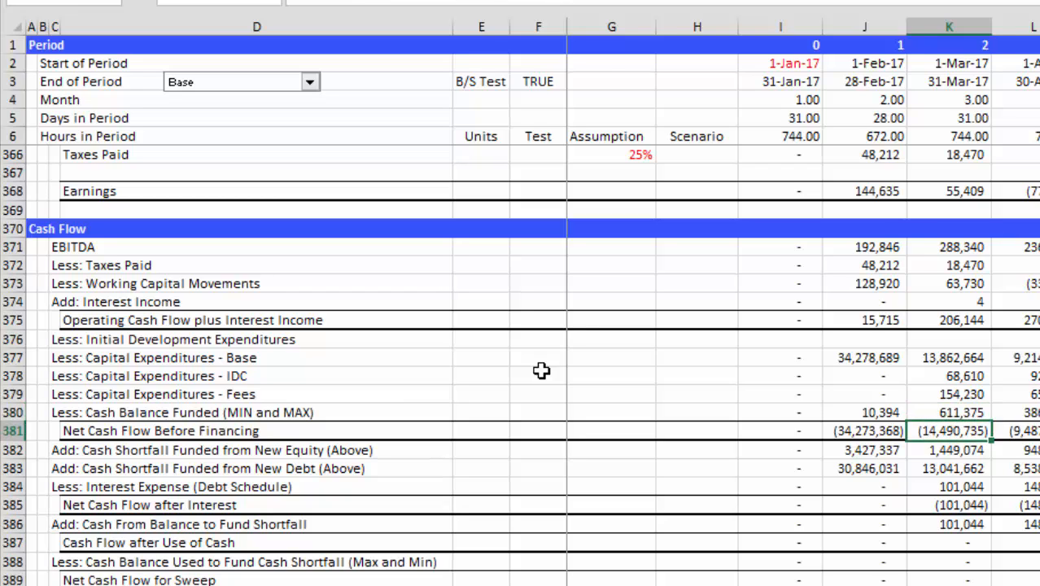
{"action": "key", "text": "Down"}
{"action": "key", "text": "Down"}
{"action": "key", "text": "Down"}
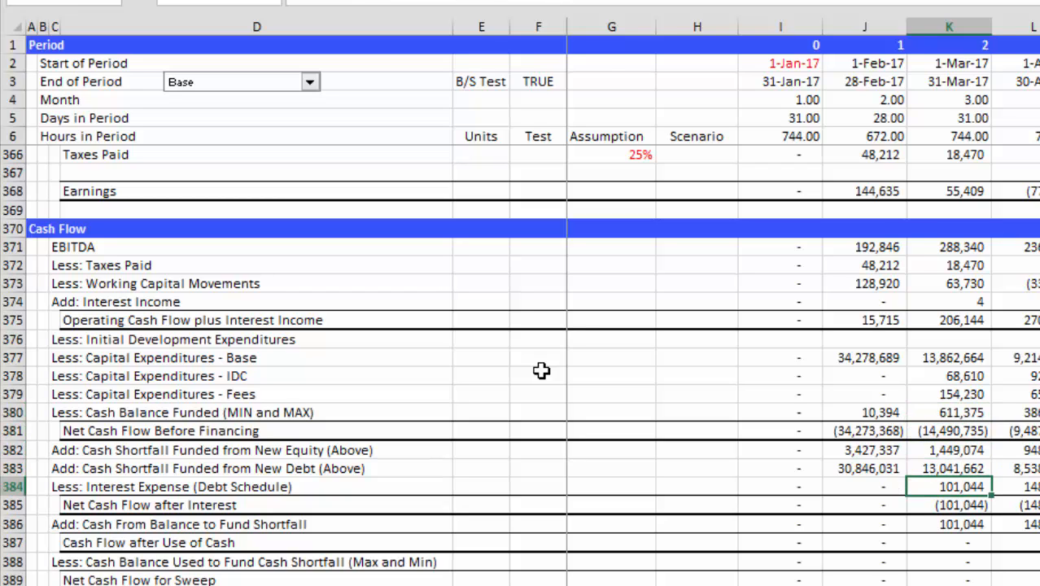
{"action": "key", "text": "Up"}
{"action": "key", "text": "Up"}
{"action": "key", "text": "Down"}
{"action": "key", "text": "Down"}
- Scan the Less: Interest Expense (Debt Schedule) line across the months to early 2019 and return to its label
{"action": "key", "text": "Right"}
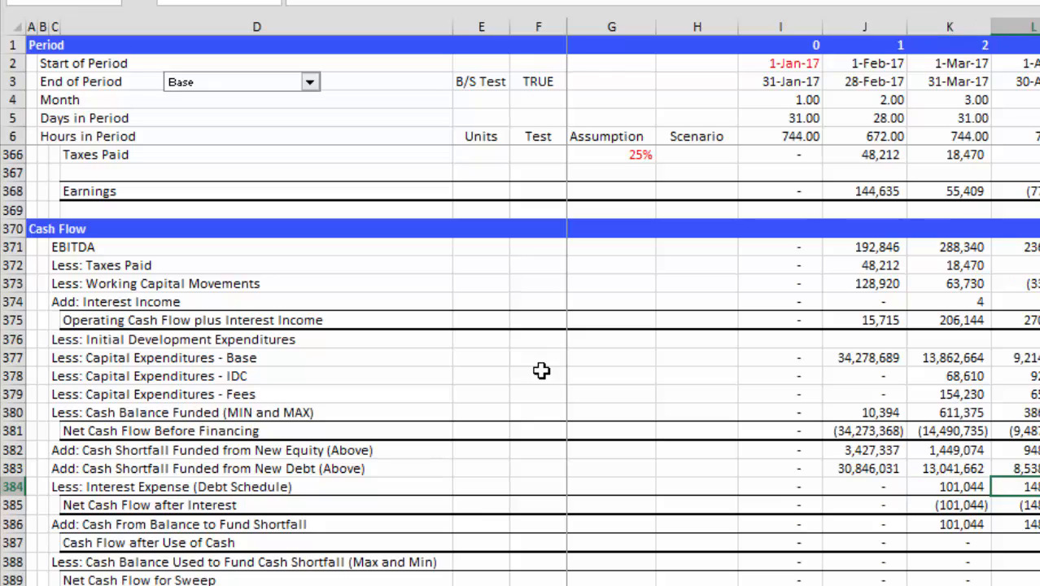
{"action": "key", "text": "Right"}
{"action": "key", "text": "Right"}
{"action": "key", "text": "Right"}
{"action": "key", "text": "Right"}
{"action": "key", "text": "Right"}
{"action": "key", "text": "Right"}
{"action": "key", "text": "Right"}
{"action": "key", "text": "Right"}
{"action": "key", "text": "Right"}
{"action": "key", "text": "Right"}
{"action": "key", "text": "Right"}
{"action": "key", "text": "Right"}
{"action": "key", "text": "Right"}
{"action": "key", "text": "Right"}
{"action": "key", "text": "Right"}
{"action": "key", "text": "Right"}
{"action": "key", "text": "Right"}
{"action": "key", "text": "Right"}
{"action": "key", "text": "Right"}
{"action": "key", "text": "Right"}
{"action": "key", "text": "Right"}
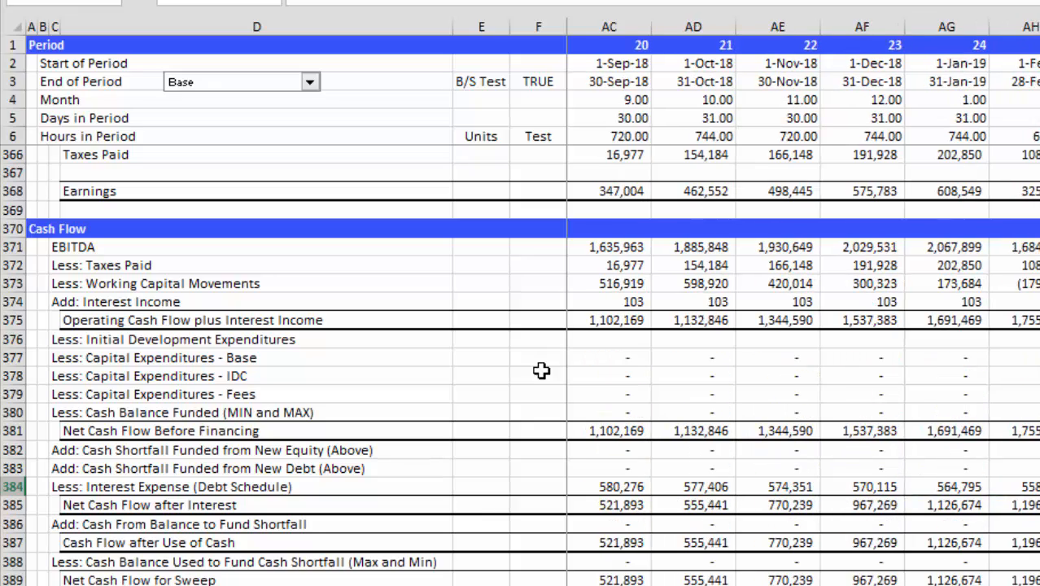
{"action": "key", "text": "Left"}
{"action": "key", "text": "Left"}
{"action": "key", "text": "Left"}
{"action": "key", "text": "Left"}
{"action": "key", "text": "Left"}
{"action": "key", "text": "Left"}
{"action": "key", "text": "Left"}
{"action": "key", "text": "Left"}
{"action": "key", "text": "Left"}
{"action": "key", "text": "Left"}
{"action": "key", "text": "Left"}
{"action": "key", "text": "Left"}
{"action": "key", "text": "Left"}
{"action": "key", "text": "Left"}
{"action": "key", "text": "Left"}
{"action": "key", "text": "Left"}
{"action": "key", "text": "Left"}
{"action": "key", "text": "Left"}
{"action": "key", "text": "Left"}
{"action": "key", "text": "Left"}
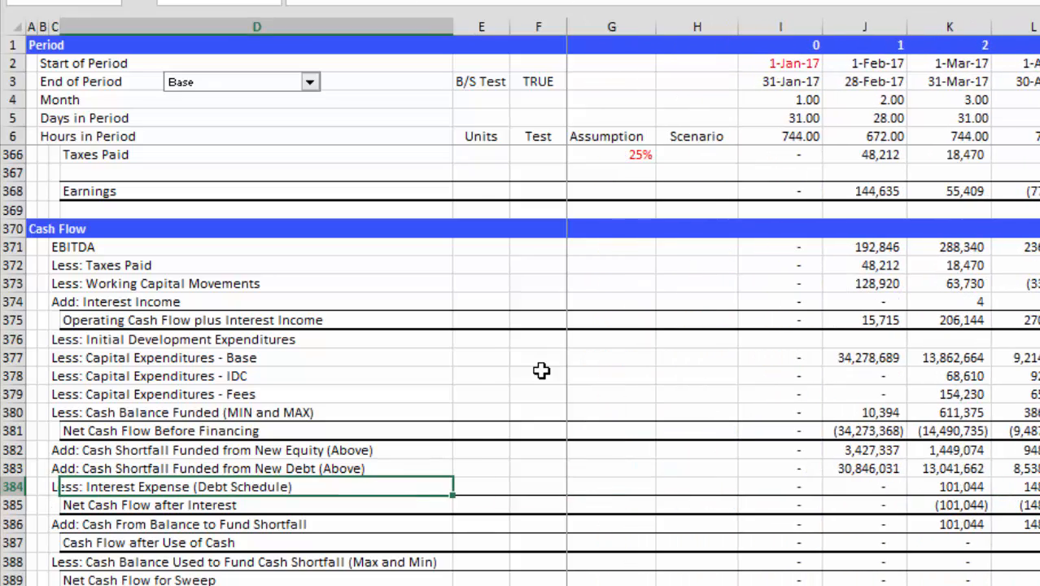
- Compare the early months' interest expense with the Net Cash Flow after Interest line beneath it
{"action": "key", "text": "Right"}
{"action": "key", "text": "Right"}
{"action": "key", "text": "Right"}
{"action": "key", "text": "Right"}
{"action": "key", "text": "Right"}
{"action": "key", "text": "Right"}
{"action": "key", "text": "Right"}
{"action": "key", "text": "Right"}
{"action": "key", "text": "Down"}
{"action": "key", "text": "Left"}
{"action": "key", "text": "Left"}
{"action": "key", "text": "Left"}
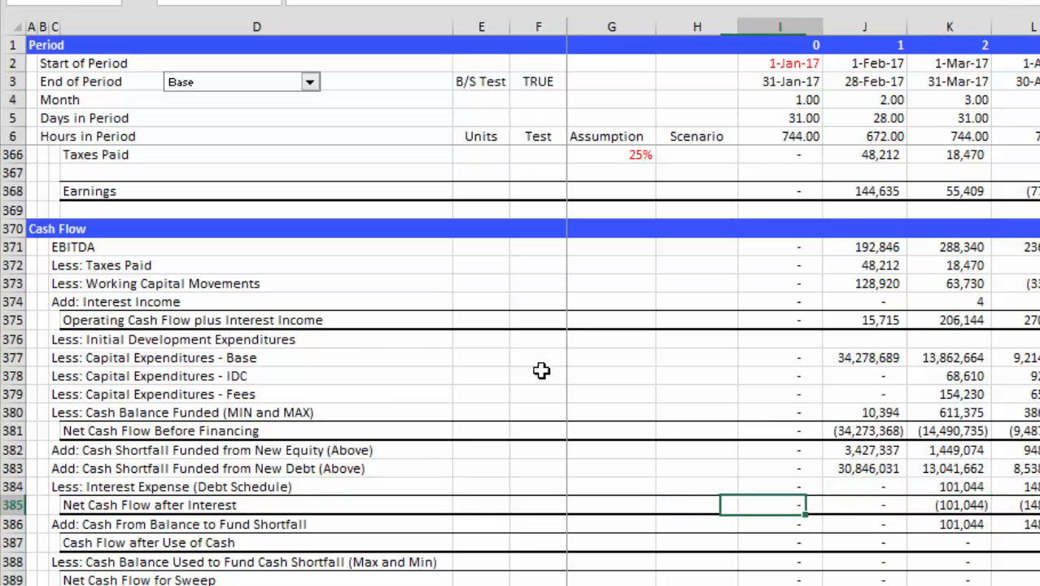
{"action": "key", "text": "Right"}
{"action": "key", "text": "Right"}
- Review the Add: Cash From Balance to Fund Shortfall line over the early months, ending on the first month's cell
{"action": "key", "text": "Down"}
{"action": "key", "text": "Left"}
{"action": "key", "text": "Left"}
{"action": "key", "text": "Left"}
{"action": "key", "text": "Right"}
{"action": "key", "text": "Right"}
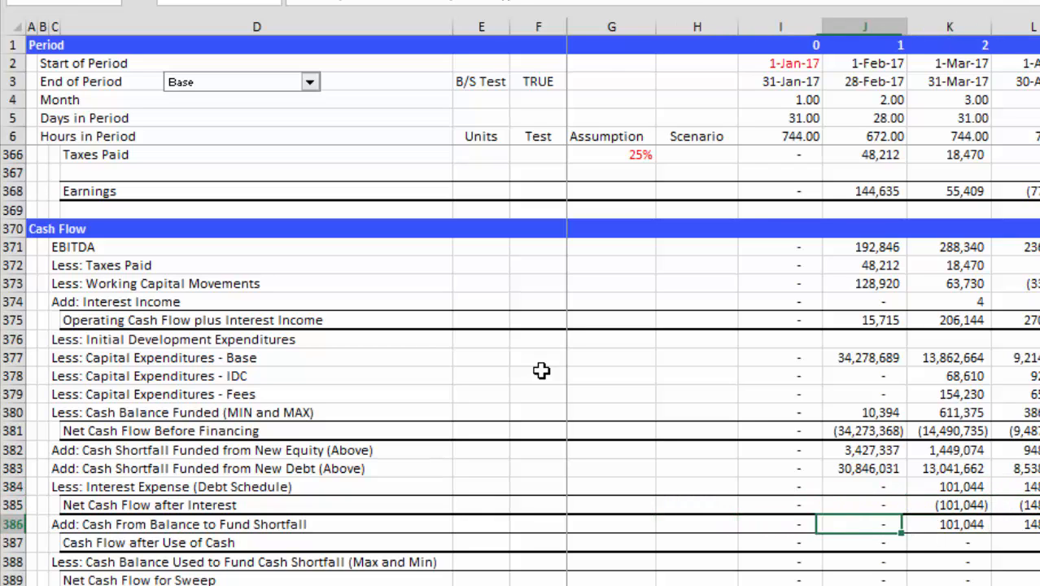
{"action": "key", "text": "Right"}
{"action": "key", "text": "Up"}
{"action": "key", "text": "Down"}
{"action": "key", "text": "Left"}
{"action": "key", "text": "Left"}
{"action": "key", "text": "Left"}
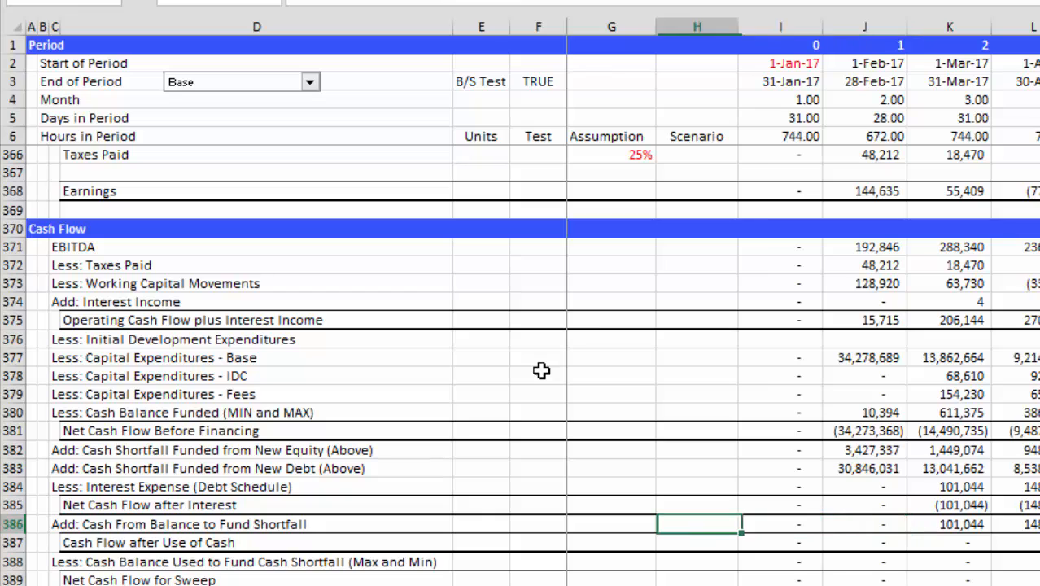
{"action": "key", "text": "Right"}
{"action": "key", "text": "Right"}
{"action": "key", "text": "Right"}
{"action": "key", "text": "Right"}
{"action": "key", "text": "Left"}
{"action": "key", "text": "Left"}
{"action": "key", "text": "Left"}
- Inspect the MIN and MAX formula behind the first month's Cash From Balance to Fund Shortfall in cell I386
{"action": "key", "text": "F2"}
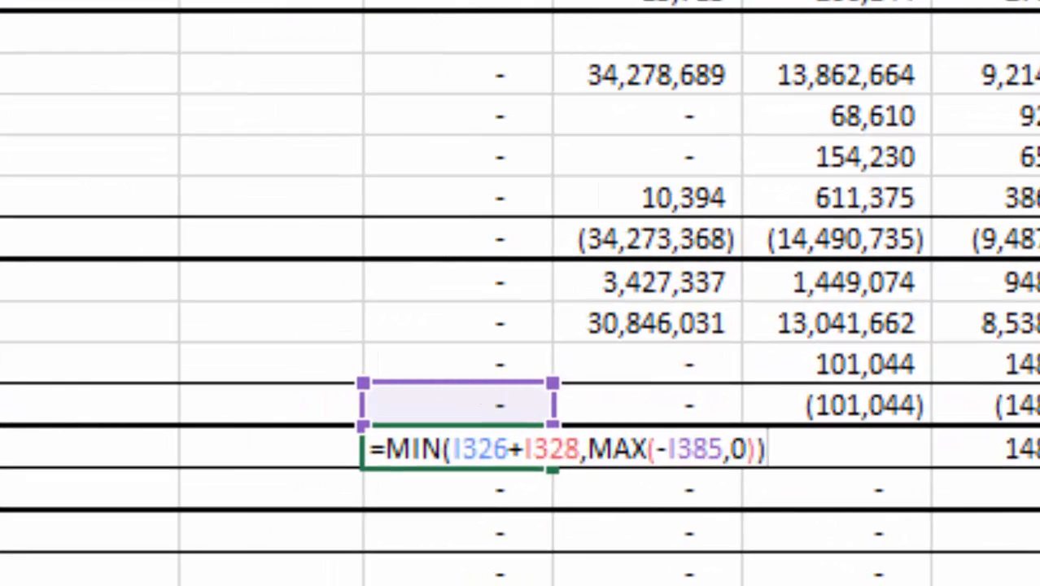
{"action": "key", "text": "Left"}
{"action": "key", "text": "Left"}
{"action": "key", "text": "Left"}
{"action": "key", "text": "Left"}
{"action": "key", "text": "Left"}
{"action": "key", "text": "Left"}
{"action": "key", "text": "Left"}
{"action": "key", "text": "Left"}
{"action": "key", "text": "Left"}
{"action": "key", "text": "Left"}
{"action": "key", "text": "Left"}
{"action": "key", "text": "Left"}
{"action": "key", "text": "Left"}
{"action": "key", "text": "Left"}
{"action": "key", "text": "Left"}
{"action": "key", "text": "Left"}
{"action": "key", "text": "Left"}
{"action": "key", "text": "Left"}
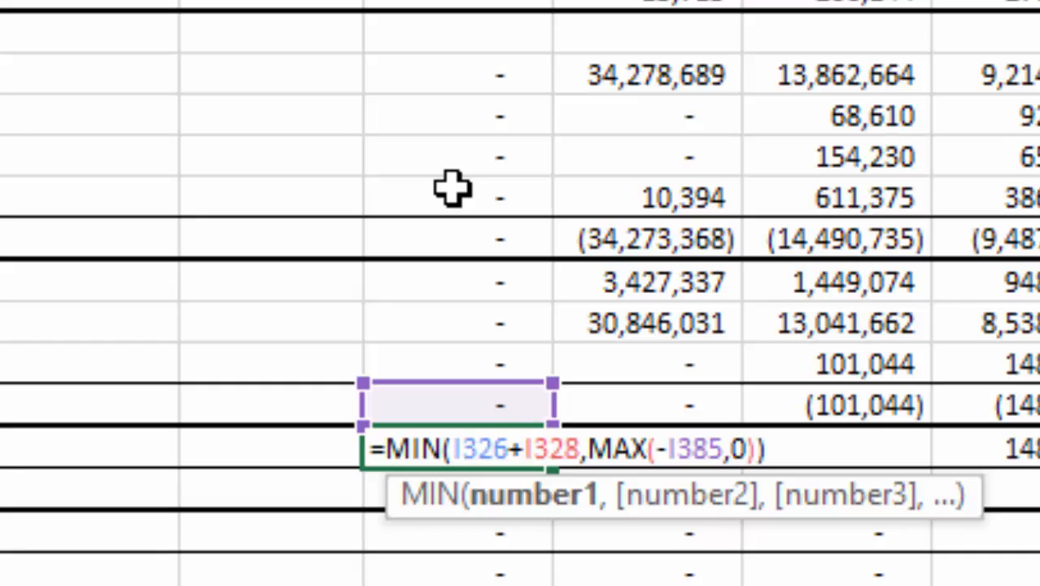
{"action": "key", "text": "Return"}
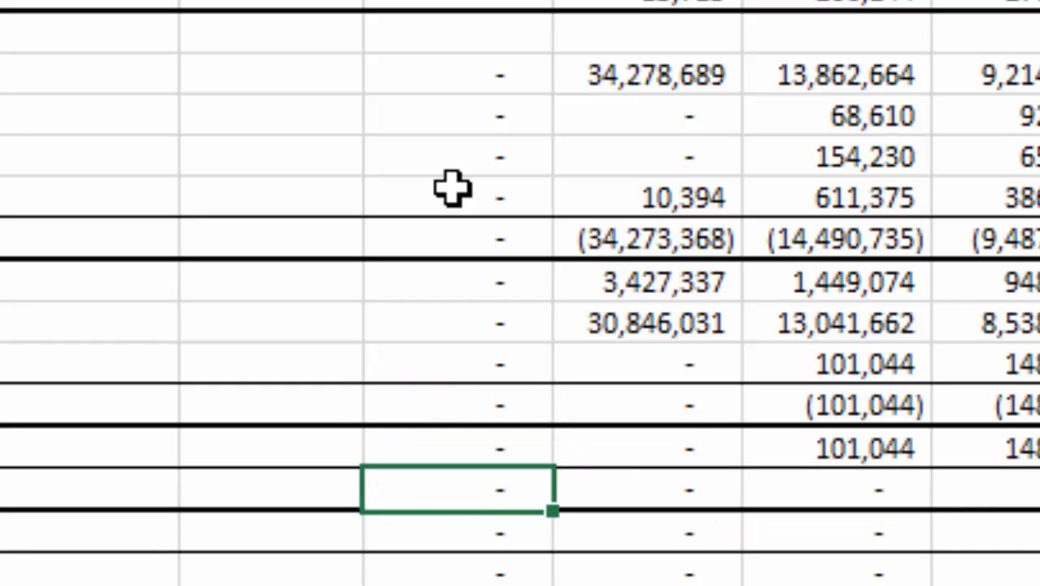
- Follow the Cash Flow after Use of Cash line through the construction months to the first month without base capital expenditure
{"action": "key", "text": "Up"}
{"action": "key", "text": "Down"}
{"action": "key", "text": "Right"}
{"action": "key", "text": "Right"}
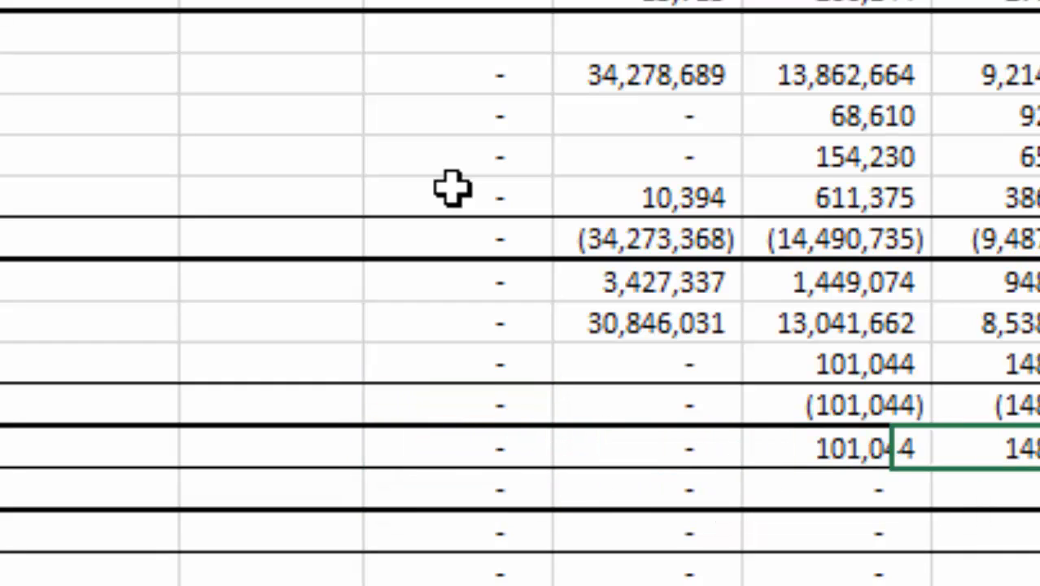
{"action": "key", "text": "Left"}
{"action": "key", "text": "Down"}
{"action": "key", "text": "Left"}
{"action": "key", "text": "Left"}
{"action": "key", "text": "Right"}
{"action": "key", "text": "Right"}
{"action": "key", "text": "Right"}
{"action": "key", "text": "Right"}
{"action": "key", "text": "Right"}
{"action": "key", "text": "Right"}
{"action": "key", "text": "Right"}
{"action": "key", "text": "Right"}
{"action": "key", "text": "Right"}
{"action": "key", "text": "Right"}
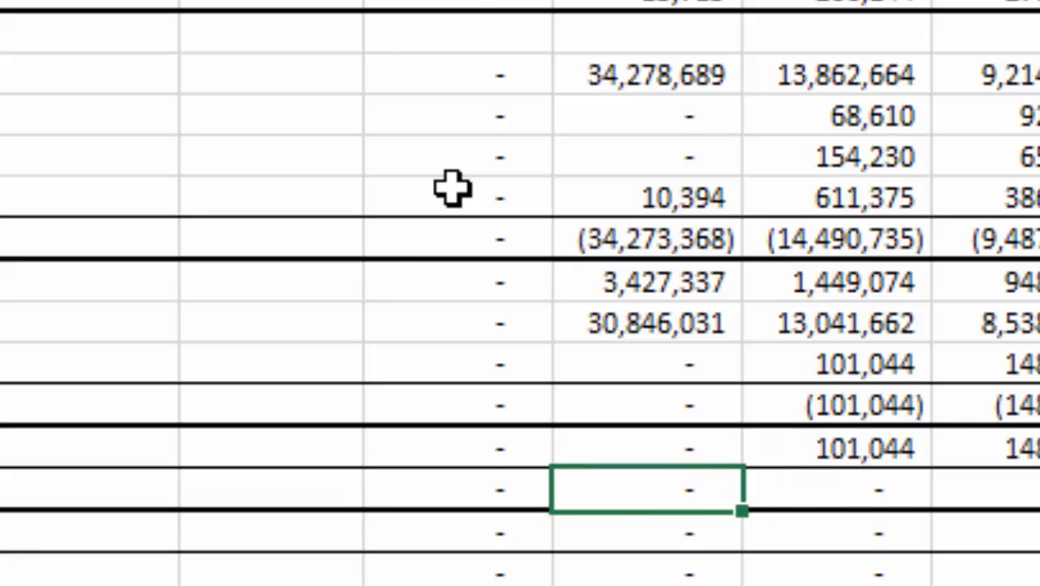
{"action": "key", "text": "Left"}
{"action": "key", "text": "Left"}
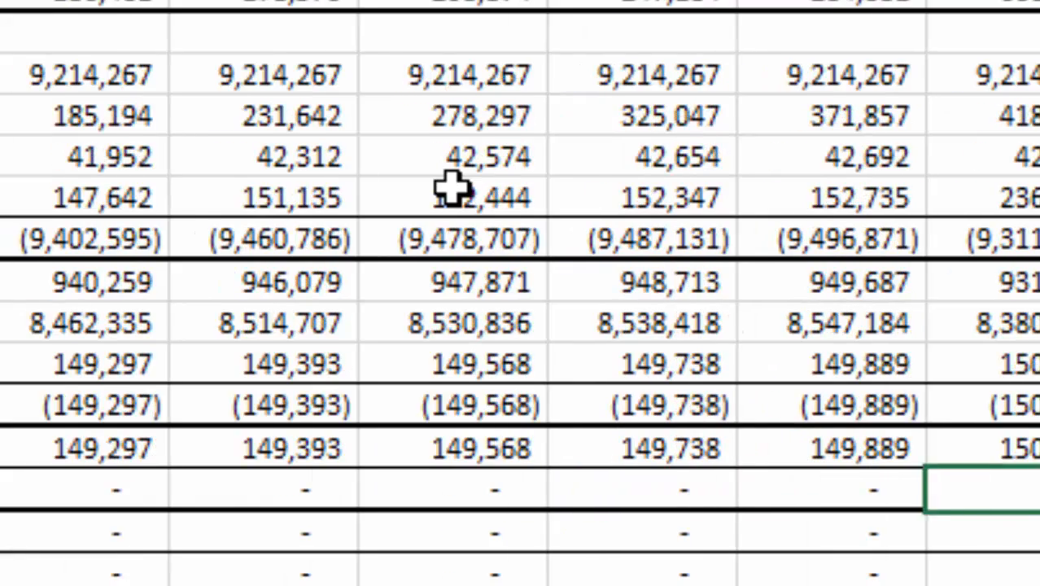
{"action": "key", "text": "Right"}
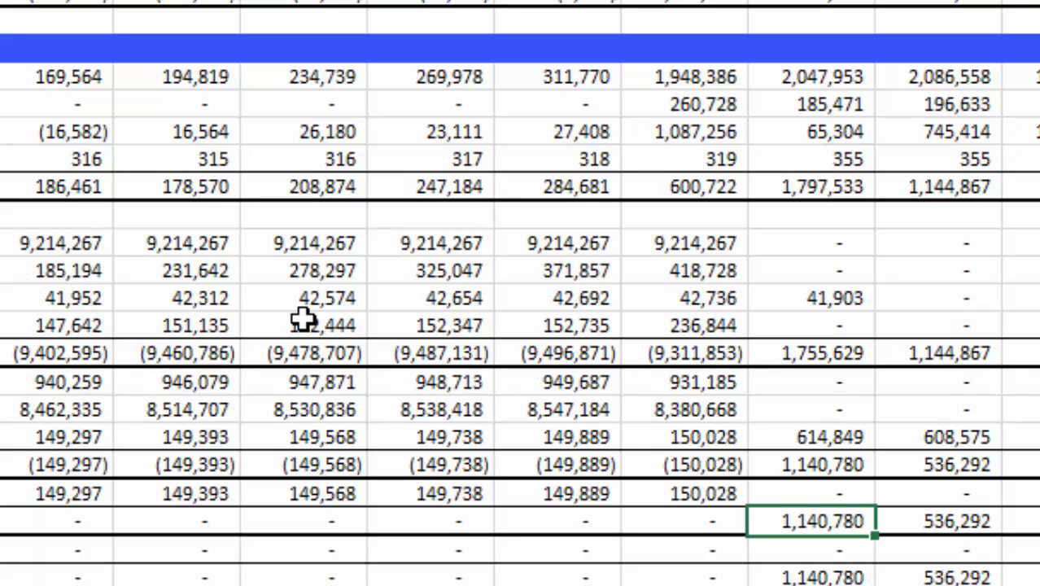
- Scan the Less: Cash Balance Used to Fund Cash Shortfall (Max and Min) line from the last construction month into the operating months
{"action": "key", "text": "Down"}
{"action": "key", "text": "Left"}
{"action": "key", "text": "Left"}
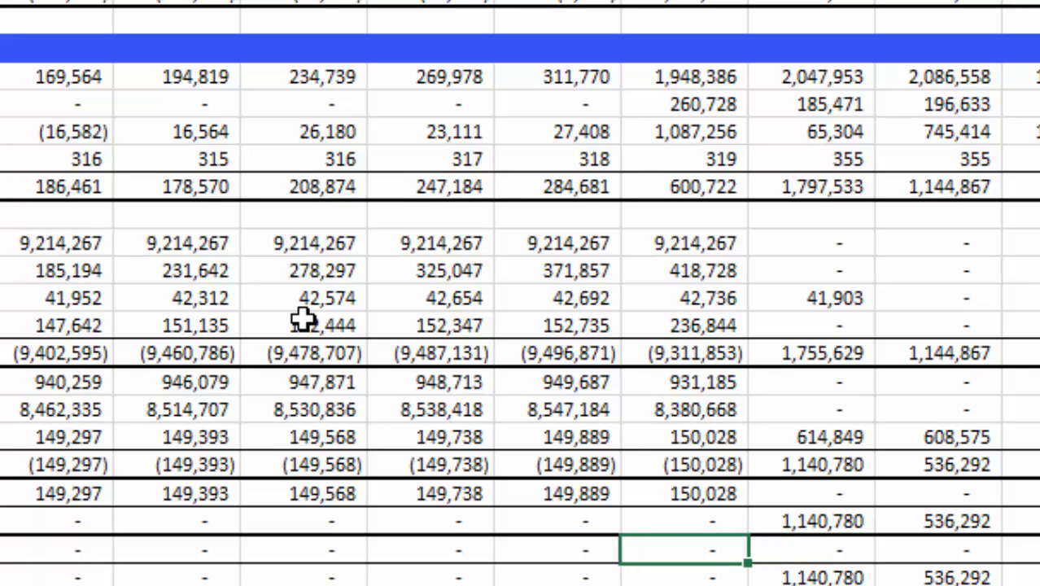
{"action": "key", "text": "Right"}
{"action": "key", "text": "Right"}
{"action": "key", "text": "Right"}
{"action": "key", "text": "Right"}
{"action": "key", "text": "Right"}
{"action": "key", "text": "Right"}
{"action": "key", "text": "Right"}
{"action": "key", "text": "Right"}
{"action": "key", "text": "Right"}
{"action": "key", "text": "Right"}
{"action": "key", "text": "Right"}
{"action": "key", "text": "Right"}
{"action": "key", "text": "Right"}
{"action": "key", "text": "Right"}
{"action": "key", "text": "Right"}
{"action": "key", "text": "Right"}
{"action": "key", "text": "Right"}
{"action": "key", "text": "Right"}
{"action": "key", "text": "Right"}
{"action": "key", "text": "Right"}
{"action": "key", "text": "Right"}
{"action": "key", "text": "Right"}
{"action": "key", "text": "Right"}
{"action": "key", "text": "Right"}
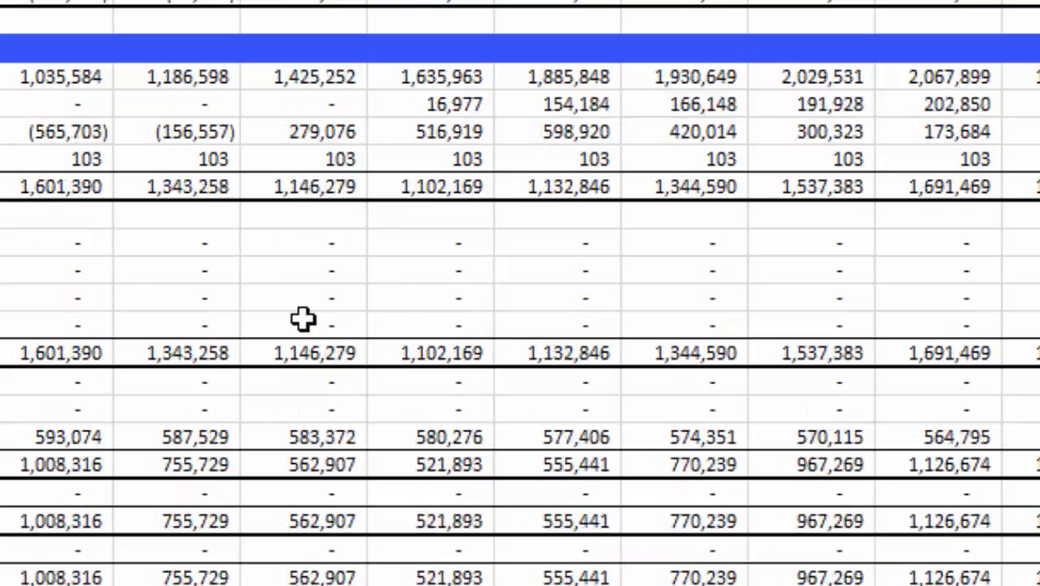
- Follow the Less: Cash Balance Used to Fund Cash Shortfall line across the operating months to where interest expense runs out
{"action": "key", "text": "Right"}
{"action": "key", "text": "Right"}
{"action": "key", "text": "Right"}
{"action": "key", "text": "Right"}
{"action": "key", "text": "Right"}
{"action": "key", "text": "Right"}
{"action": "key", "text": "Right"}
{"action": "key", "text": "Right"}
{"action": "key", "text": "Right"}
{"action": "key", "text": "Right"}
{"action": "key", "text": "Right"}
{"action": "key", "text": "Right"}
{"action": "key", "text": "Right"}
{"action": "key", "text": "Right"}
{"action": "key", "text": "Right"}
{"action": "key", "text": "Right"}
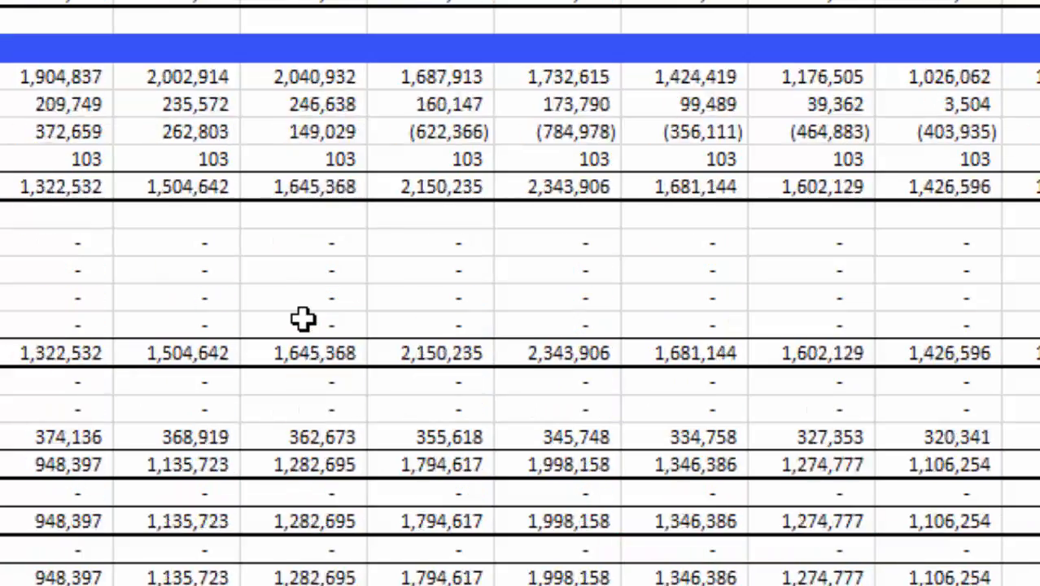
{"action": "key", "text": "Right"}
{"action": "key", "text": "Right"}
{"action": "key", "text": "Right"}
{"action": "key", "text": "Right"}
{"action": "key", "text": "Right"}
{"action": "key", "text": "Right"}
{"action": "key", "text": "Right"}
{"action": "key", "text": "Right"}
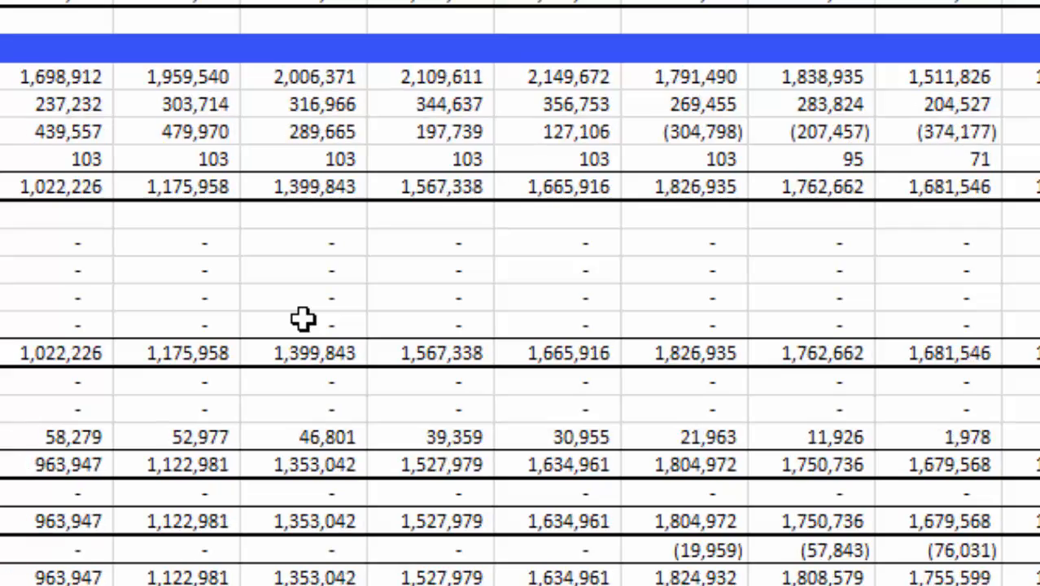
- Examine the cash balance used amounts in the last months of interest expense and the month just after them
{"action": "key", "text": "Left"}
{"action": "key", "text": "Left"}
{"action": "key", "text": "Left"}
{"action": "key", "text": "Left"}
{"action": "key", "text": "Left"}
{"action": "key", "text": "Right"}
{"action": "key", "text": "Right"}
{"action": "key", "text": "Right"}
{"action": "key", "text": "Right"}
{"action": "key", "text": "Right"}
{"action": "key", "text": "Right"}
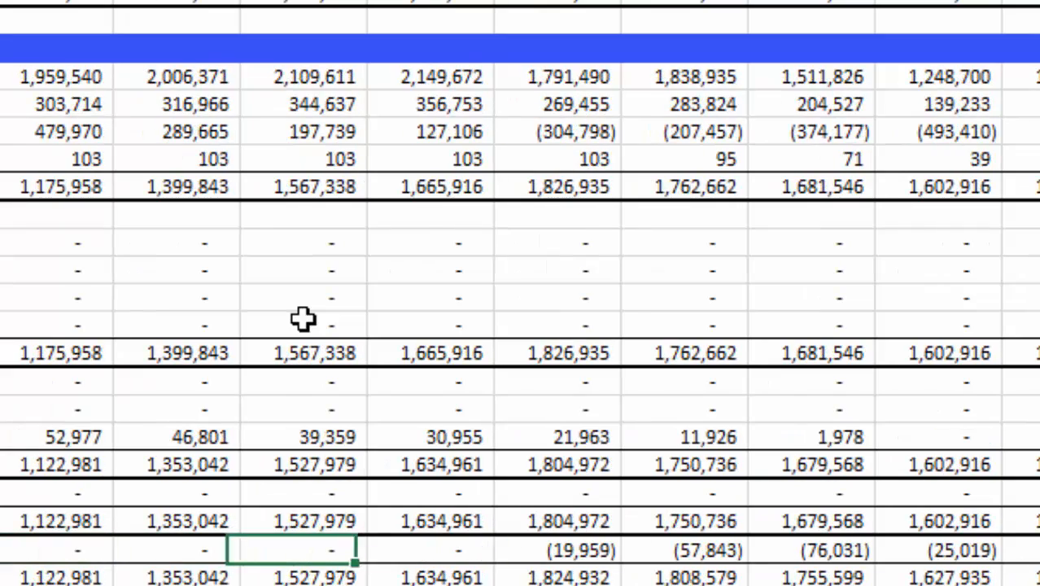
{"action": "key", "text": "Right"}
{"action": "key", "text": "Right"}
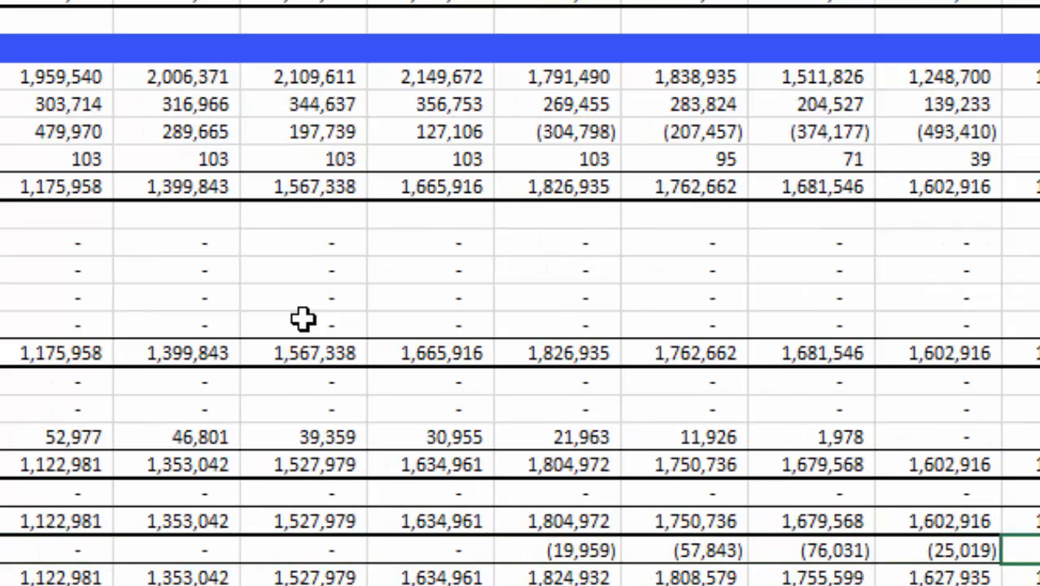
- Review the Net Cash Flow for Sweep line from the end of the interest expense through the following months
{"action": "key", "text": "Left"}
{"action": "key", "text": "Left"}
{"action": "key", "text": "Left"}
{"action": "key", "text": "Down"}
{"action": "key", "text": "Right"}
{"action": "key", "text": "Right"}
{"action": "key", "text": "Right"}
{"action": "key", "text": "Right"}
{"action": "key", "text": "Right"}
{"action": "key", "text": "Right"}
{"action": "key", "text": "Right"}
{"action": "key", "text": "Right"}
{"action": "key", "text": "Right"}
{"action": "key", "text": "Right"}
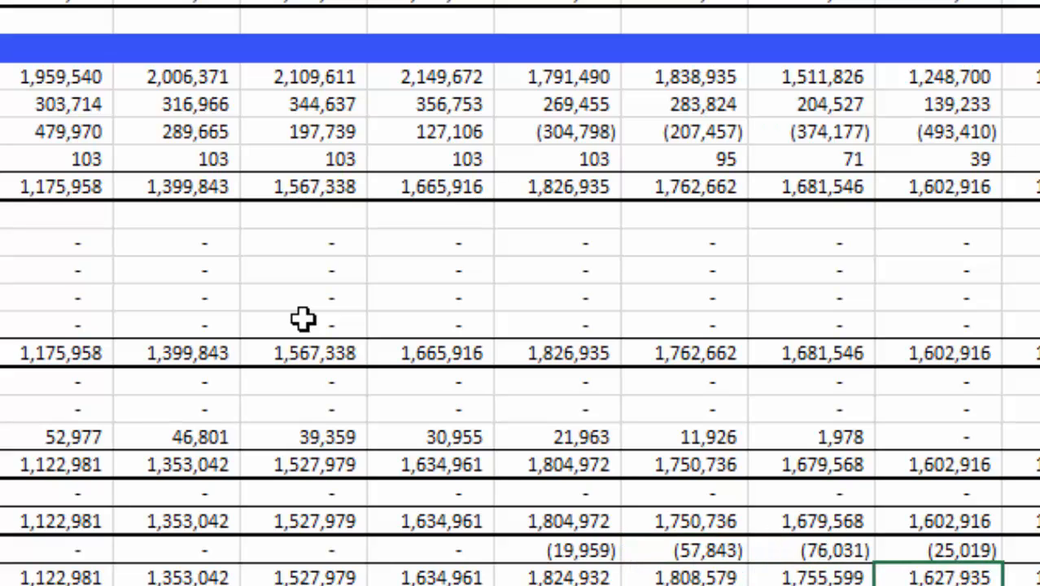
{"action": "key", "text": "Right"}
{"action": "key", "text": "Right"}
{"action": "key", "text": "Right"}
{"action": "key", "text": "Right"}
{"action": "key", "text": "Right"}
{"action": "key", "text": "Right"}
{"action": "key", "text": "Right"}
{"action": "key", "text": "Right"}
{"action": "key", "text": "Right"}
{"action": "key", "text": "Right"}
{"action": "key", "text": "Right"}
{"action": "key", "text": "Right"}
{"action": "key", "text": "Right"}
{"action": "key", "text": "Right"}
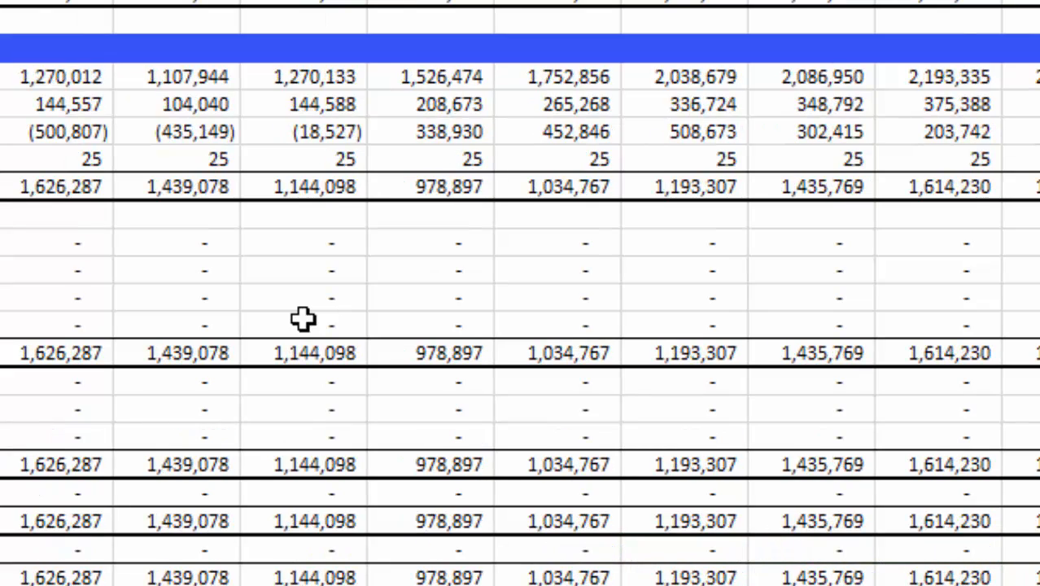
{"action": "key", "text": "Right"}
{"action": "key", "text": "Right"}
{"action": "key", "text": "Right"}
{"action": "key", "text": "Right"}
{"action": "key", "text": "Right"}
{"action": "key", "text": "Right"}
{"action": "key", "text": "Right"}
{"action": "key", "text": "Right"}
{"action": "key", "text": "Right"}
{"action": "key", "text": "Right"}
{"action": "key", "text": "Right"}
{"action": "key", "text": "Right"}
{"action": "key", "text": "Right"}
{"action": "key", "text": "Right"}
{"action": "key", "text": "Right"}
{"action": "key", "text": "Right"}
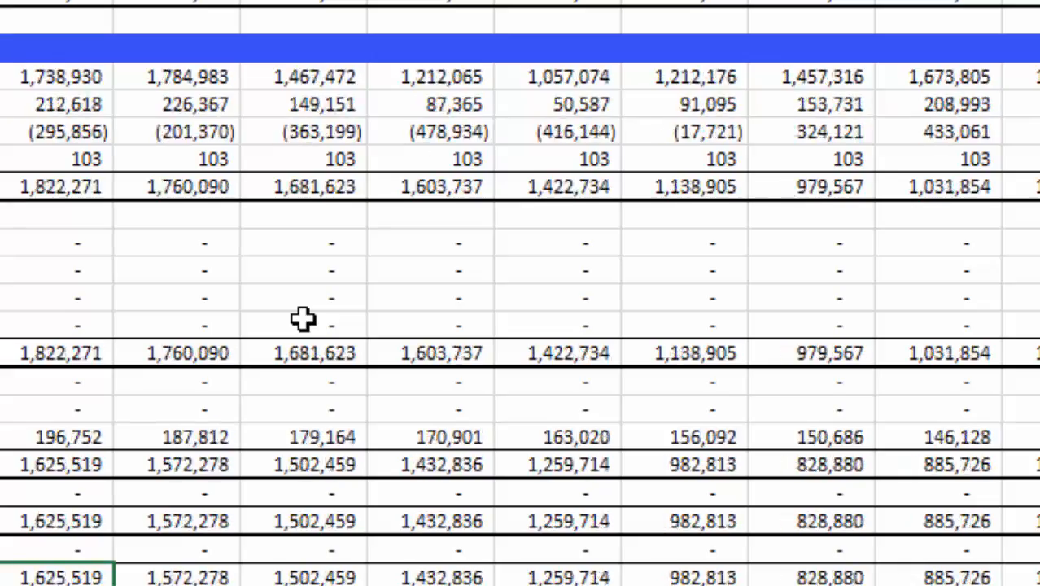
- Trace the Net Cash Flow for Sweep line back through the construction months to its row label in column A
{"action": "key", "text": "Left"}
{"action": "key", "text": "Left"}
{"action": "key", "text": "Left"}
{"action": "key", "text": "Left"}
{"action": "key", "text": "Left"}
{"action": "key", "text": "Left"}
{"action": "key", "text": "Left"}
{"action": "key", "text": "Left"}
{"action": "key", "text": "Left"}
{"action": "key", "text": "Left"}
{"action": "key", "text": "Left"}
{"action": "key", "text": "Left"}
{"action": "key", "text": "Left"}
{"action": "key", "text": "Left"}
{"action": "key", "text": "Left"}
{"action": "key", "text": "Left"}
{"action": "key", "text": "Left"}
{"action": "key", "text": "Left"}
{"action": "key", "text": "Left"}
{"action": "key", "text": "Left"}
{"action": "key", "text": "ctrl+Left"}
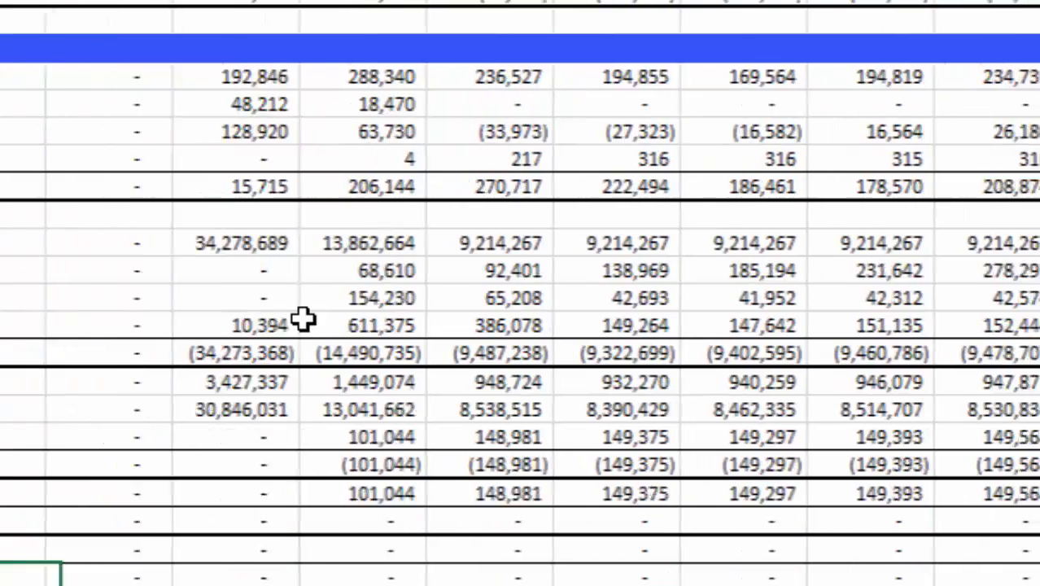
{"action": "key", "text": "Left"}
{"action": "key", "text": "Left"}
{"action": "key", "text": "Left"}
{"action": "key", "text": "Left"}
{"action": "key", "text": "Left"}
{"action": "key", "text": "Left"}
{"action": "key", "text": "Left"}
{"action": "key", "text": "Left"}
{"action": "key", "text": "Left"}
{"action": "key", "text": "Left"}
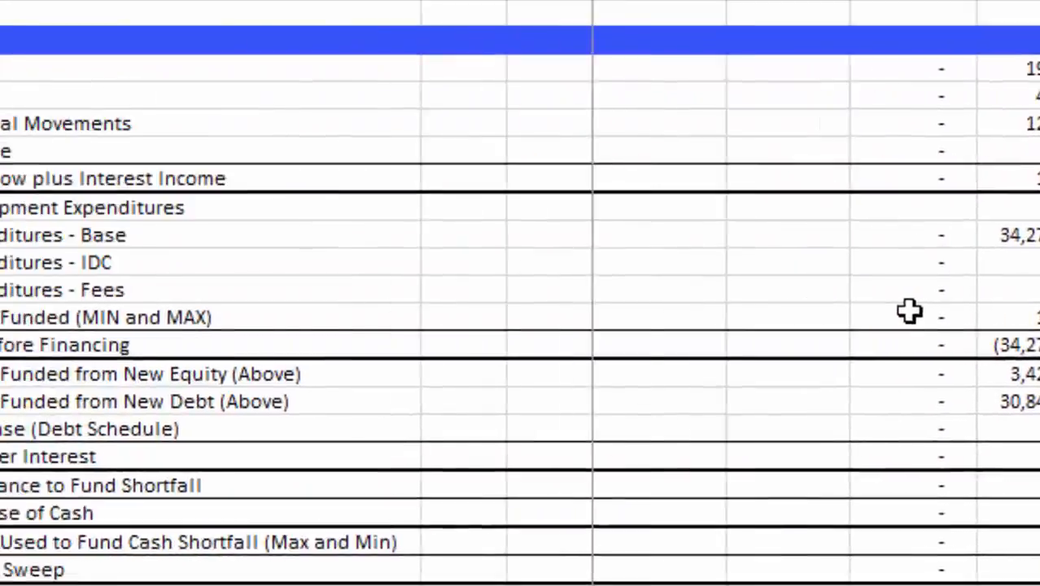
{"action": "key", "text": "Left"}
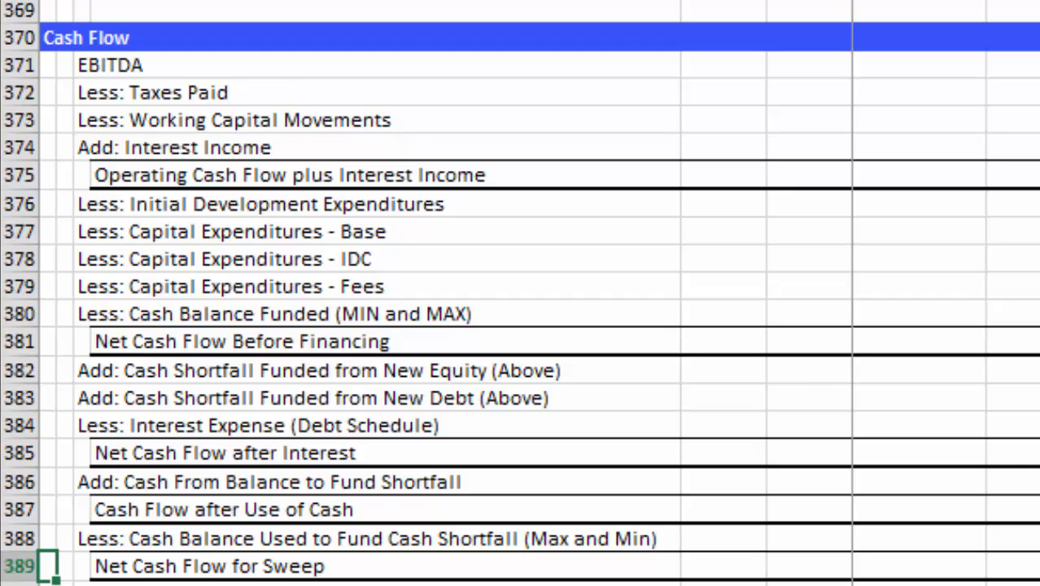
- Go back up from the Cash Flow statement to the minimum cash and cash balance account above Profit and Loss
{"action": "key", "text": "Up"}
{"action": "key", "text": "Up"}
{"action": "key", "text": "Up"}
{"action": "key", "text": "Up"}
{"action": "key", "text": "Up"}
{"action": "key", "text": "Up"}
{"action": "key", "text": "Up"}
{"action": "key", "text": "Up"}
{"action": "key", "text": "Up"}
{"action": "key", "text": "Up"}
{"action": "key", "text": "Up"}
{"action": "key", "text": "Up"}
{"action": "key", "text": "Up"}
{"action": "key", "text": "Up"}
{"action": "key", "text": "Up"}
{"action": "key", "text": "Up"}
{"action": "key", "text": "Up"}
{"action": "key", "text": "Up"}
{"action": "key", "text": "Up"}
{"action": "key", "text": "Up"}
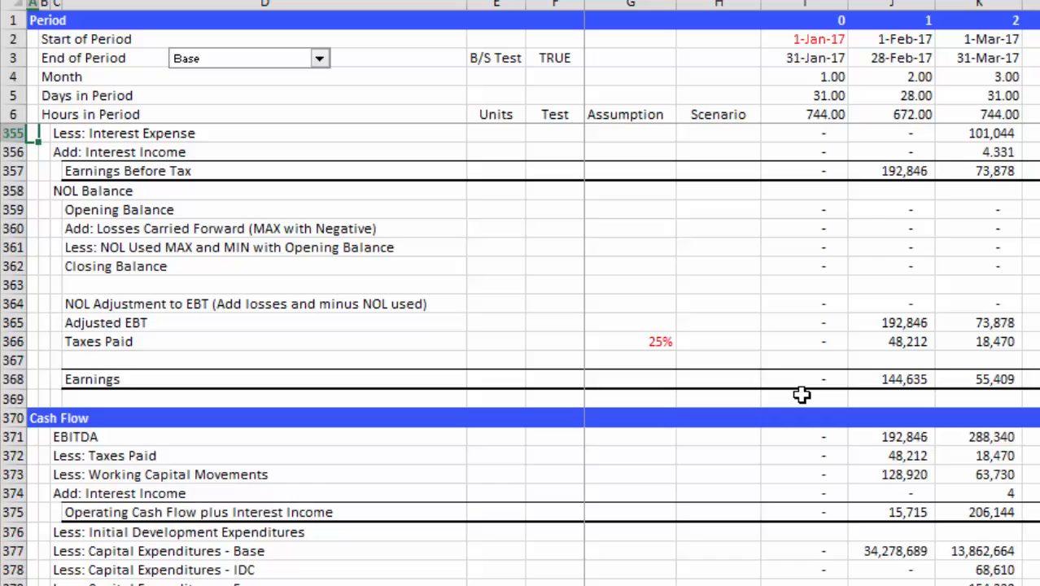
{"action": "key", "text": "Up"}
{"action": "key", "text": "Up"}
{"action": "key", "text": "Up"}
{"action": "key", "text": "Up"}
{"action": "key", "text": "Up"}
{"action": "key", "text": "Up"}
{"action": "key", "text": "Up"}
{"action": "key", "text": "Up"}
{"action": "key", "text": "Up"}
{"action": "key", "text": "Up"}
{"action": "key", "text": "Up"}
{"action": "key", "text": "Up"}
{"action": "key", "text": "Up"}
{"action": "key", "text": "Up"}
{"action": "key", "text": "Up"}
{"action": "key", "text": "Up"}
{"action": "key", "text": "Up"}
{"action": "key", "text": "Up"}
{"action": "key", "text": "Up"}
{"action": "key", "text": "Up"}
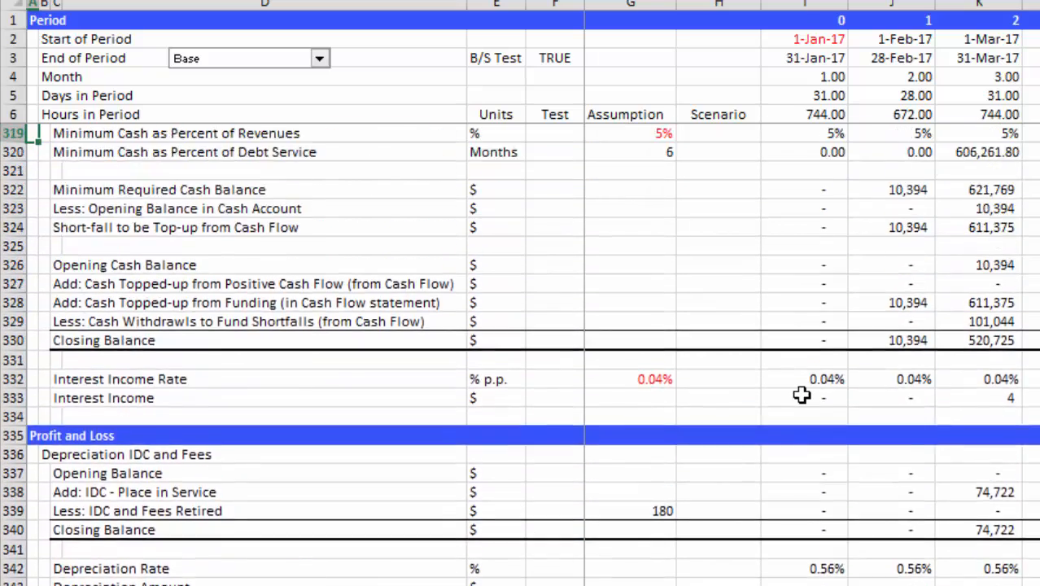
- Insert two blank rows above the Interest Income Rate row in the Cash Balance section
{"action": "key", "text": "Down"}
{"action": "key", "text": "Down"}
{"action": "key", "text": "Down"}
{"action": "key", "text": "Down"}
{"action": "key", "text": "Down"}
{"action": "key", "text": "Down"}
{"action": "key", "text": "Down"}
{"action": "key", "text": "Down"}
{"action": "key", "text": "Down"}
{"action": "key", "text": "Down"}
{"action": "key", "text": "Down"}
{"action": "key", "text": "Down"}
{"action": "key", "text": "Down"}
{"action": "key", "text": "Down"}
{"action": "key", "text": "Down"}
{"action": "key", "text": "Down"}
{"action": "key", "text": "Down"}
{"action": "key", "text": "Down"}
{"action": "key", "text": "Down"}
{"action": "key", "text": "Down"}
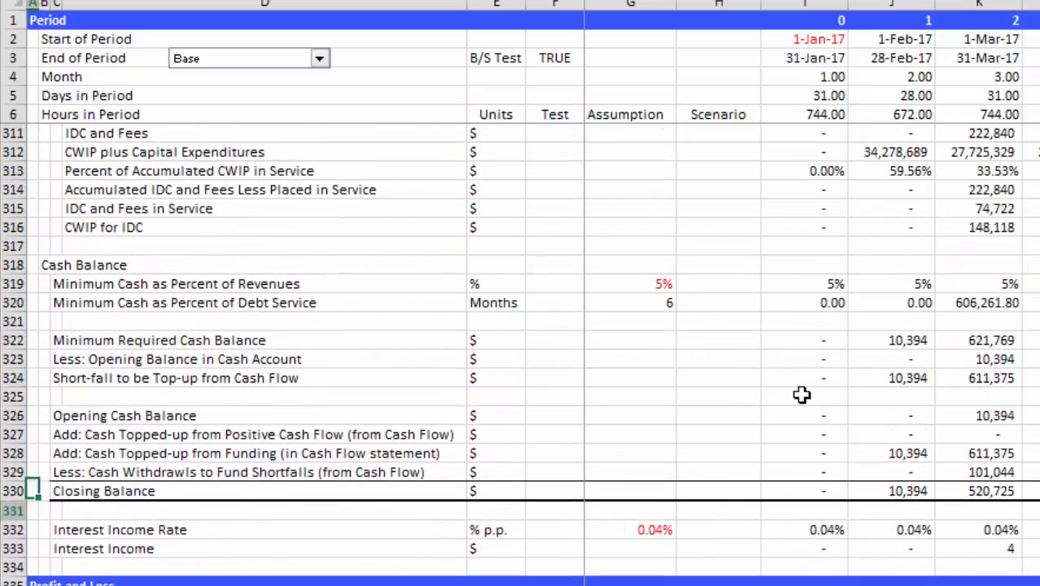
{"action": "key", "text": "Up"}
{"action": "key", "text": "Down"}
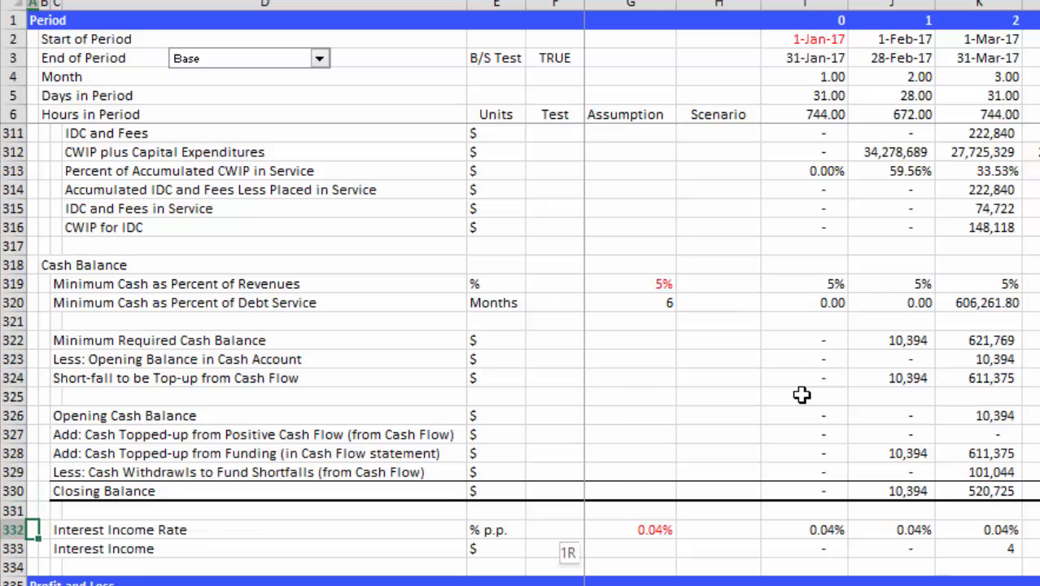
{"action": "key", "text": "shift+space"}
{"action": "key", "text": "ctrl+shift+plus"}
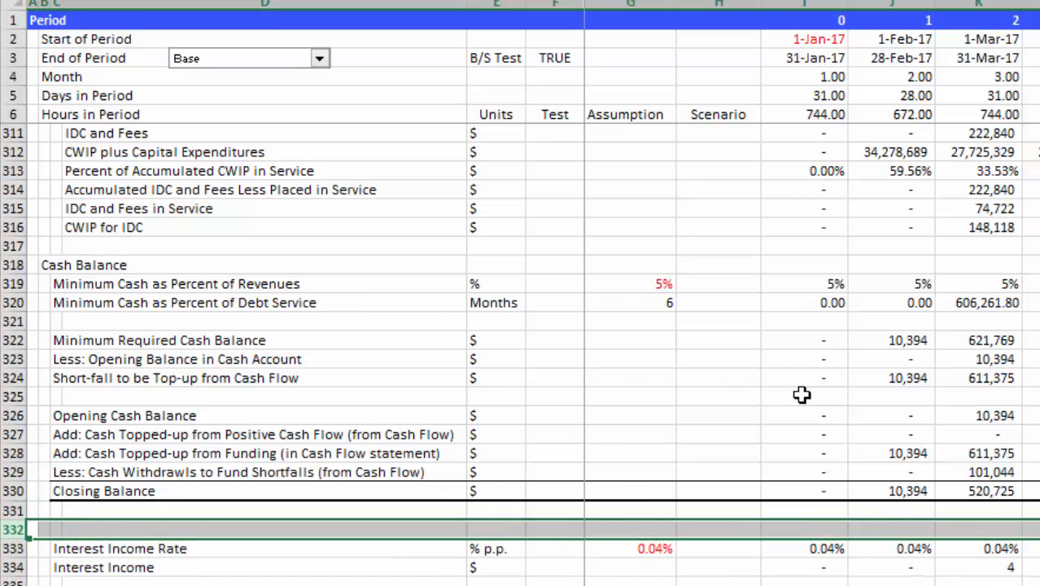
{"action": "key", "text": "ctrl+shift+plus"}
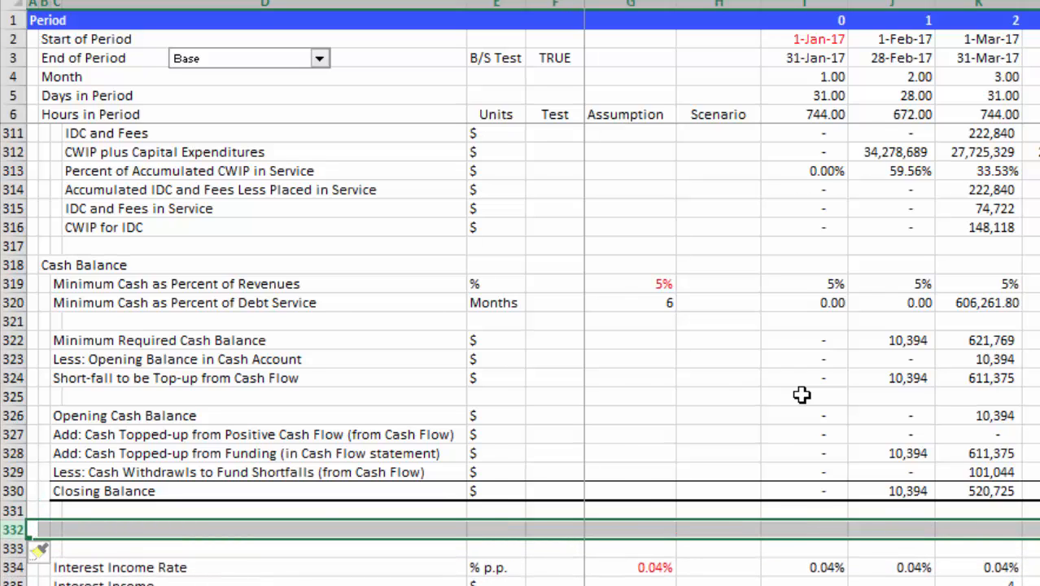
- Label the first inserted row Positive Test in column C, below the cash account's closing balance
{"action": "key", "text": "Right"}
{"action": "key", "text": "Right"}
{"action": "key", "text": "Left"}
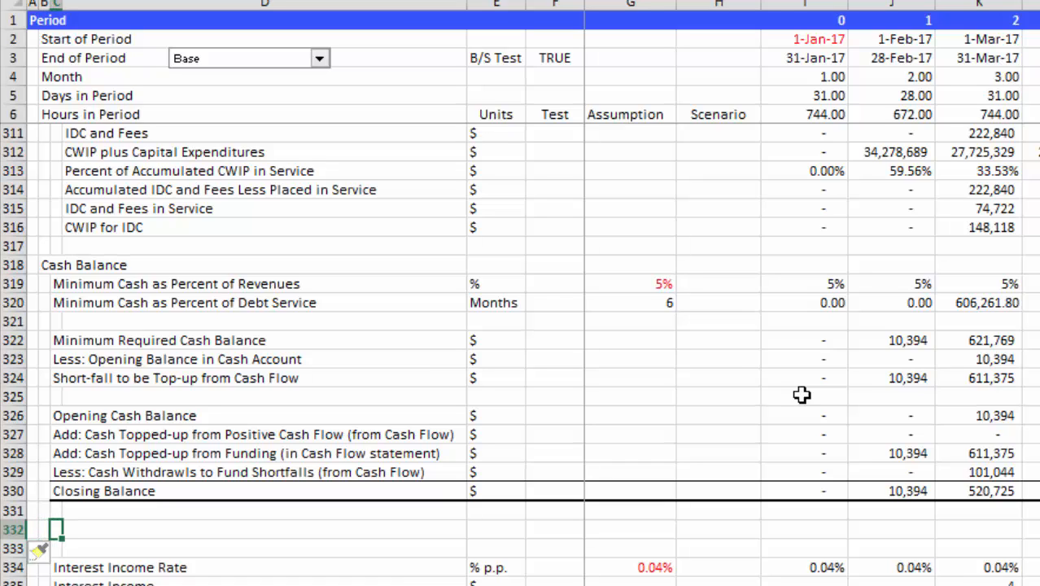
{"action": "key", "text": "F2"}
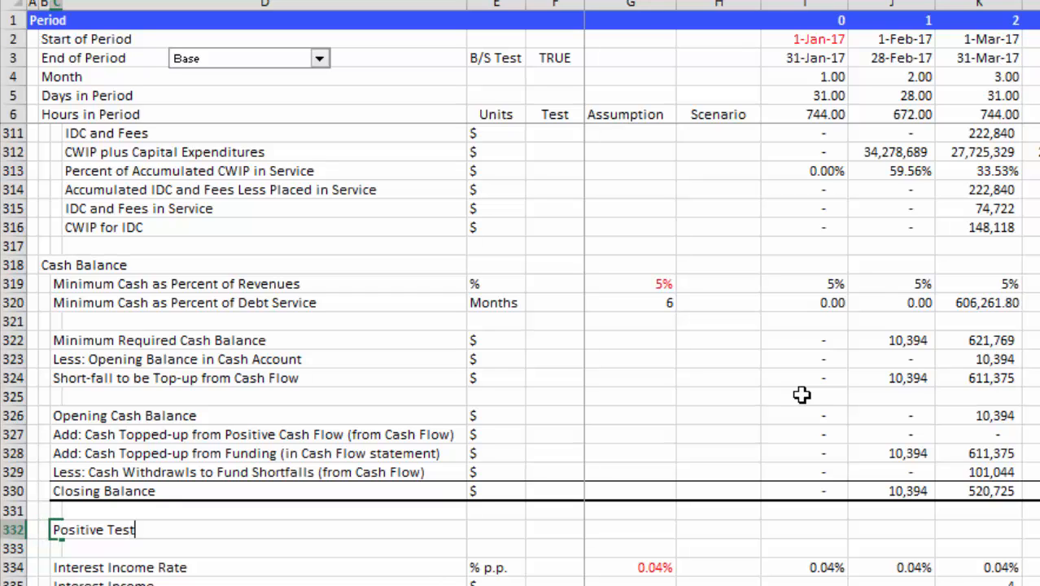
{"action": "key", "text": "Return"}
- Rename the cash account's Closing Balance label in row 330 as Closing Cash Balance
{"action": "key", "text": "Up"}
{"action": "key", "text": "Right"}
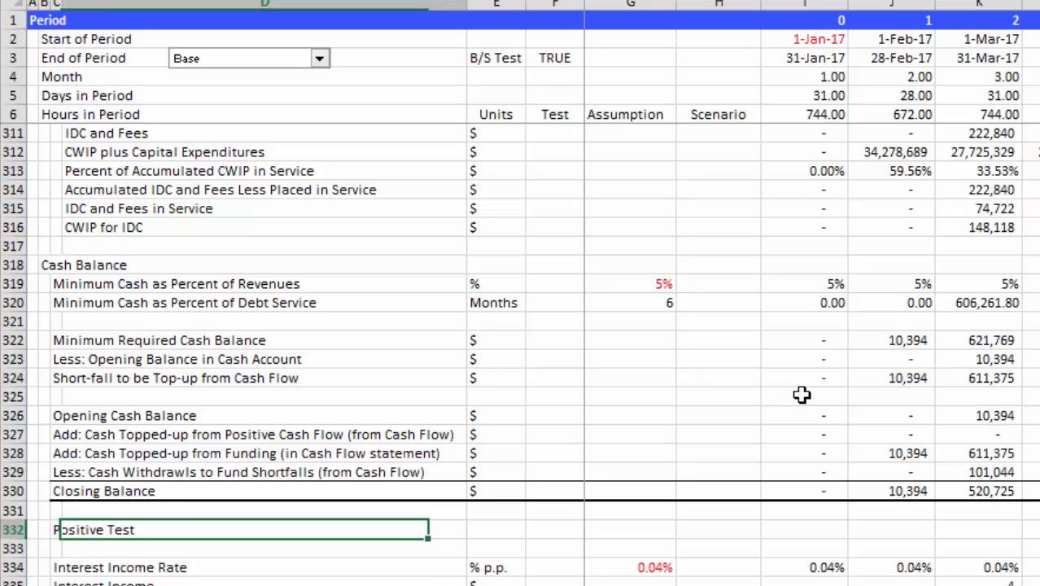
{"action": "key", "text": "Up"}
{"action": "key", "text": "Up"}
{"action": "key", "text": "Left"}
{"action": "key", "text": "F2"}
{"action": "key", "text": "Left"}
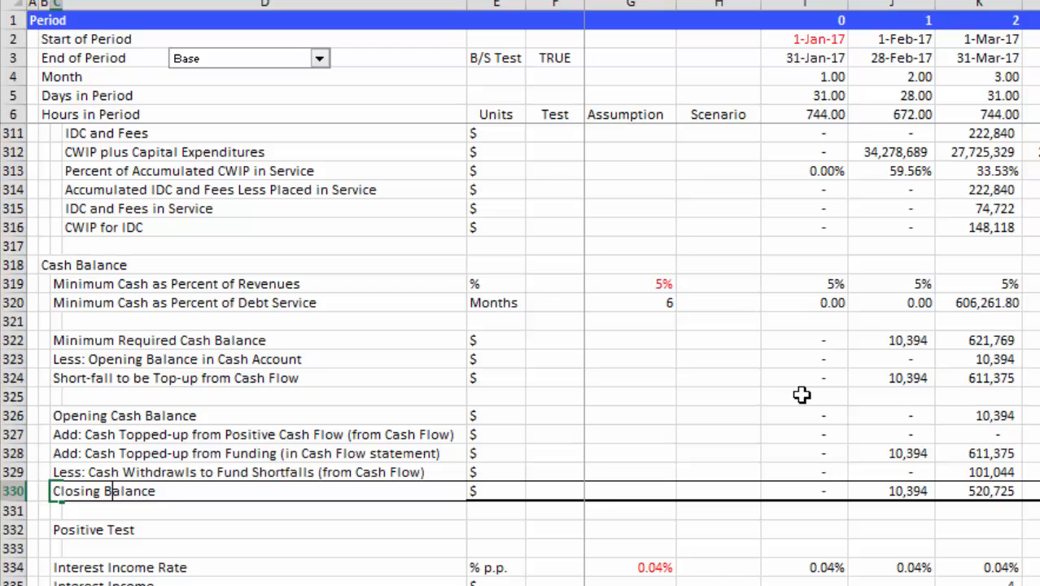
{"action": "type", "text": "Cash"}
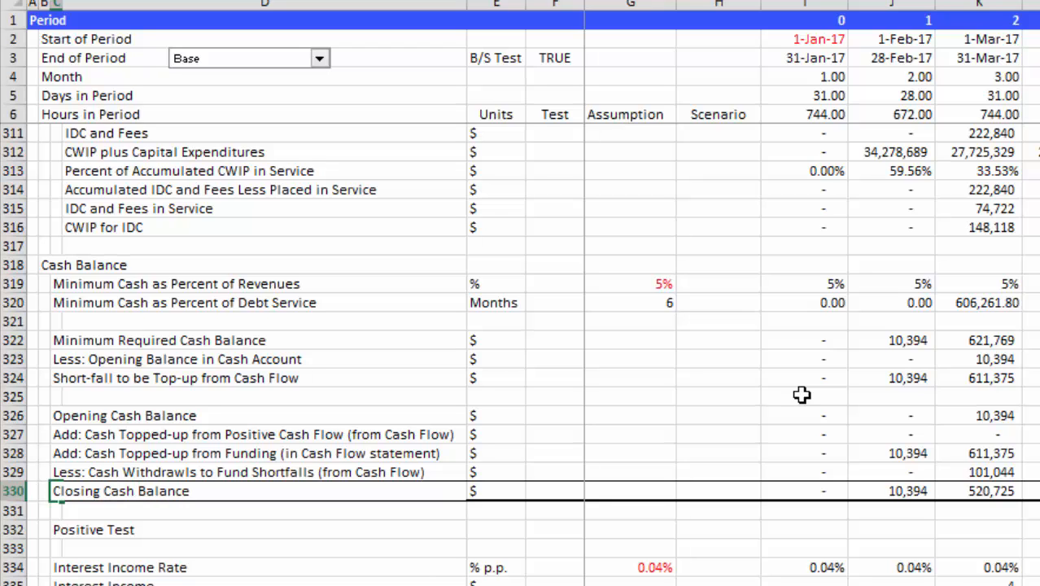
{"action": "key", "text": "Return"}
- Enter the Positive Test formula =I330>-0.1 for period 0 and copy it across all periods
{"action": "key", "text": "Down"}
{"action": "key", "text": "Right"}
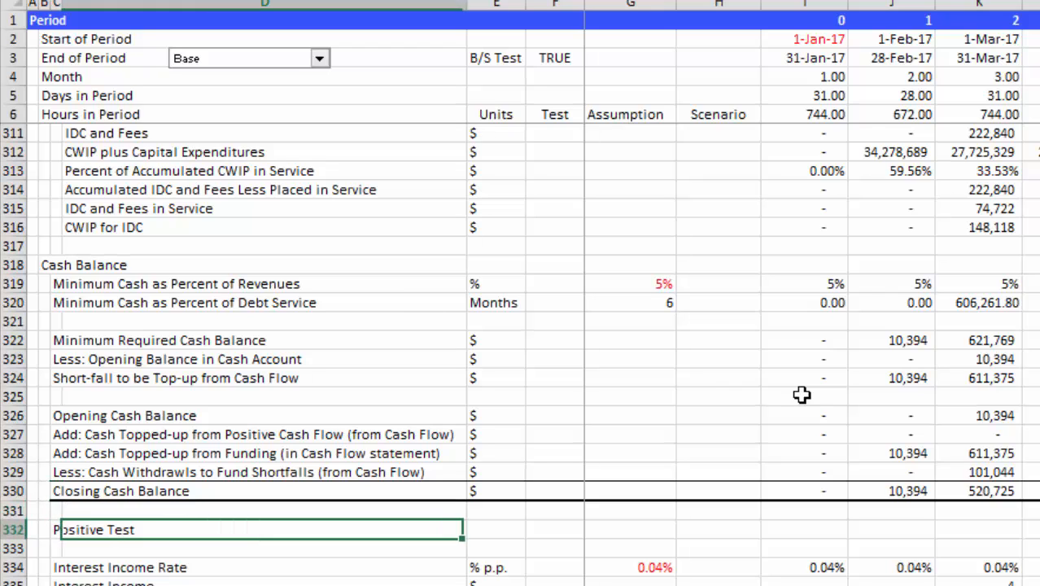
{"action": "key", "text": "Right"}
{"action": "key", "text": "Right"}
{"action": "key", "text": "Right"}
{"action": "key", "text": "Right"}
{"action": "key", "text": "Right"}
{"action": "type", "text": "="}
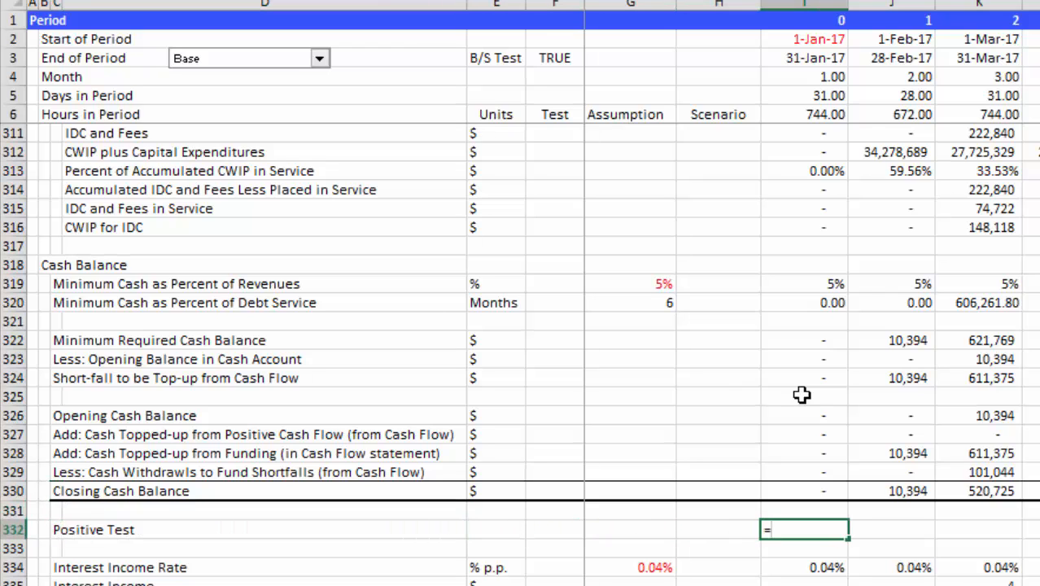
{"action": "key", "text": "Up"}
{"action": "key", "text": "Up"}
{"action": "type", "text": ">"}
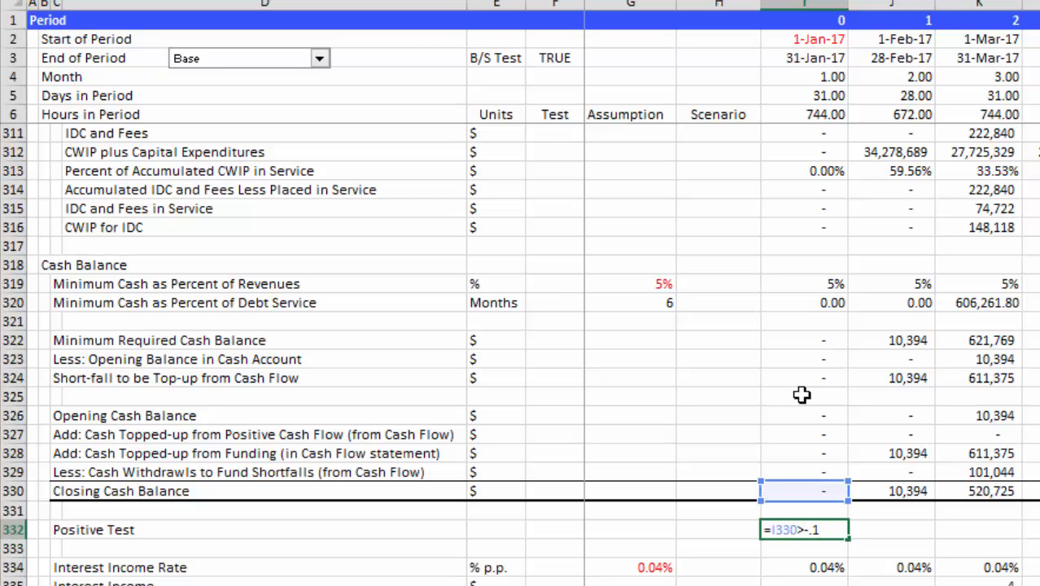
{"action": "type", "text": "-.1"}
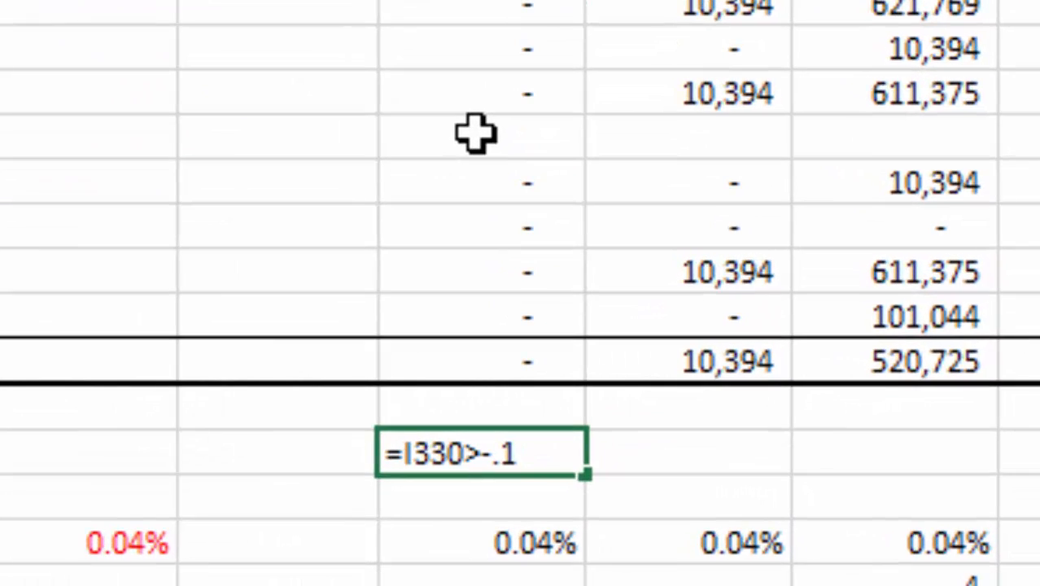
{"action": "key", "text": "Return"}
{"action": "key", "text": "Up"}
{"action": "key", "text": "Up"}
{"action": "key", "text": "Up"}
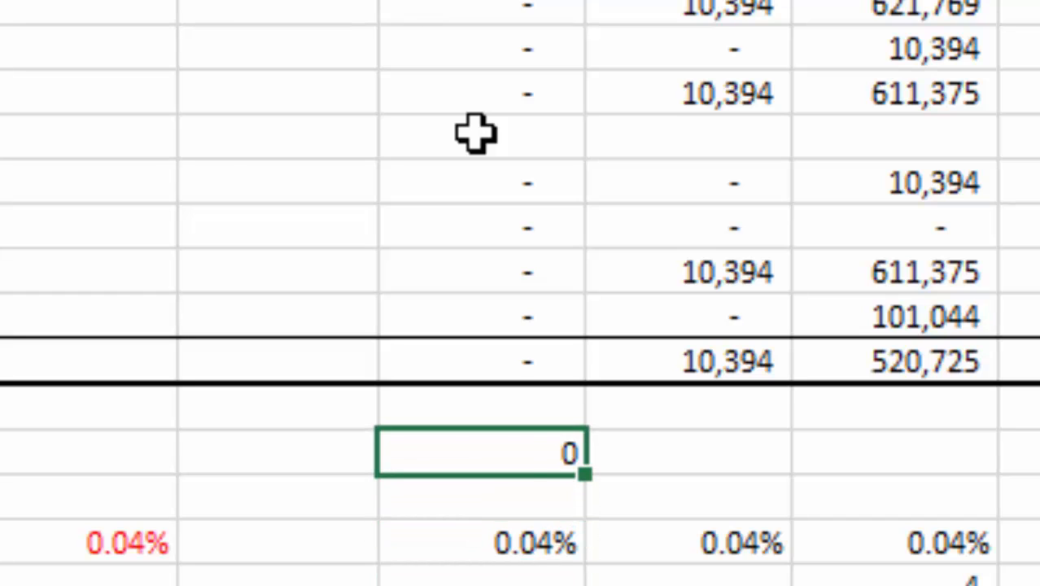
{"action": "key", "text": "F2"}
{"action": "key", "text": "Home"}
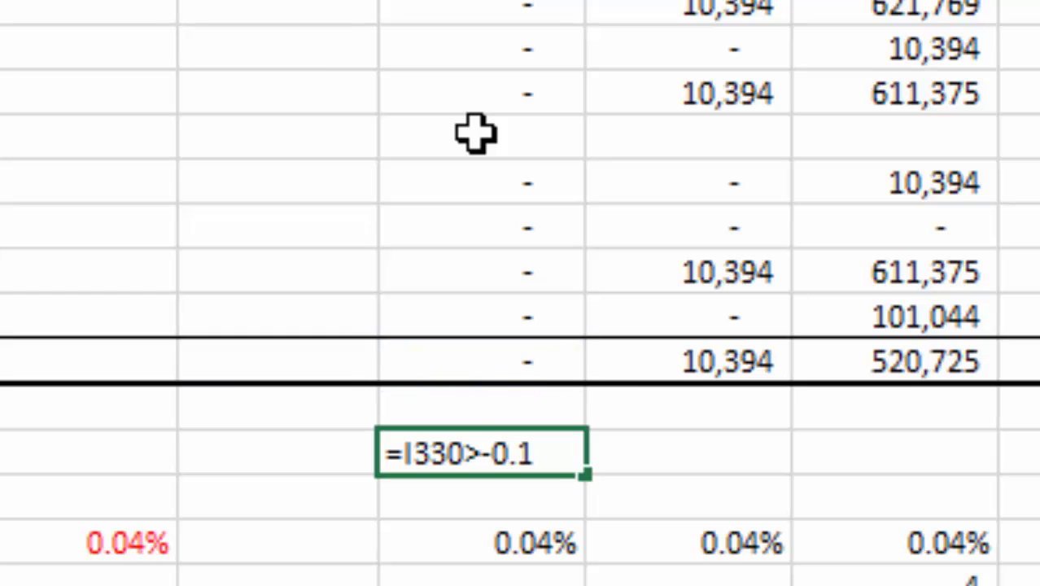
{"action": "key", "text": "Return"}
{"action": "key", "text": "Up"}
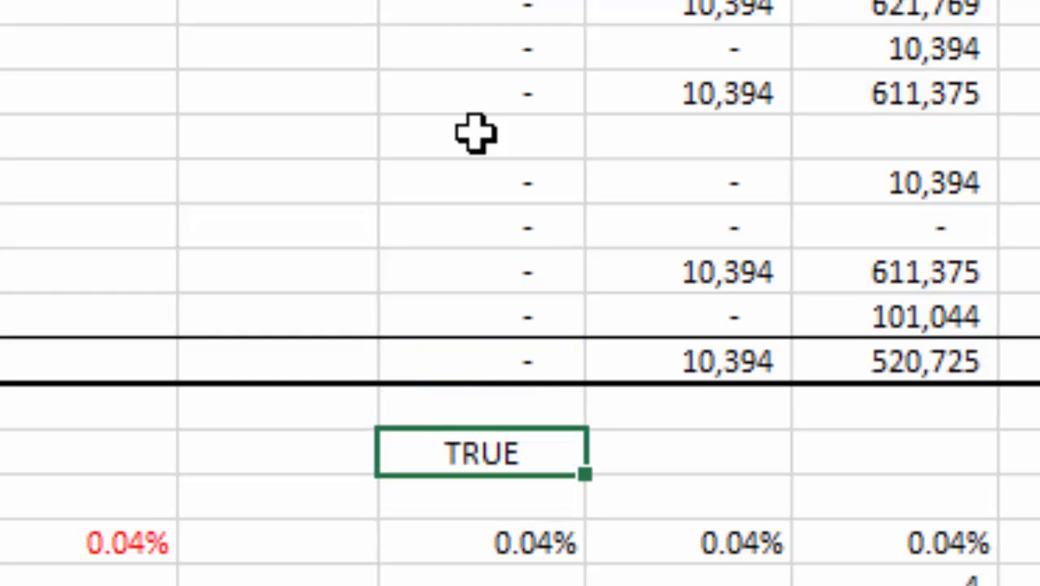
{"action": "key", "text": "ctrl+shift+r"}
- Summarise the Positive Test row in its Assumption column with an AND formula covering every period
{"action": "key", "text": "Left"}
{"action": "key", "text": "Left"}
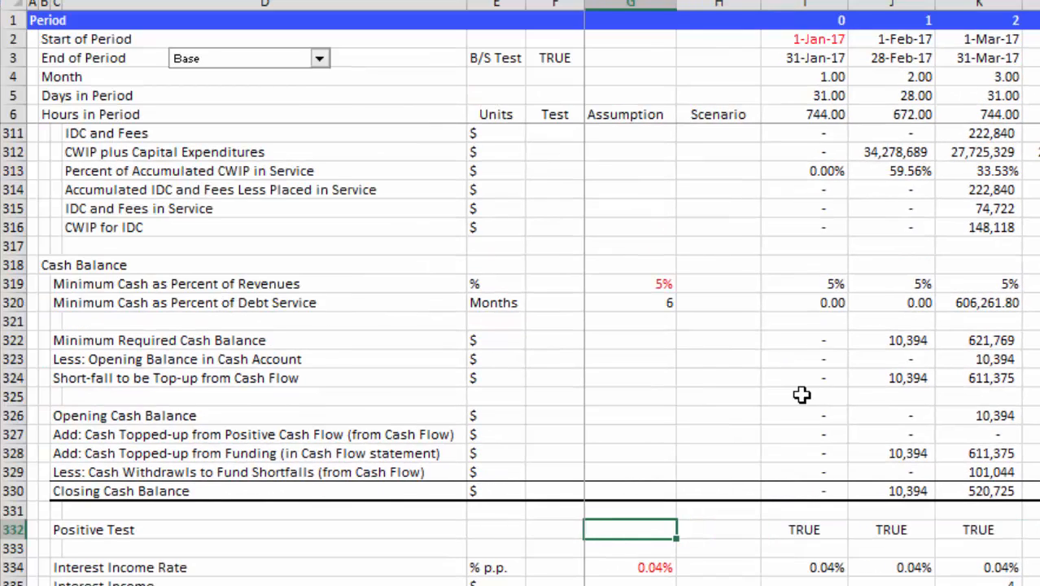
{"action": "type", "text": "=as"}
{"action": "key", "text": "BackSpace"}
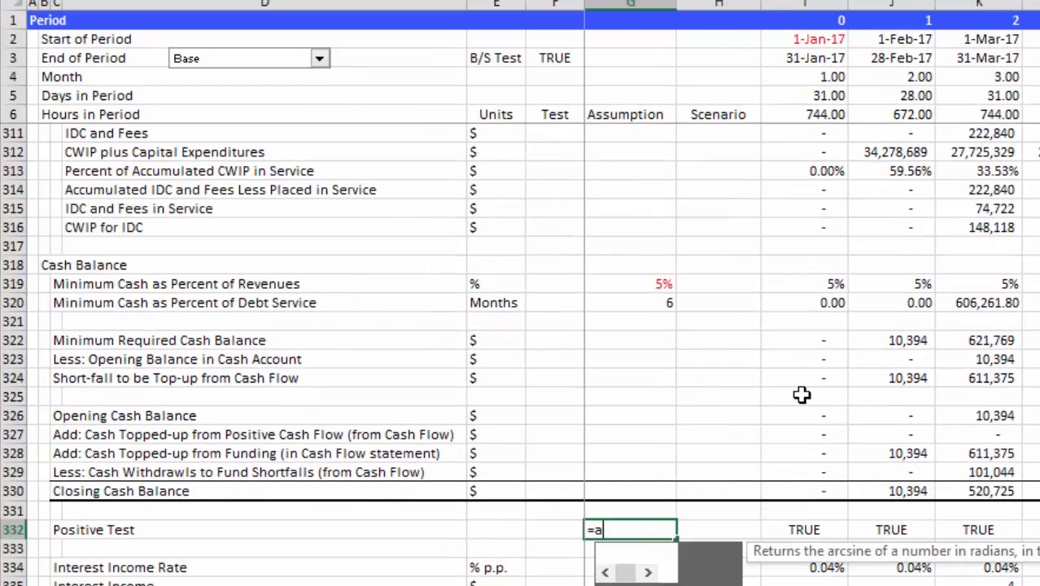
{"action": "type", "text": "nd("}
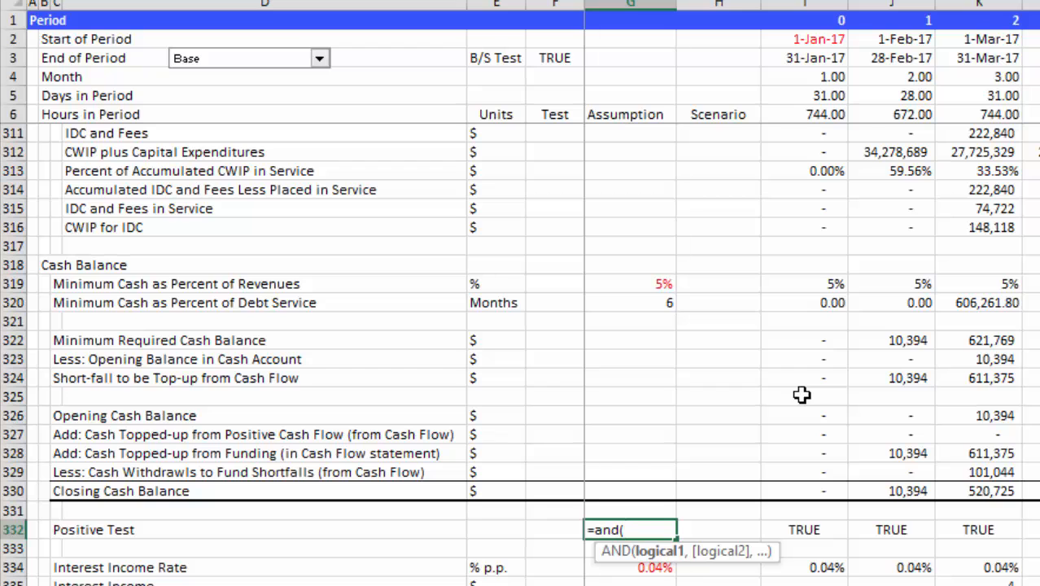
{"action": "key", "text": "Right"}
{"action": "key", "text": "Right"}
{"action": "key", "text": "ctrl+shift+Right"}
{"action": "key", "text": "Return"}
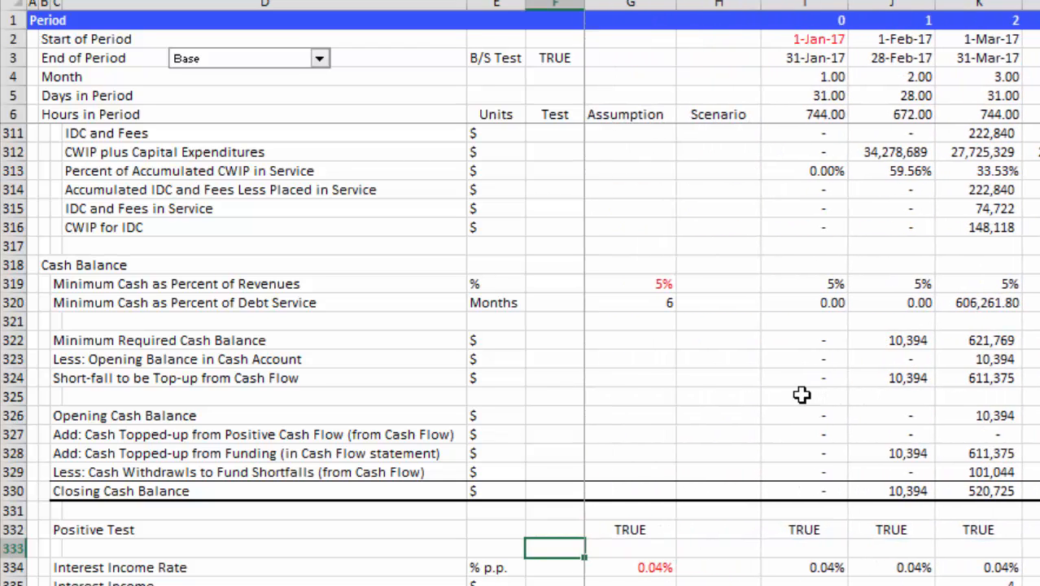
- Chart the whole Closing Cash Balance row, including its label, on a new chart sheet
{"action": "key", "text": "Up"}
{"action": "key", "text": "Up"}
{"action": "key", "text": "Up"}
{"action": "key", "text": "Left"}
{"action": "key", "text": "Left"}
{"action": "key", "text": "Left"}
{"action": "key", "text": "Left"}
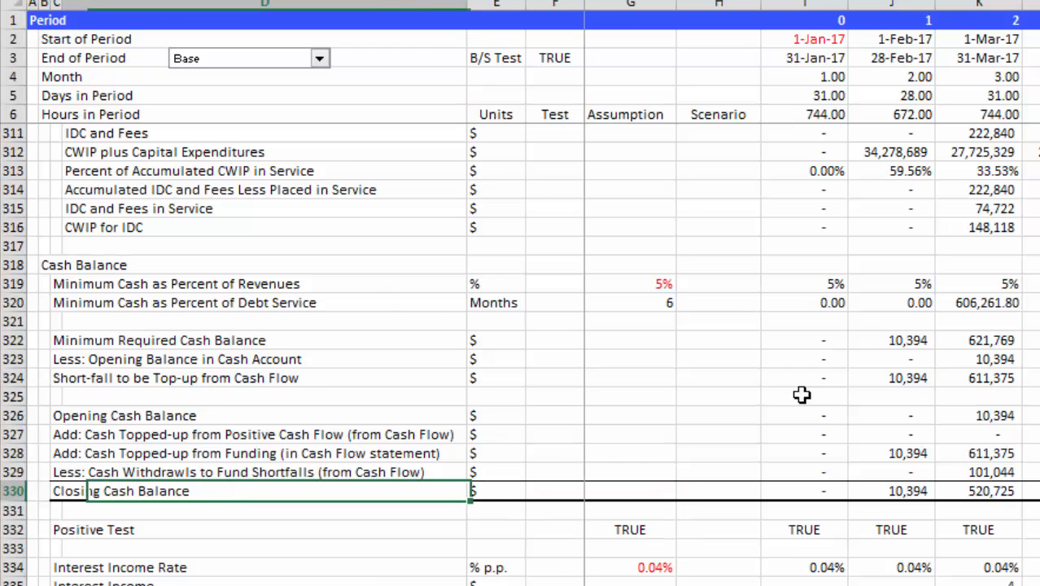
{"action": "key", "text": "shift+Right"}
{"action": "key", "text": "shift+Right"}
{"action": "key", "text": "ctrl+shift+Right"}
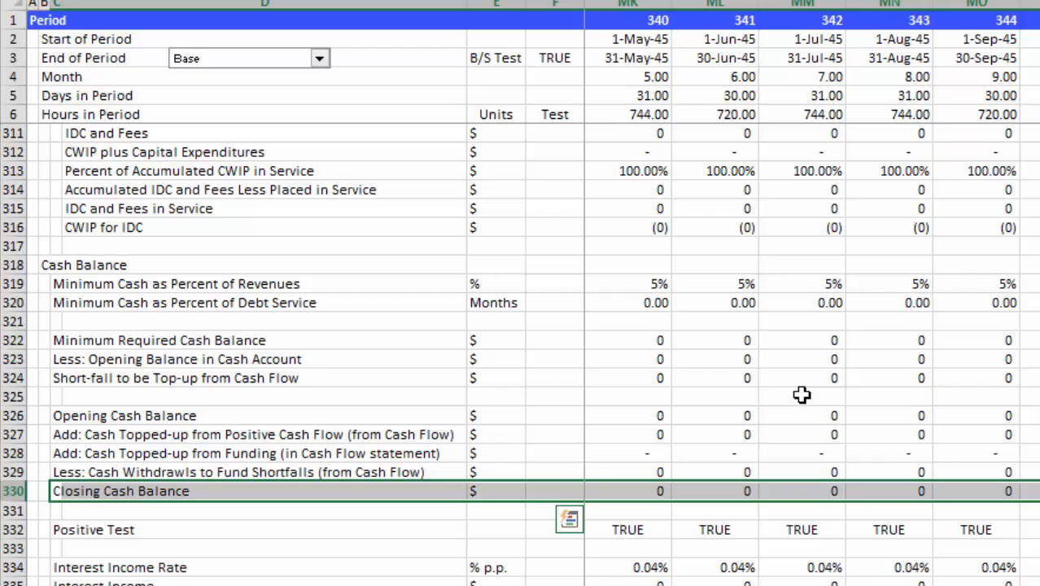
{"action": "key", "text": "F11"}
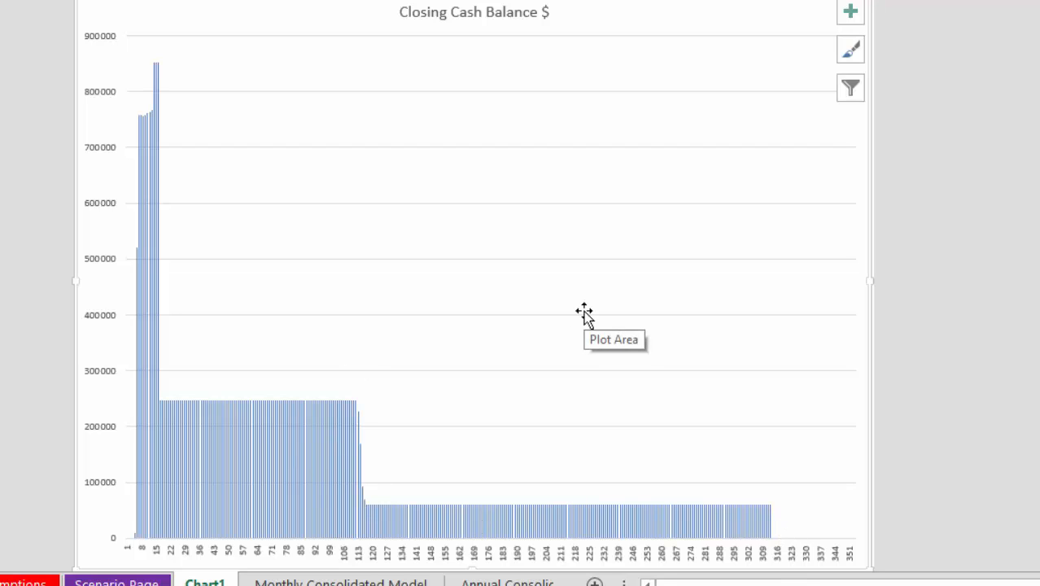
- Rename the new chart sheet as Cash Balance
{"action": "double_click", "coordinate": [204, 581]}
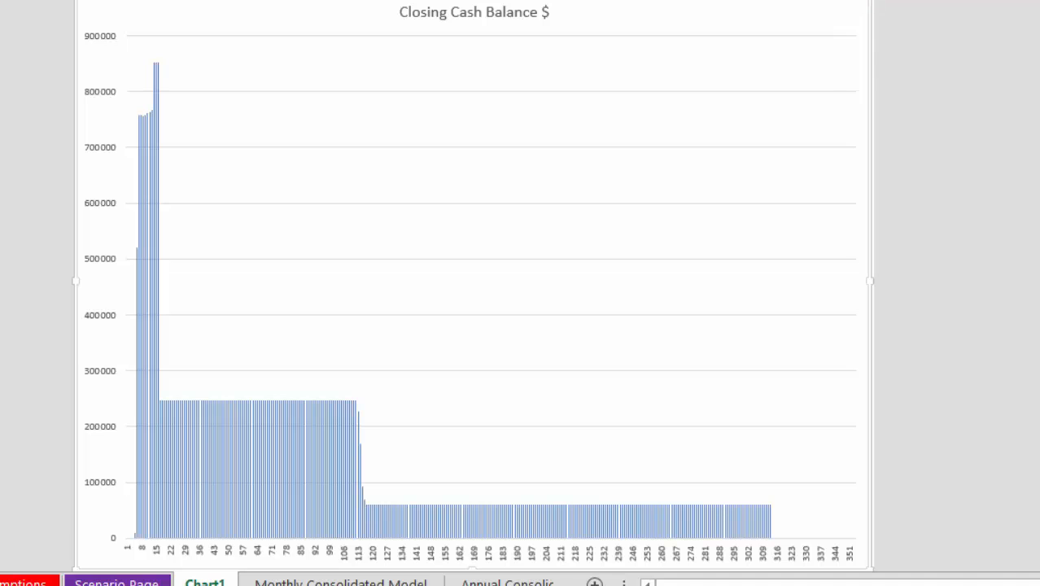
{"action": "type", "text": "Cash Balance"}
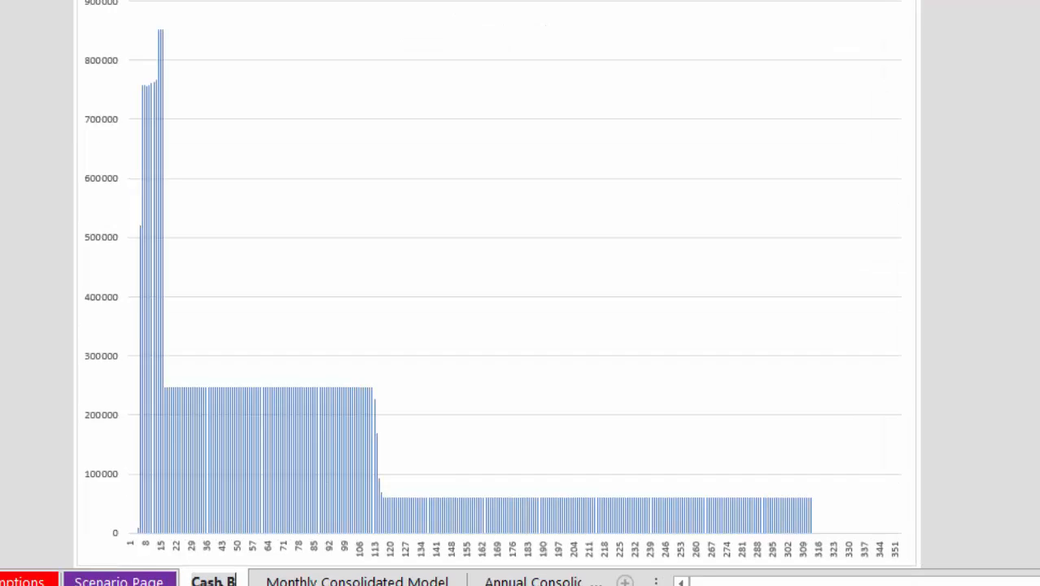
{"action": "key", "text": "Return"}
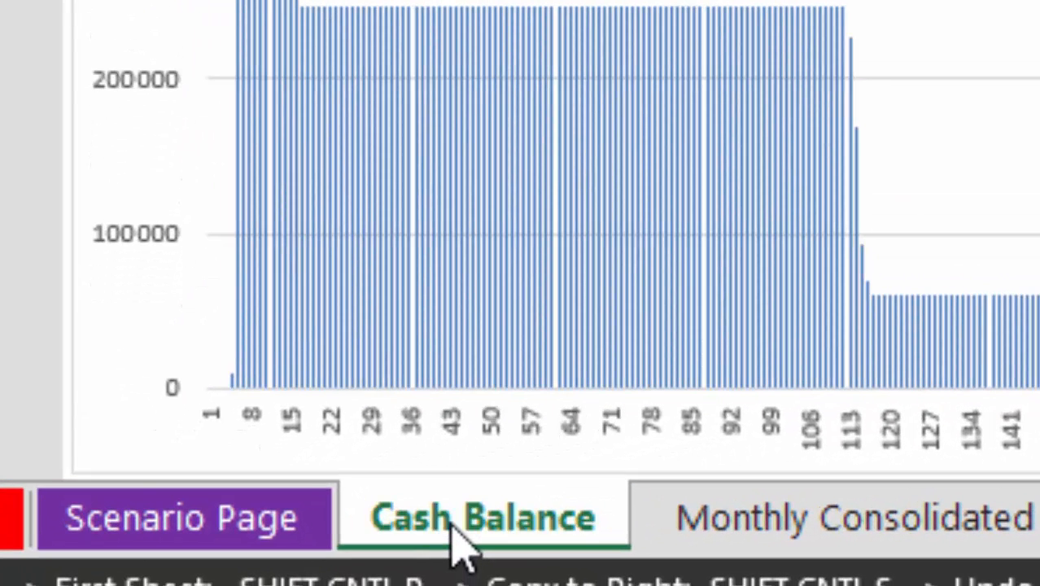
{"action": "key", "text": "ctrl+Page_Up"}
{"action": "key", "text": "ctrl+Page_Down"}
- Rename the chart sheet as Cash Balance Graph and move it after the Annual Consolidated Model sheet
{"action": "double_click", "coordinate": [460, 537]}
{"action": "key", "text": "BackSpace"}
{"action": "type", "text": "Cash"}
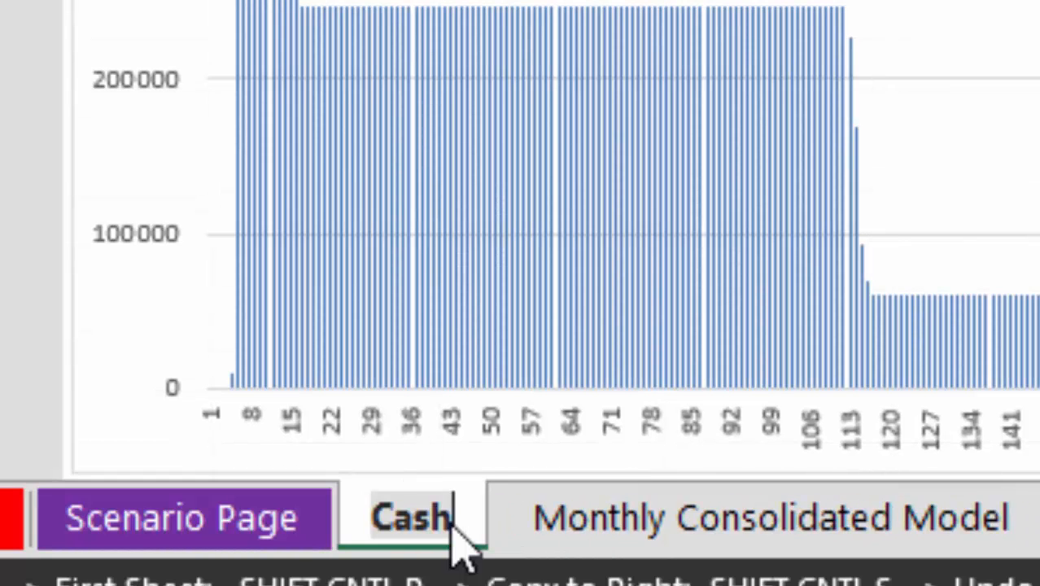
{"action": "type", "text": " Balanc"}
{"action": "key", "text": "BackSpace"}
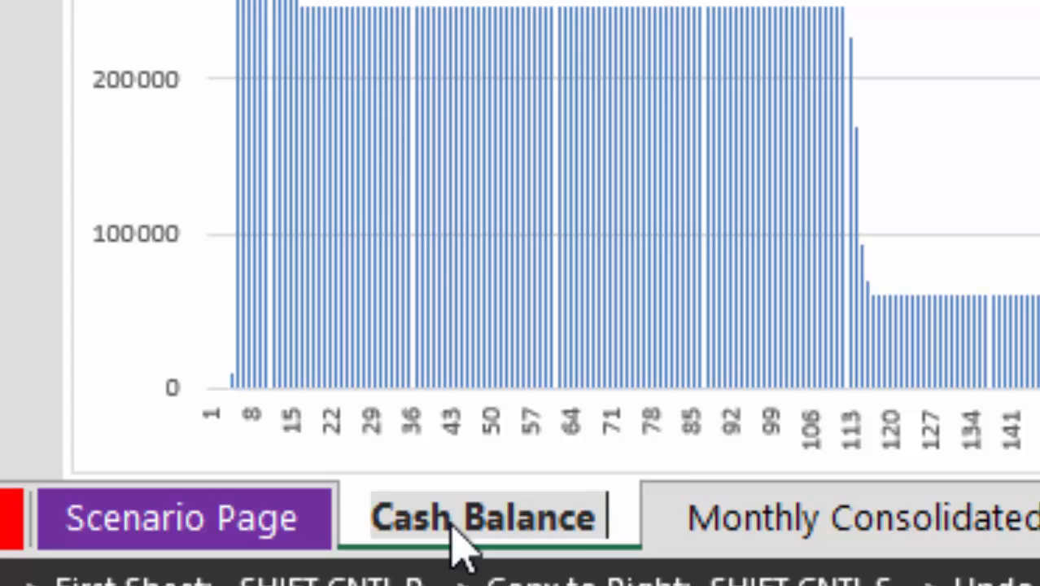
{"action": "type", "text": "Graph"}
{"action": "key", "text": "Return"}
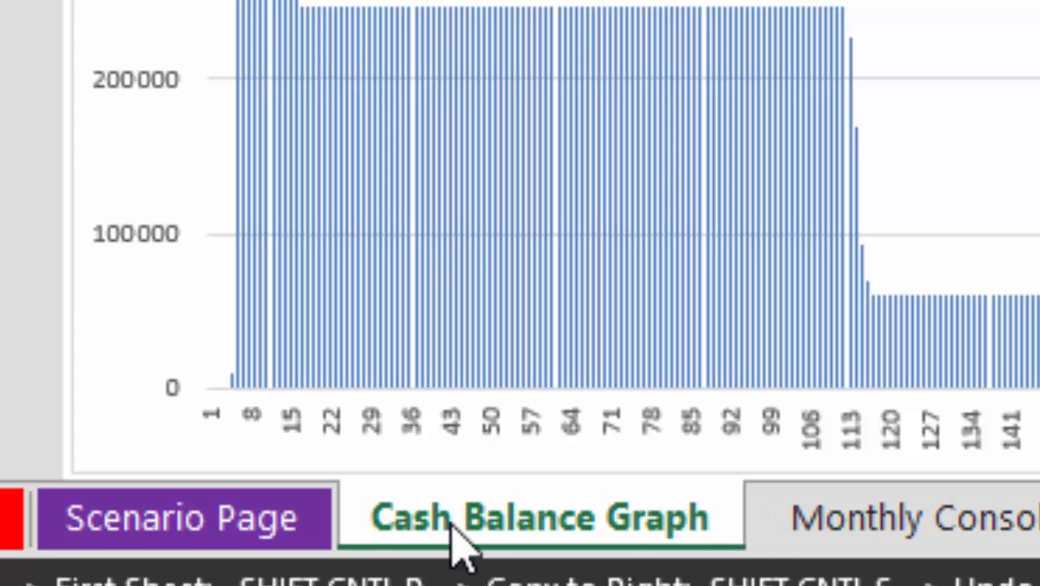
{"action": "left_click_drag", "start_coordinate": [452, 526], "coordinate": [1039, 520]}
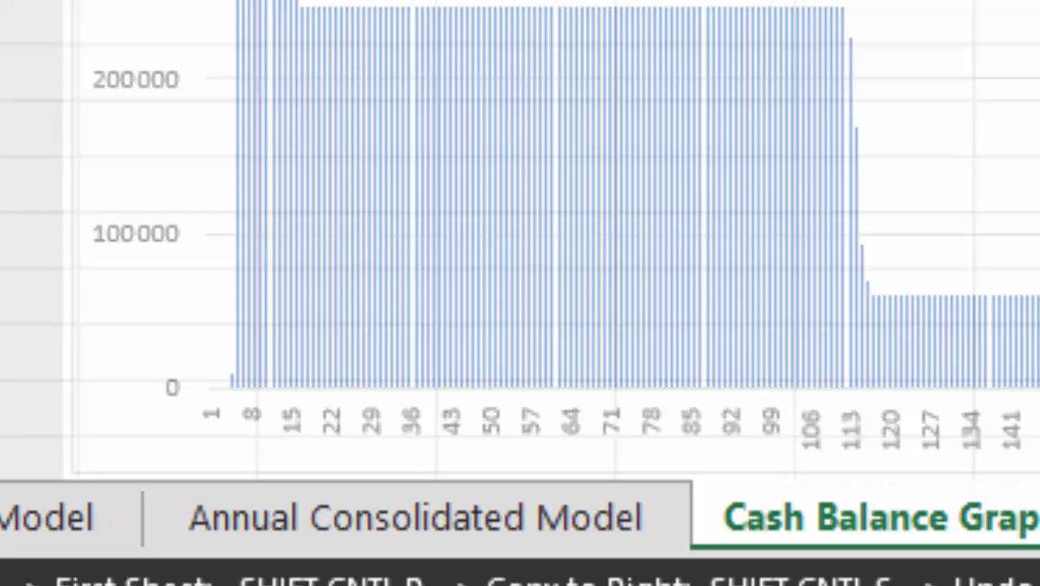
- Go to the Monthly Consolidated Model sheet and select the Closing Balance label in the Debt Balance section
{"action": "key", "text": "ctrl+Page_Up"}
{"action": "key", "text": "ctrl+Page_Up"}
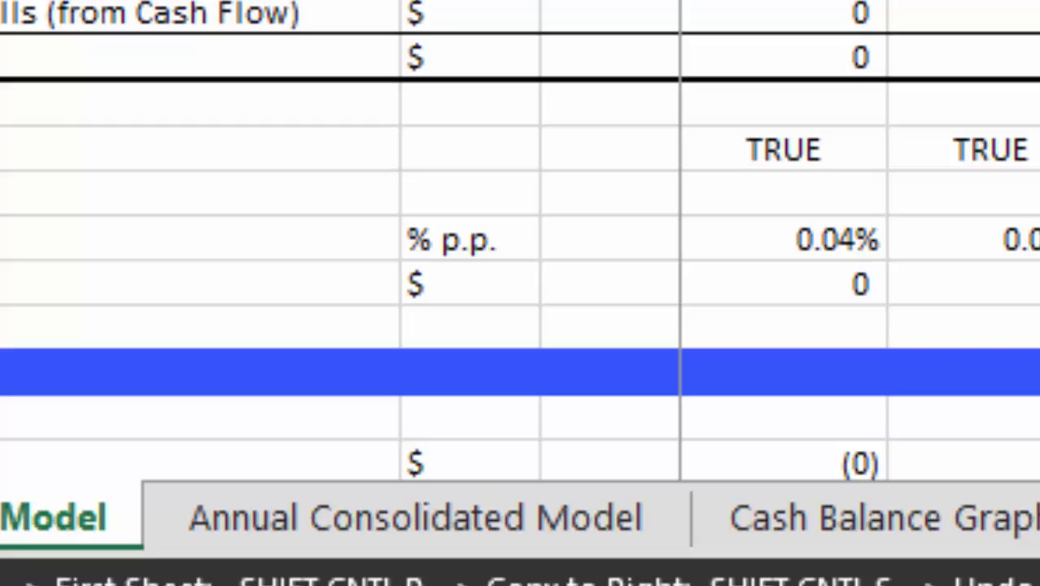
{"action": "scroll", "coordinate": [521, 244], "scroll_direction": "up", "scroll_amount": 5}
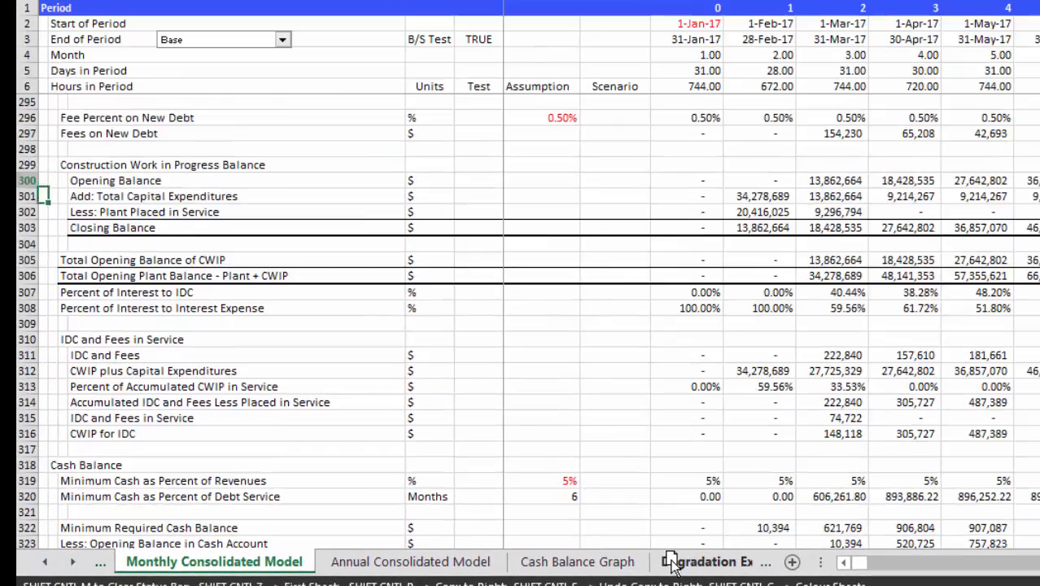
{"action": "scroll", "coordinate": [672, 562], "scroll_direction": "up", "scroll_amount": 6}
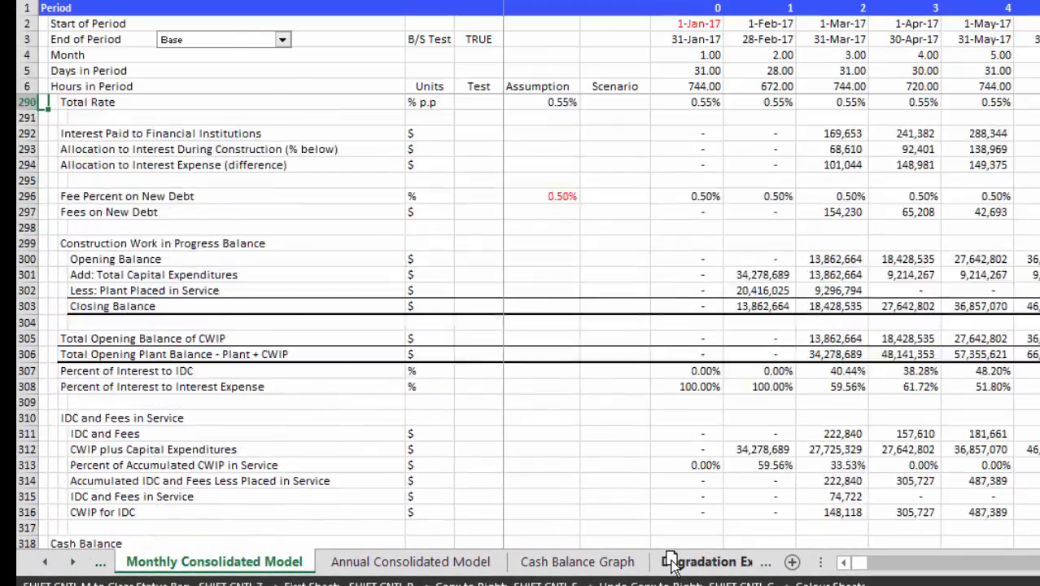
{"action": "key", "text": "Up"}
{"action": "key", "text": "Up"}
{"action": "key", "text": "Up"}
{"action": "key", "text": "Down"}
{"action": "key", "text": "Down"}
{"action": "key", "text": "Down"}
{"action": "key", "text": "Down"}
{"action": "key", "text": "Down"}
{"action": "key", "text": "Down"}
{"action": "key", "text": "Down"}
{"action": "key", "text": "Down"}
{"action": "key", "text": "Down"}
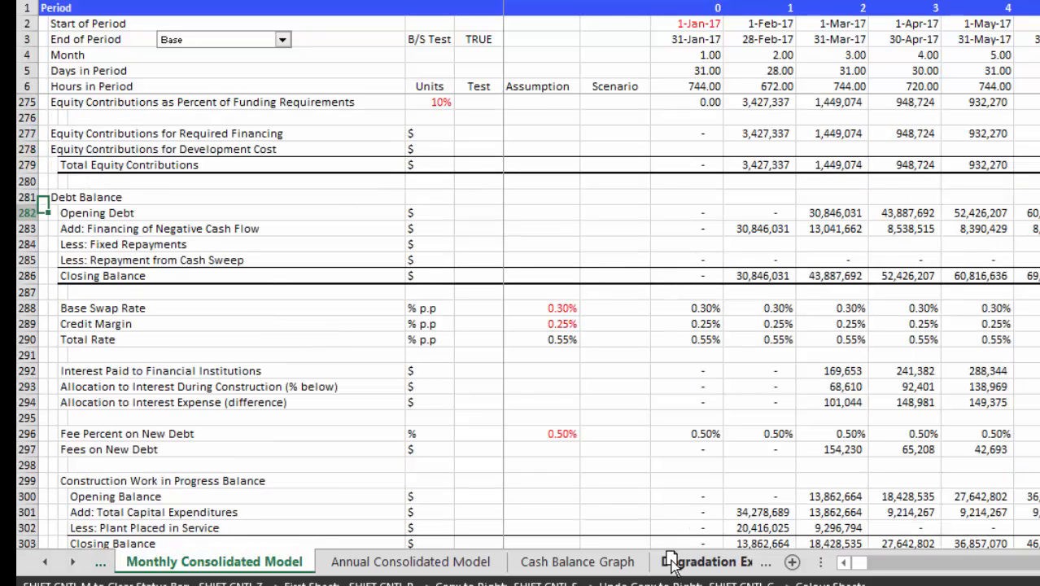
{"action": "key", "text": "Down"}
{"action": "key", "text": "Down"}
{"action": "key", "text": "Right"}
{"action": "key", "text": "Right"}
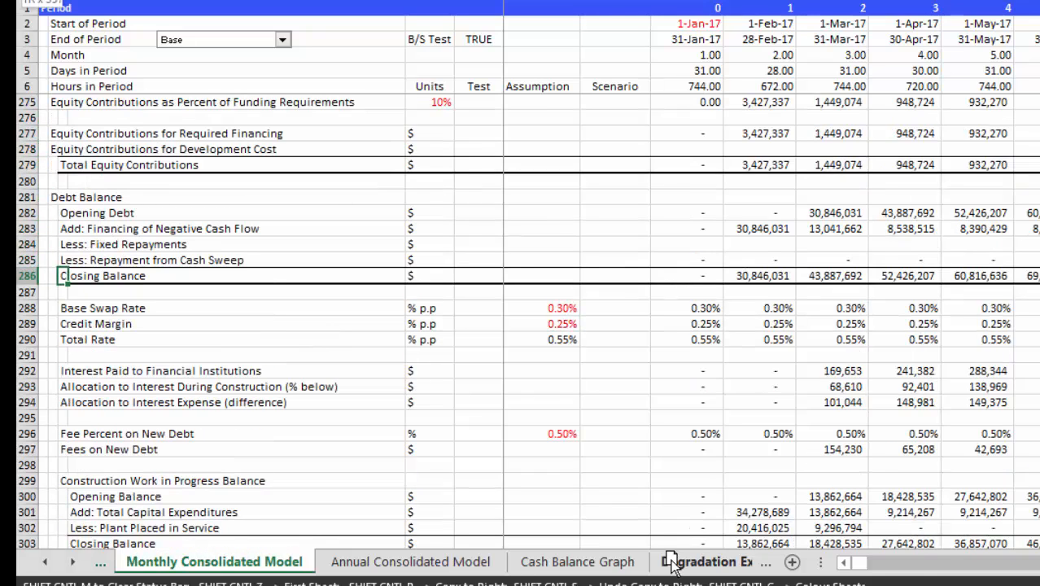
- Chart the entire Debt Balance Closing Balance row, including its label, on a new chart sheet
{"action": "key", "text": "shift+Right"}
{"action": "key", "text": "shift+Right"}
{"action": "key", "text": "shift+Right"}
{"action": "key", "text": "shift+Right"}
{"action": "key", "text": "shift+Right"}
{"action": "key", "text": "shift+Right"}
{"action": "key", "text": "ctrl+shift+Right"}
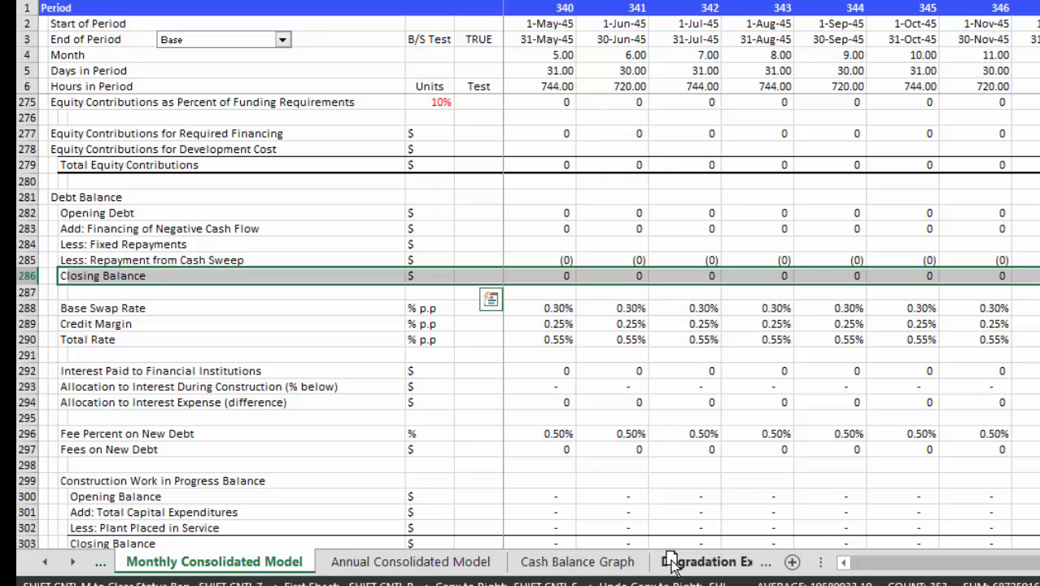
{"action": "key", "text": "F11"}
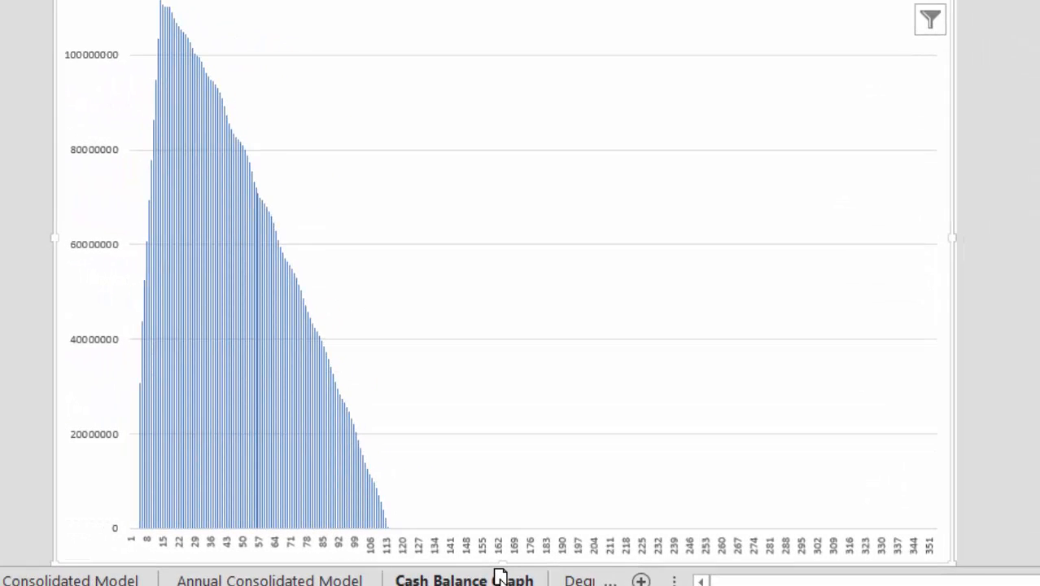
- Delete the new debt balance chart sheet and confirm the deletion
{"action": "key", "text": "alt+e"}
{"action": "key", "text": "l"}
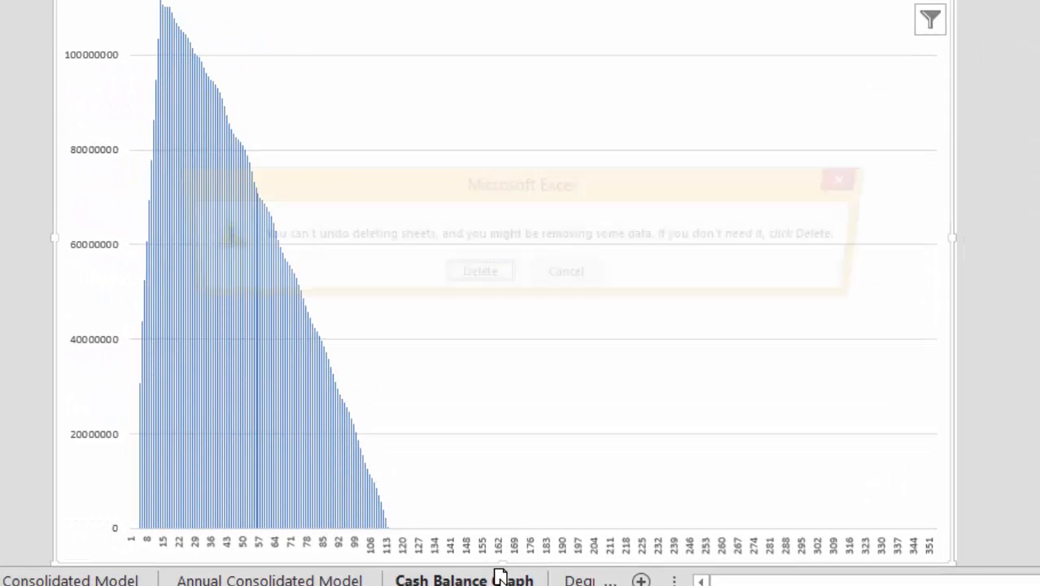
{"action": "key", "text": "Return"}
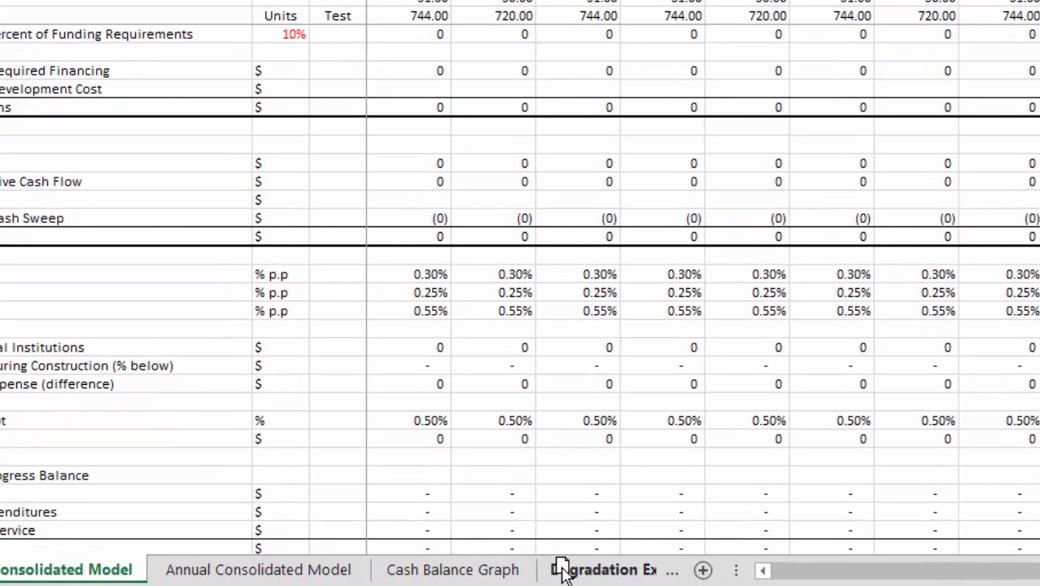
- Reselect the Closing Balance row under Debt Balance across all periods and chart it again on a new chart sheet
{"action": "key", "text": "ctrl+shift+Right"}
{"action": "key", "text": "ctrl+shift+Right"}
{"action": "key", "text": "ctrl+shift+Right"}
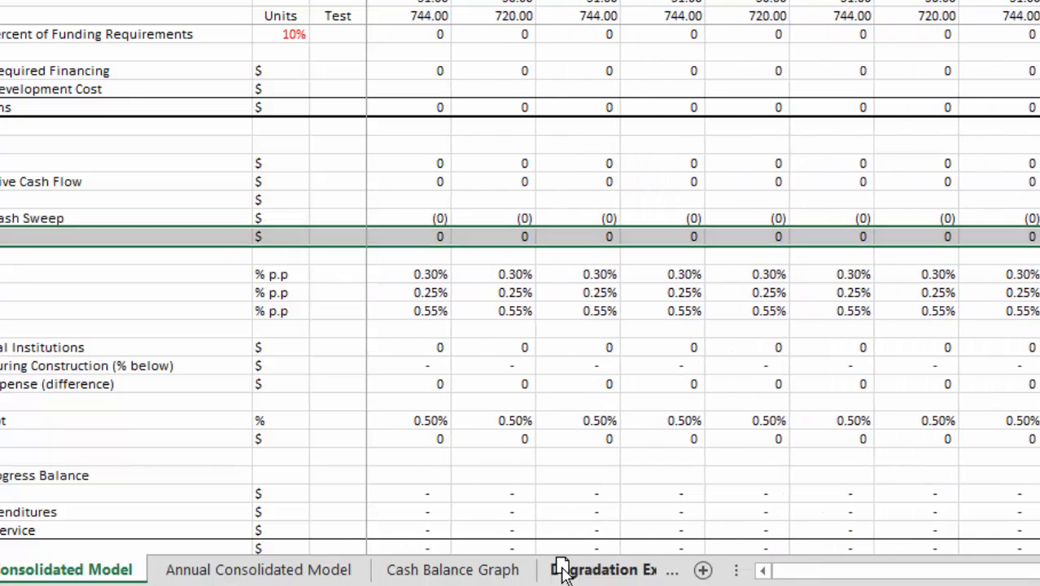
{"action": "key", "text": "ctrl+Page_Down"}
{"action": "key", "text": "ctrl+Page_Down"}
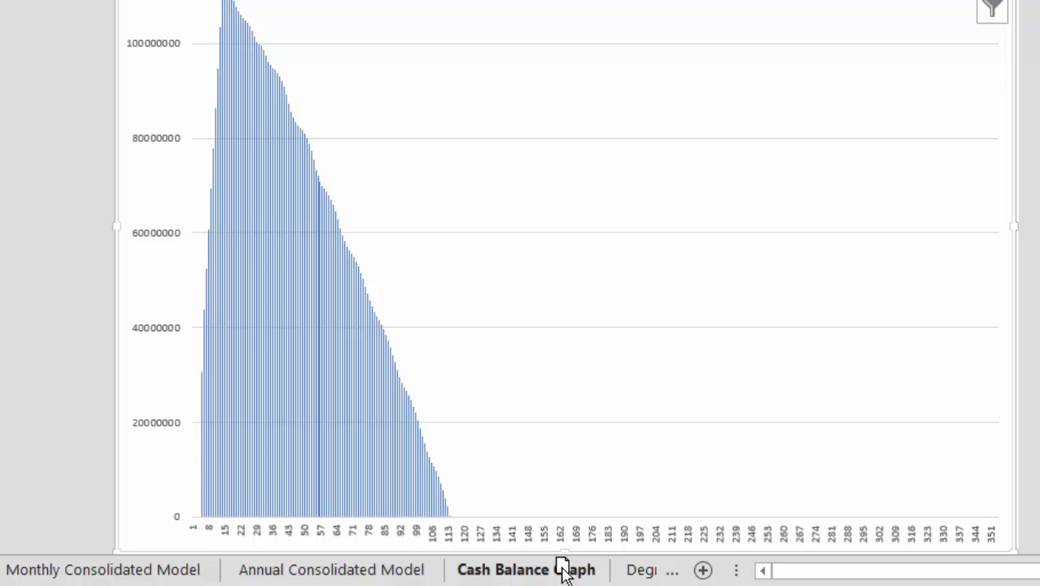
- Examine the scenario sensitivities and the Project IRR, Equity IRR and Debt IRR columns on the Scenario Page sheet
{"action": "key", "text": "ctrl+Page_Up"}
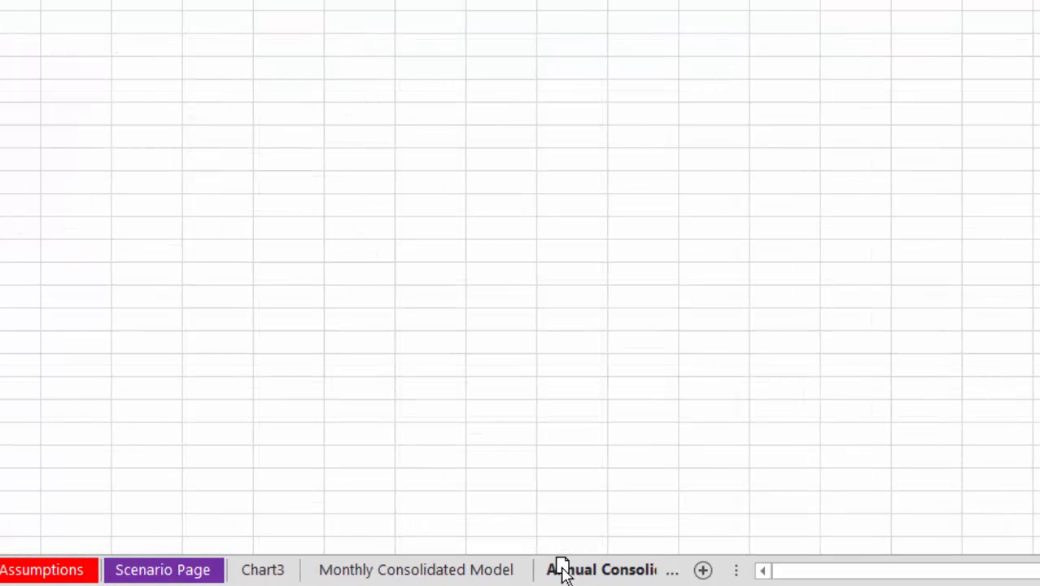
{"action": "key", "text": "ctrl+Page_Up"}
{"action": "key", "text": "ctrl+Page_Up"}
{"action": "key", "text": "ctrl+Page_Up"}
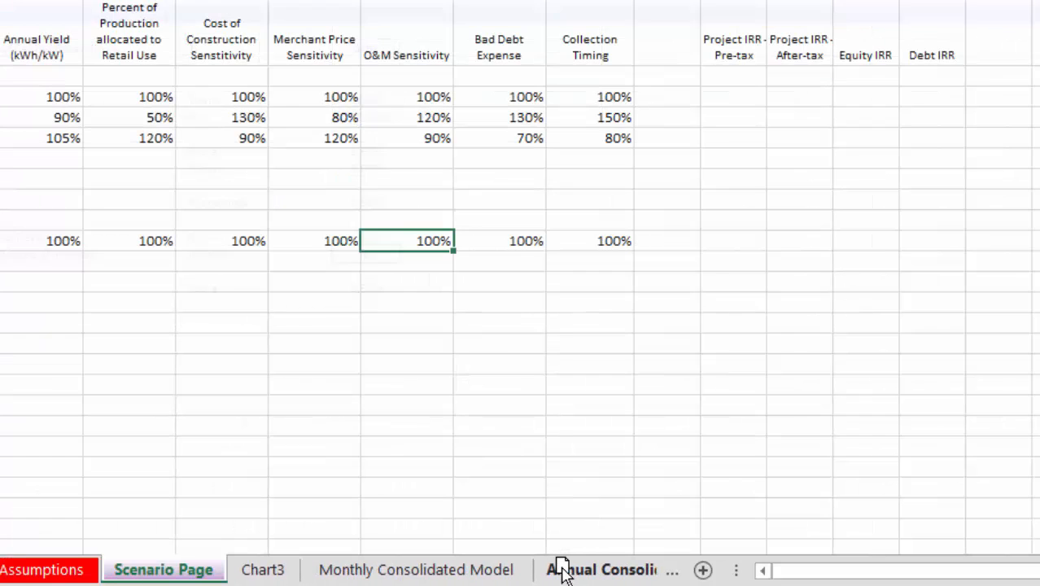
{"action": "key", "text": "Down"}
{"action": "key", "text": "Down"}
{"action": "key", "text": "Up"}
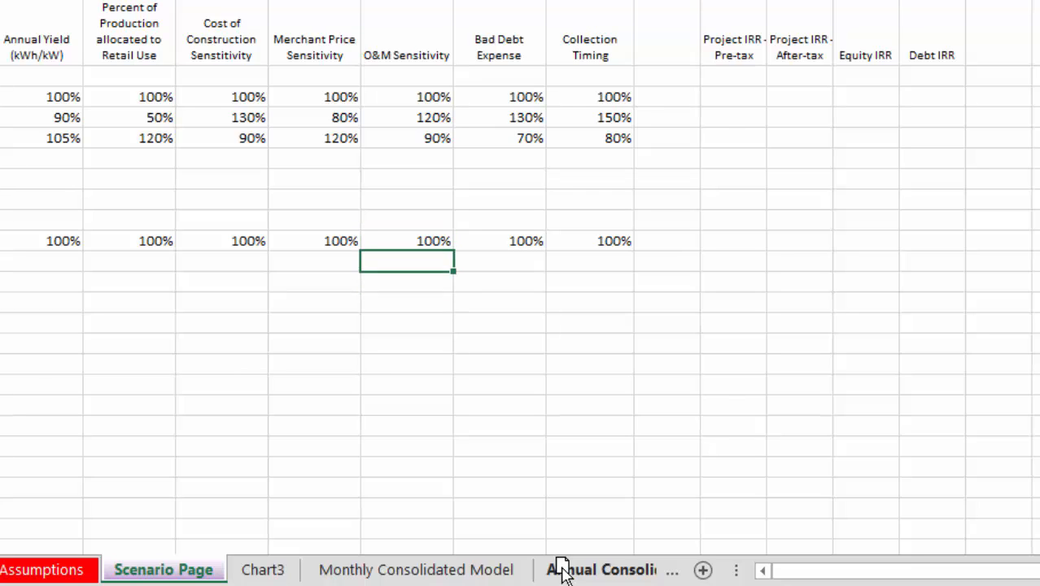
{"action": "key", "text": "ctrl+Up"}
{"action": "key", "text": "ctrl+Up"}
{"action": "key", "text": "ctrl+Up"}
{"action": "key", "text": "ctrl+Up"}
{"action": "key", "text": "Left"}
{"action": "key", "text": "Right"}
{"action": "key", "text": "Right"}
{"action": "key", "text": "Right"}
{"action": "key", "text": "Right"}
{"action": "key", "text": "Right"}
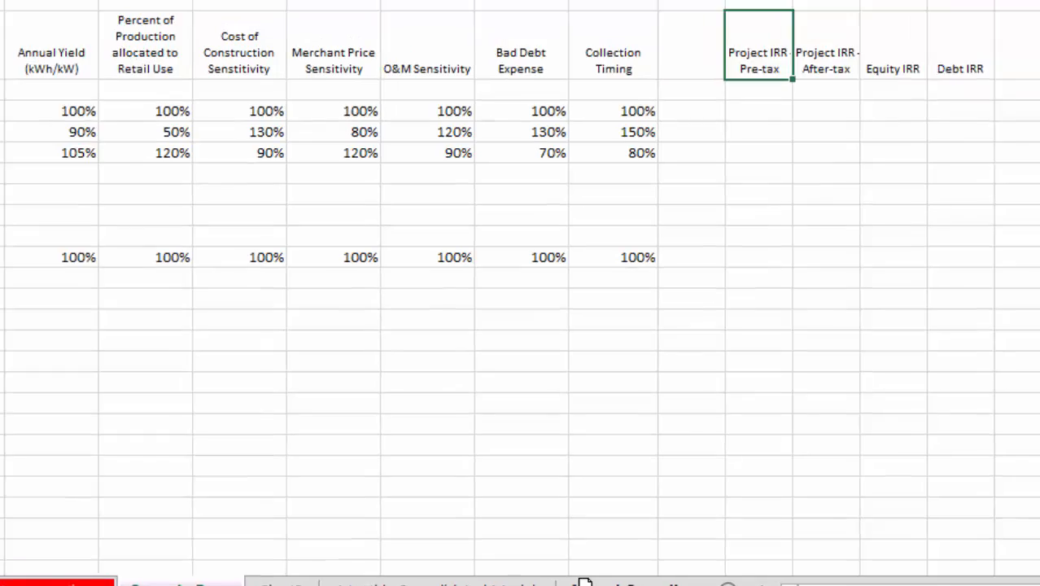
{"action": "key", "text": "Down"}
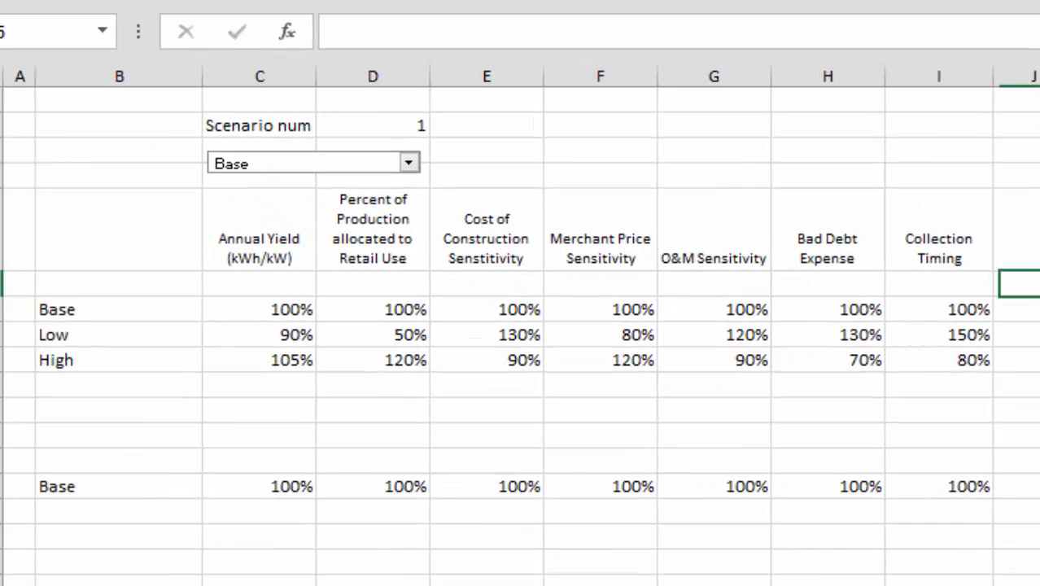
{"action": "key", "text": "Right"}
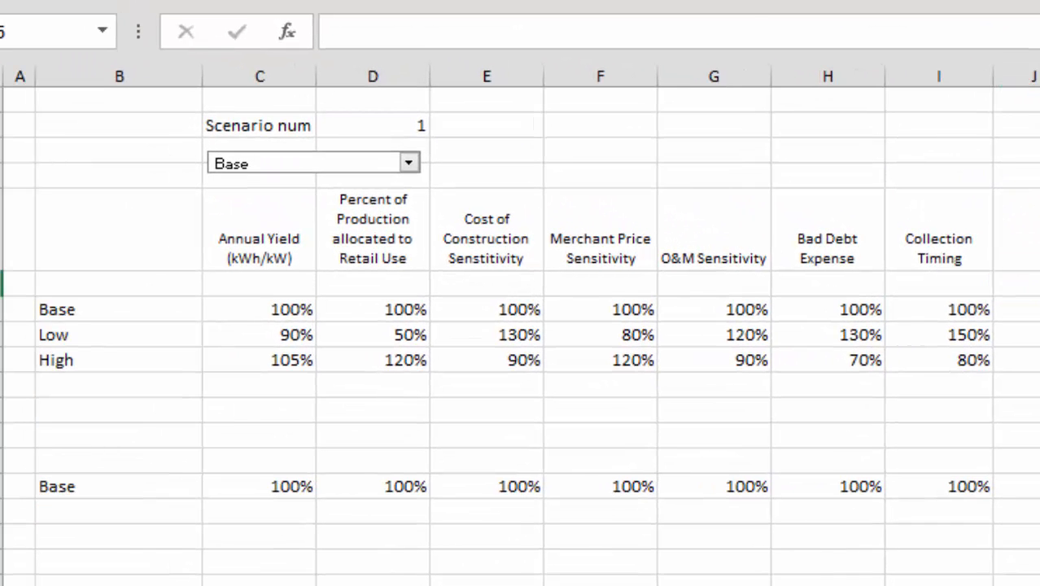
- Bring up the blank Annual Consolidated Model sheet
{"action": "key", "text": "ctrl+Page_Down"}
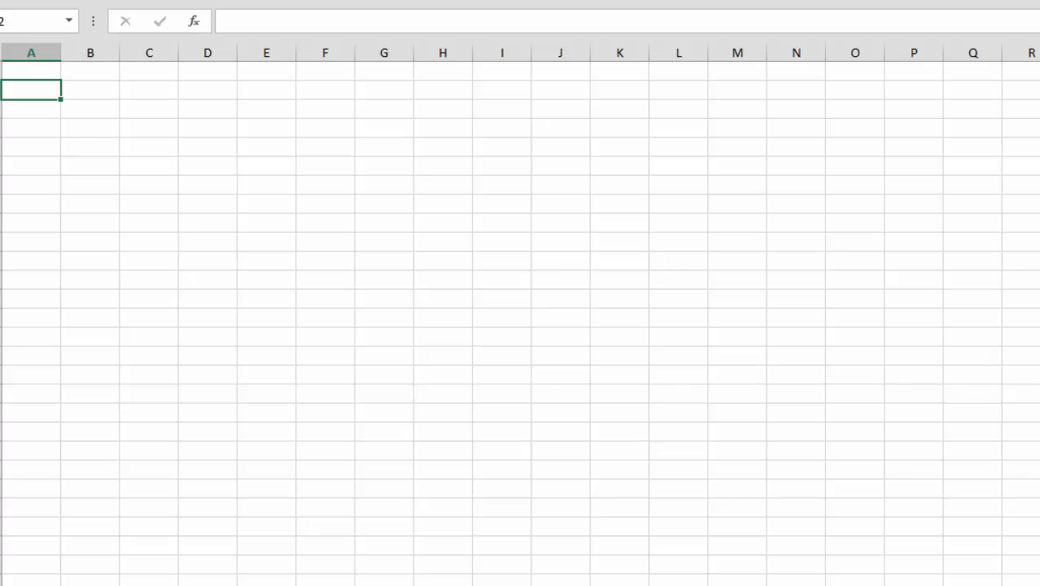
{"action": "key", "text": "alt+Tab"}
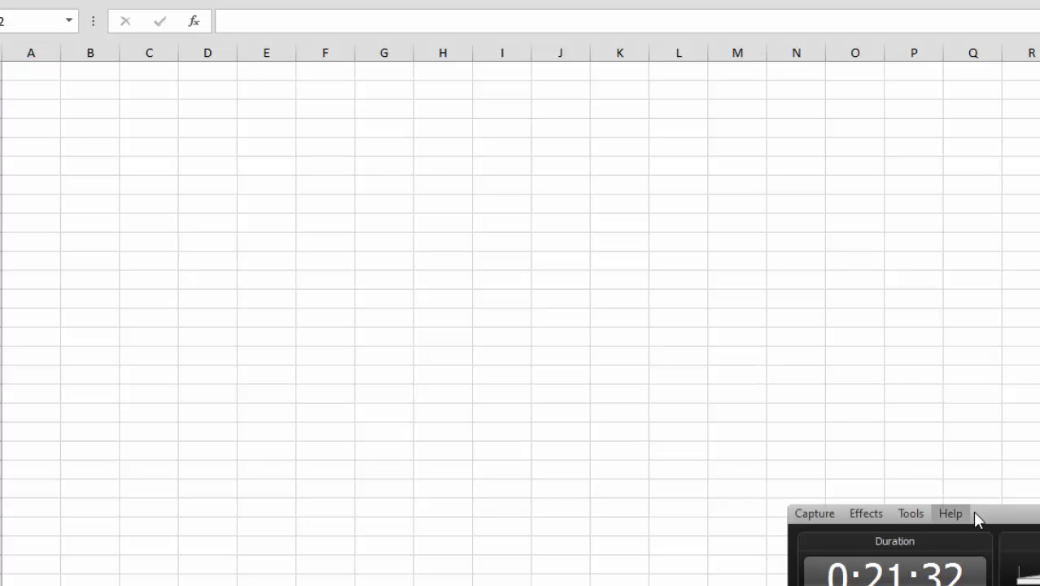